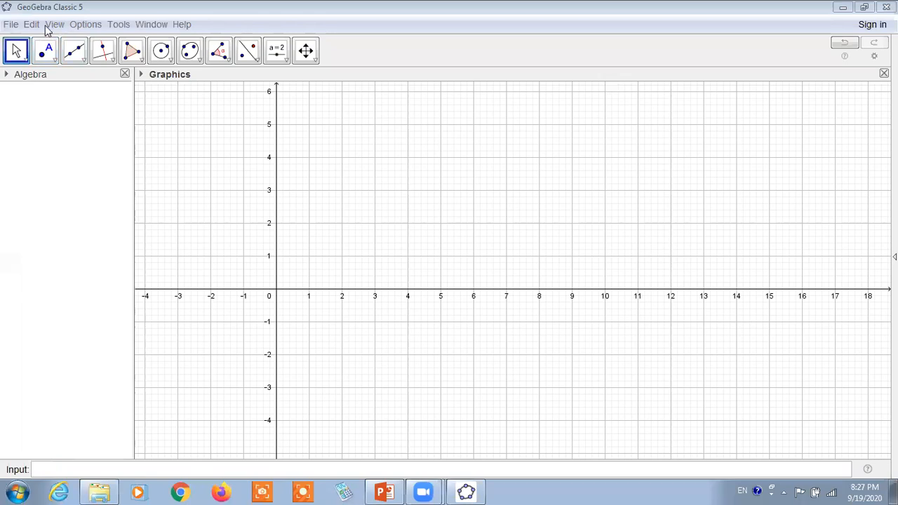
# Move the input bar to the top of the window in the layout preferences, and close the preferences.
pyautogui.click(54, 25)
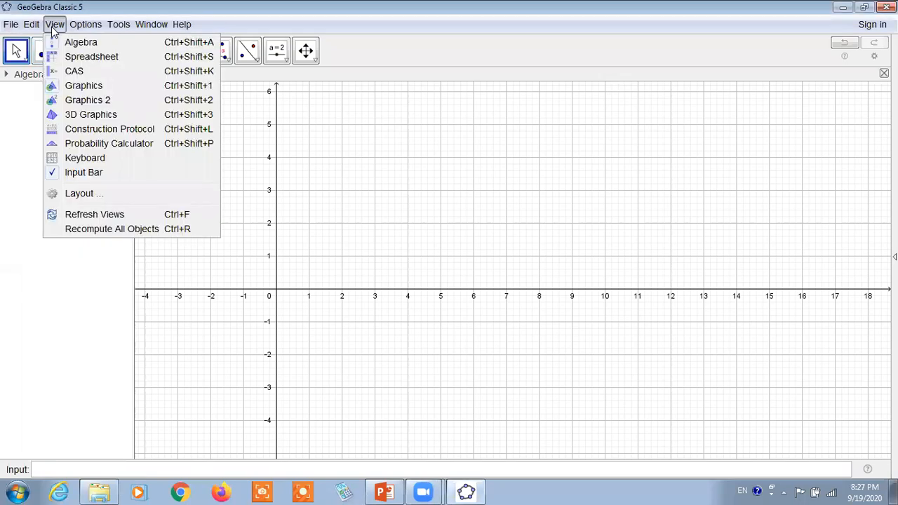
pyautogui.click(90, 196)
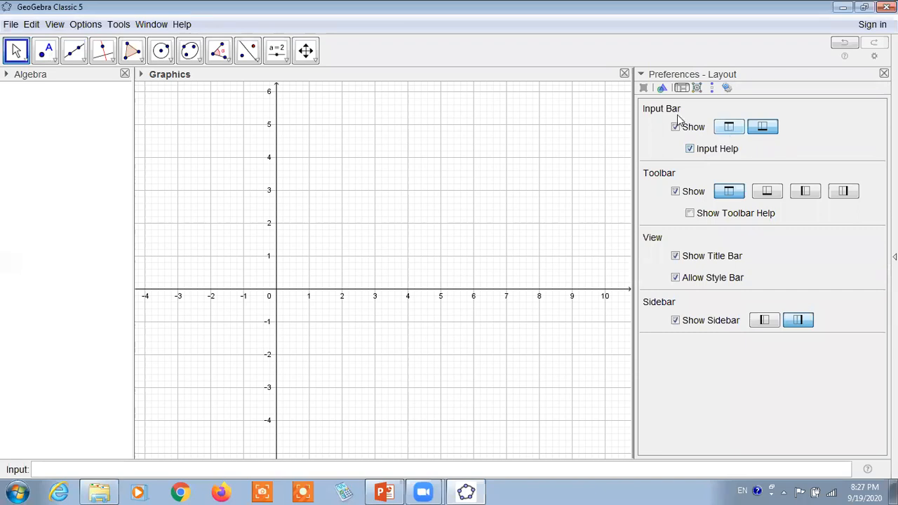
pyautogui.click(730, 128)
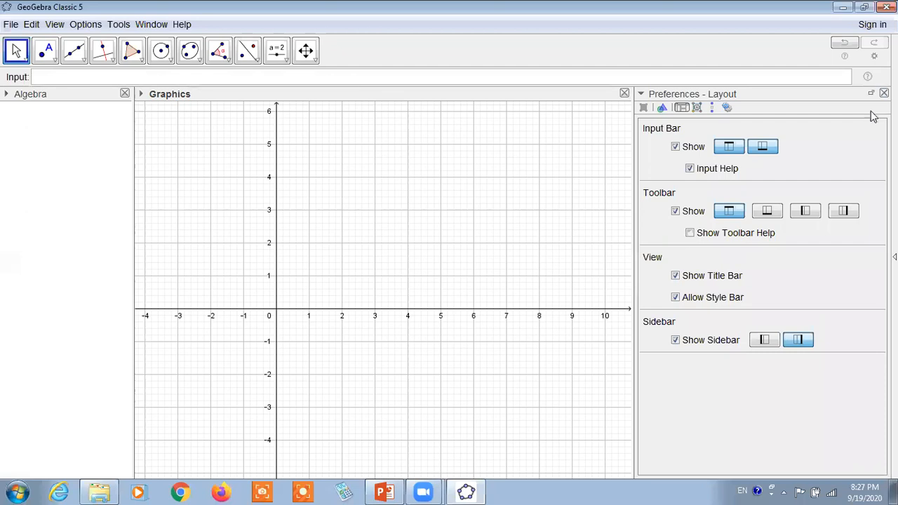
pyautogui.click(884, 93)
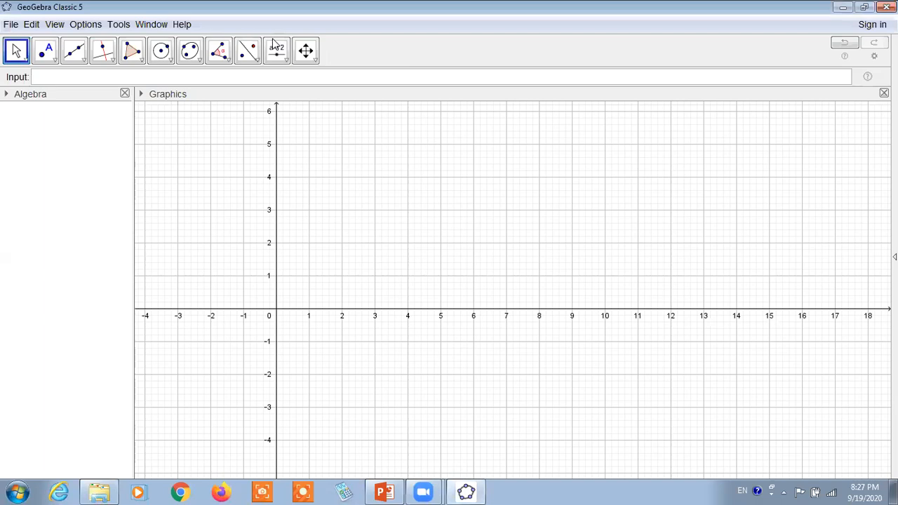
# Insert the image 1 list 2.png from the Desktop and place it with its lower-left corner at about (7.54, -1.86).
pyautogui.click(286, 62)
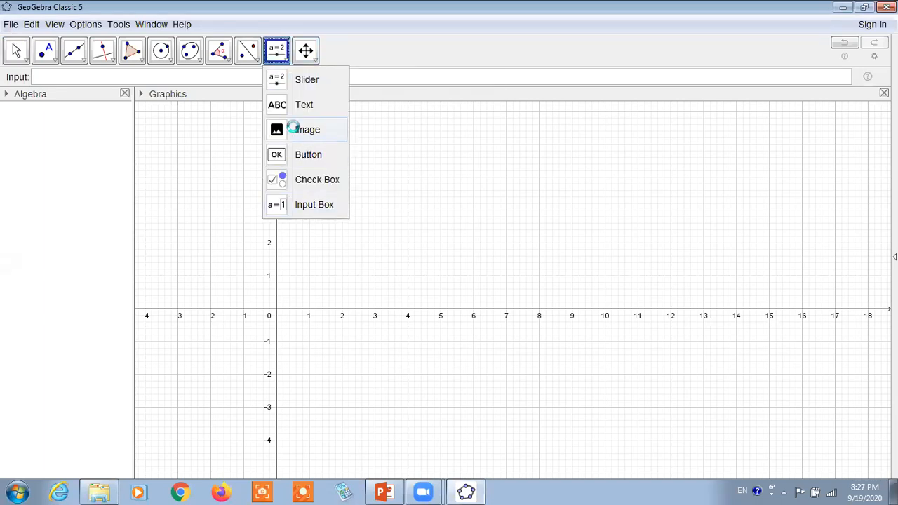
pyautogui.click(294, 127)
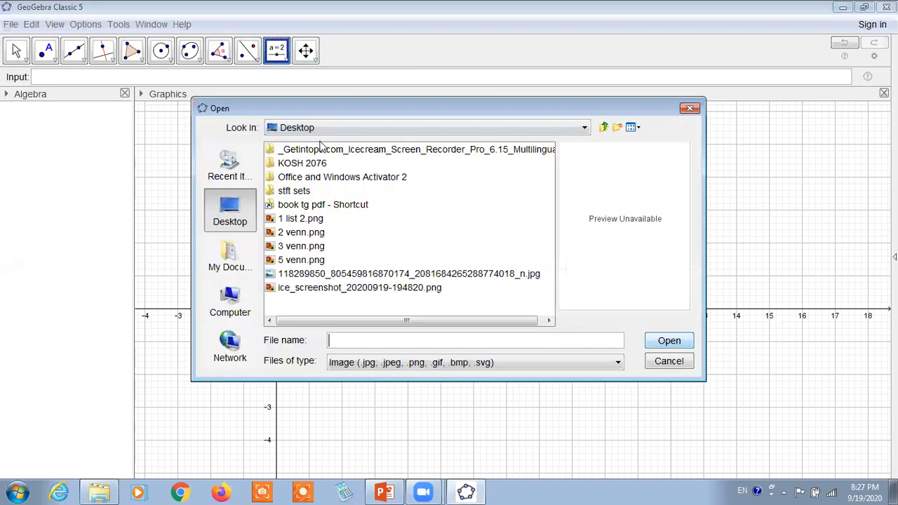
pyautogui.click(284, 222)
pyautogui.click(666, 341)
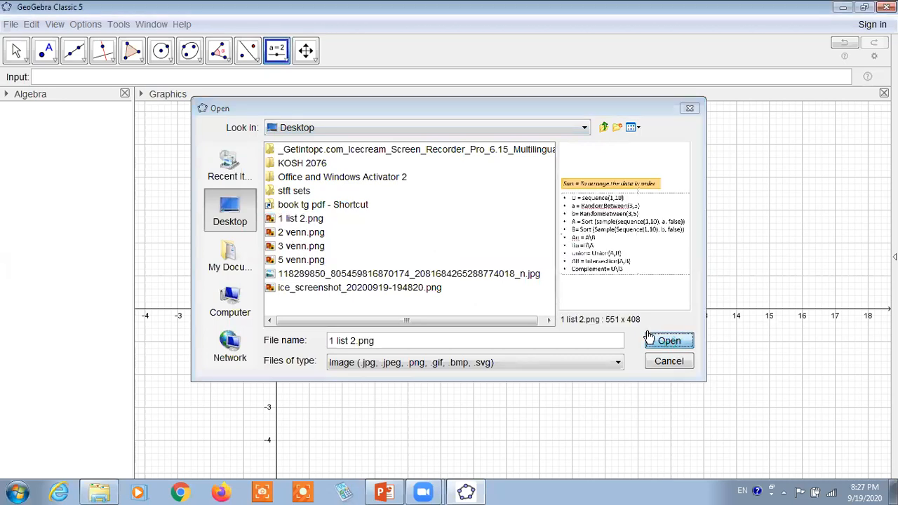
pyautogui.moveTo(488, 211); pyautogui.dragTo(723, 181)
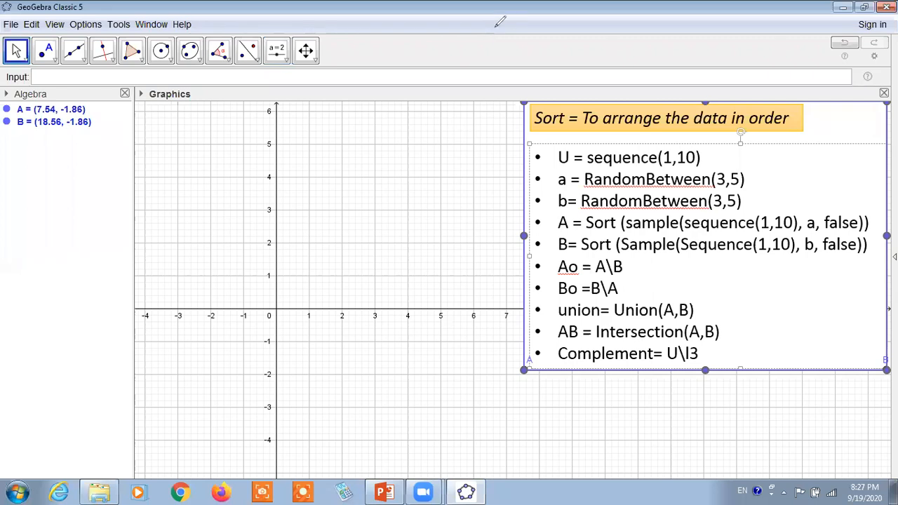
# Underline the U = sequence(1,10) line in red with the annotation pen, and enlarge the interface font size.
pyautogui.moveTo(559, 164); pyautogui.dragTo(704, 165)
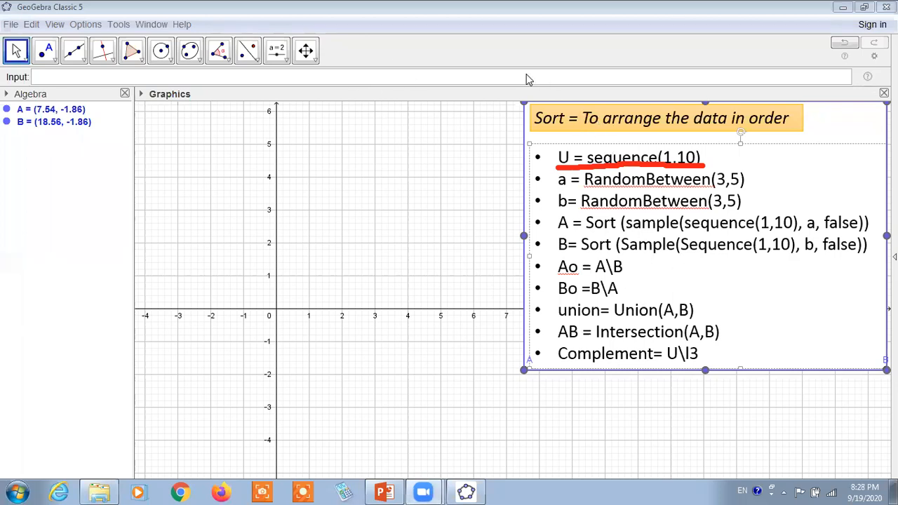
pyautogui.click(86, 26)
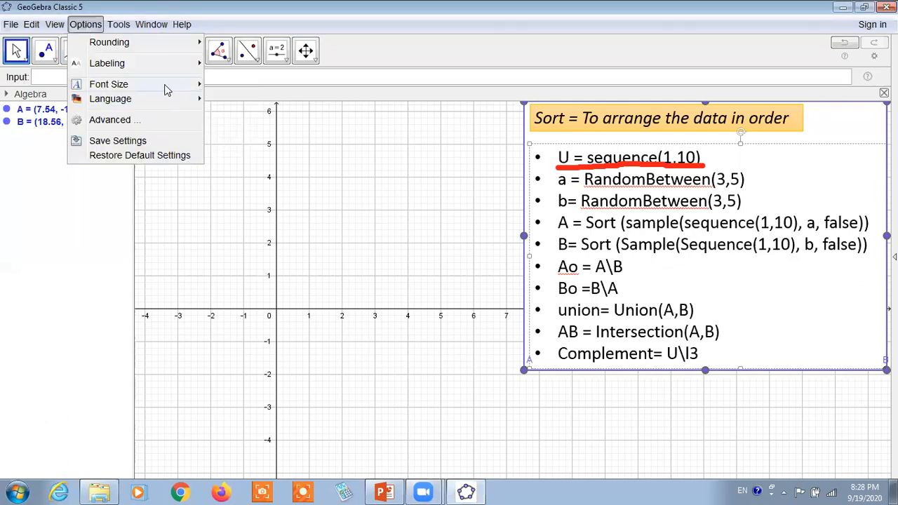
pyautogui.click(226, 114)
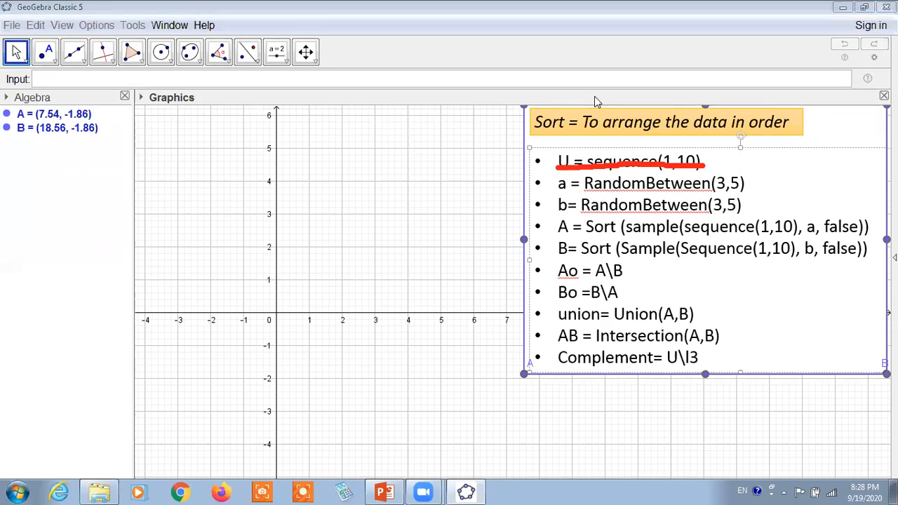
# Replace the underline with red annotation marks on the U, a and A definitions in the image, and clear all the marks.
pyautogui.hotkey('ctrl', 'z')
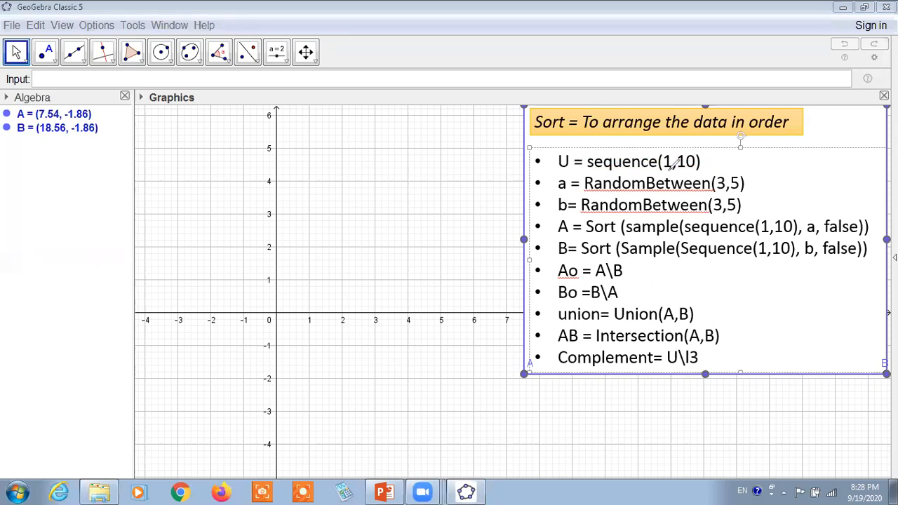
pyautogui.moveTo(708, 161); pyautogui.dragTo(749, 157)
pyautogui.moveTo(750, 188); pyautogui.dragTo(776, 179)
pyautogui.moveTo(560, 173)
pyautogui.mouseDown()
pyautogui.moveTo(550, 184)
pyautogui.moveTo(562, 197)
pyautogui.moveTo(579, 180)
pyautogui.moveTo(560, 169)
pyautogui.mouseUp()
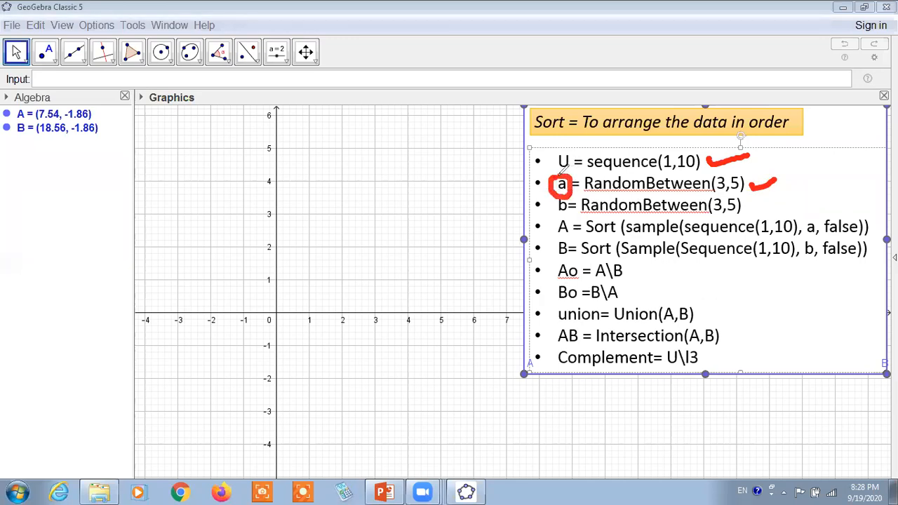
pyautogui.moveTo(505, 222)
pyautogui.mouseDown()
pyautogui.moveTo(537, 225)
pyautogui.moveTo(536, 233)
pyautogui.mouseUp()
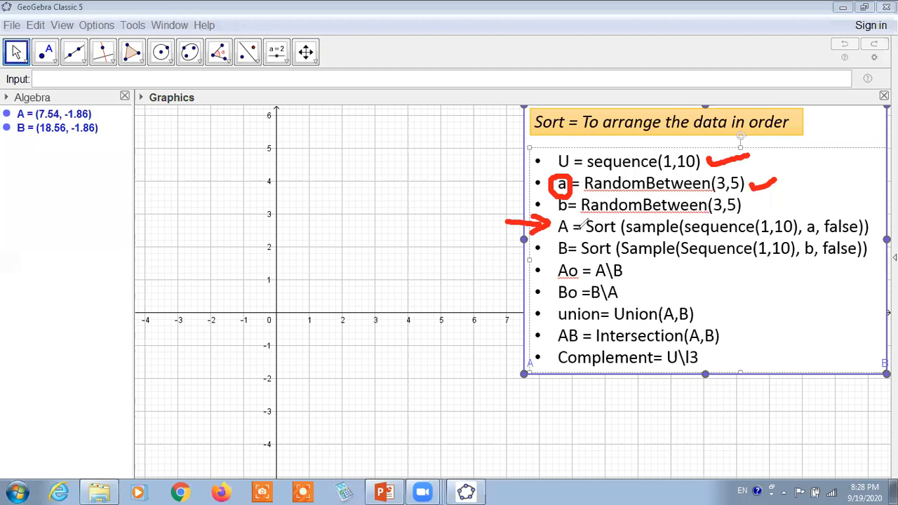
pyautogui.moveTo(799, 234); pyautogui.dragTo(820, 234)
pyautogui.moveTo(682, 236); pyautogui.dragTo(786, 237)
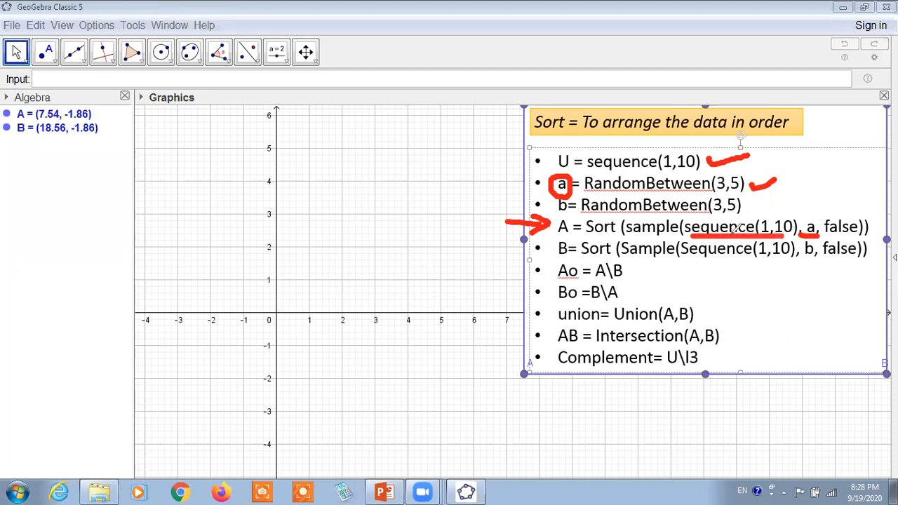
pyautogui.moveTo(631, 236); pyautogui.dragTo(682, 236)
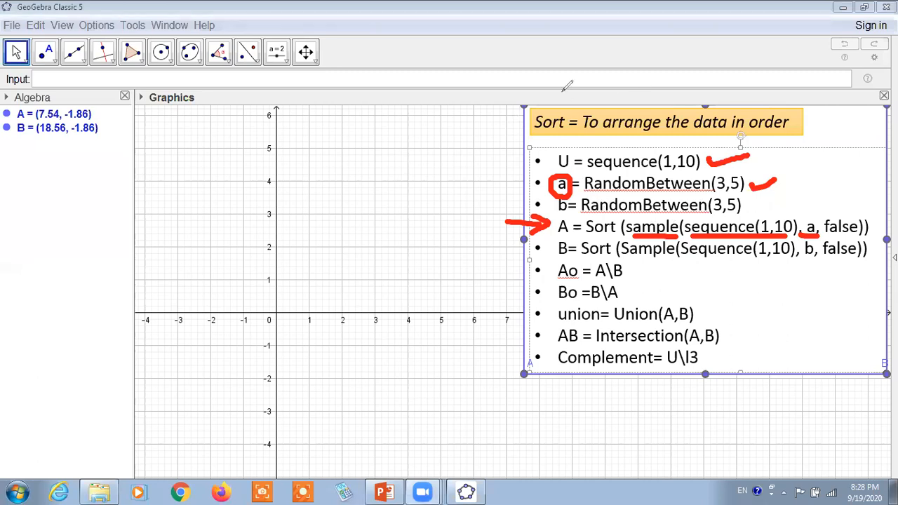
pyautogui.click(636, 60)
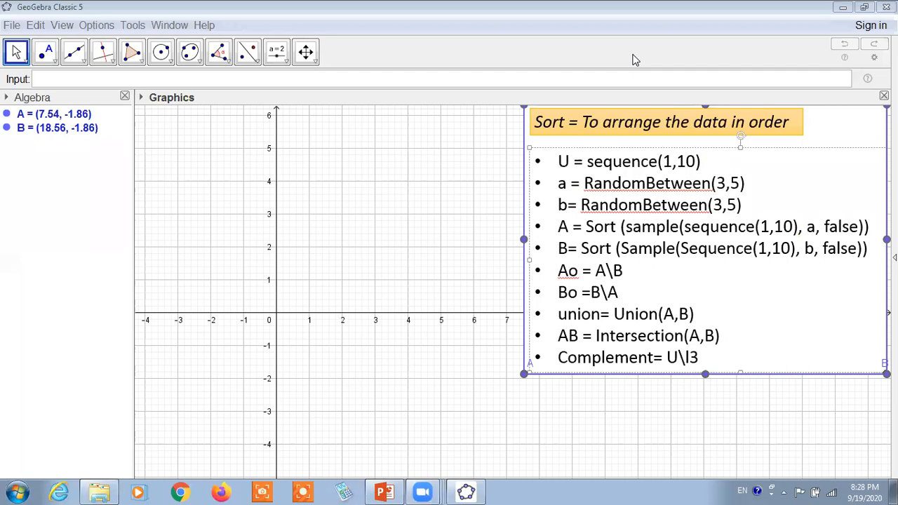
# Reposition the command list image so that its lower-left corner lies at (6, -2).
pyautogui.moveTo(533, 187); pyautogui.dragTo(398, 202)
pyautogui.moveTo(596, 259); pyautogui.dragTo(601, 274)
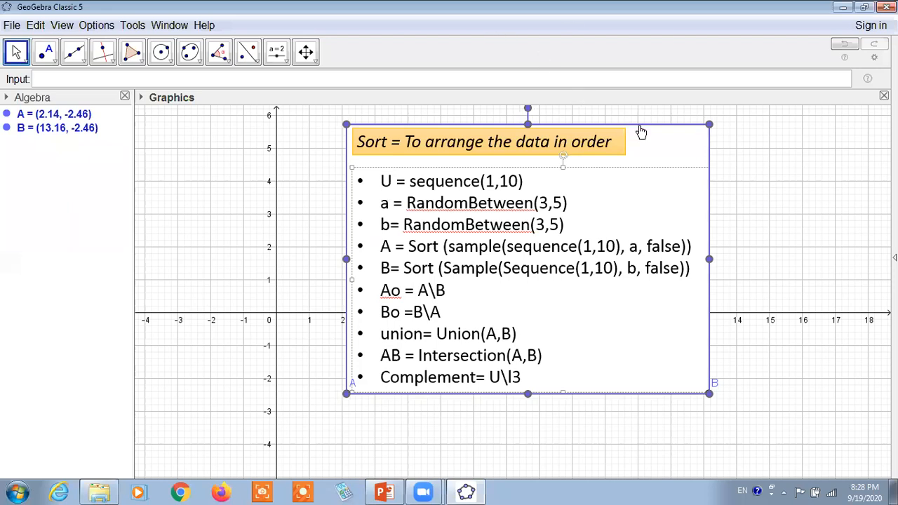
pyautogui.moveTo(642, 135); pyautogui.dragTo(738, 118)
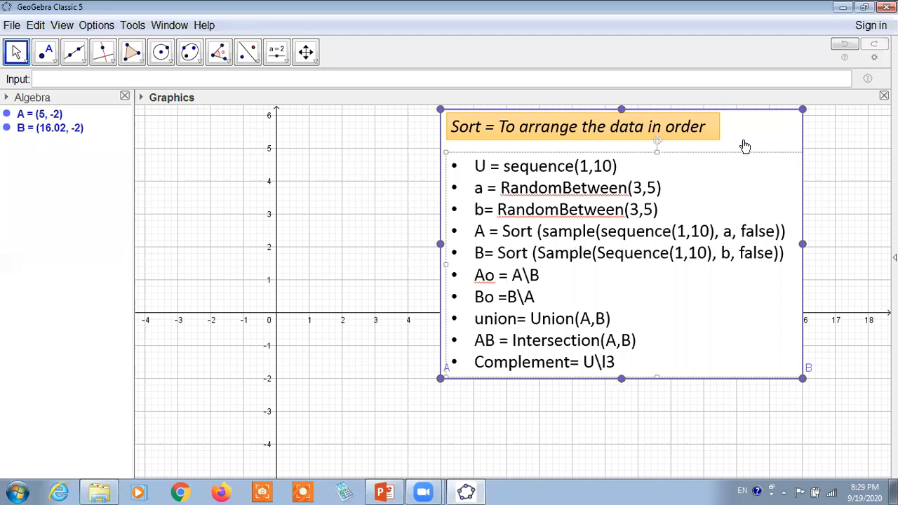
pyautogui.moveTo(729, 141); pyautogui.dragTo(745, 146)
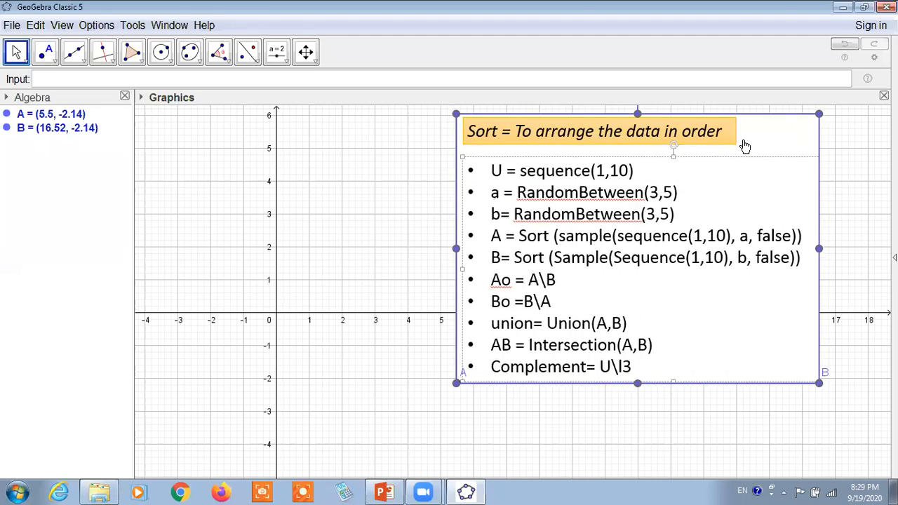
# Define the universal set u as Sequence(1, 10), using the start value and end value form of the command.
pyautogui.click(66, 82)
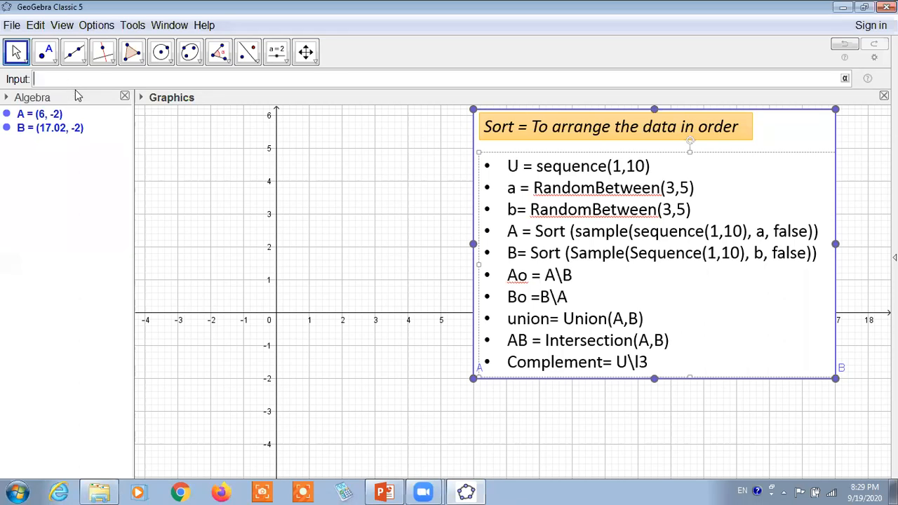
pyautogui.write('u=seq')
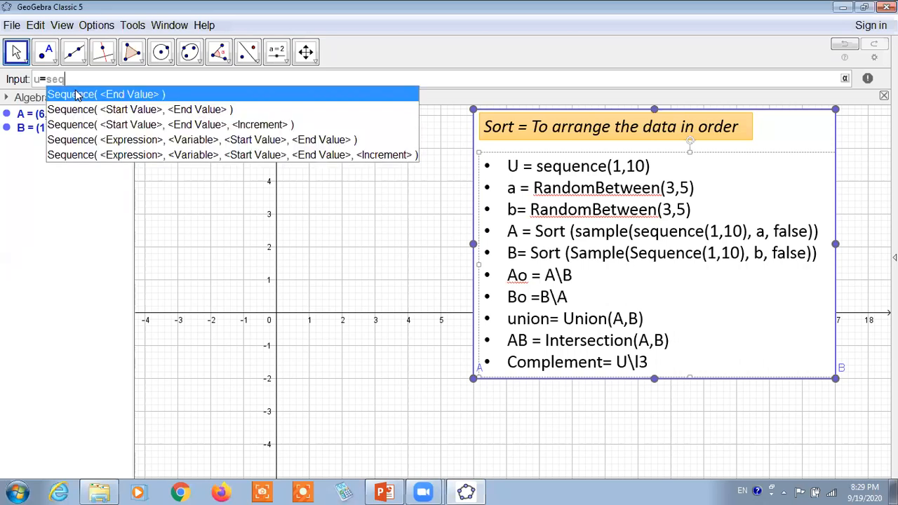
pyautogui.click(128, 111)
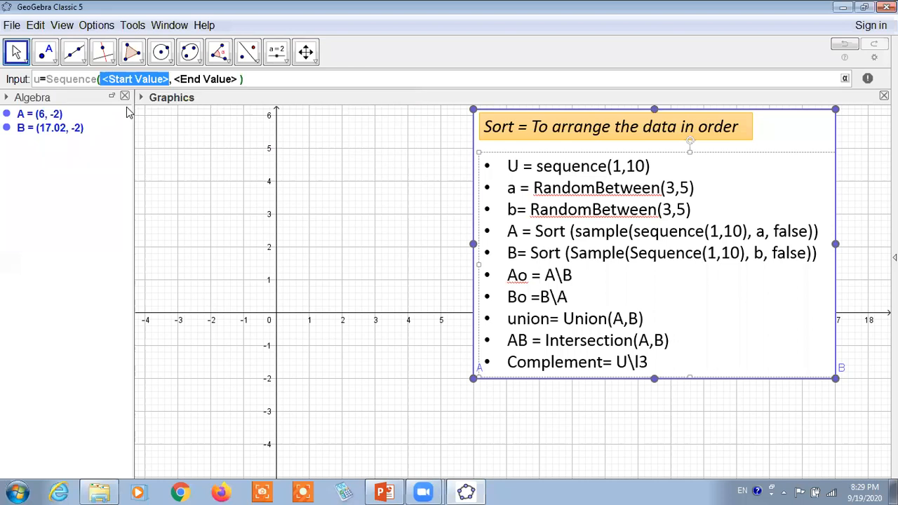
pyautogui.write('1')
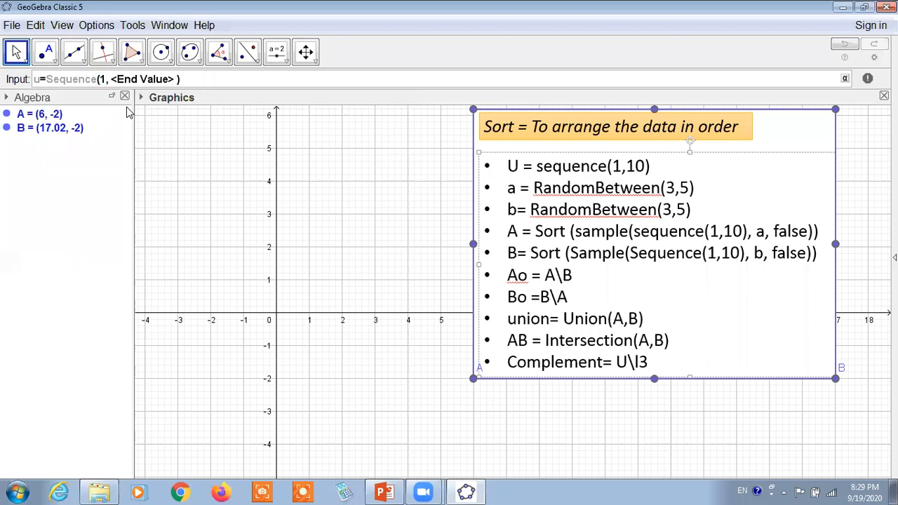
pyautogui.press('Tab')
pyautogui.write('10')
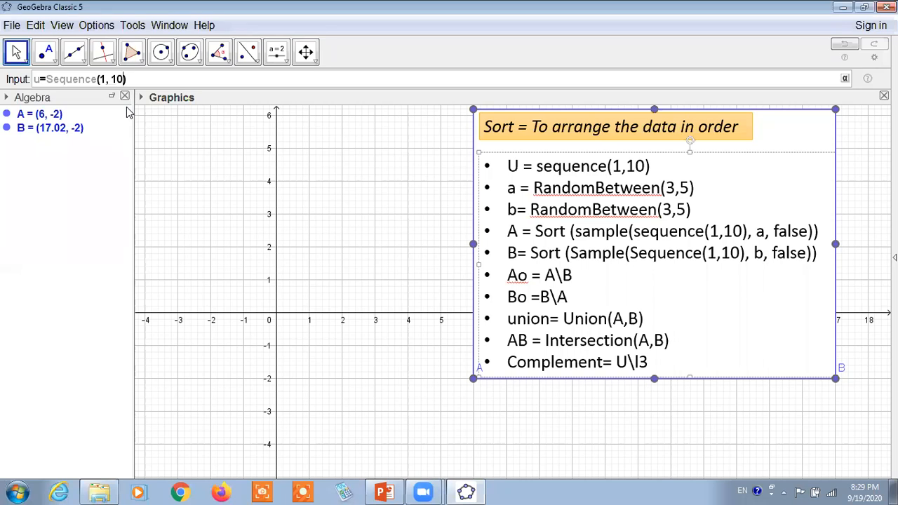
pyautogui.press('Return')
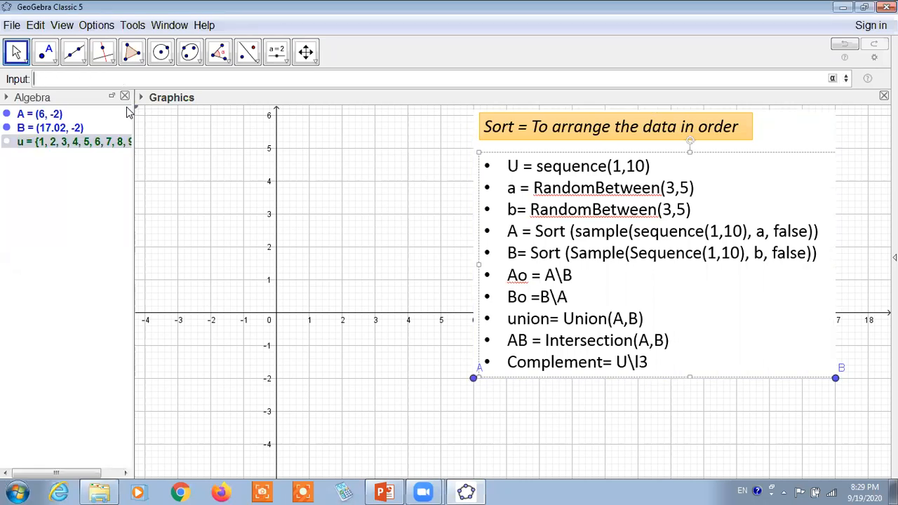
# Define a as RandomBetween(3, 5), using the minimum and maximum integer form of the command.
pyautogui.write('a=ran')
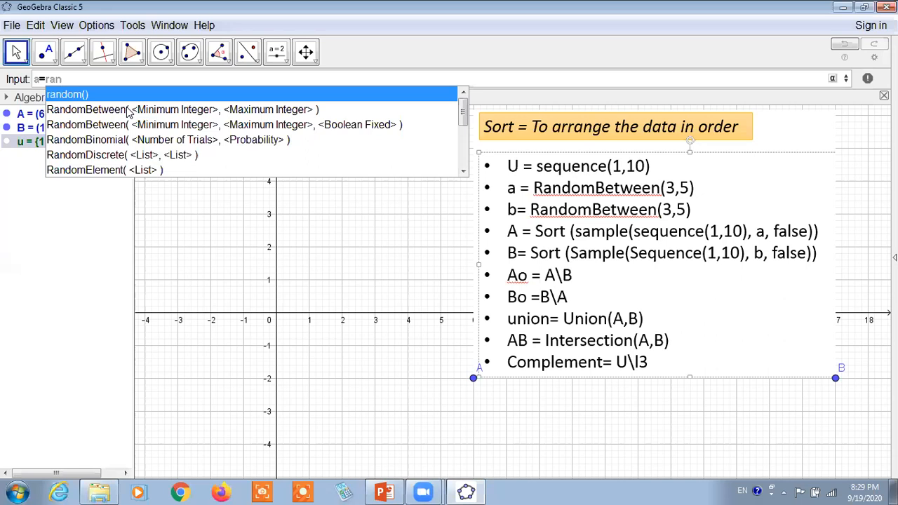
pyautogui.click(170, 111)
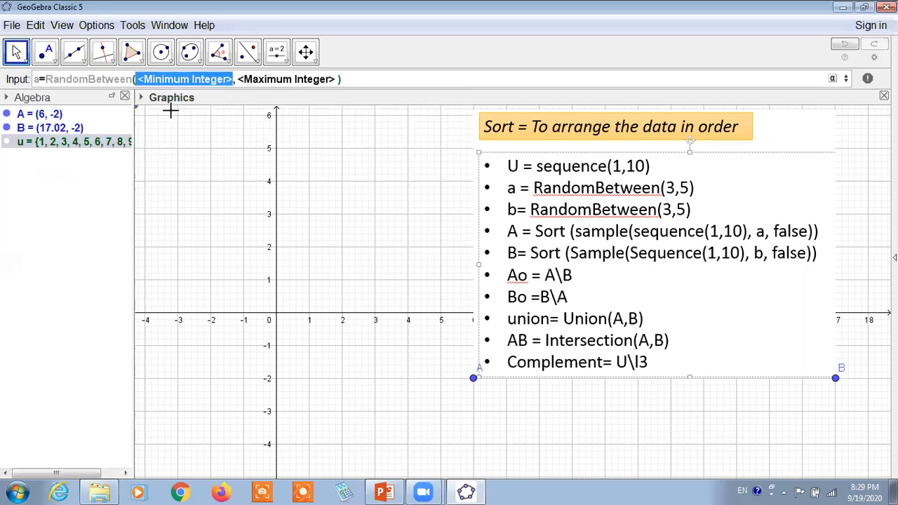
pyautogui.write('3')
pyautogui.press('Tab')
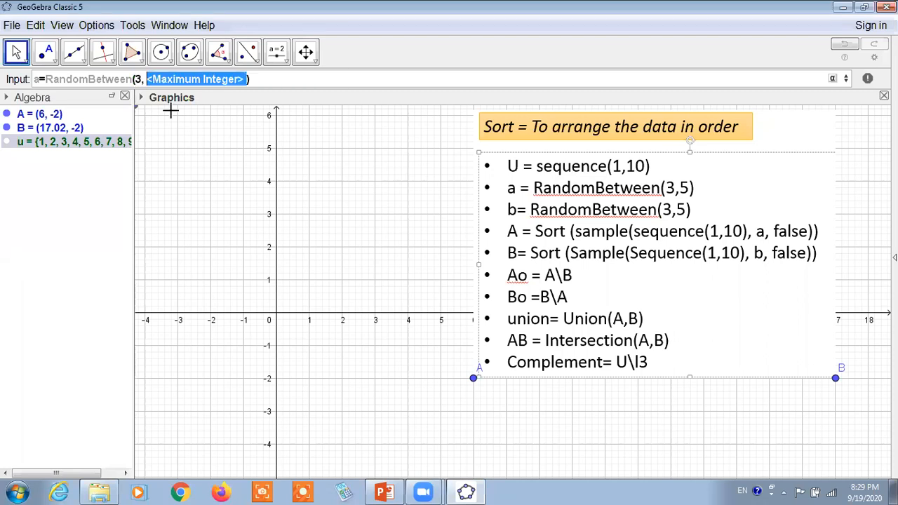
pyautogui.write('5')
pyautogui.press('Return')
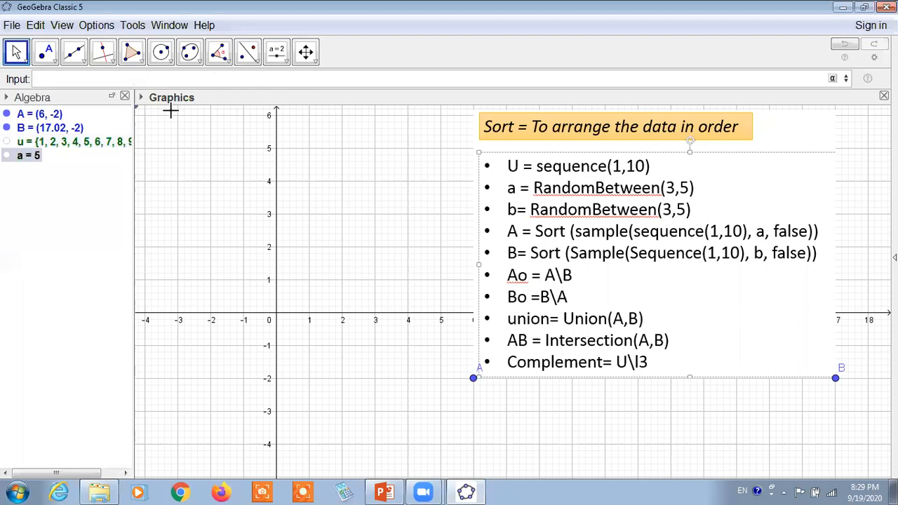
# Begin the next definition with "b=", and move the command list image so its lower-left corner is at about (6.64, -2.36).
pyautogui.write('b=')
pyautogui.click(482, 22)
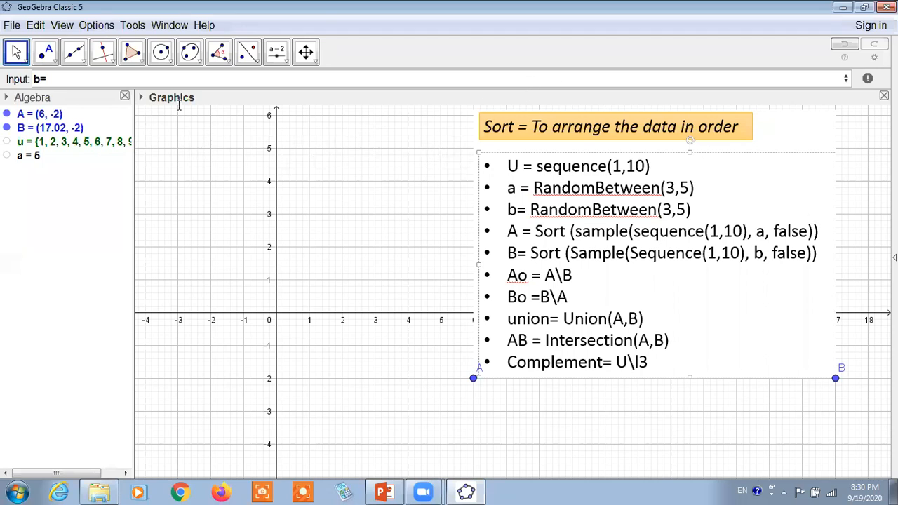
pyautogui.press('Down')
pyautogui.press('Down')
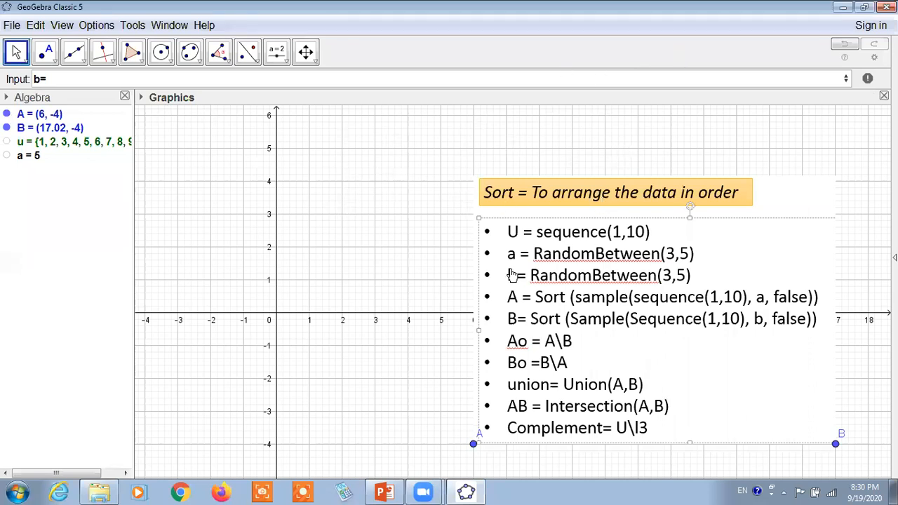
pyautogui.moveTo(509, 398); pyautogui.dragTo(531, 344)
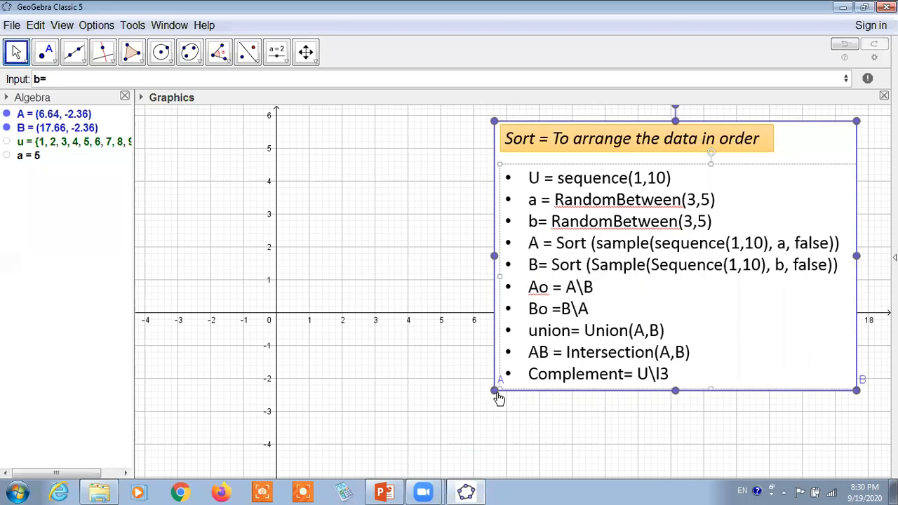
# Delete the corner points A and B of the command list image.
pyautogui.click(497, 393)
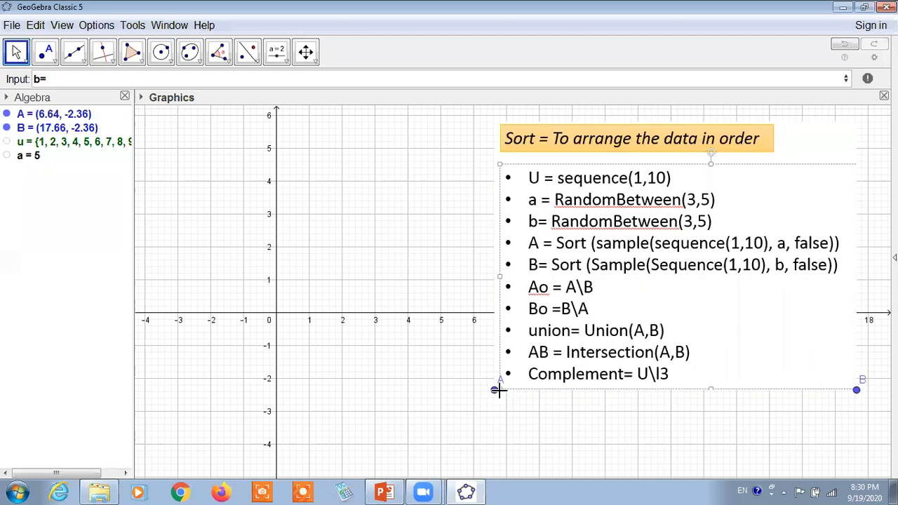
pyautogui.click(497, 391)
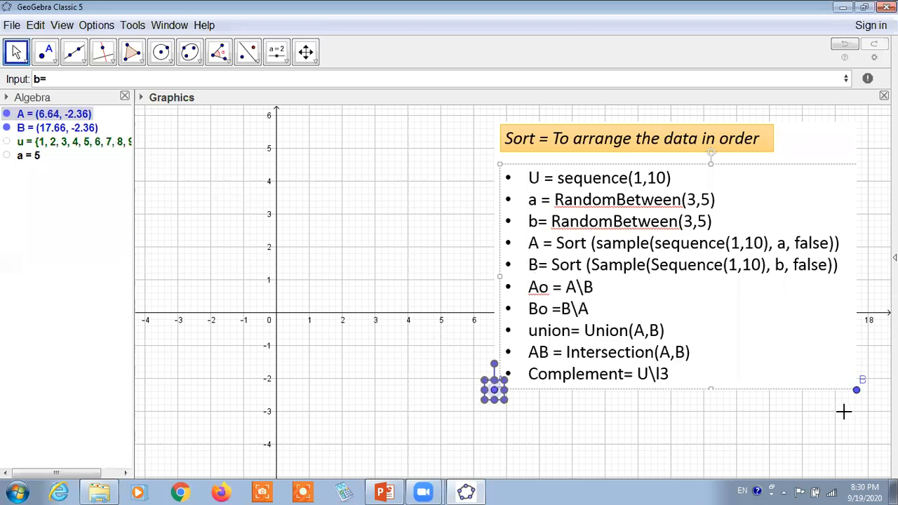
pyautogui.press('Delete')
pyautogui.click(856, 390)
pyautogui.press('Delete')
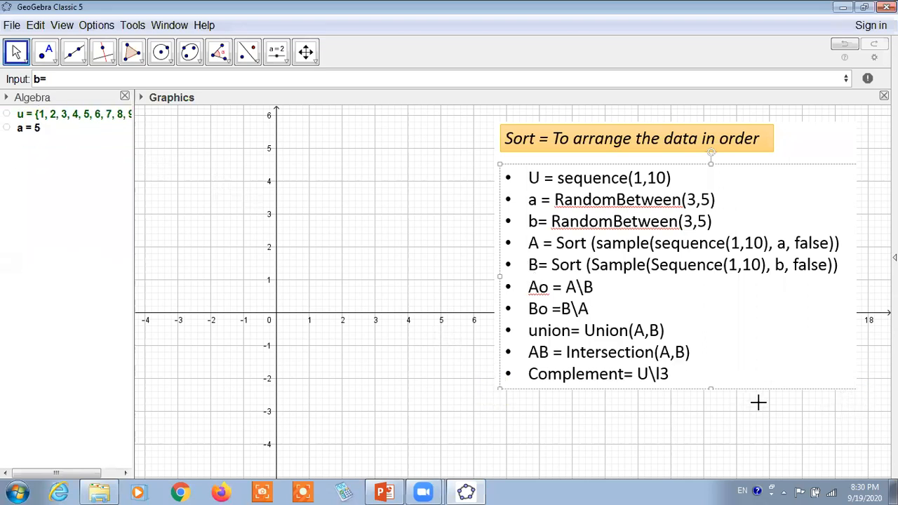
# Set the font size to 20 pt.
pyautogui.click(83, 80)
pyautogui.click(96, 26)
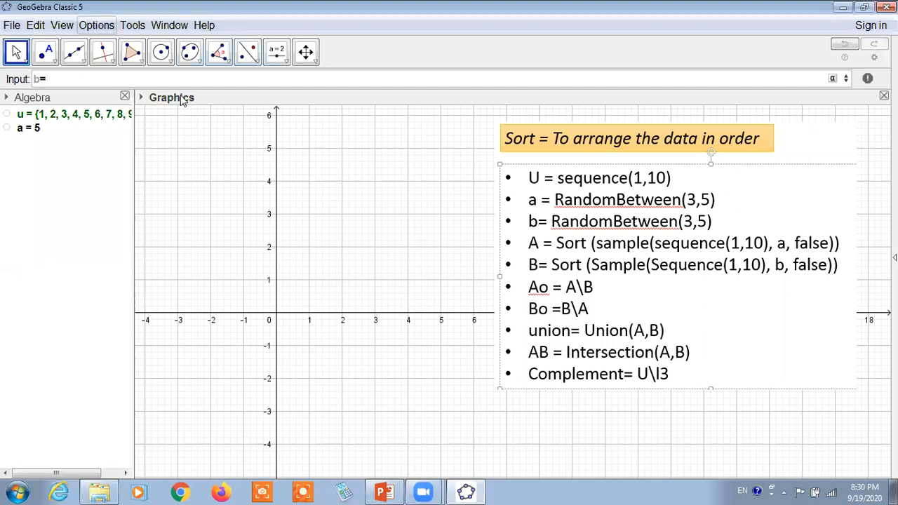
pyautogui.moveTo(209, 103)
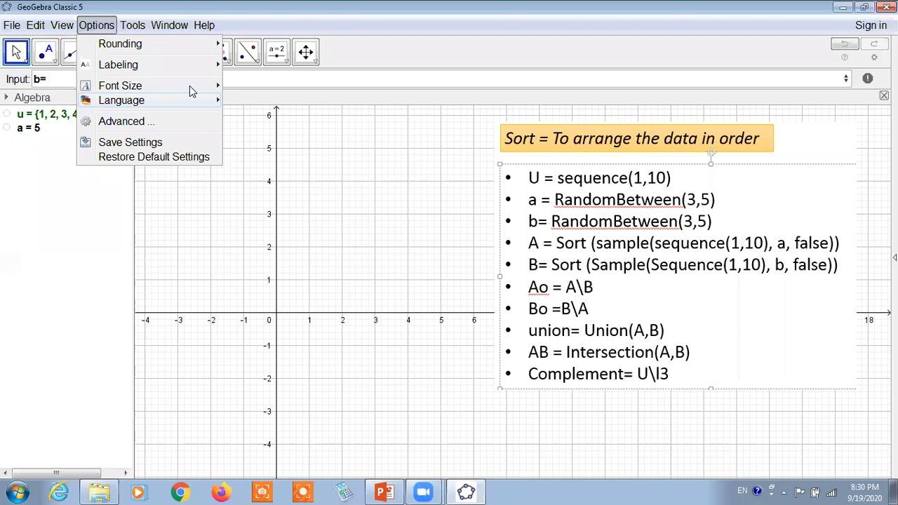
pyautogui.moveTo(193, 87)
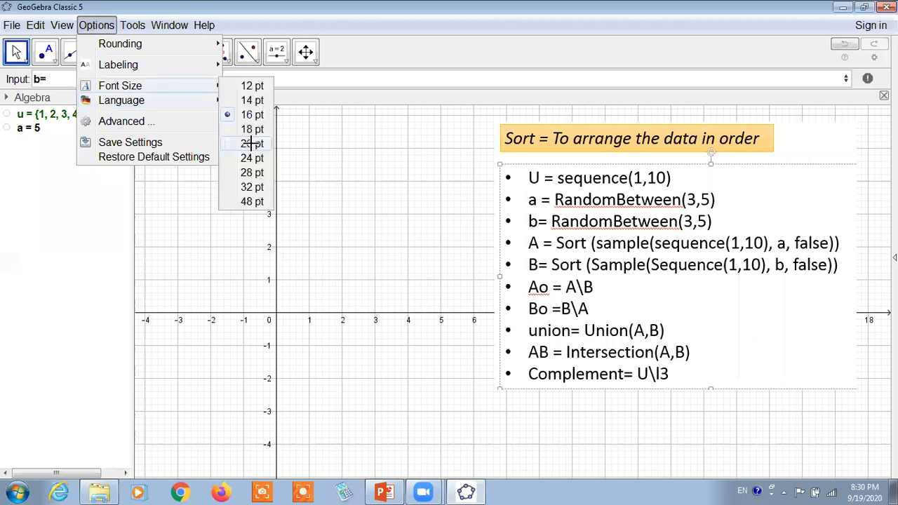
pyautogui.click(222, 143)
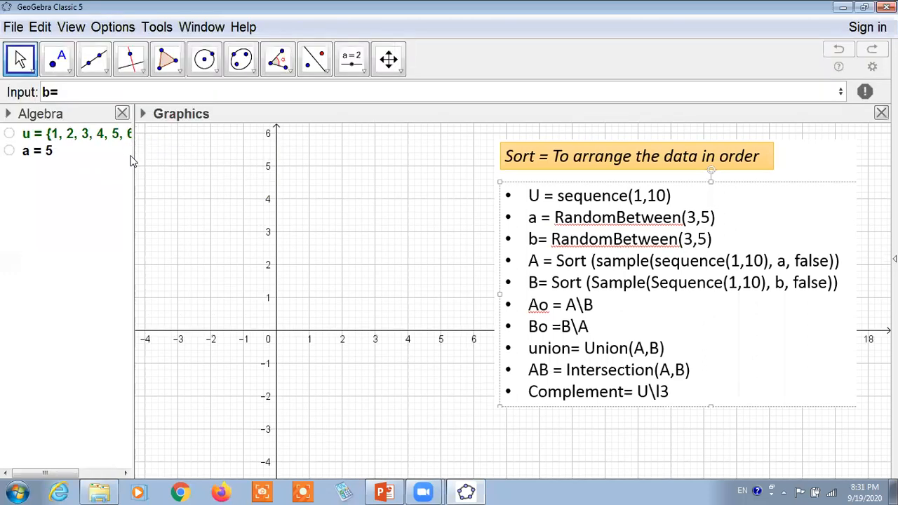
# Widen the Algebra view and move the command list image so its lower-left corner is at about (3.5, -2.2).
pyautogui.moveTo(150, 167); pyautogui.dragTo(190, 171)
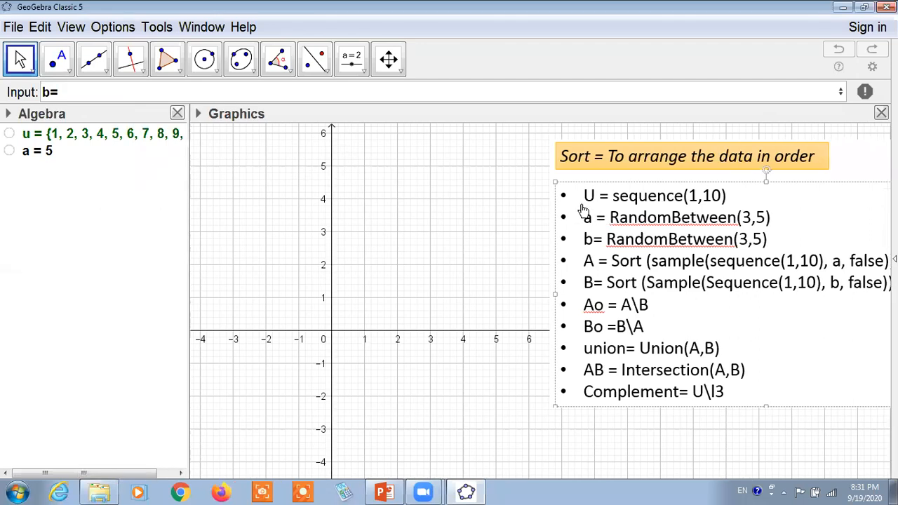
pyautogui.moveTo(672, 260); pyautogui.dragTo(575, 255)
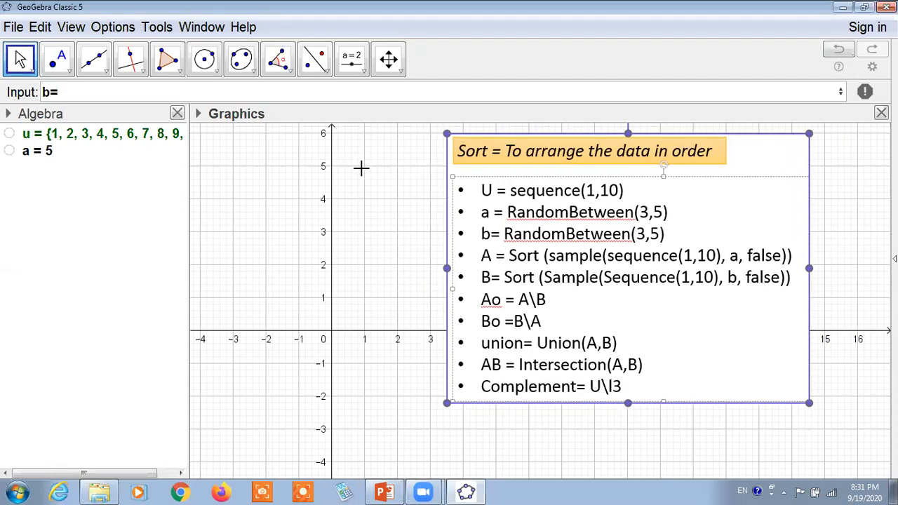
pyautogui.click(130, 97)
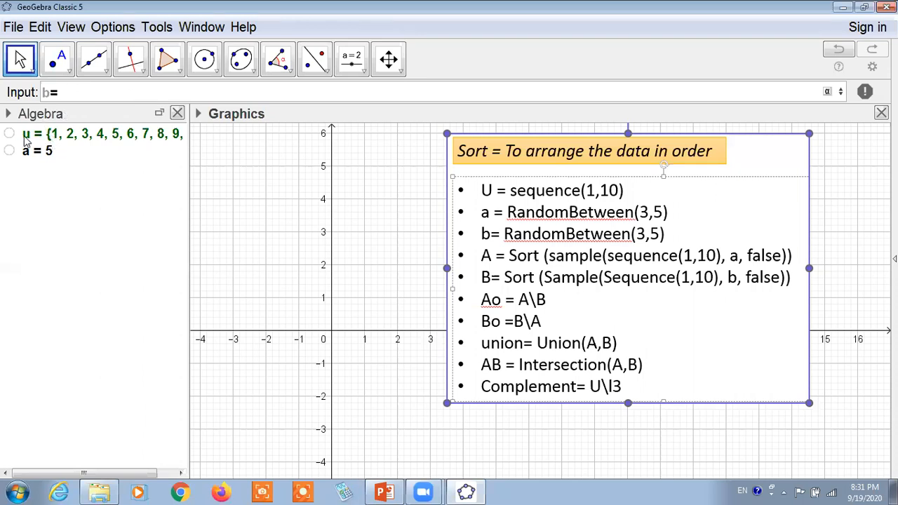
pyautogui.click(198, 174)
# Delete the existing definitions of u and a.
pyautogui.doubleClick(78, 135)
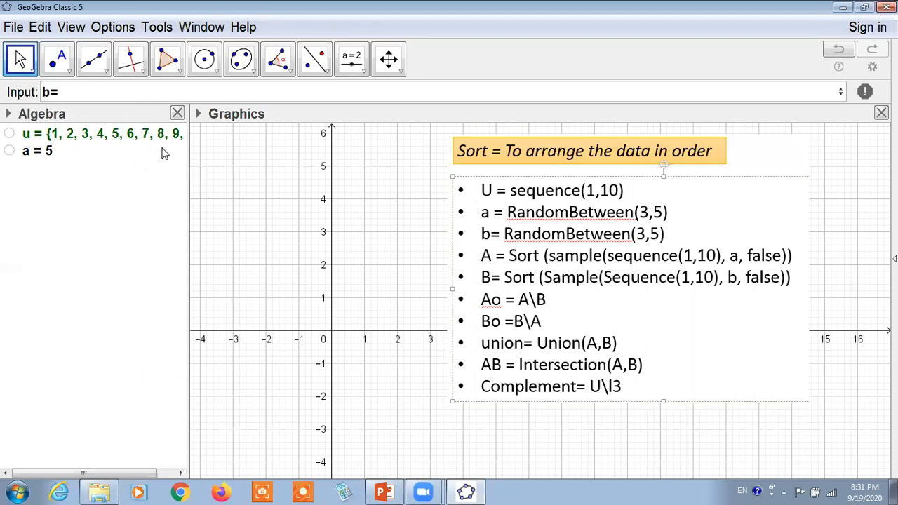
pyautogui.click(519, 271)
pyautogui.click(44, 138)
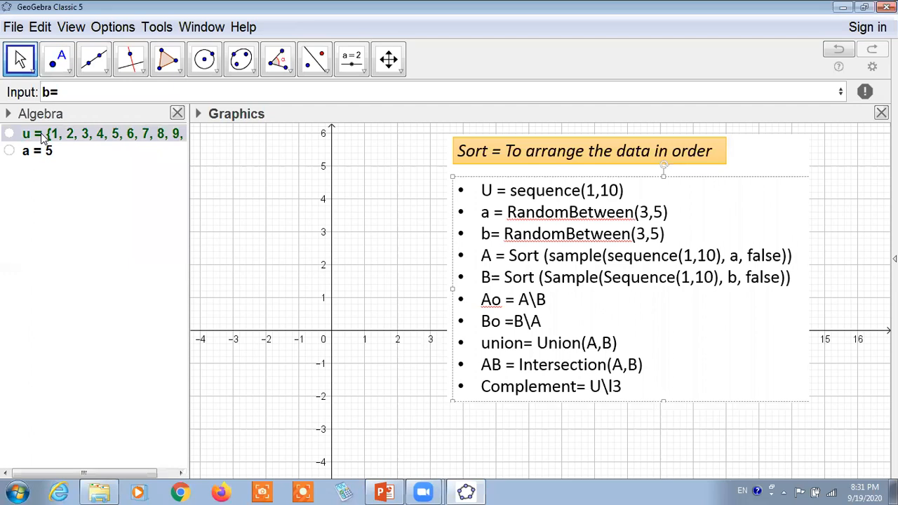
pyautogui.press('Delete')
pyautogui.press('Delete')
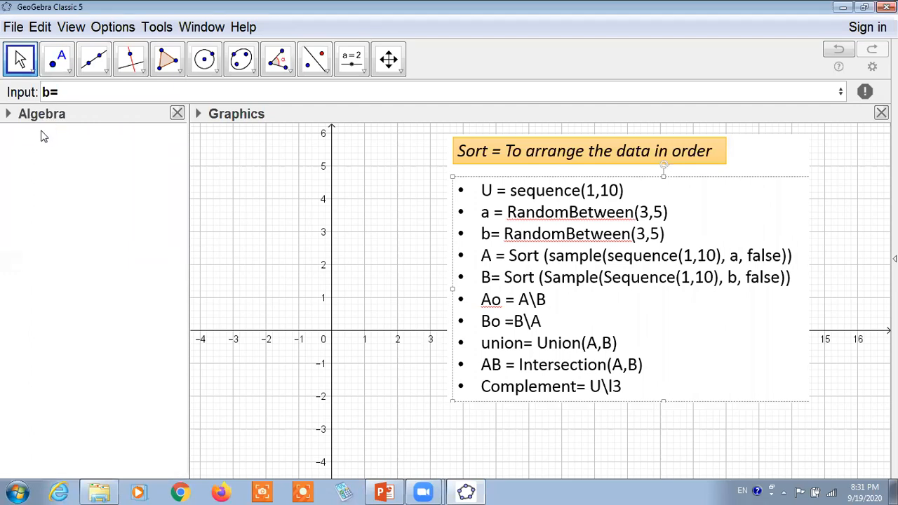
# Replace the pending "b=" entry and define u as Sequence(1, 10), using the start value and end value form.
pyautogui.click(51, 94)
pyautogui.press('BackSpace')
pyautogui.write('u')
pyautogui.click(92, 95)
pyautogui.write('se')
pyautogui.press('BackSpace')
pyautogui.press('BackSpace')
pyautogui.press('BackSpace')
pyautogui.press('BackSpace')
pyautogui.press('BackSpace')
pyautogui.write('u=')
pyautogui.press('BackSpace')
pyautogui.write('=seq')
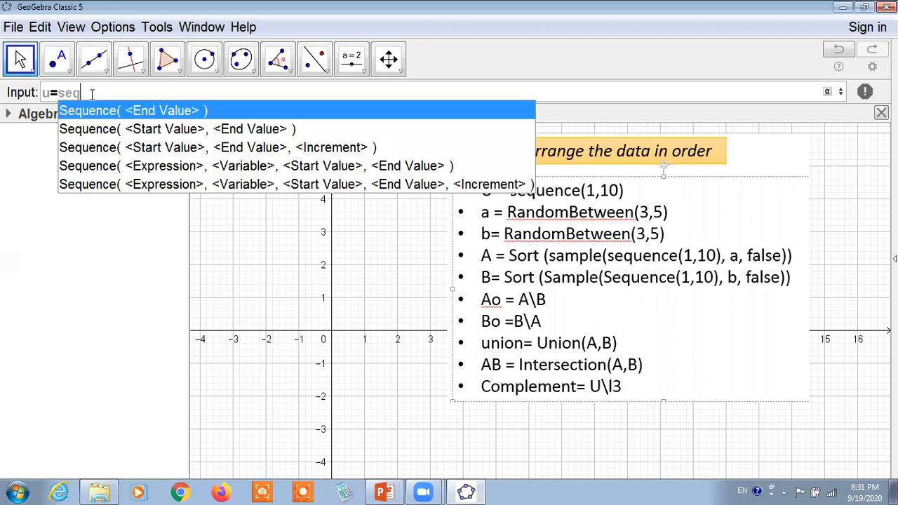
pyautogui.write('u')
pyautogui.click(175, 129)
pyautogui.write('1')
pyautogui.press('Tab')
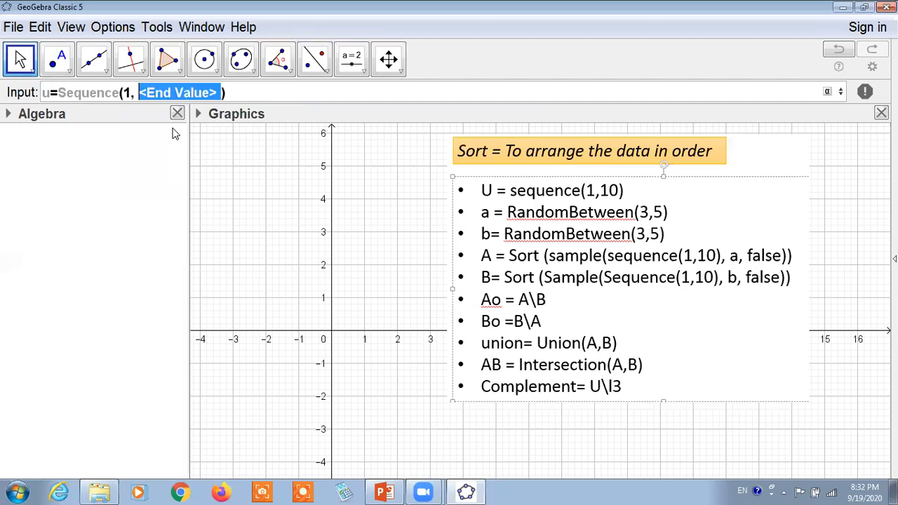
pyautogui.write('10')
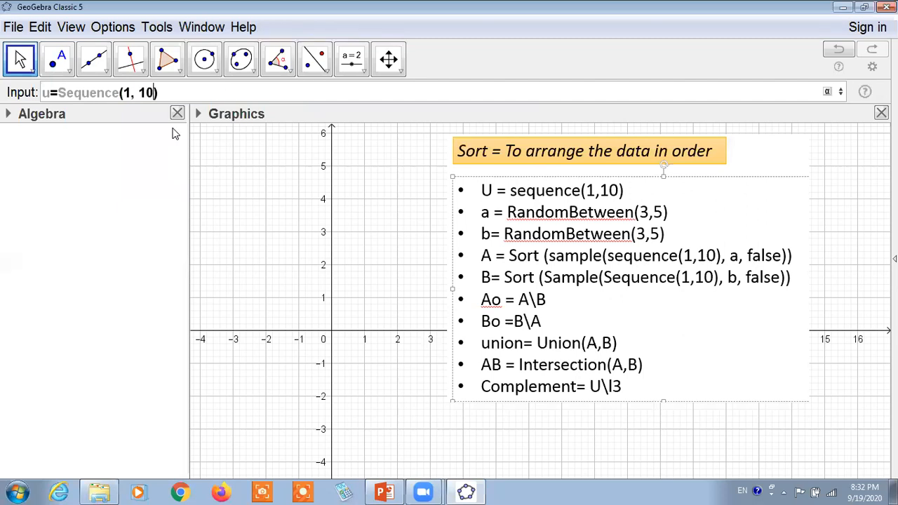
pyautogui.press('Return')
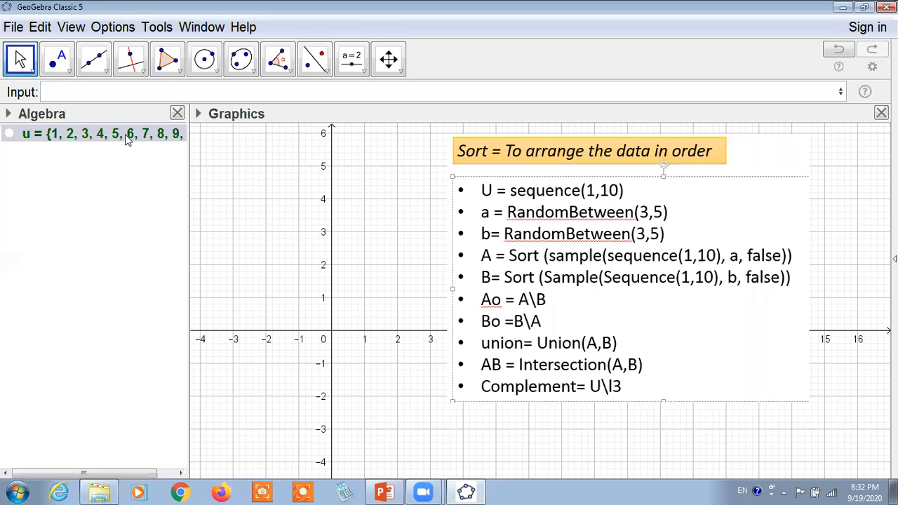
# Delete u and define it again as Sequence(1, 10), using the start value and end value form of the command.
pyautogui.press('Delete')
pyautogui.click(91, 94)
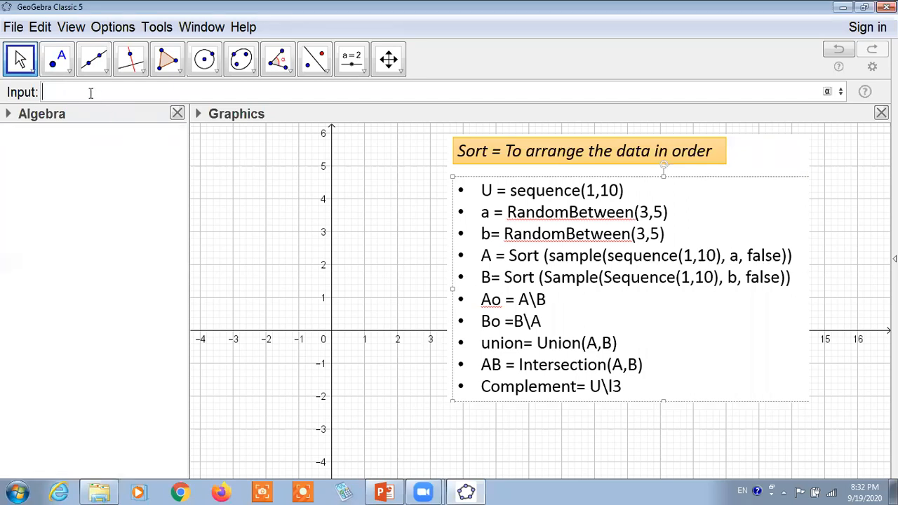
pyautogui.write('u=seq')
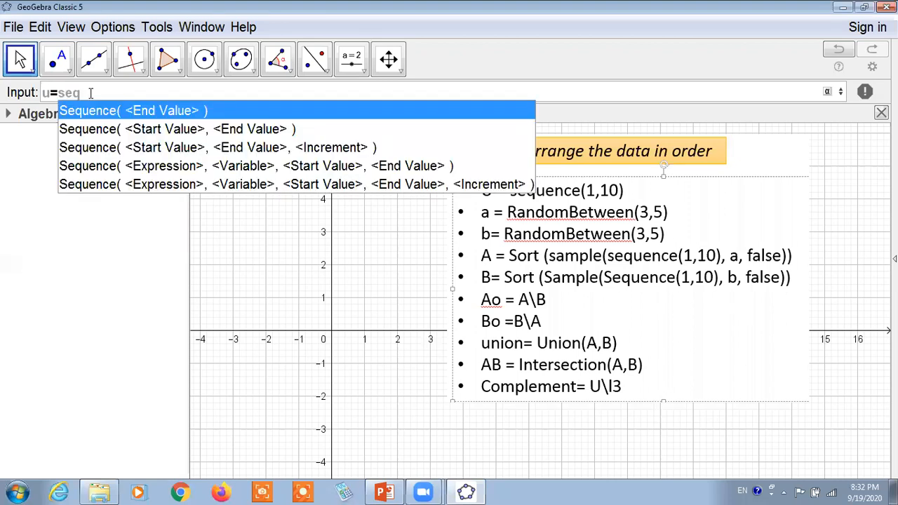
pyautogui.click(170, 130)
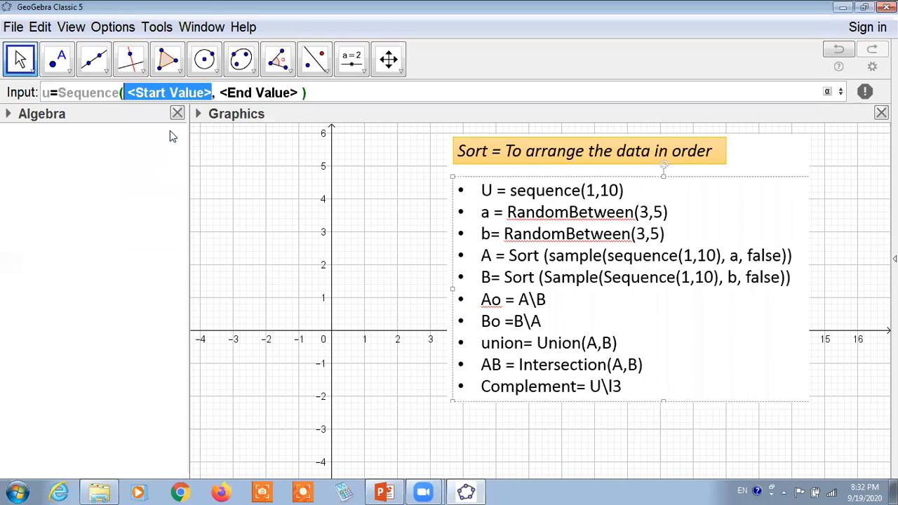
pyautogui.write('1')
pyautogui.press('Tab')
pyautogui.write('10')
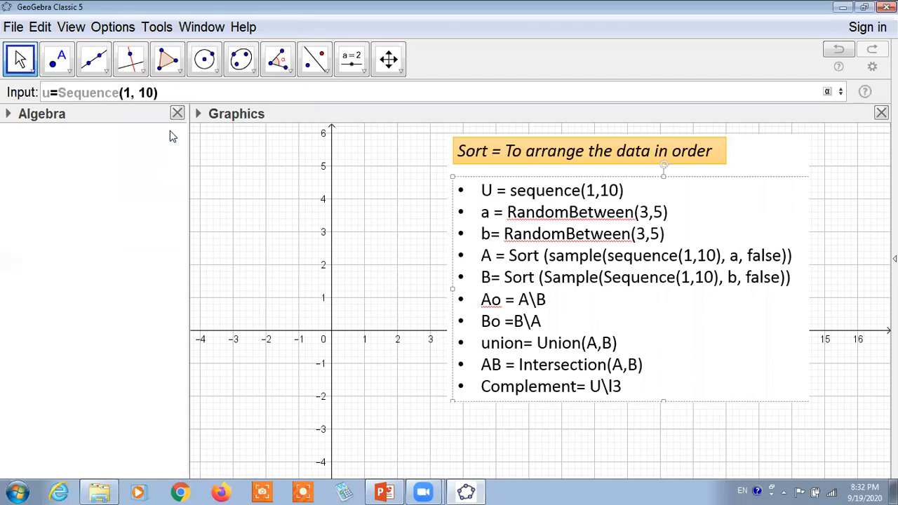
pyautogui.press('Return')
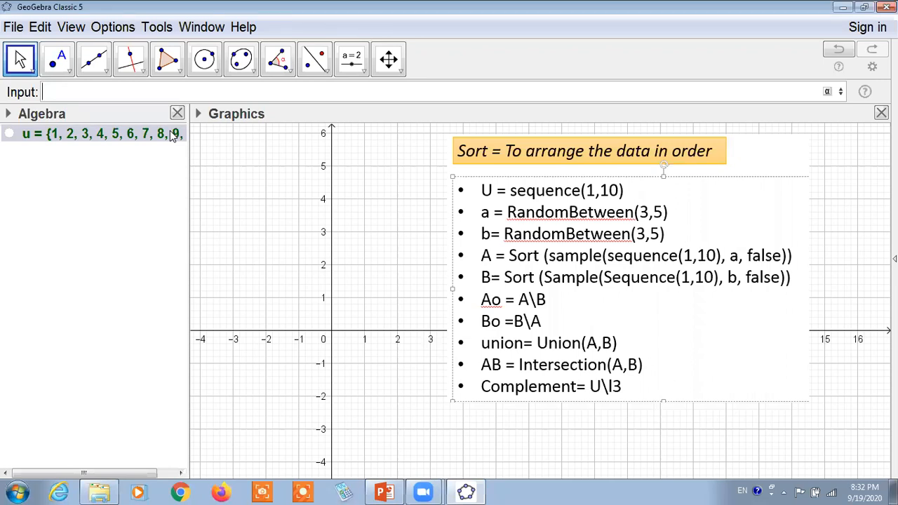
# Define a as RandomBetween(3, 5), using the minimum and maximum integer form of the command.
pyautogui.write('a=ran')
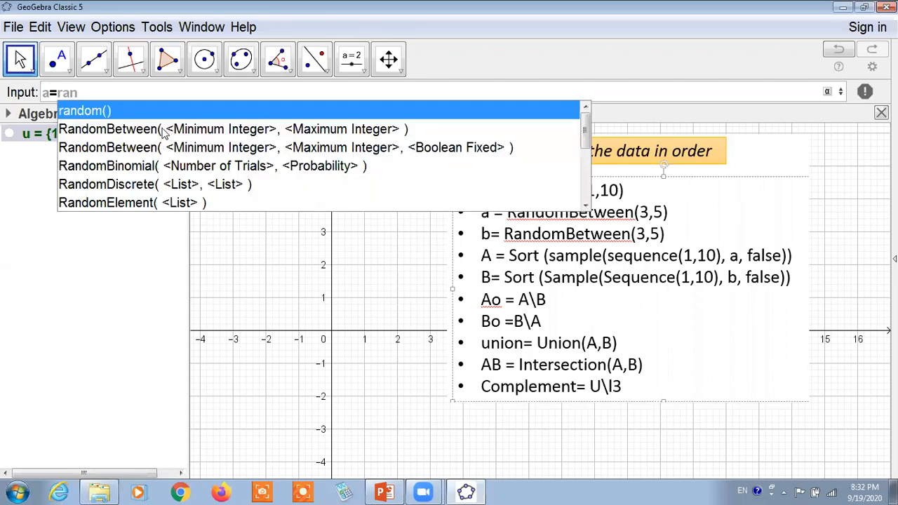
pyautogui.click(167, 129)
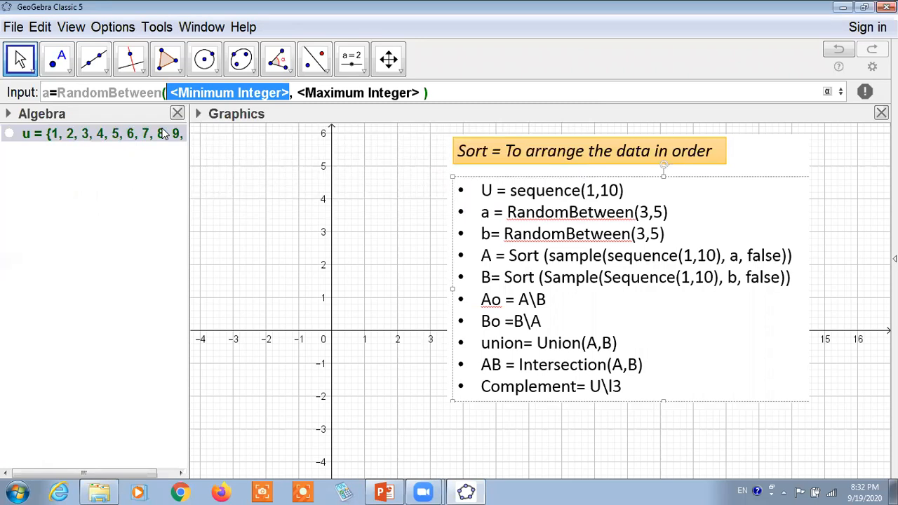
pyautogui.write('3')
pyautogui.press('Tab')
pyautogui.write('5')
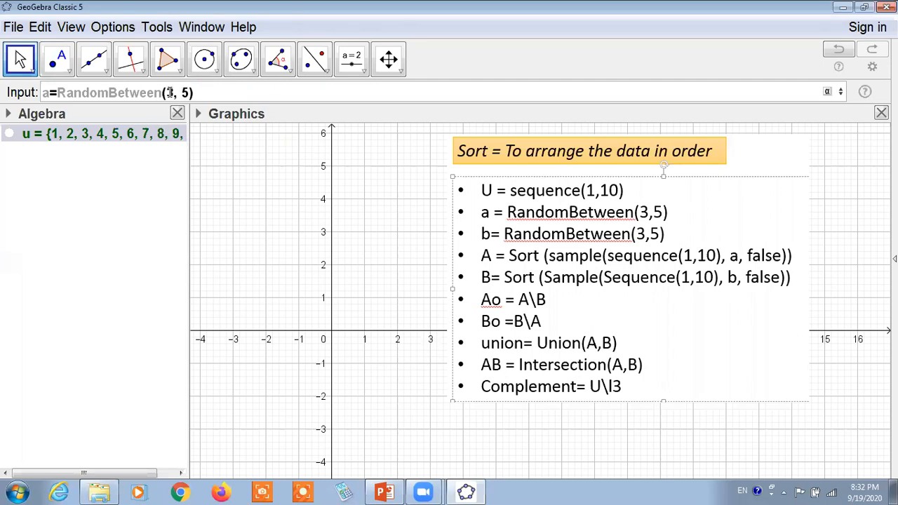
pyautogui.press('Return')
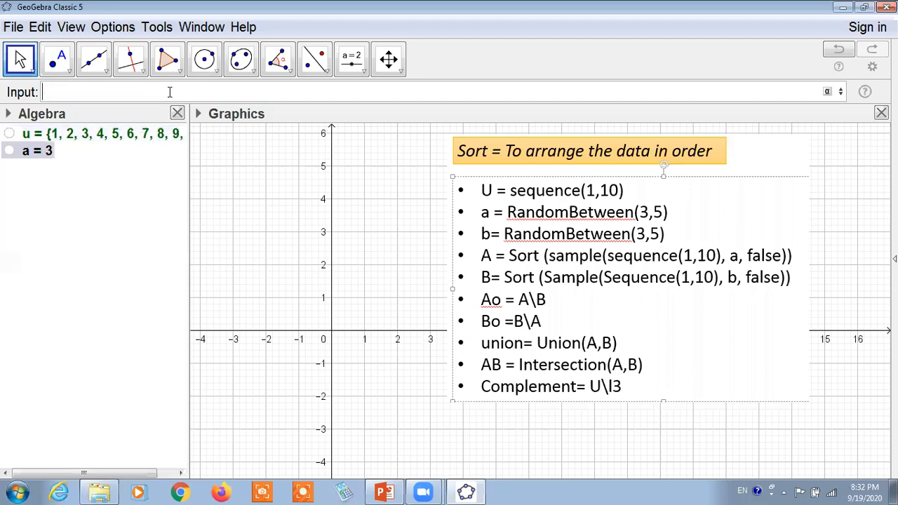
# Define b as RandomBetween(3,5), and widen the Algebra view until the whole list u shows.
pyautogui.write('b=')
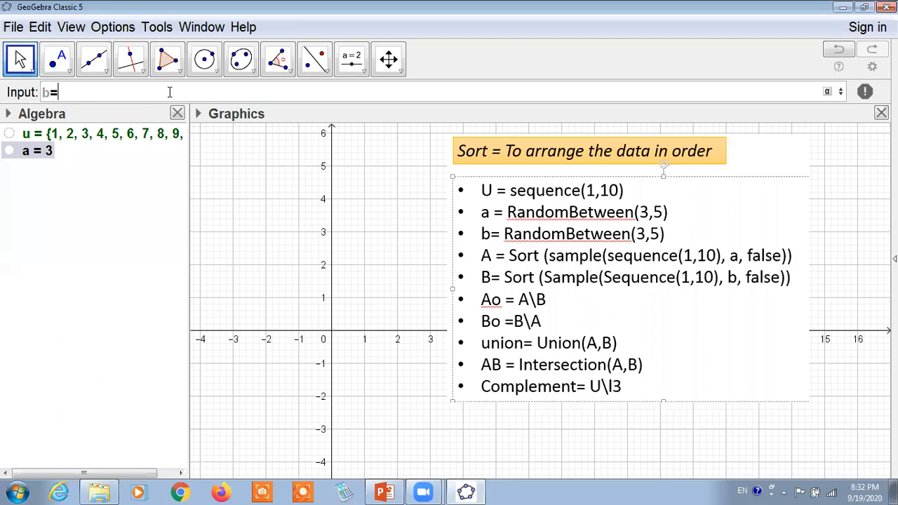
pyautogui.write('ran')
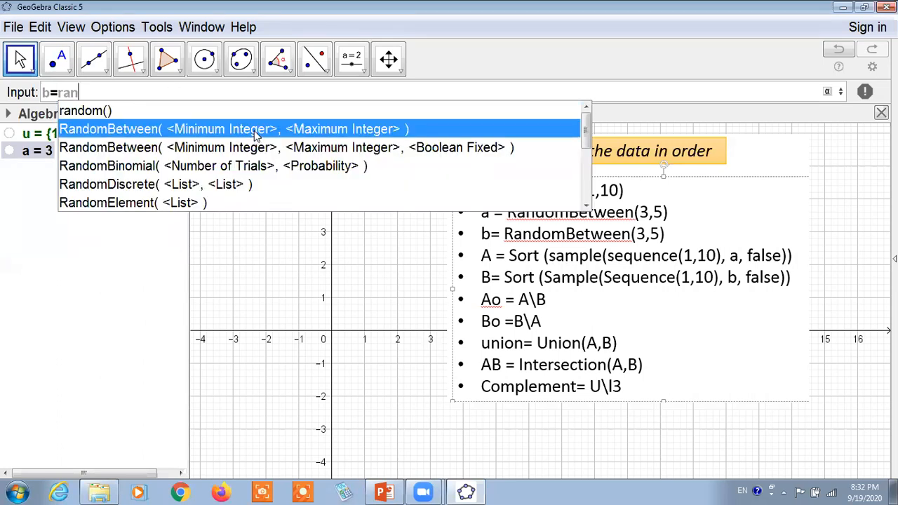
pyautogui.click(253, 129)
pyautogui.write('1')
pyautogui.press('Tab')
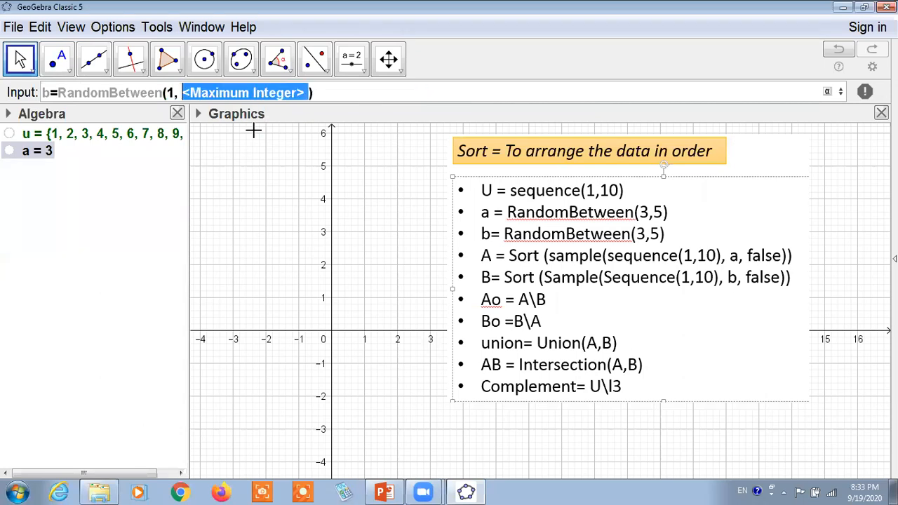
pyautogui.press('BackSpace')
pyautogui.press('BackSpace')
pyautogui.press('BackSpace')
pyautogui.write('3,5')
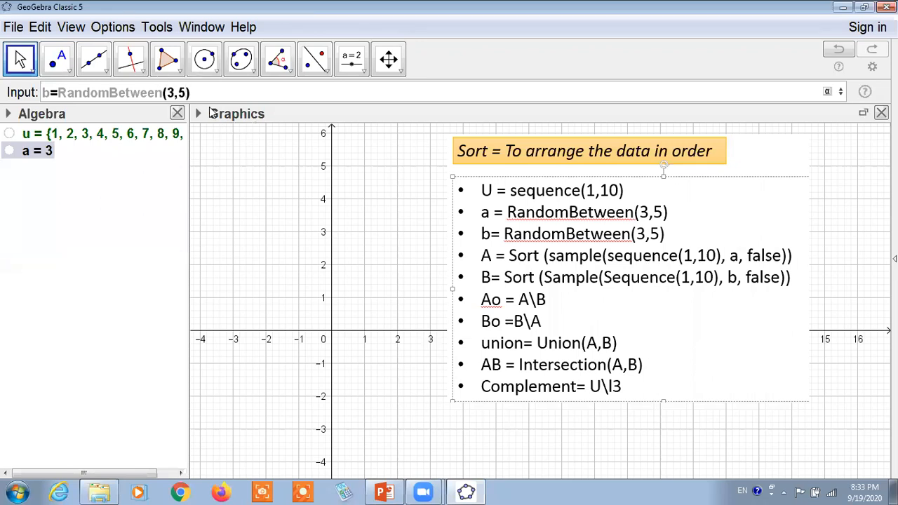
pyautogui.press('Return')
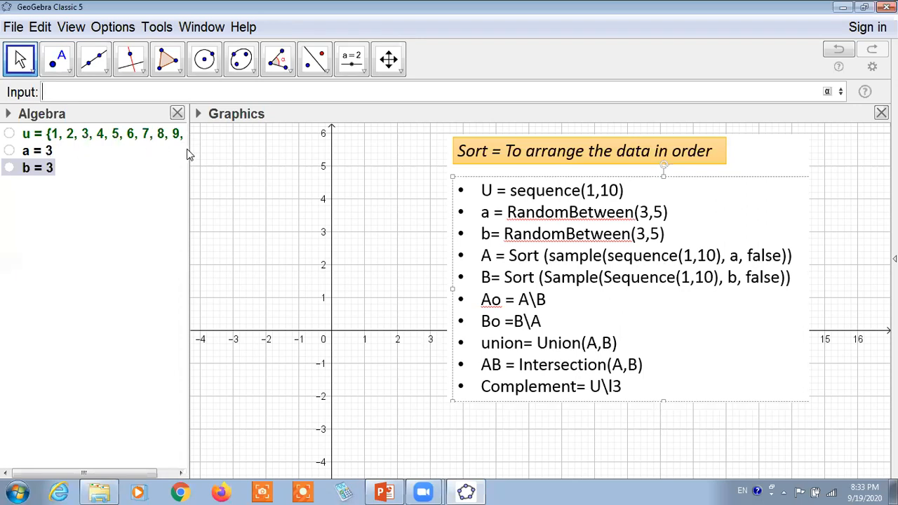
pyautogui.moveTo(189, 165); pyautogui.dragTo(221, 166)
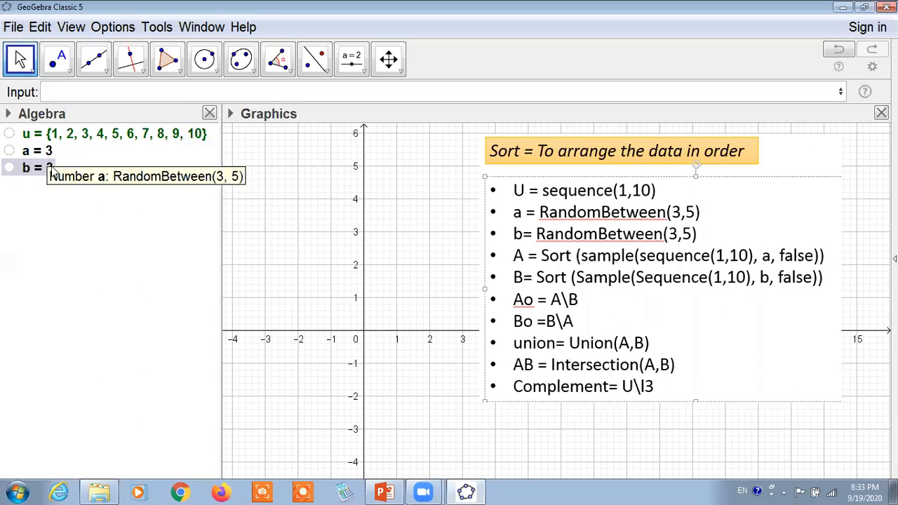
# Begin the definition of A with the Sort command in its single-list form, leaving the list argument open.
pyautogui.click(65, 96)
pyautogui.write('A=')
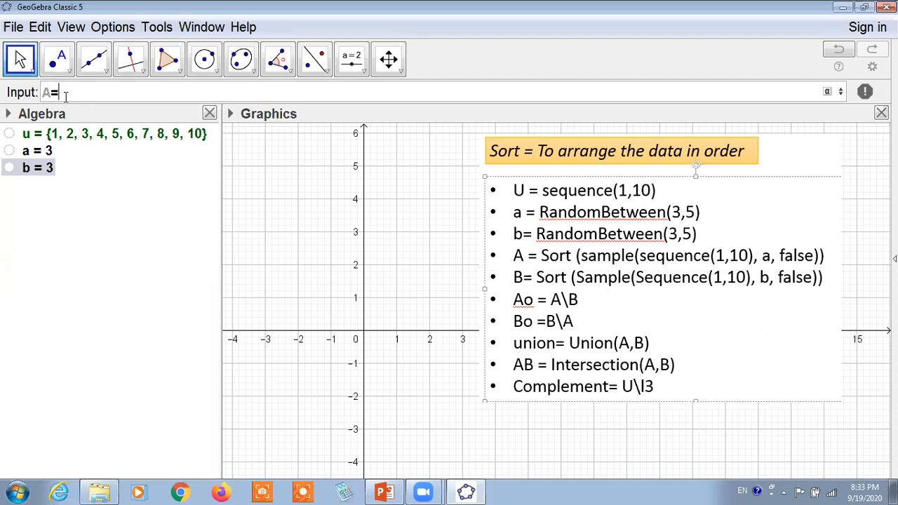
pyautogui.write(' sor')
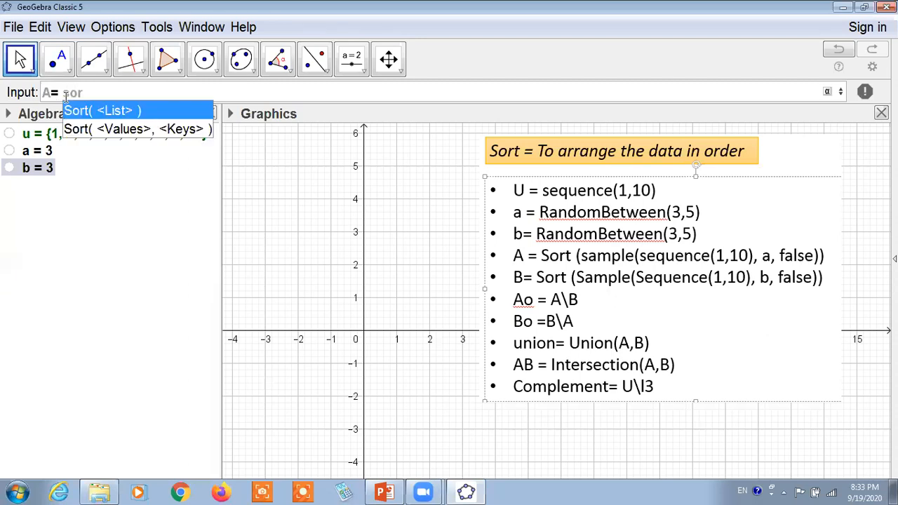
pyautogui.write('t')
pyautogui.press('Return')
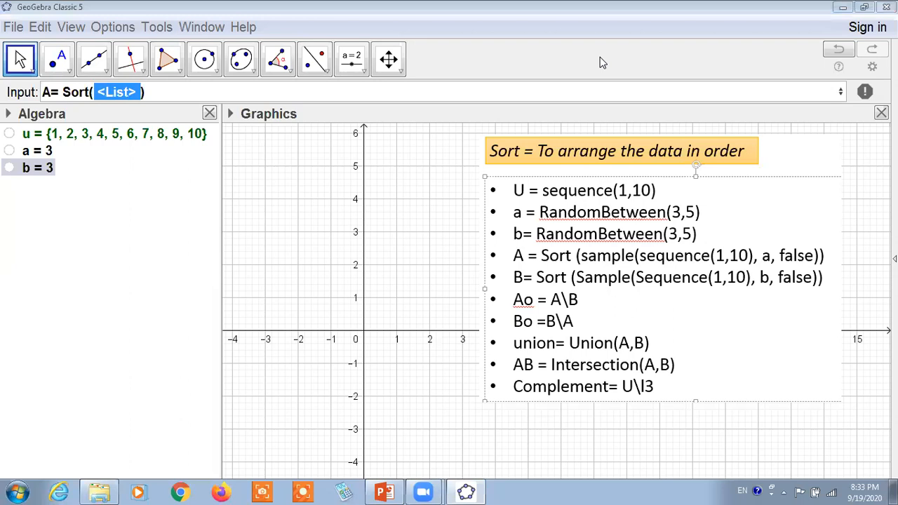
# Underline the explanation of Sort above the command list in red, and clear the mark.
pyautogui.moveTo(520, 169); pyautogui.dragTo(753, 167)
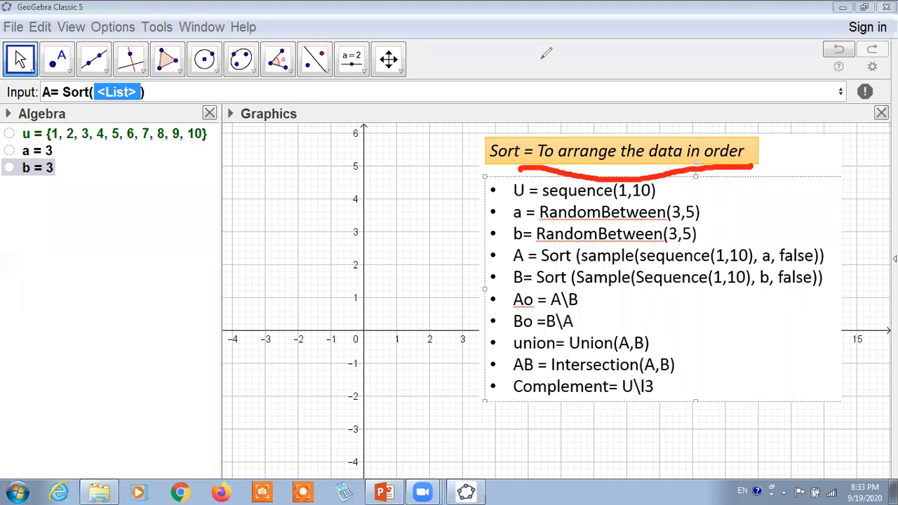
pyautogui.press('Escape')
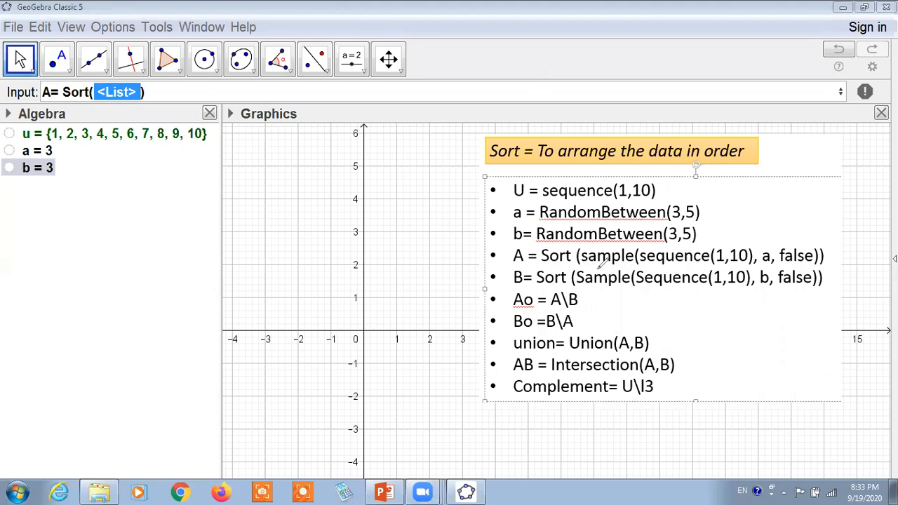
# Underline A, Sort, sample, sequence(1,10), a and false in red in the listed formula for A.
pyautogui.moveTo(583, 261); pyautogui.dragTo(640, 264)
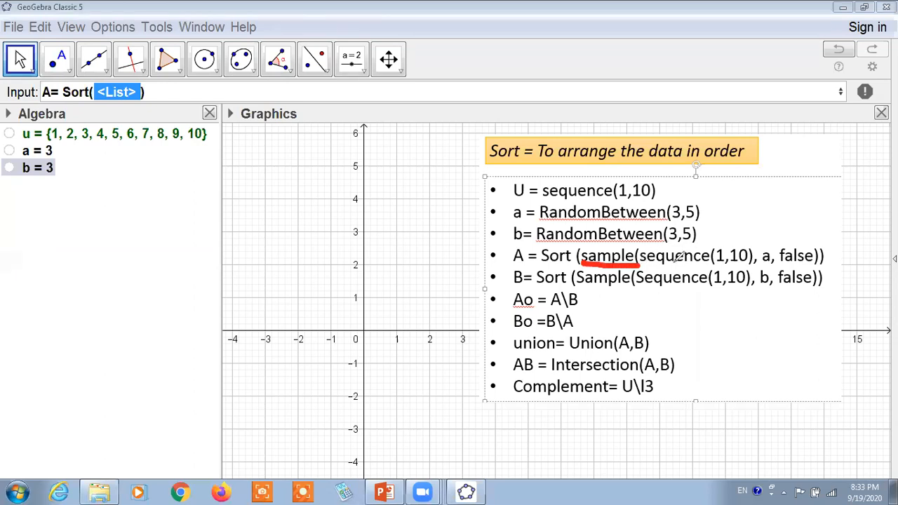
pyautogui.moveTo(651, 265); pyautogui.dragTo(776, 265)
pyautogui.click(757, 267)
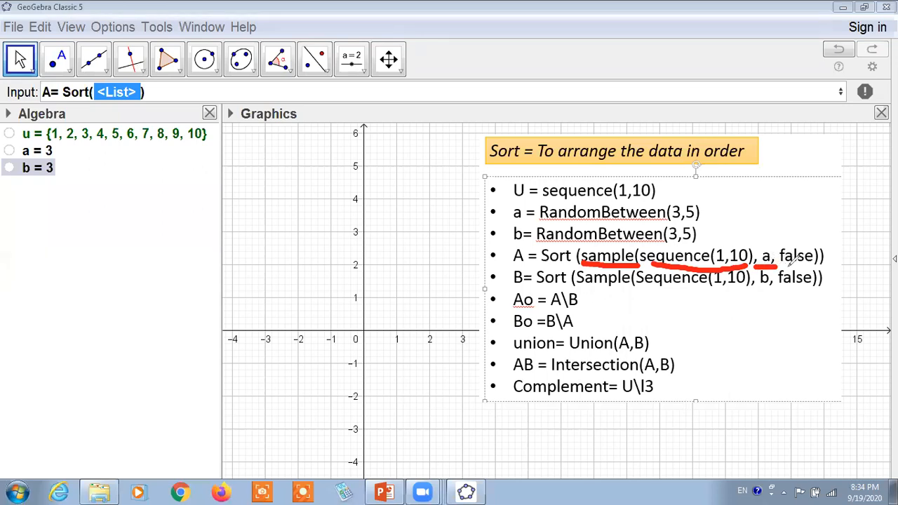
pyautogui.moveTo(782, 266); pyautogui.dragTo(818, 265)
pyautogui.moveTo(504, 265); pyautogui.dragTo(570, 266)
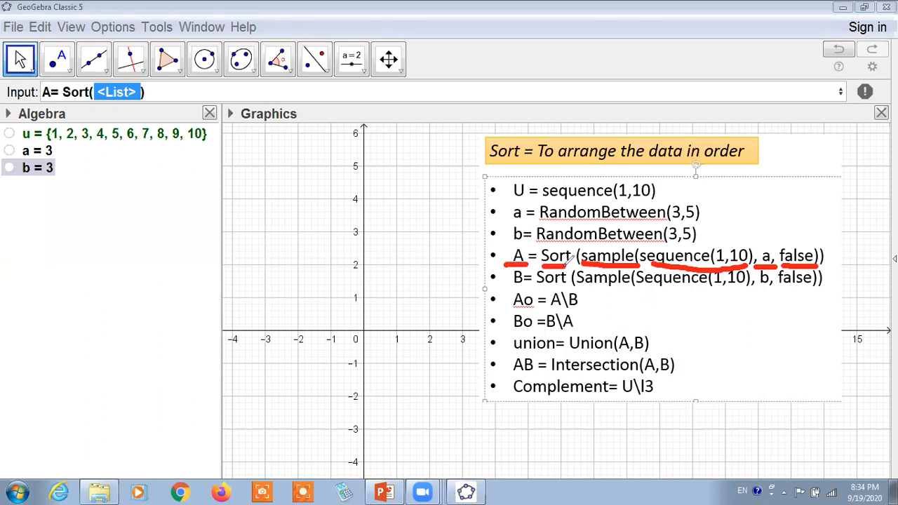
# Draw a red arrow from the A formula to the Sort explanation, underline the explanation, circle a, mark its RandomBetween line, and clear all marks.
pyautogui.moveTo(480, 159)
pyautogui.mouseDown()
pyautogui.moveTo(457, 181)
pyautogui.moveTo(502, 266)
pyautogui.mouseUp()
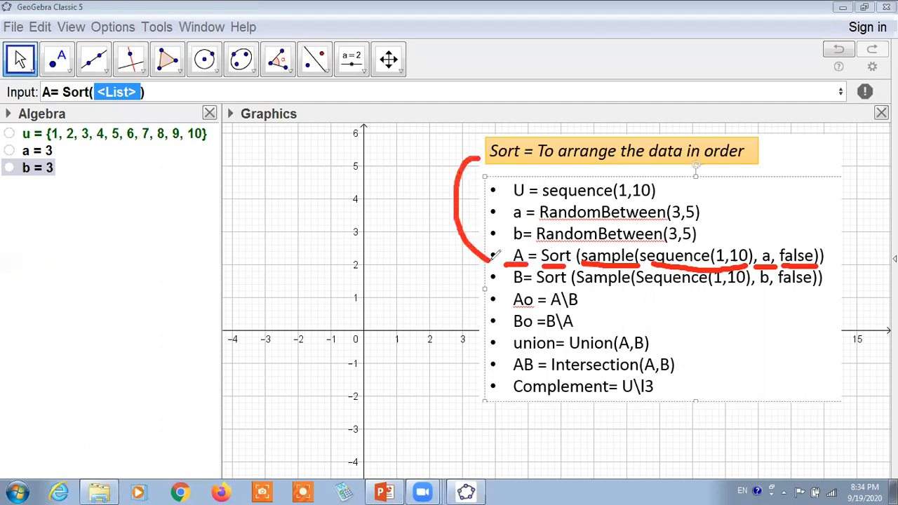
pyautogui.moveTo(445, 140); pyautogui.dragTo(490, 156)
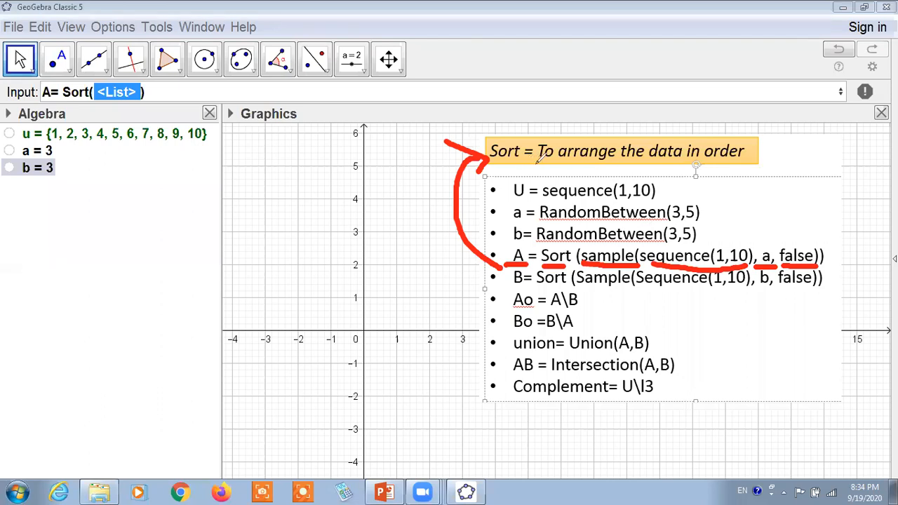
pyautogui.moveTo(539, 165)
pyautogui.mouseDown()
pyautogui.moveTo(750, 168)
pyautogui.moveTo(741, 179)
pyautogui.mouseUp()
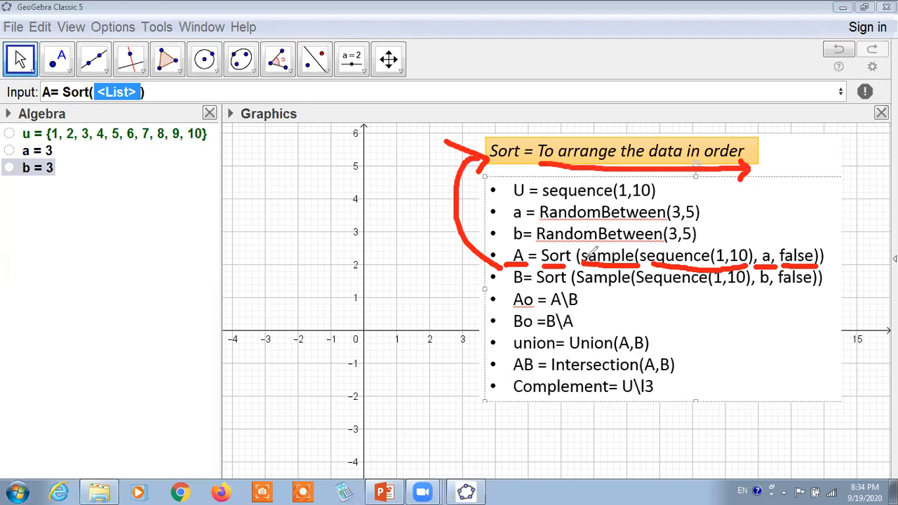
pyautogui.moveTo(580, 264); pyautogui.dragTo(745, 267)
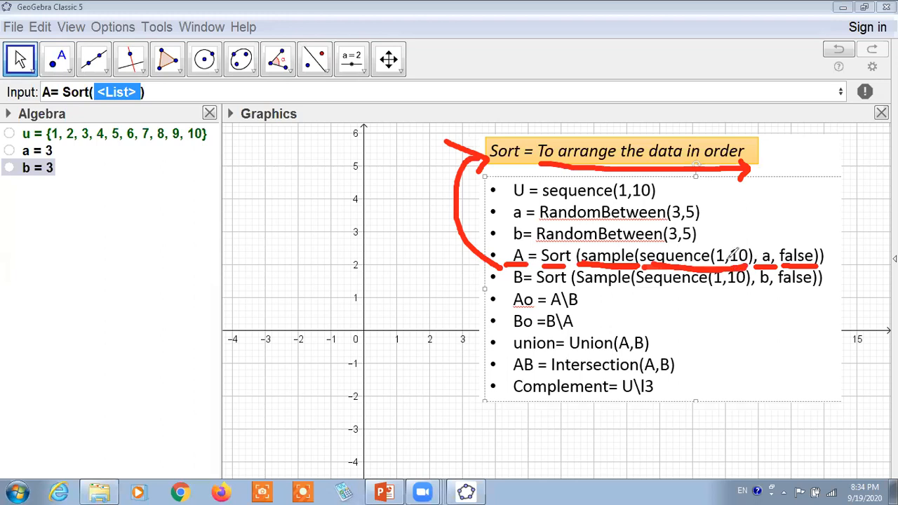
pyautogui.moveTo(769, 242)
pyautogui.mouseDown()
pyautogui.moveTo(757, 254)
pyautogui.moveTo(779, 266)
pyautogui.moveTo(769, 244)
pyautogui.mouseUp()
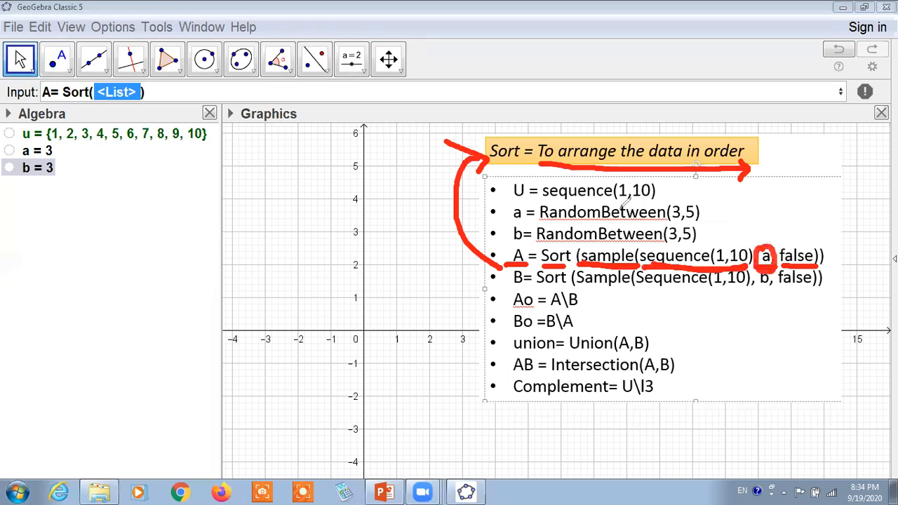
pyautogui.moveTo(702, 212); pyautogui.dragTo(734, 212)
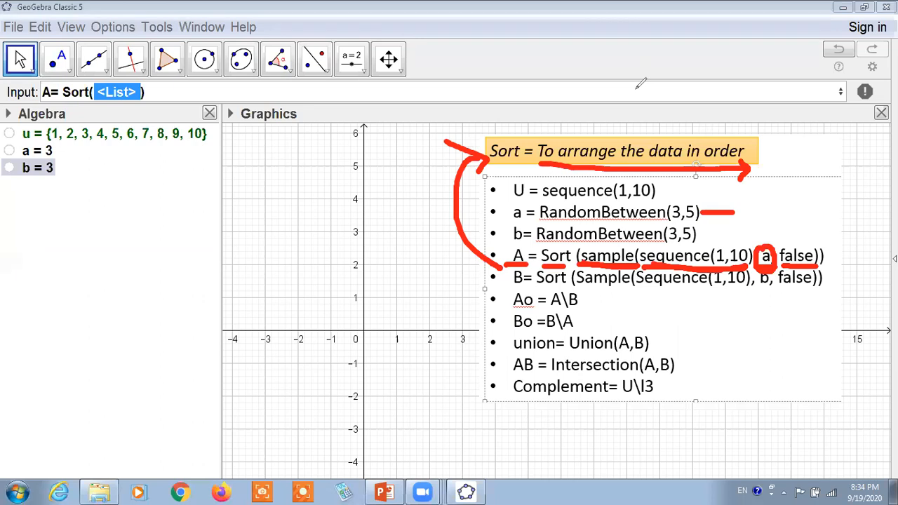
pyautogui.click(606, 98)
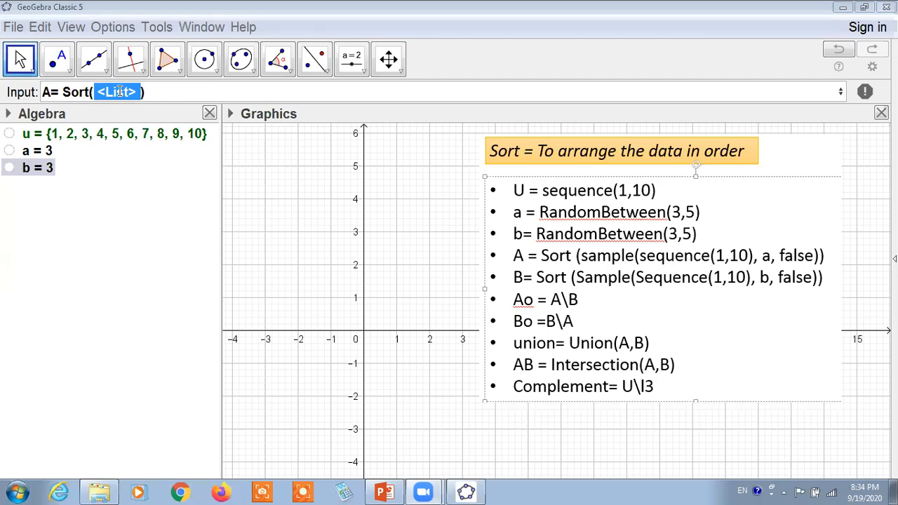
# Replace the list argument of Sort with the Sample command in its list and size form.
pyautogui.click(142, 93)
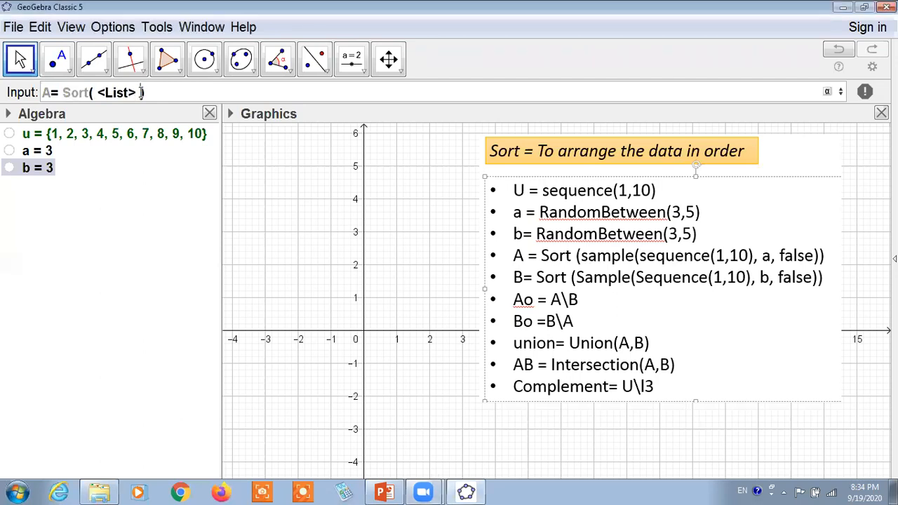
pyautogui.press('BackSpace')
pyautogui.press('BackSpace')
pyautogui.press('BackSpace')
pyautogui.press('BackSpace')
pyautogui.press('BackSpace')
pyautogui.press('BackSpace')
pyautogui.press('BackSpace')
pyautogui.press('BackSpace')
pyautogui.write('sample')
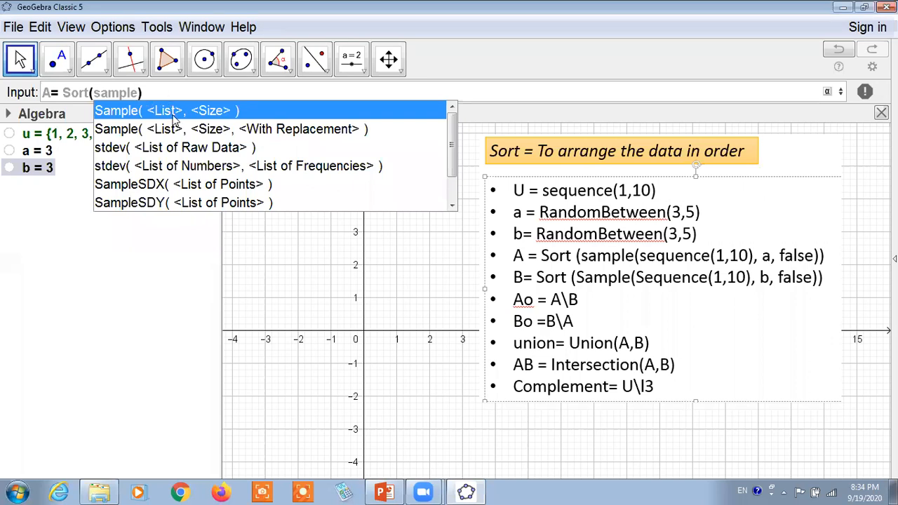
pyautogui.click(174, 111)
# Fill Sample's list argument with a Sequence running from start value 1 to end value 10.
pyautogui.write('se')
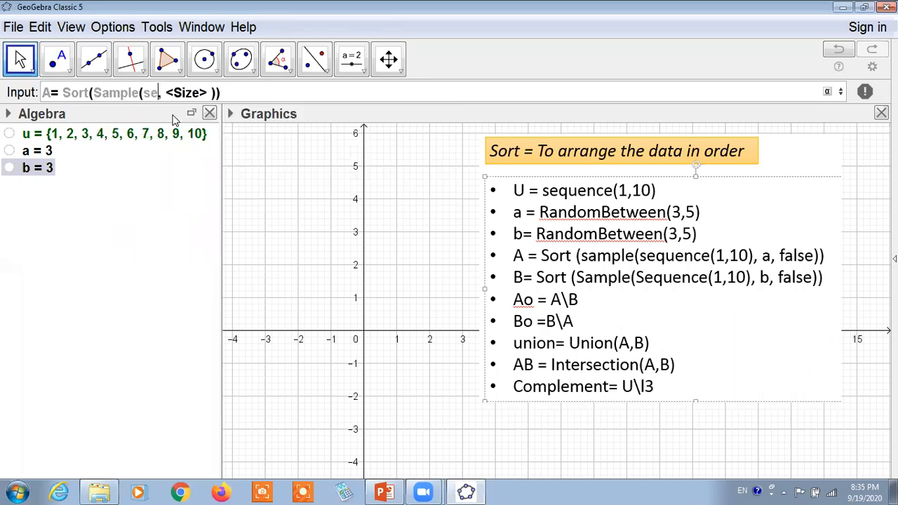
pyautogui.write('qu')
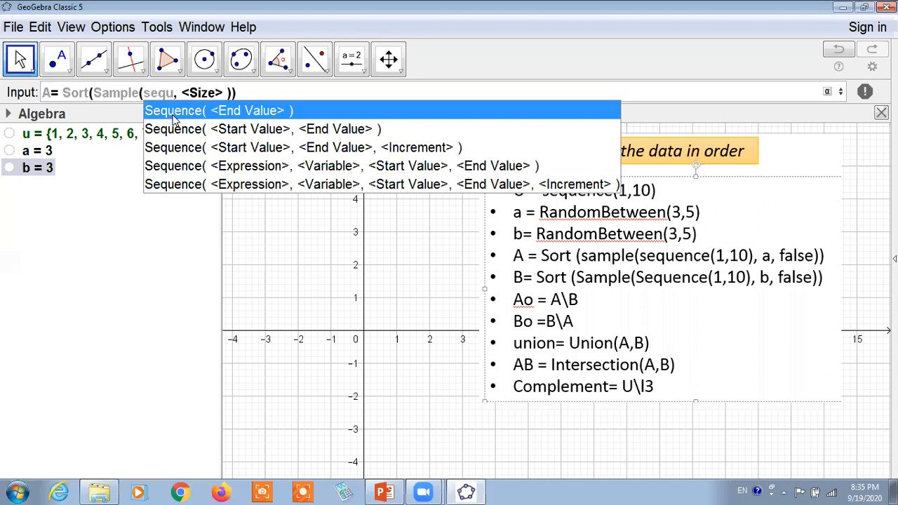
pyautogui.click(260, 131)
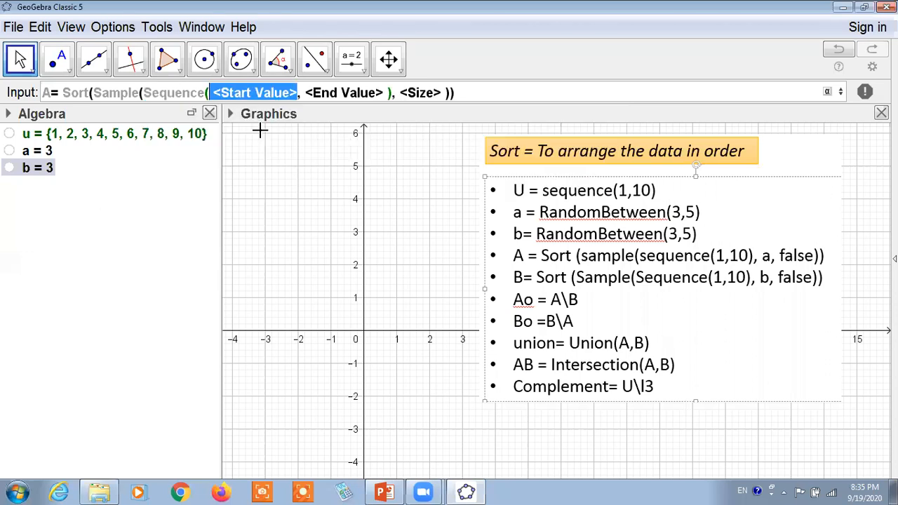
pyautogui.write('1')
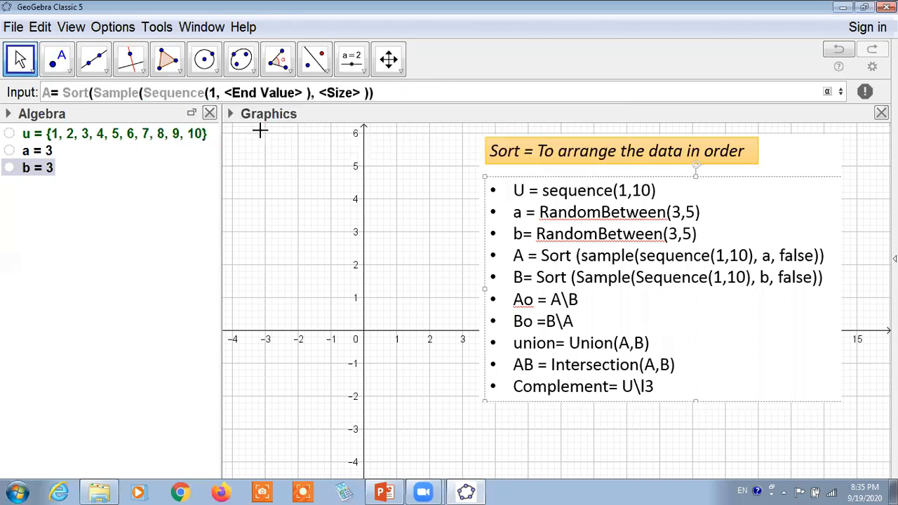
pyautogui.press('Tab')
pyautogui.write('10')
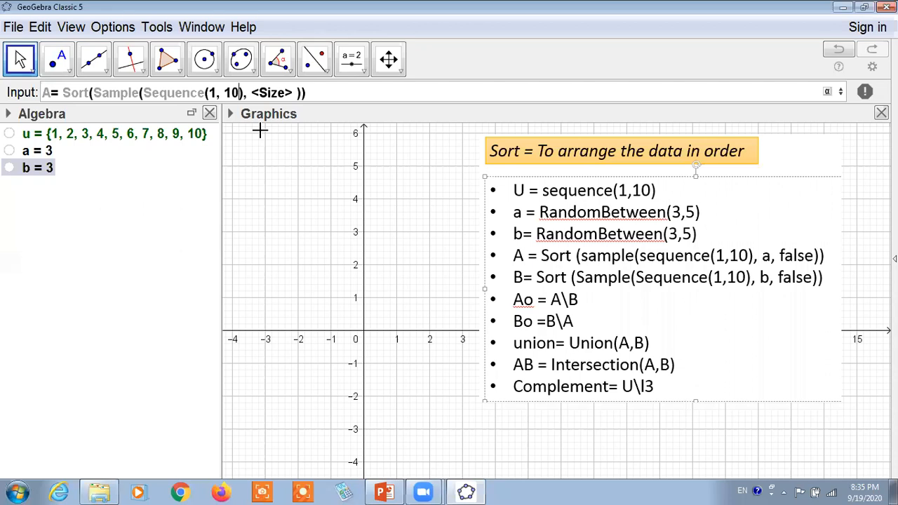
# Set the sample size to a, add false as the replacement argument, and enter the definition of A.
pyautogui.press('Tab')
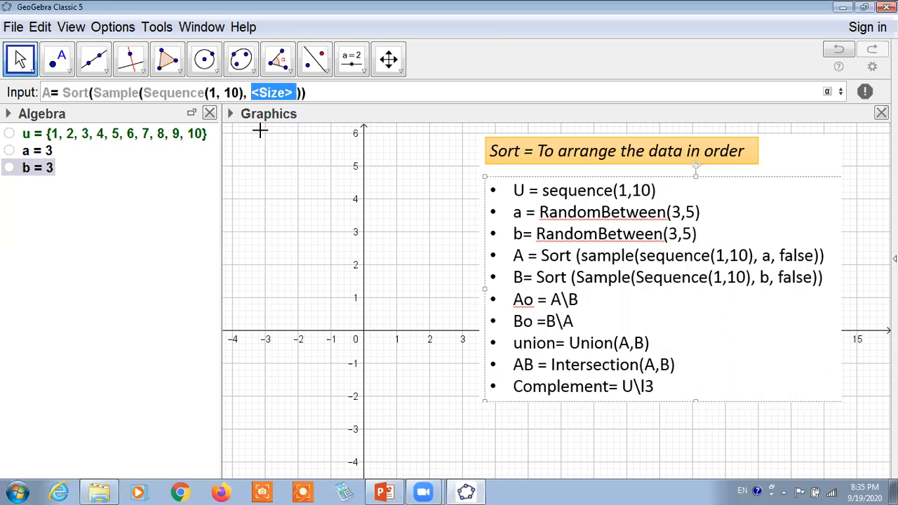
pyautogui.write('a')
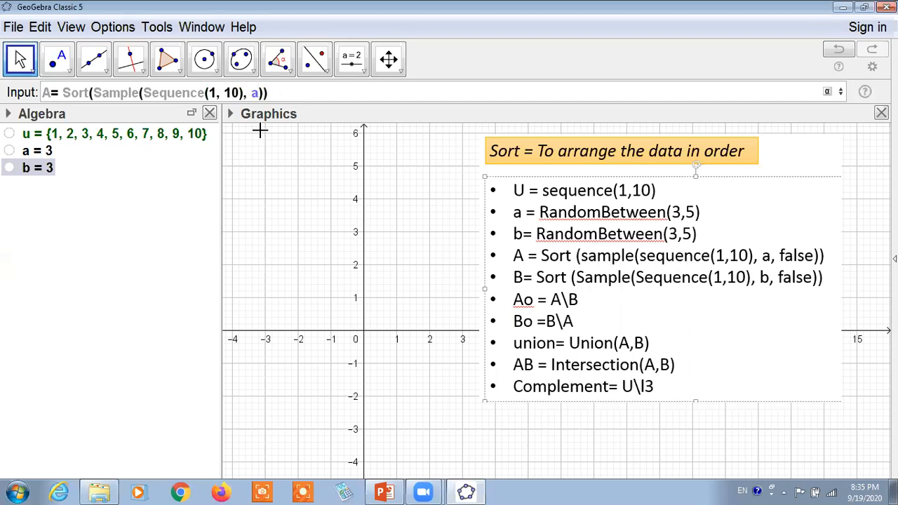
pyautogui.write(',false')
pyautogui.hotkey('ctrl', 'a')
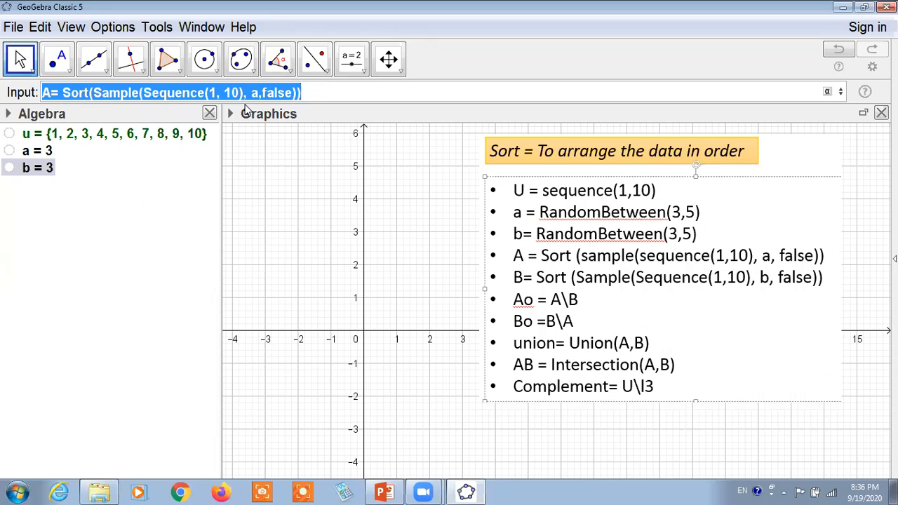
pyautogui.press('Return')
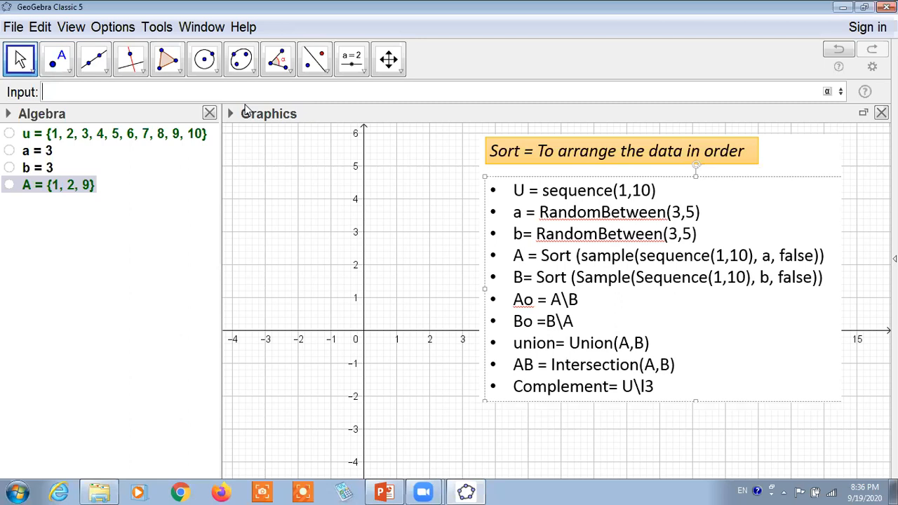
# Reuse the previous command to define B as Sort(Sample(Sequence(1, 10), b,false)).
pyautogui.press('Up')
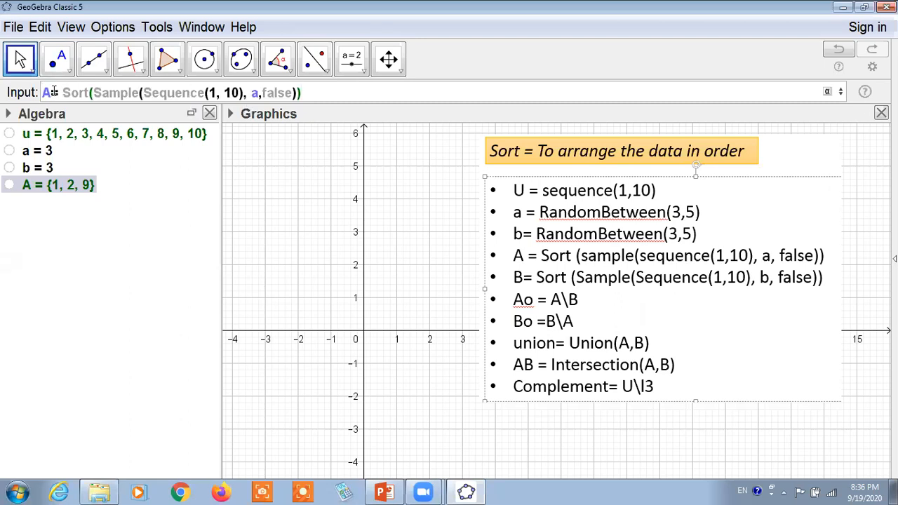
pyautogui.press('BackSpace')
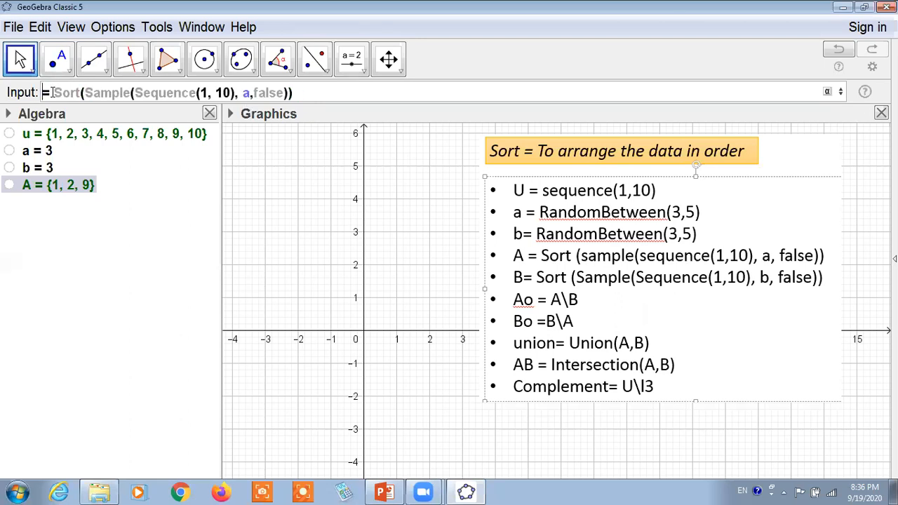
pyautogui.write('B')
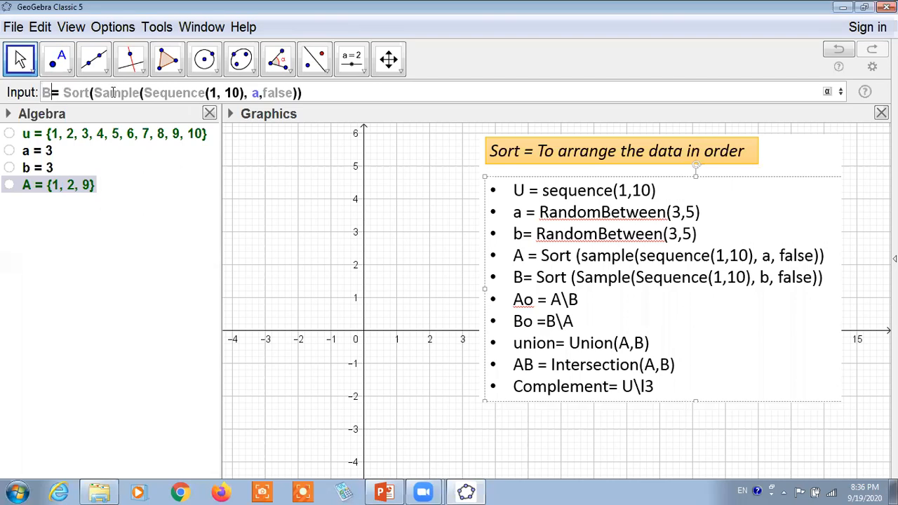
pyautogui.click(259, 93)
pyautogui.press('BackSpace')
pyautogui.write('b')
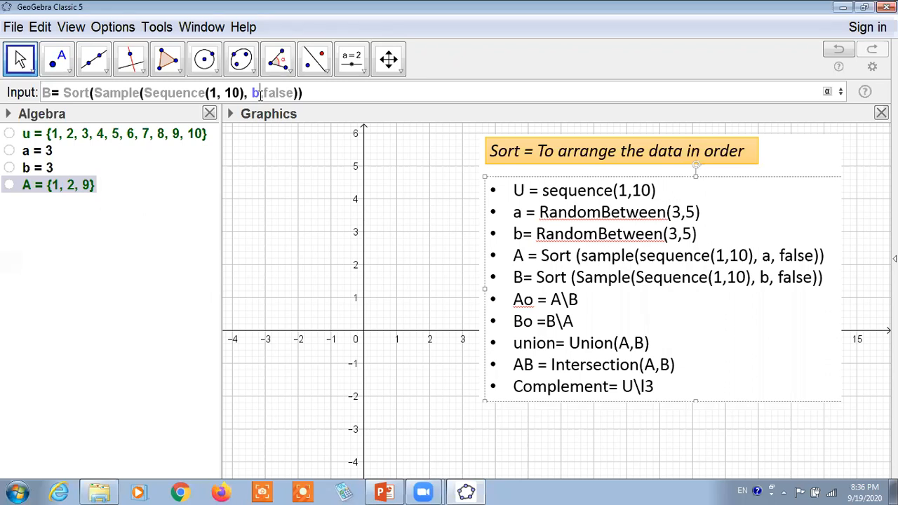
pyautogui.press('Return')
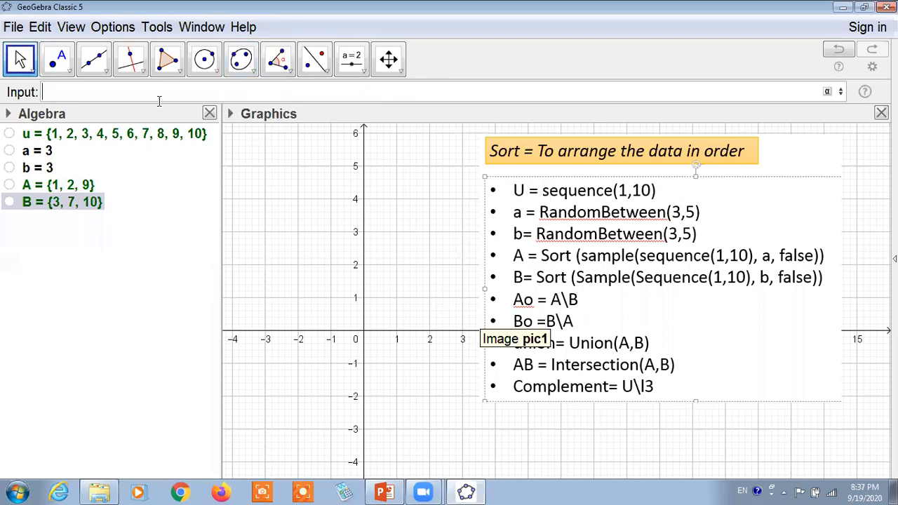
# Define the set difference Ao as A\B.
pyautogui.write('Ao')
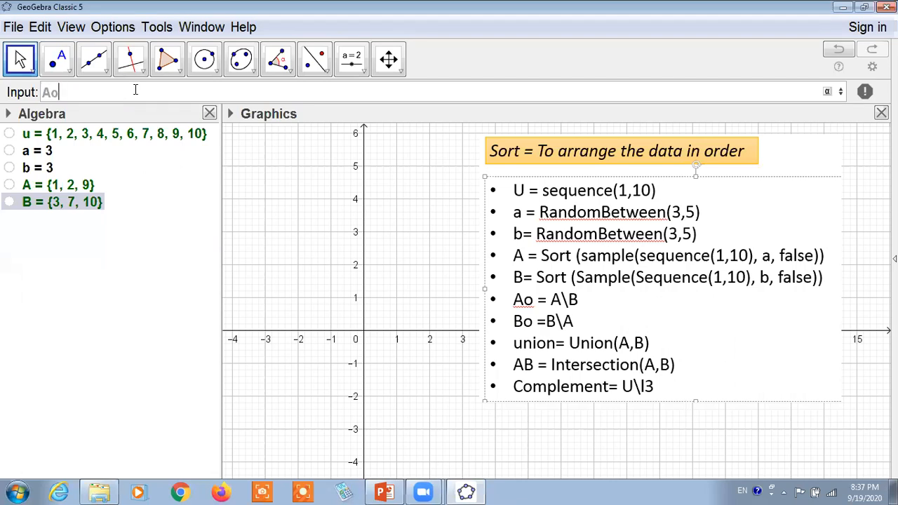
pyautogui.write('=A\\B')
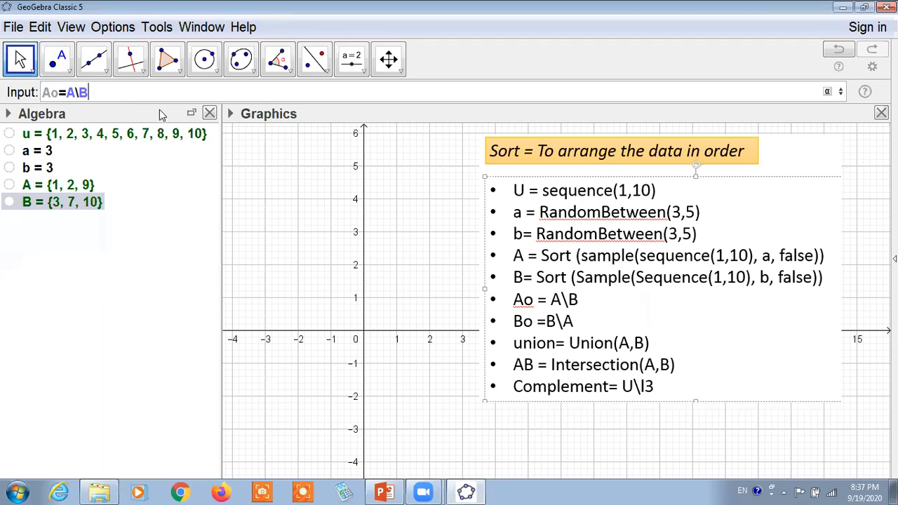
pyautogui.press('Return')
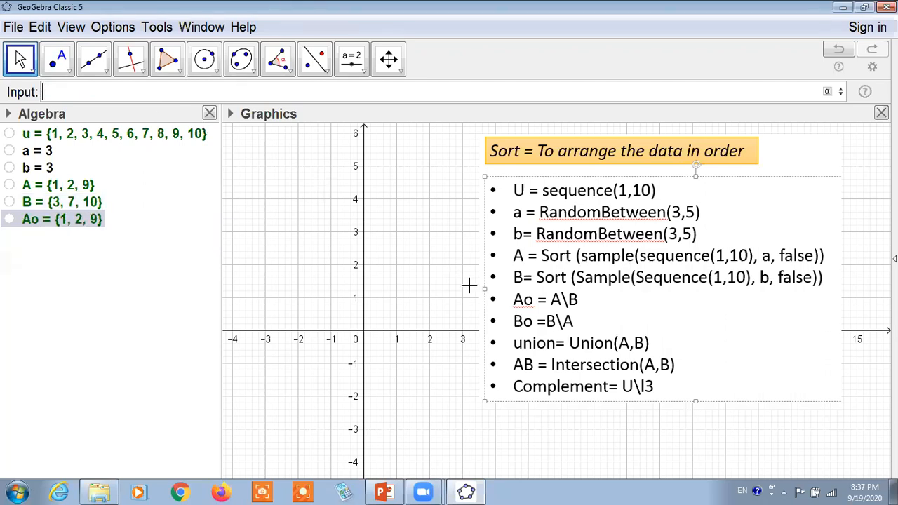
# Define the set difference Bo as B\A.
pyautogui.write('Bo=B\\A')
pyautogui.press('Return')
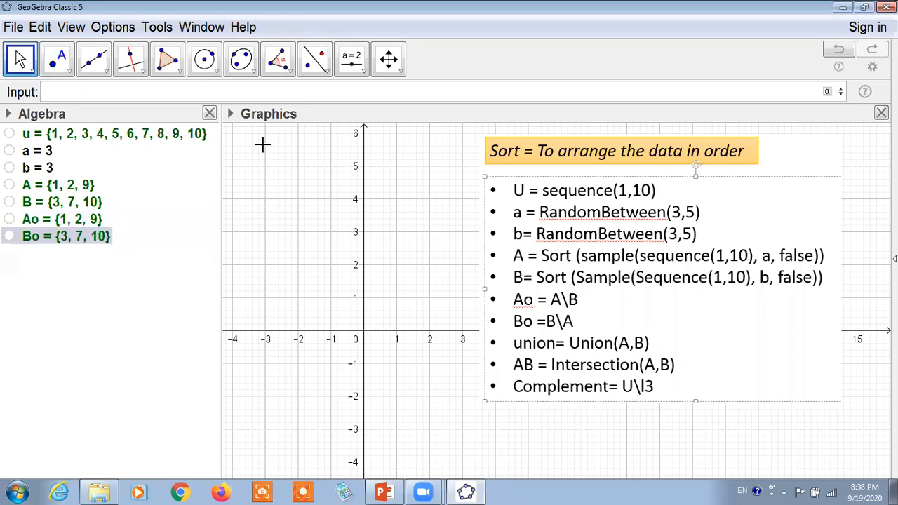
# Recall A= Sort(Sample(Sequence(1, 10), a,false)) from the input history and enter it again.
pyautogui.click(564, 232)
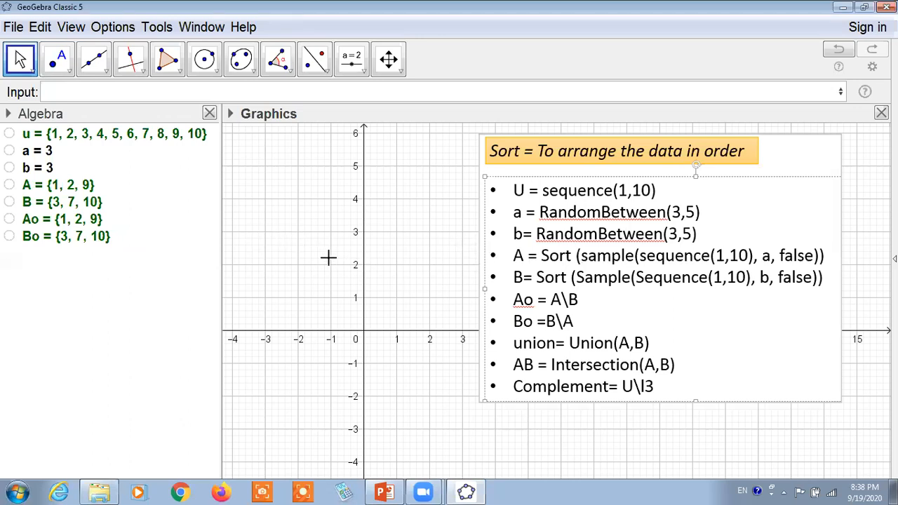
pyautogui.click(60, 221)
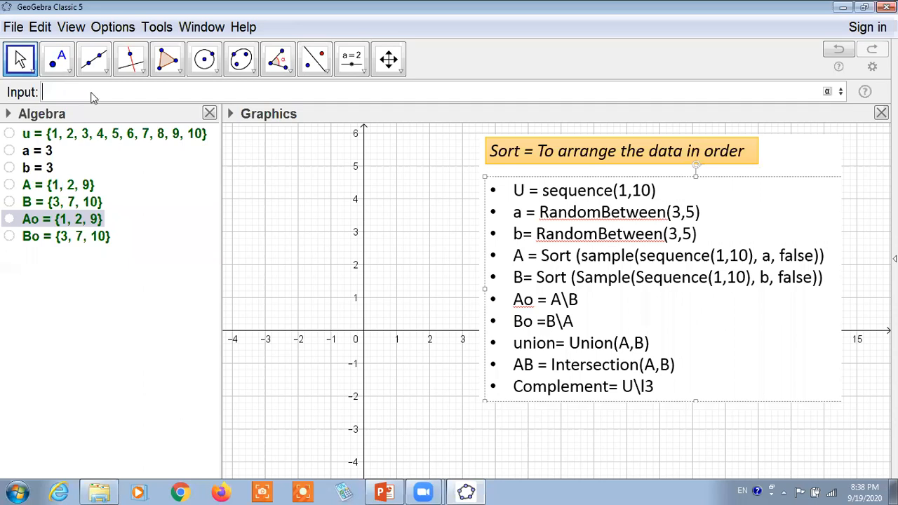
pyautogui.press('Up')
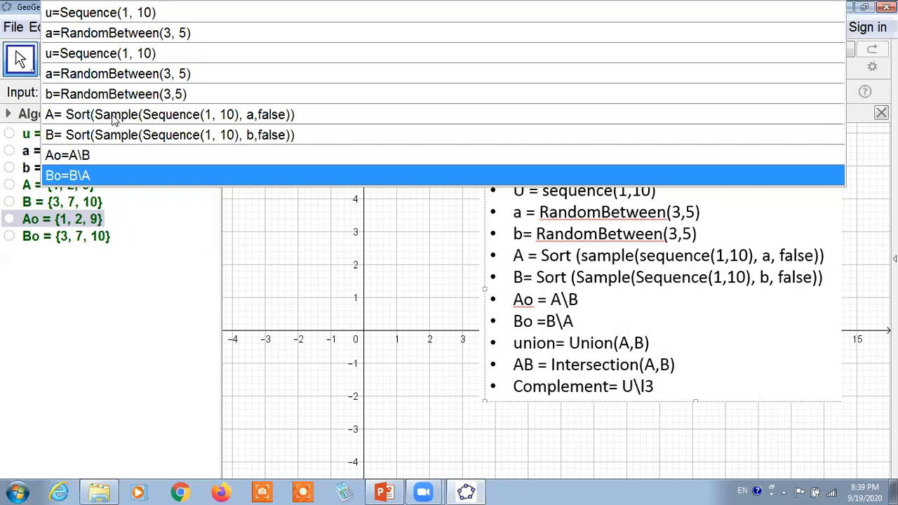
pyautogui.click(312, 116)
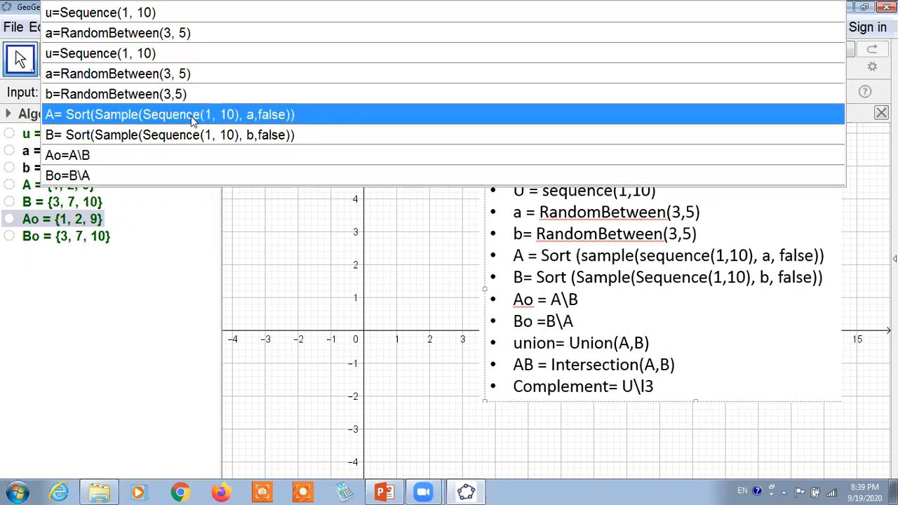
pyautogui.click(179, 119)
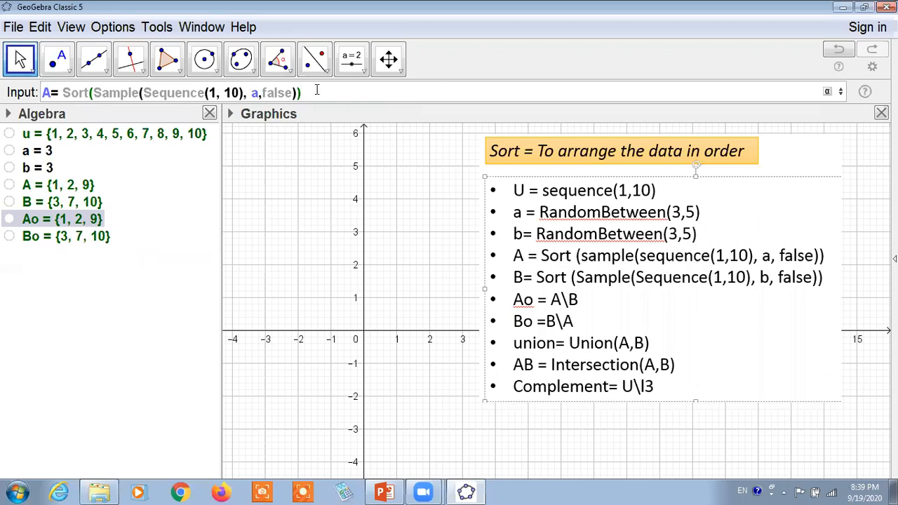
pyautogui.moveTo(317, 90); pyautogui.dragTo(44, 95)
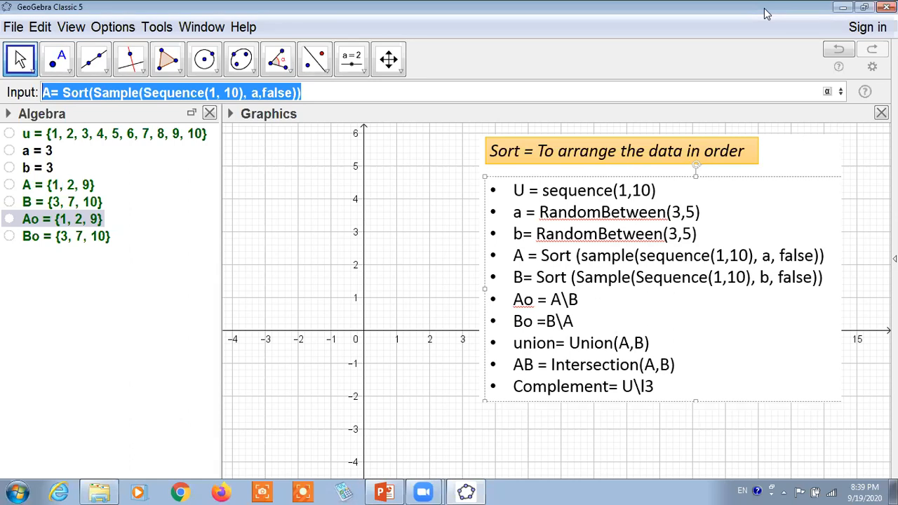
pyautogui.press('Return')
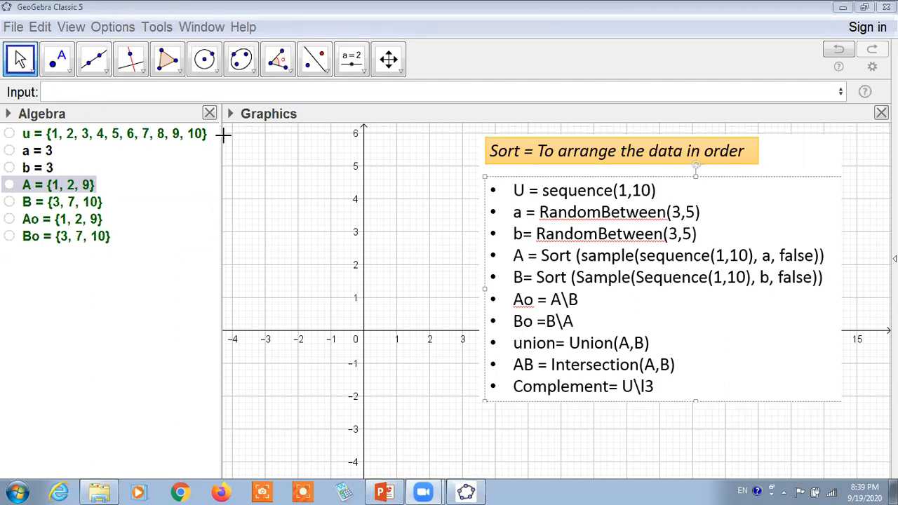
# Switch the algebra descriptions to Definition and widen the Algebra view to fit the full definitions of A and B.
pyautogui.click(8, 114)
pyautogui.click(89, 137)
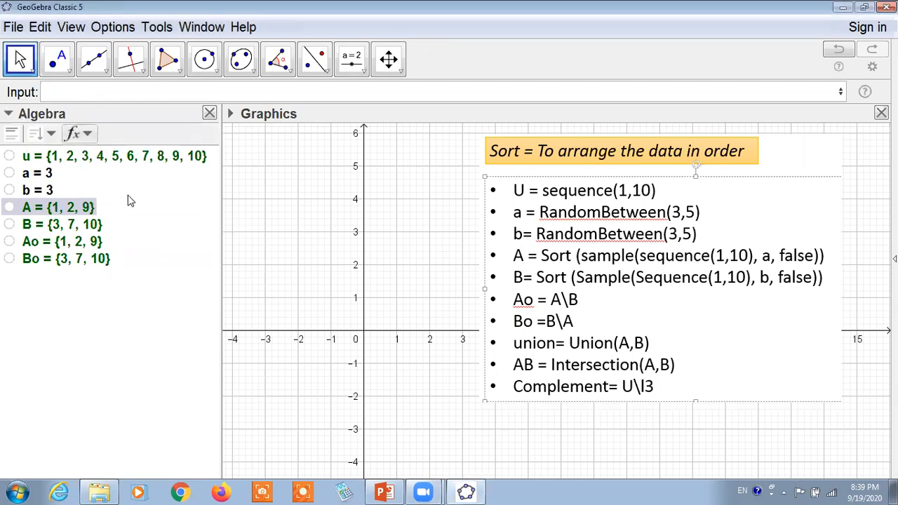
pyautogui.click(220, 180)
pyautogui.moveTo(220, 179); pyautogui.dragTo(211, 202)
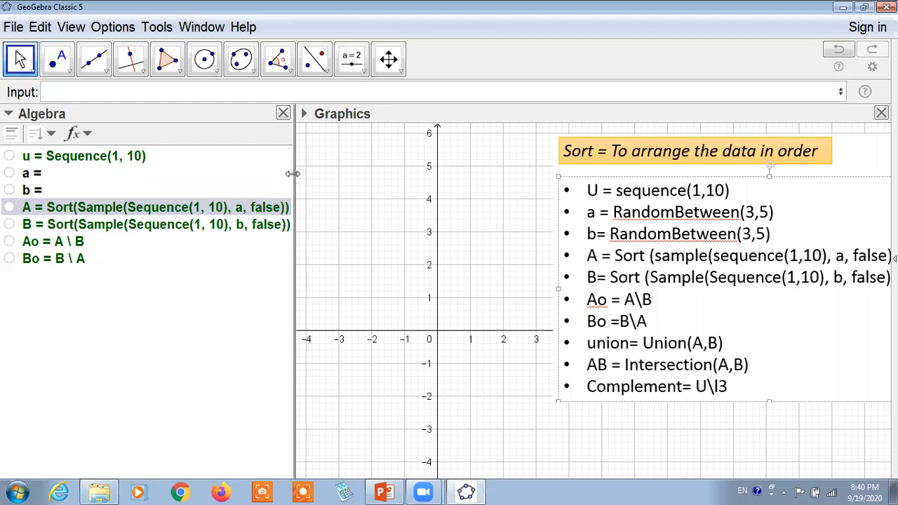
pyautogui.moveTo(293, 174); pyautogui.dragTo(295, 199)
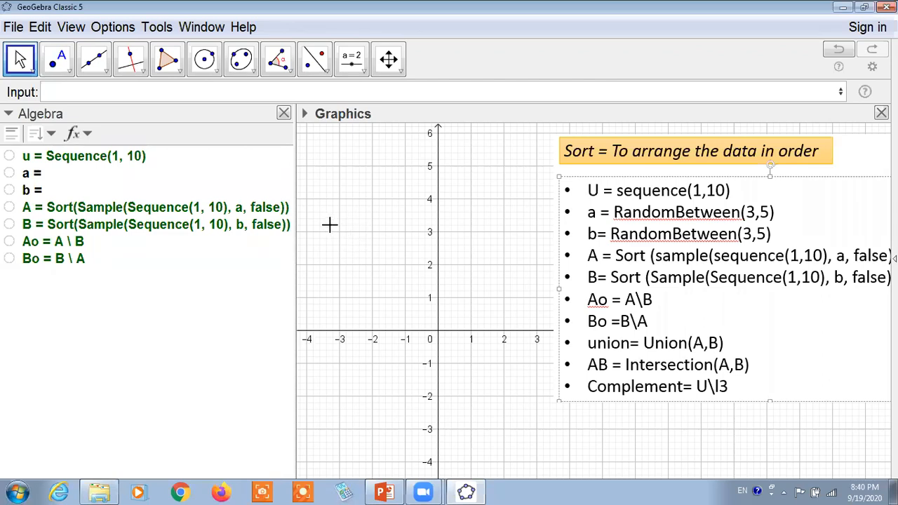
pyautogui.click(87, 135)
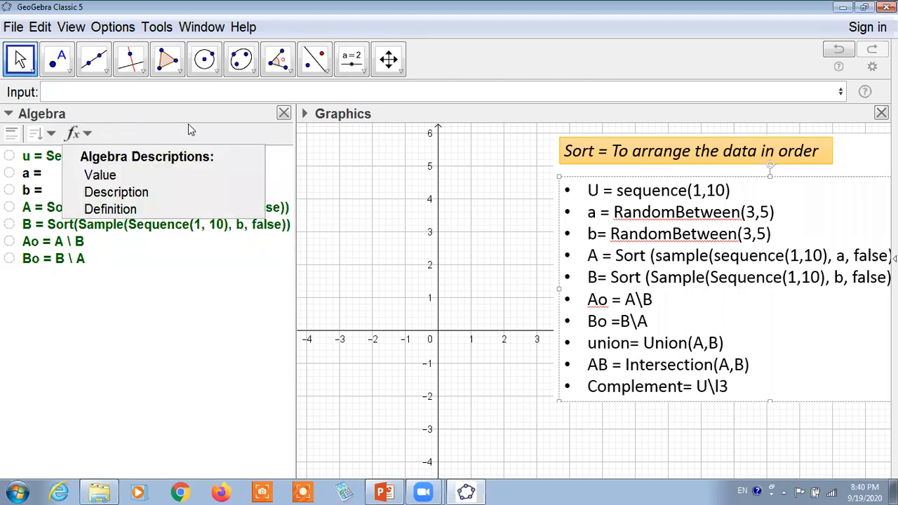
pyautogui.click(334, 188)
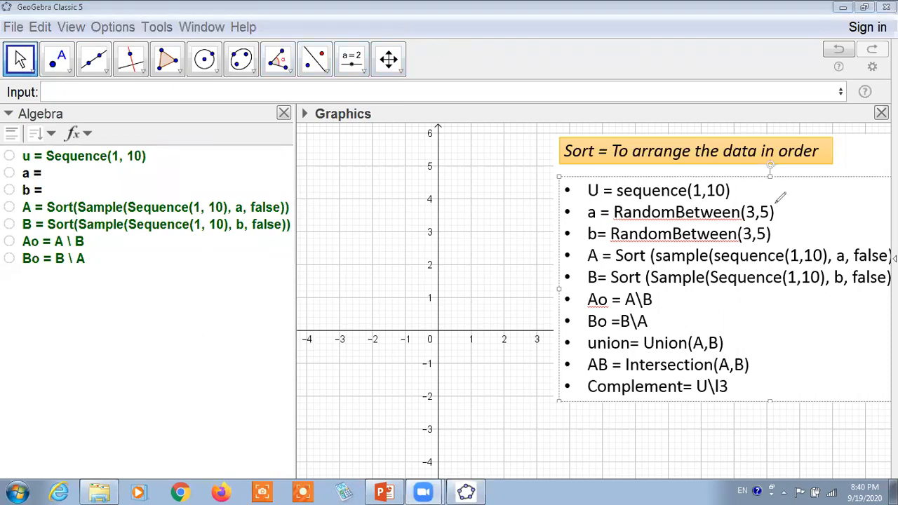
pyautogui.moveTo(741, 221); pyautogui.dragTo(780, 219)
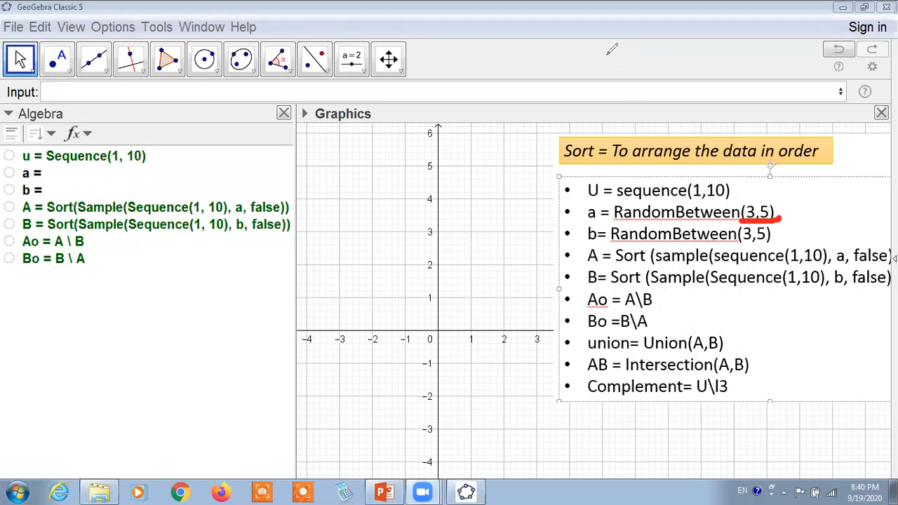
pyautogui.click(676, 103)
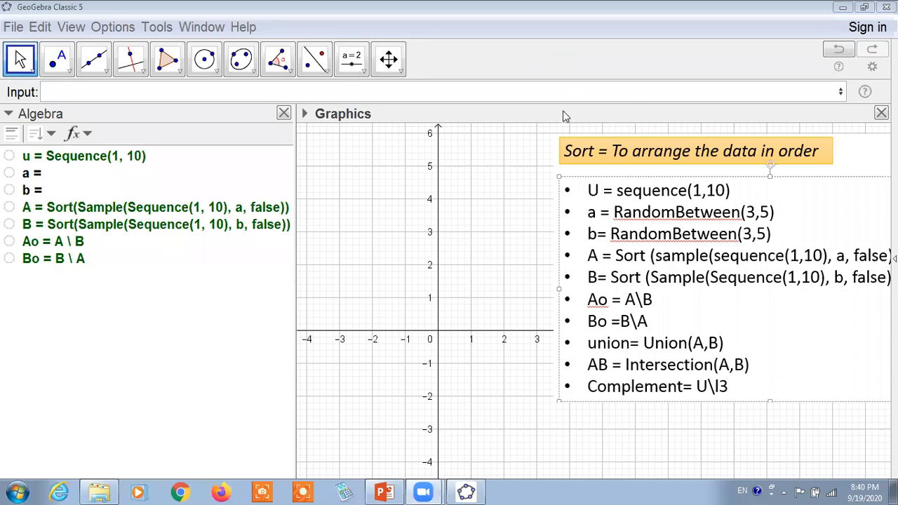
pyautogui.moveTo(295, 179)
pyautogui.mouseDown()
pyautogui.moveTo(205, 177)
pyautogui.moveTo(297, 187)
pyautogui.mouseUp()
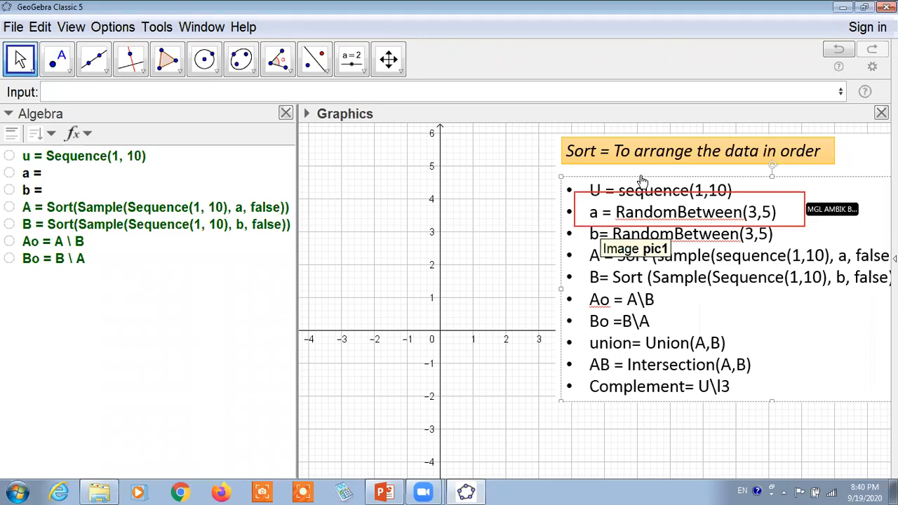
# Move the command-list image in the Graphics view so that its full width and all its lines fit.
pyautogui.moveTo(640, 181)
pyautogui.mouseDown()
pyautogui.moveTo(555, 176)
pyautogui.moveTo(591, 176)
pyautogui.mouseUp()
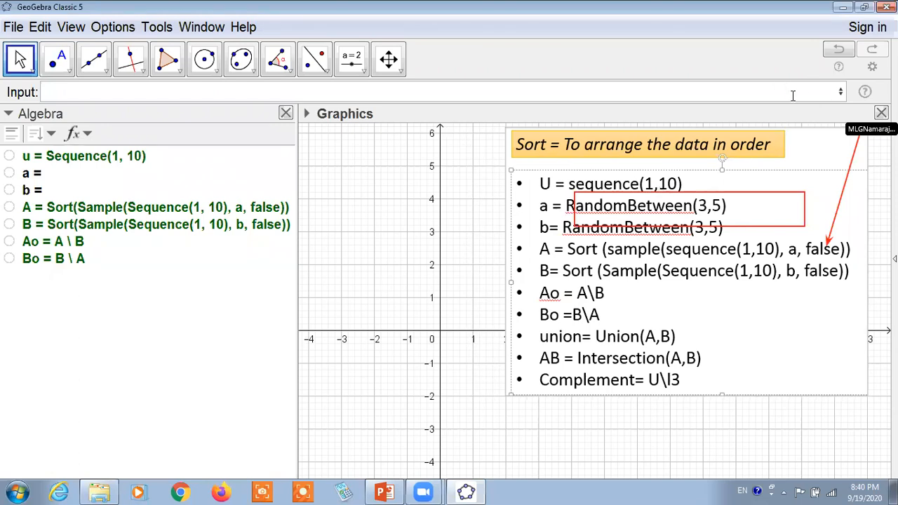
pyautogui.moveTo(798, 140)
pyautogui.mouseDown()
pyautogui.moveTo(826, 141)
pyautogui.moveTo(815, 109)
pyautogui.moveTo(780, 140)
pyautogui.moveTo(804, 126)
pyautogui.moveTo(809, 156)
pyautogui.mouseUp()
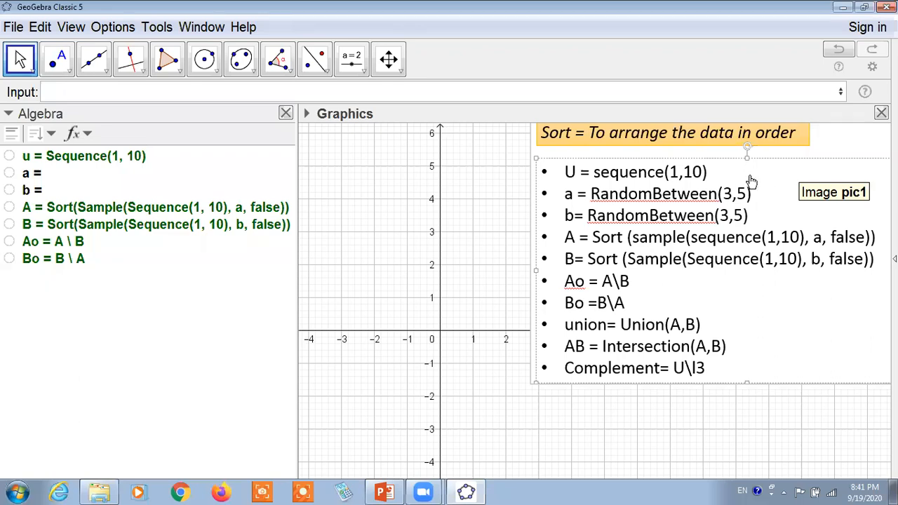
pyautogui.moveTo(822, 175); pyautogui.dragTo(813, 184)
pyautogui.moveTo(746, 189); pyautogui.dragTo(742, 194)
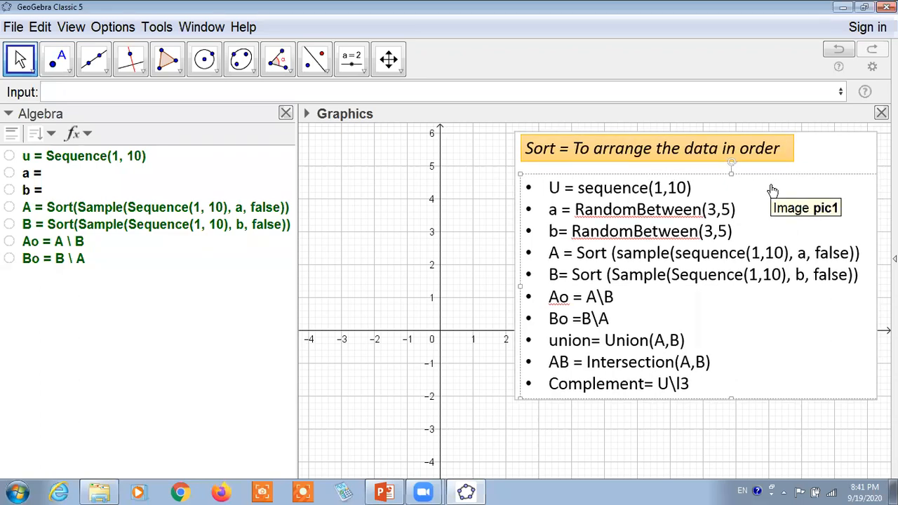
pyautogui.click(499, 92)
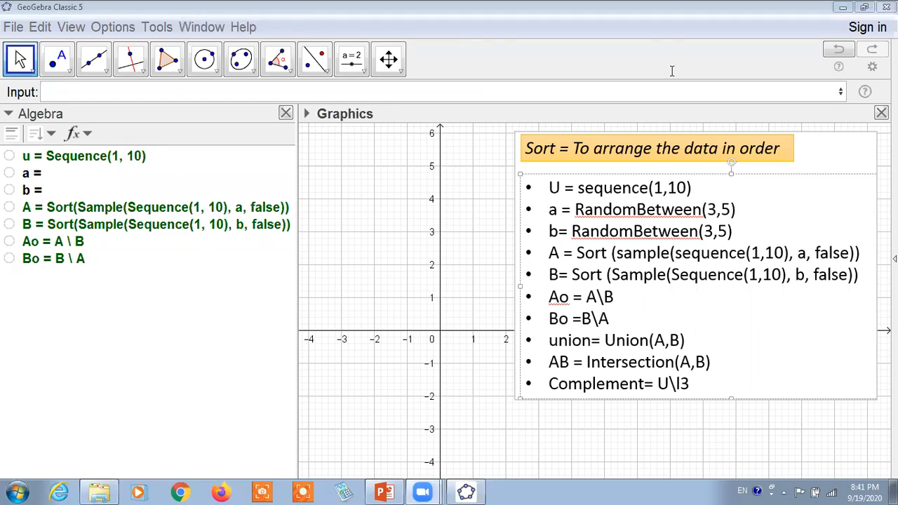
# Switch the algebra descriptions to Value and narrow the Algebra view to just fit the list u.
pyautogui.click(87, 133)
pyautogui.click(101, 175)
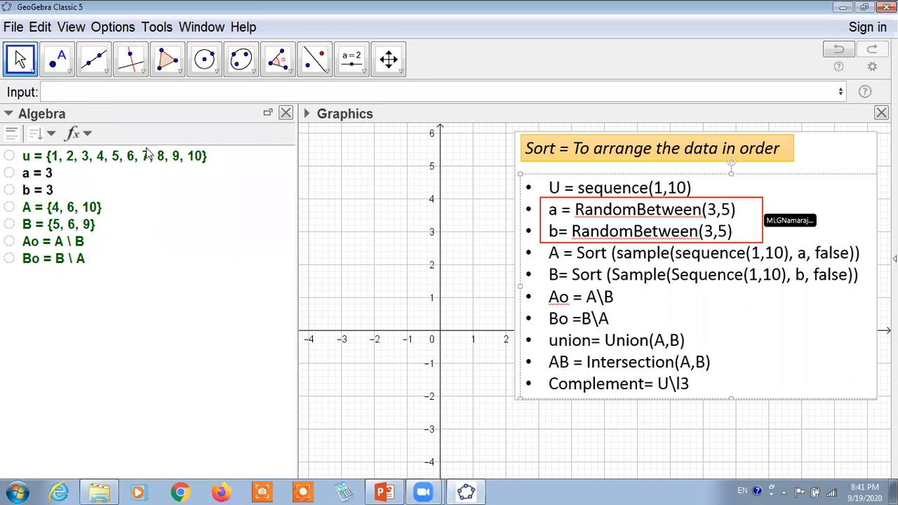
pyautogui.moveTo(298, 174); pyautogui.dragTo(232, 176)
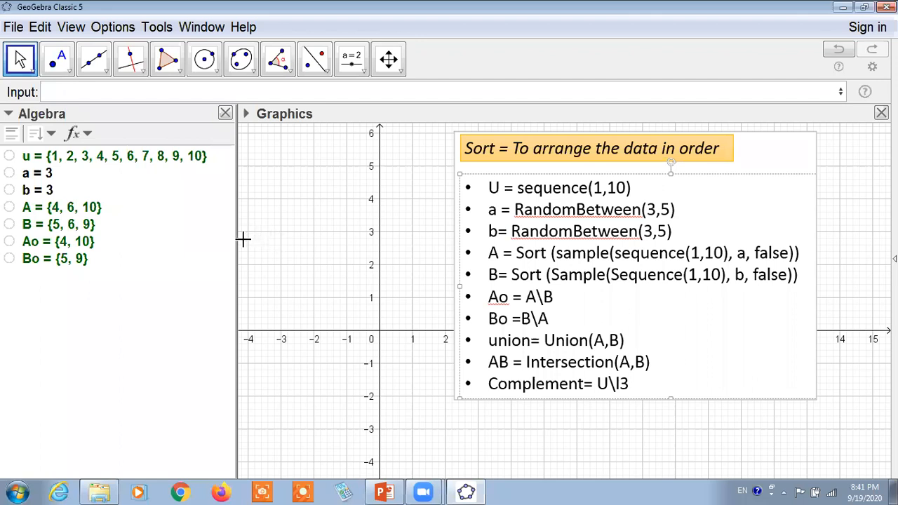
pyautogui.moveTo(238, 246); pyautogui.dragTo(228, 246)
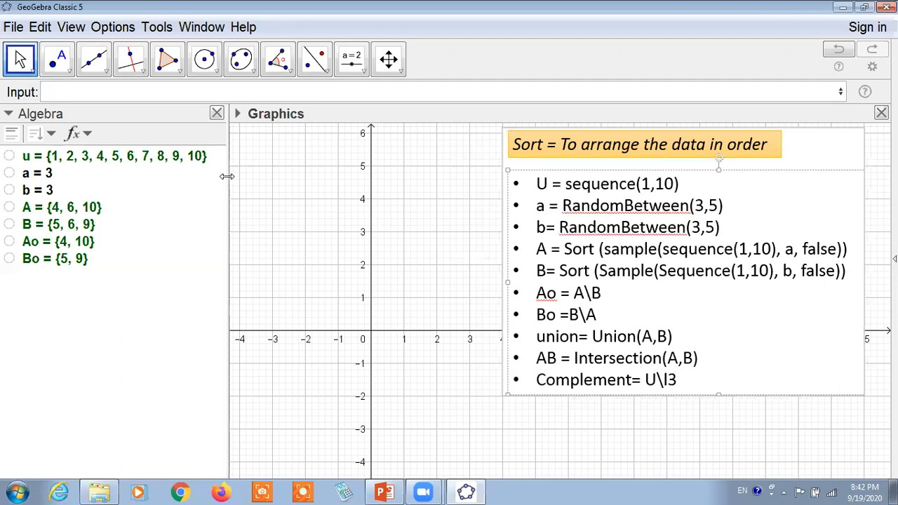
pyautogui.moveTo(229, 180); pyautogui.dragTo(236, 182)
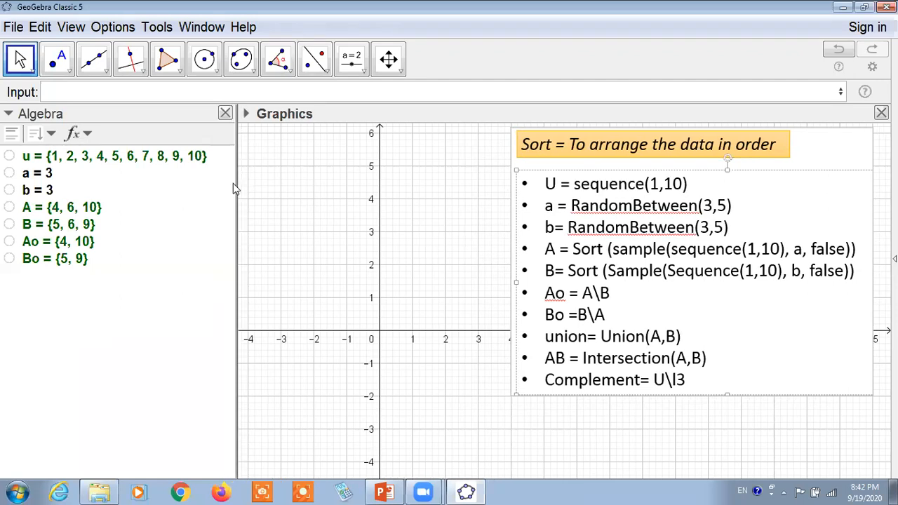
pyautogui.click(111, 159)
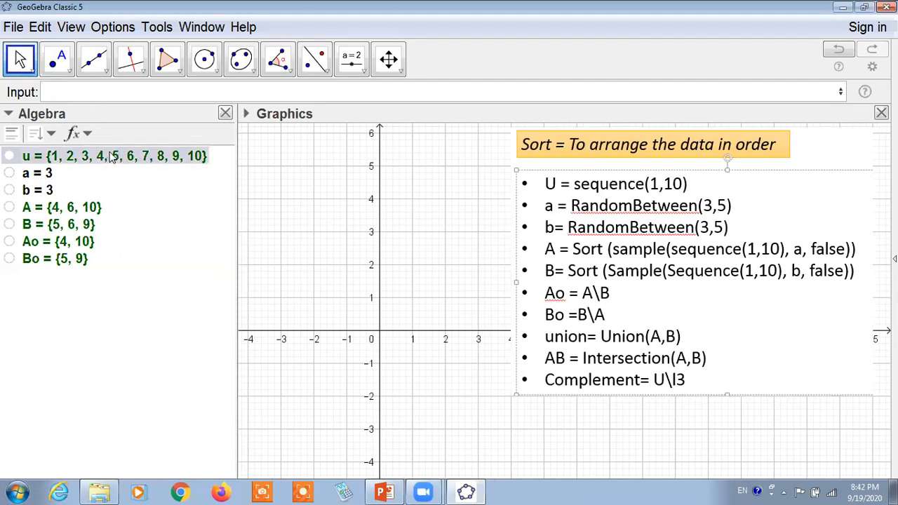
pyautogui.click(130, 93)
pyautogui.press('Up')
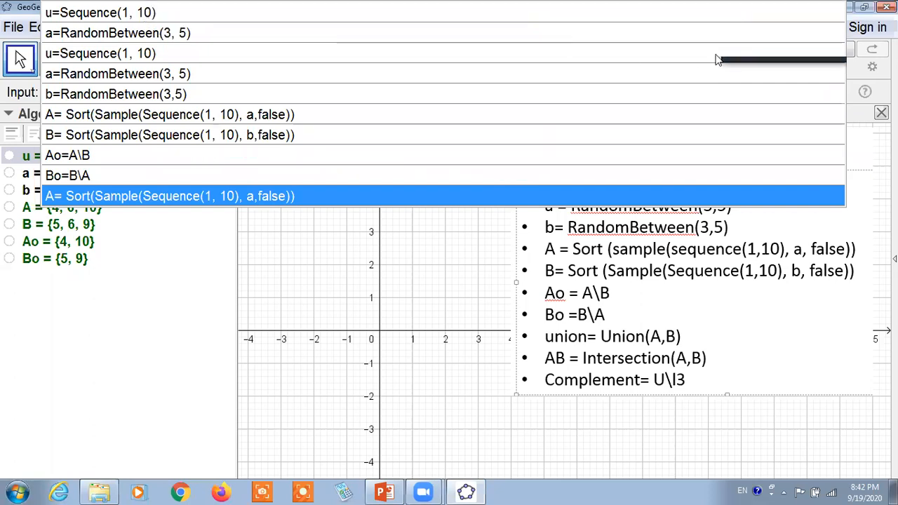
pyautogui.click(360, 240)
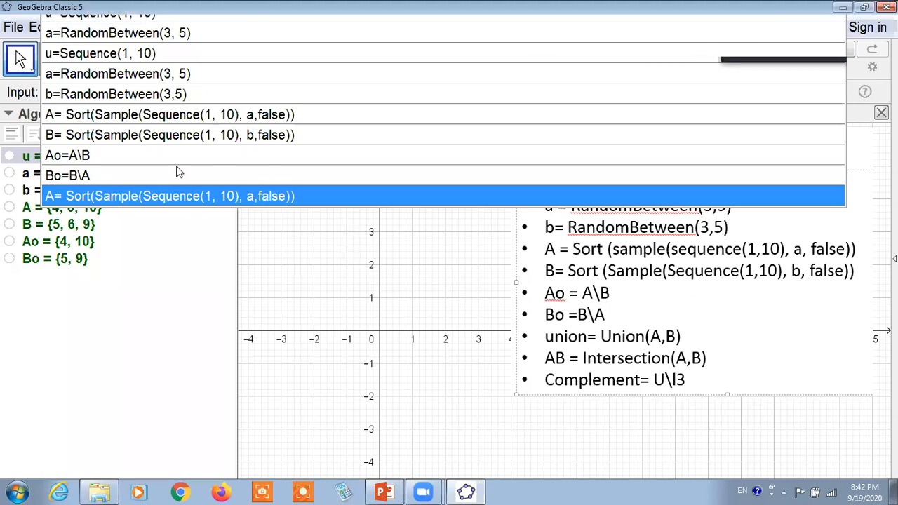
pyautogui.click(148, 98)
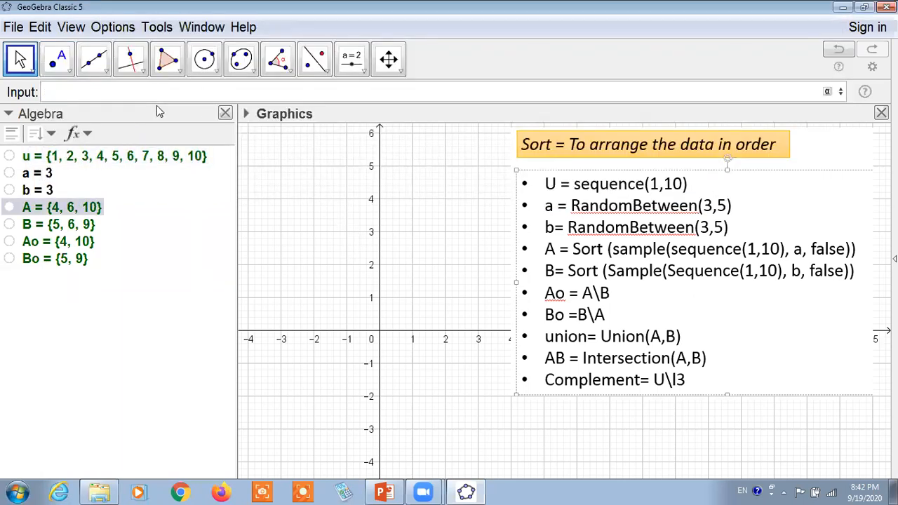
# Reposition the command-list image with its upper-left corner near (4, 6) in the Graphics view.
pyautogui.moveTo(561, 211); pyautogui.dragTo(460, 213)
pyautogui.moveTo(740, 378); pyautogui.dragTo(770, 344)
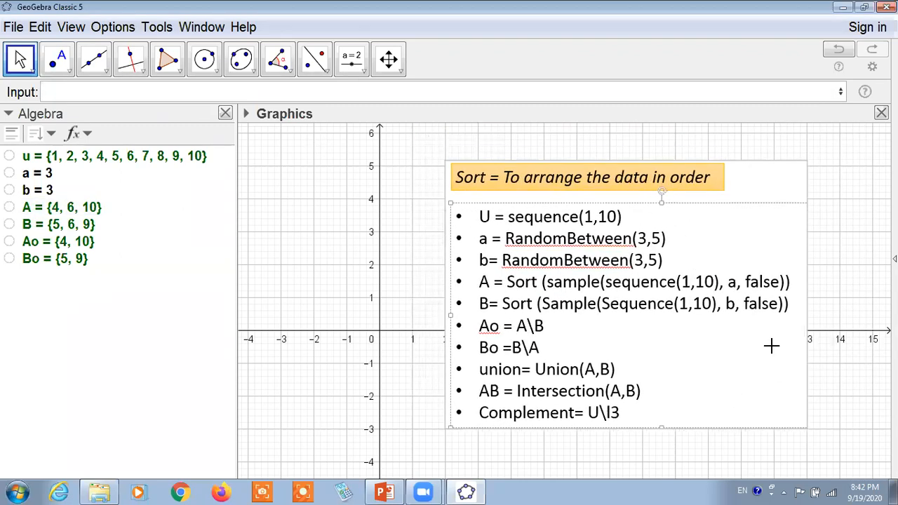
pyautogui.moveTo(598, 232); pyautogui.dragTo(718, 305)
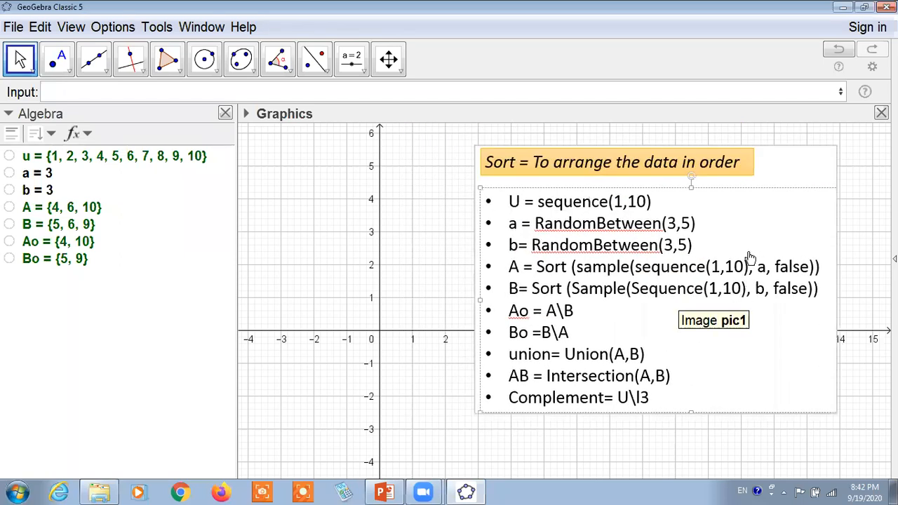
# Define the list union as Union(A, B), using the two-list form of the Union command.
pyautogui.click(87, 100)
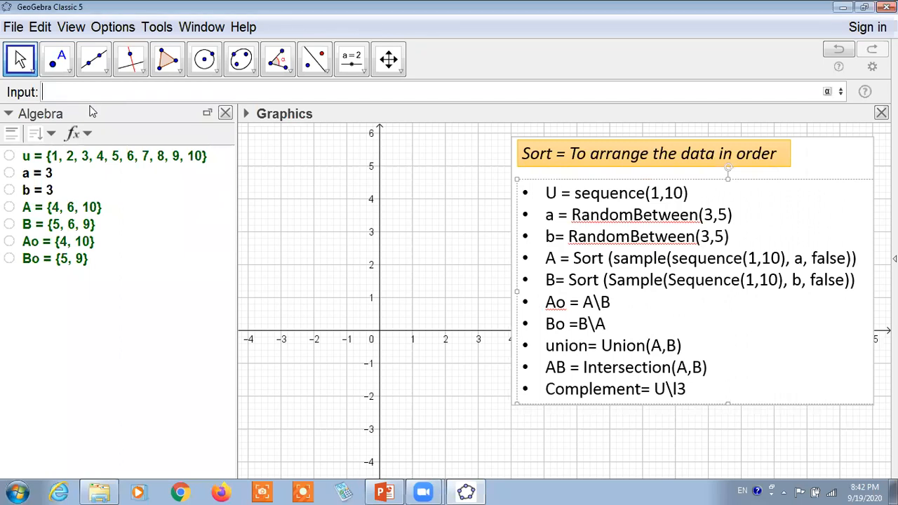
pyautogui.write('uni')
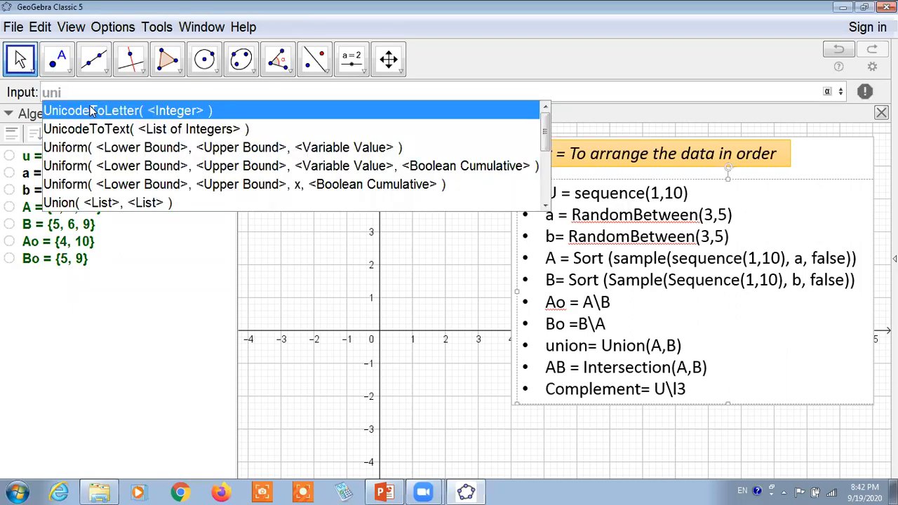
pyautogui.write('on')
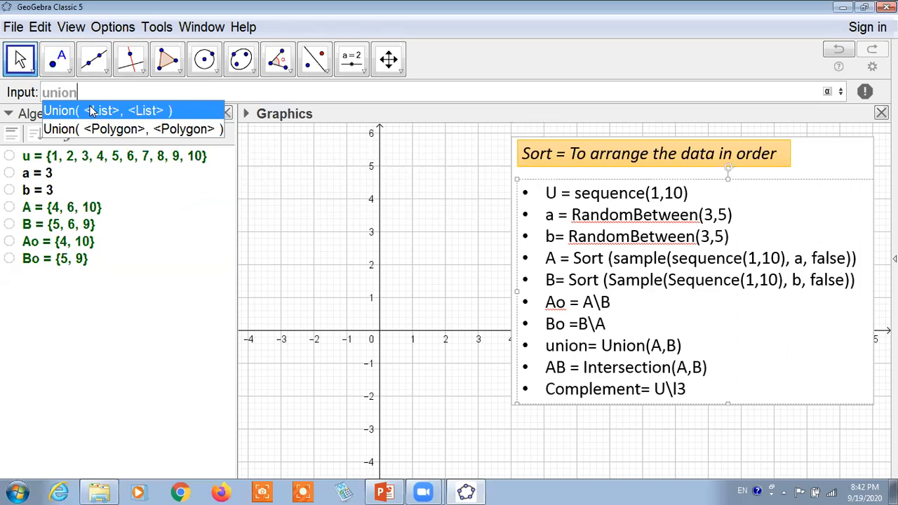
pyautogui.write('=')
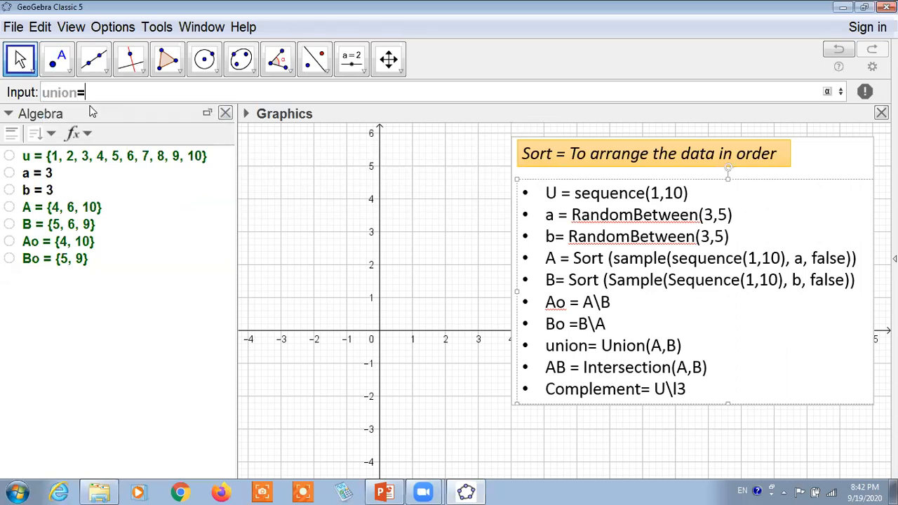
pyautogui.write('union')
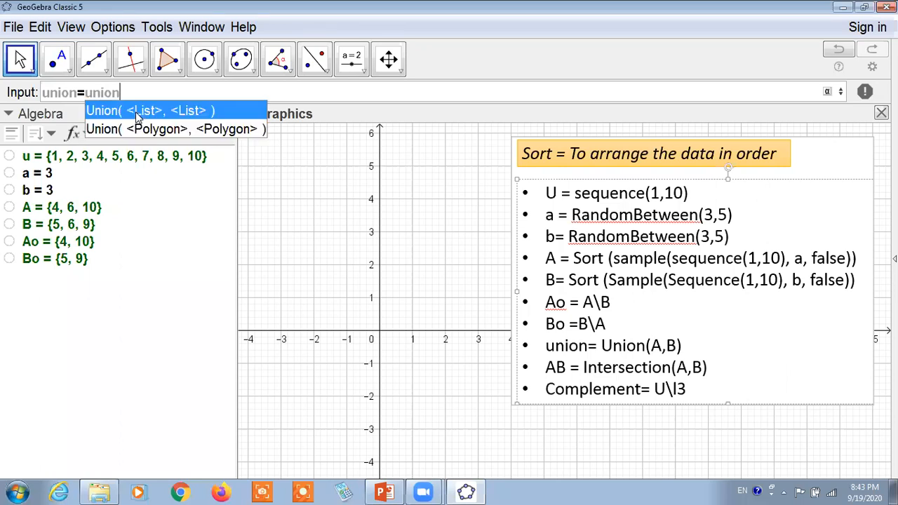
pyautogui.click(135, 112)
pyautogui.write('A')
pyautogui.press('Tab')
pyautogui.write('B')
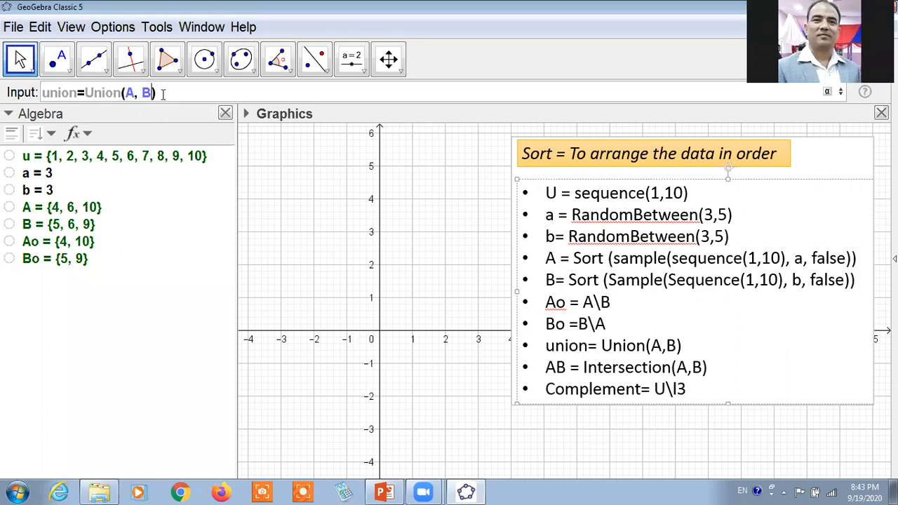
pyautogui.press('Return')
# Define the list AB as Intersection(A, B), using the two-list form of the Intersection command.
pyautogui.write('AB')
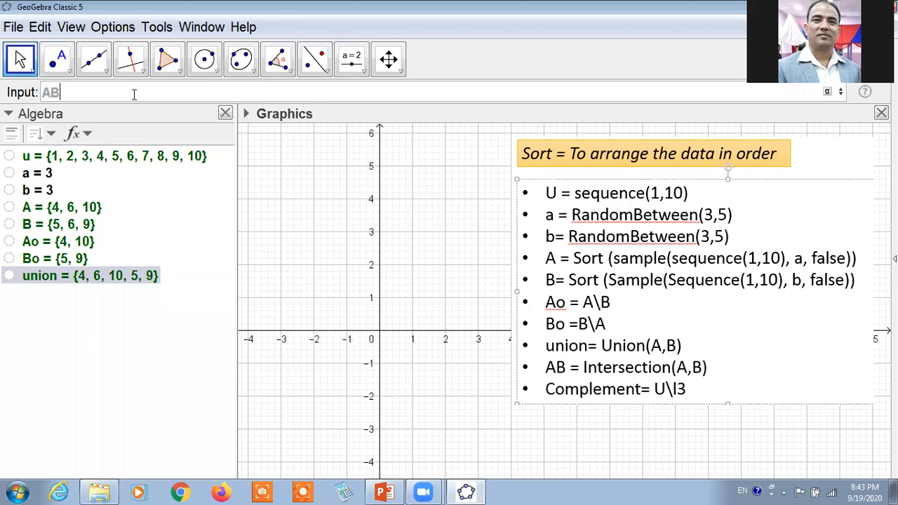
pyautogui.write('=int')
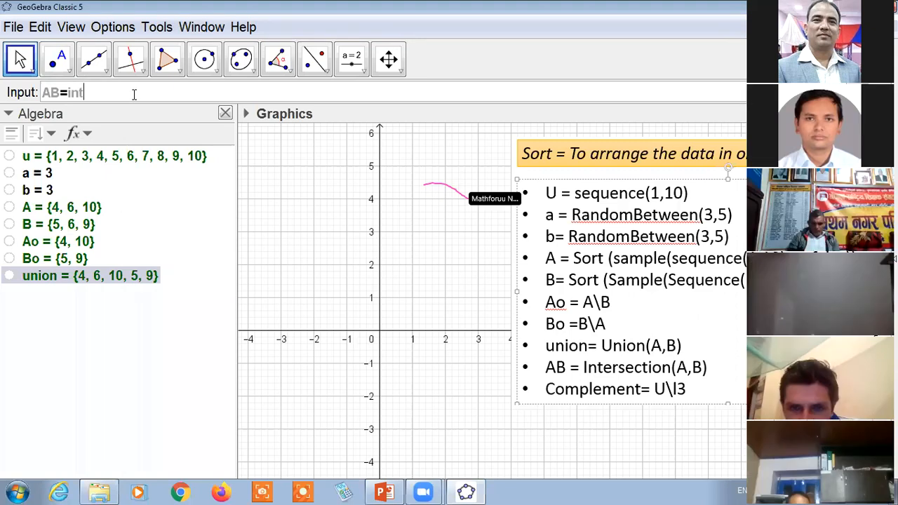
pyautogui.write('ersection')
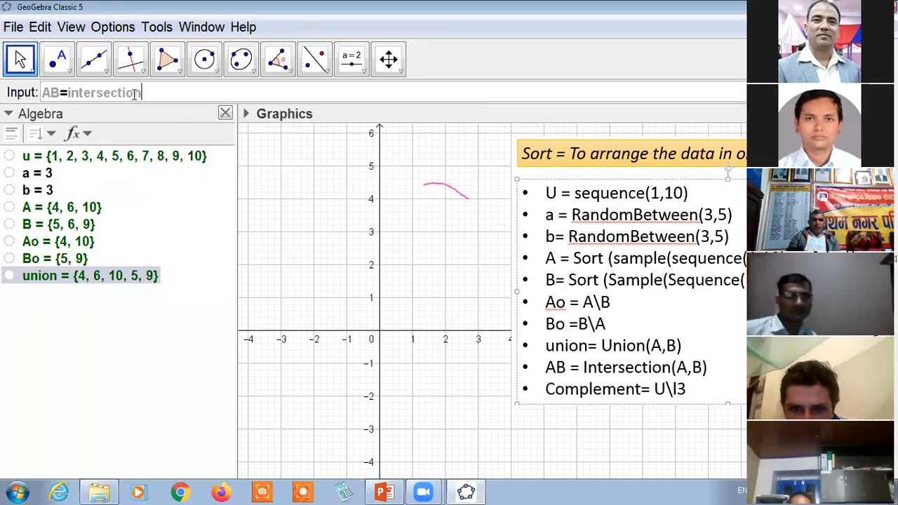
pyautogui.click(151, 112)
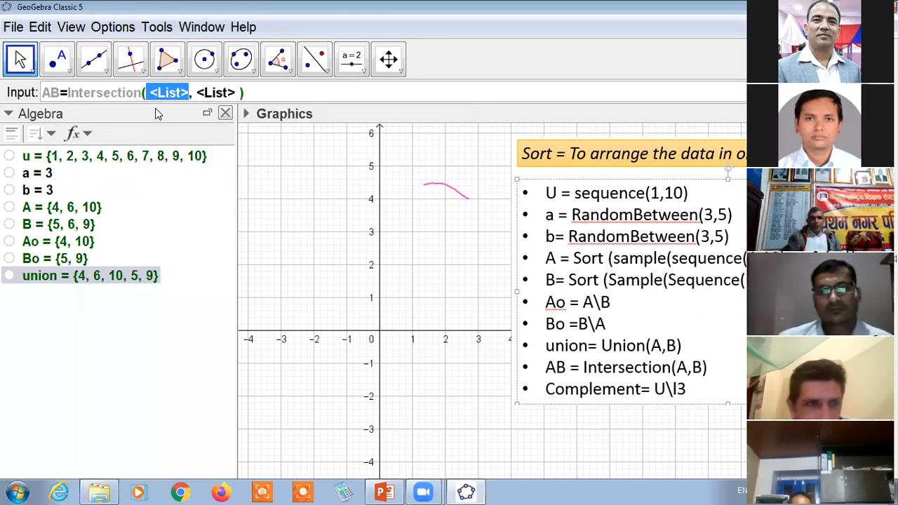
pyautogui.write('A')
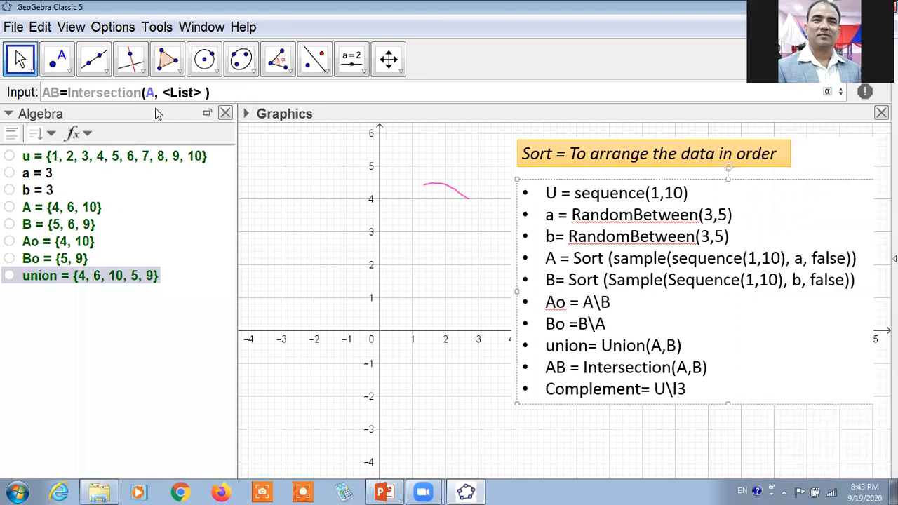
pyautogui.press('Tab')
pyautogui.write('B')
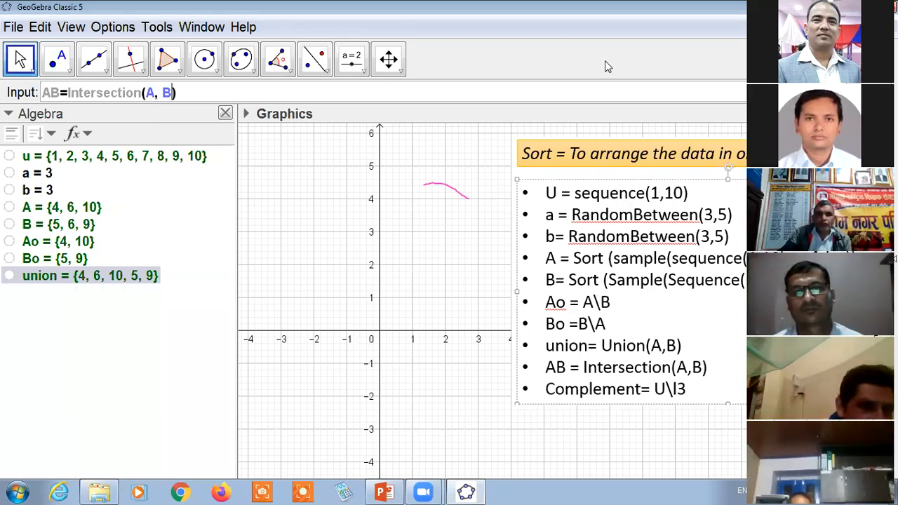
pyautogui.press('Return')
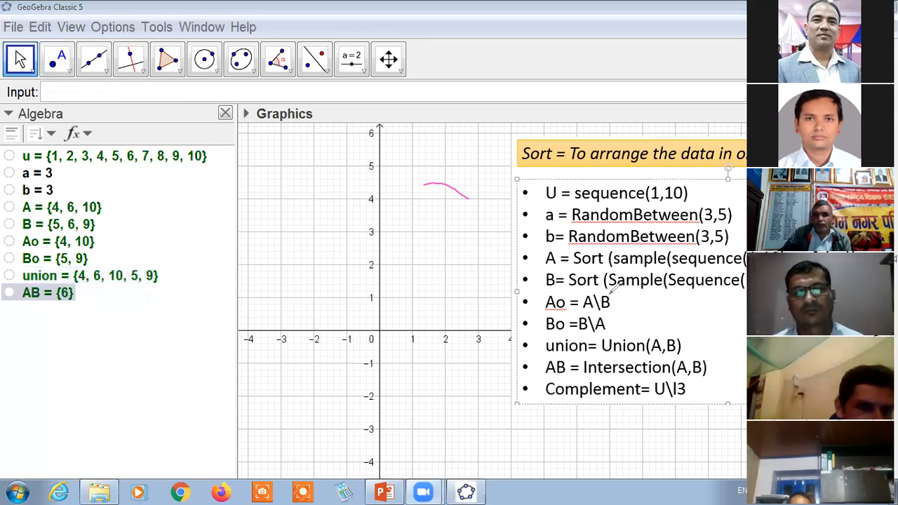
# Underline Intersection(A,B), Union(A,B) and the Complement line of the command list with the red annotation pen.
pyautogui.moveTo(584, 376); pyautogui.dragTo(643, 376)
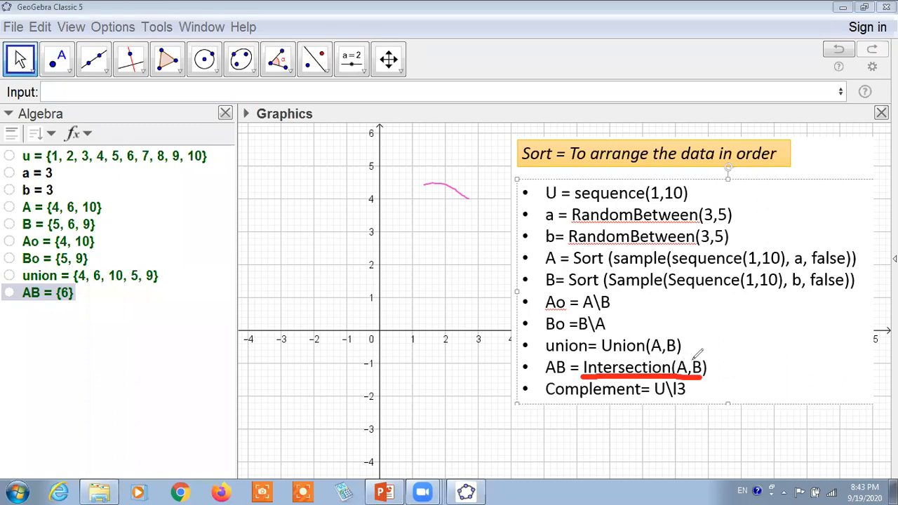
pyautogui.moveTo(607, 355); pyautogui.dragTo(693, 359)
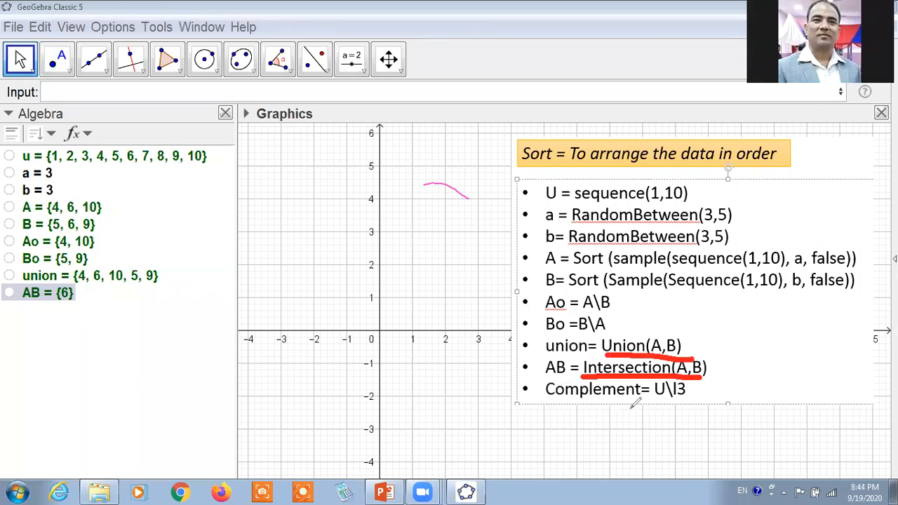
pyautogui.moveTo(547, 400); pyautogui.dragTo(698, 399)
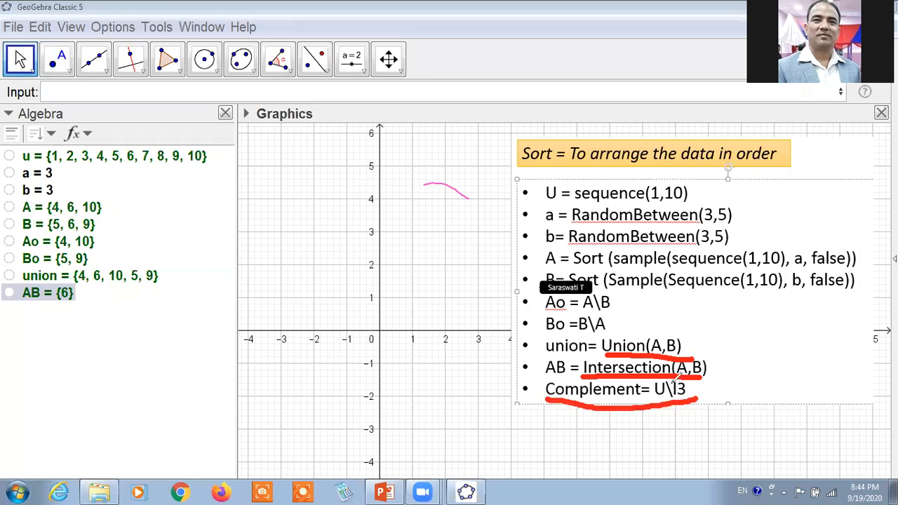
# Handwrite U − (A∪B) in red beside the command list, then clear all the annotations.
pyautogui.moveTo(309, 286)
pyautogui.mouseDown()
pyautogui.moveTo(341, 344)
pyautogui.moveTo(351, 279)
pyautogui.moveTo(414, 300)
pyautogui.mouseUp()
pyautogui.moveTo(418, 268)
pyautogui.mouseDown()
pyautogui.moveTo(425, 311)
pyautogui.moveTo(455, 326)
pyautogui.mouseUp()
pyautogui.moveTo(447, 303); pyautogui.dragTo(481, 290)
pyautogui.moveTo(489, 287)
pyautogui.mouseDown()
pyautogui.moveTo(508, 265)
pyautogui.moveTo(512, 289)
pyautogui.mouseUp()
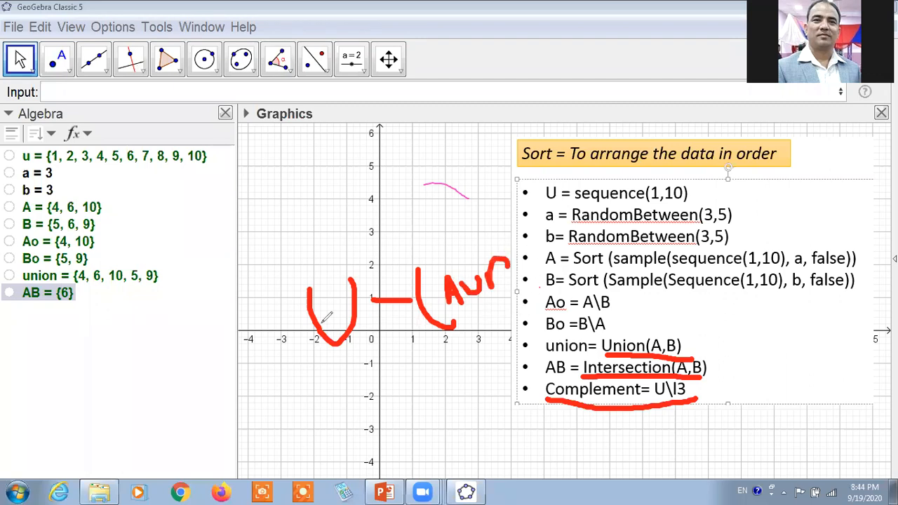
pyautogui.moveTo(511, 245); pyautogui.dragTo(521, 306)
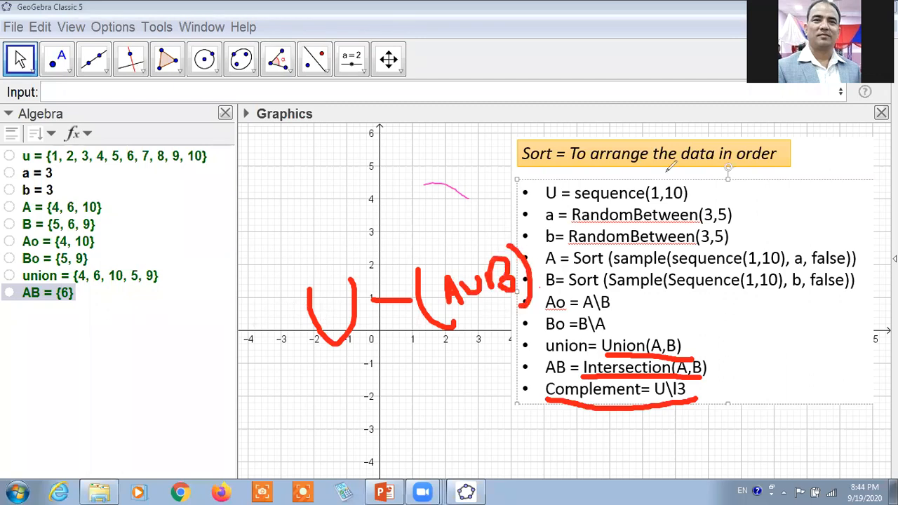
pyautogui.click(609, 95)
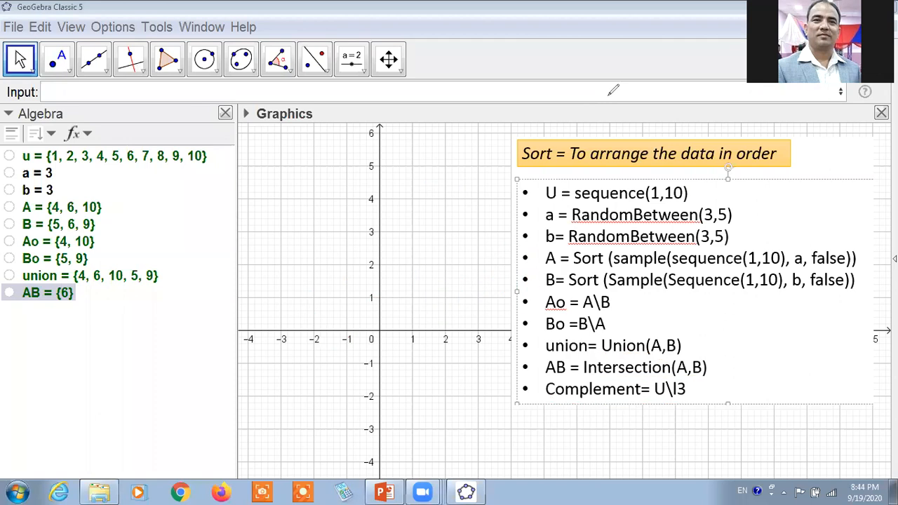
# Define the complement list com as u\union.
pyautogui.click(107, 94)
pyautogui.write('com')
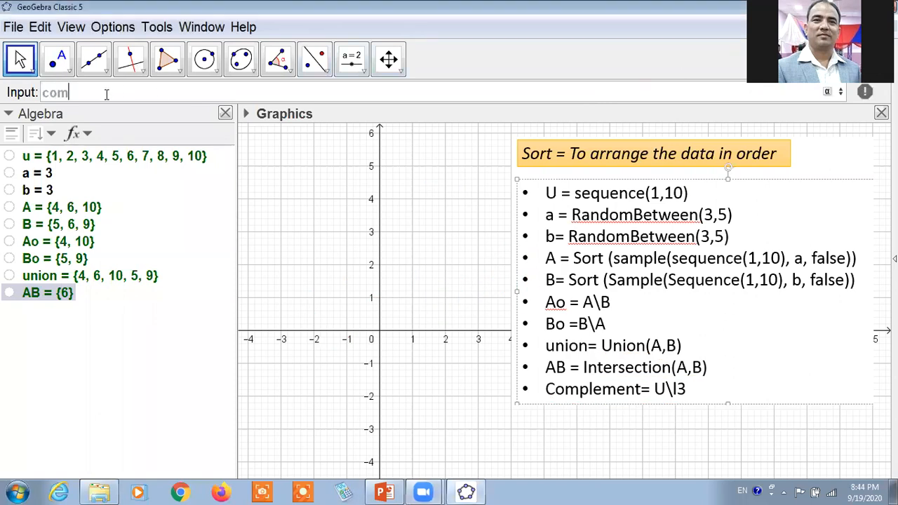
pyautogui.write('=u')
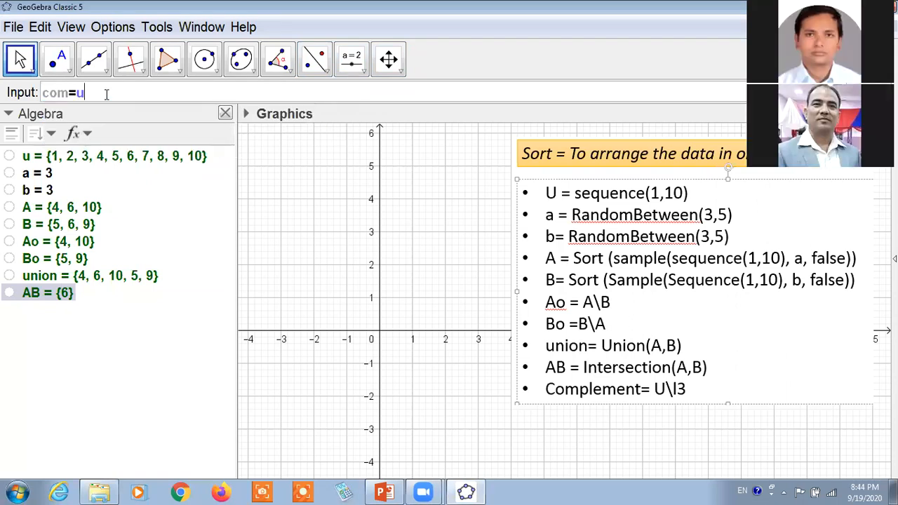
pyautogui.write('\\union')
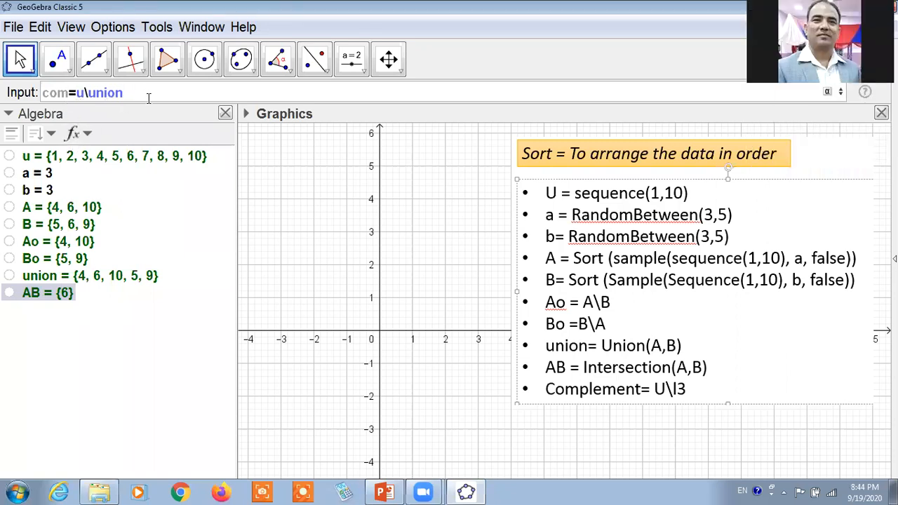
pyautogui.press('Return')
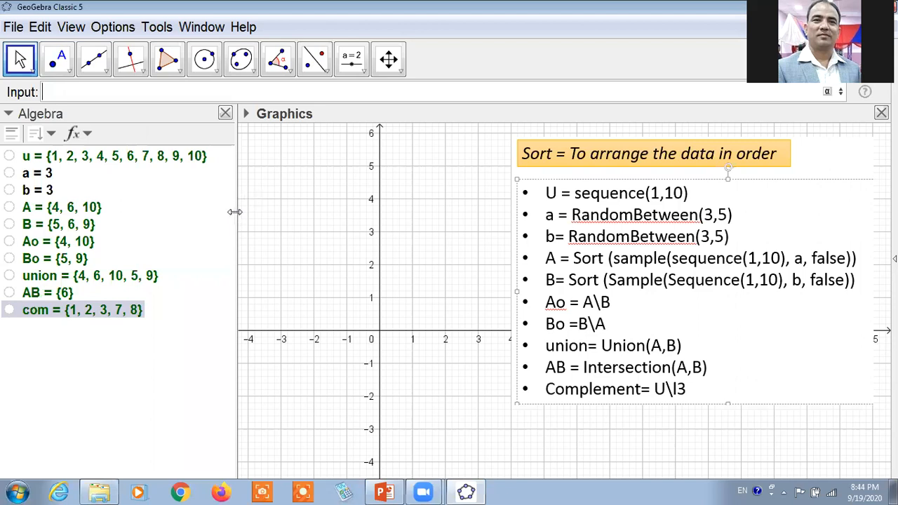
# Delete the command-list image and restore the standard Graphics view beside a narrower Algebra view.
pyautogui.moveTo(236, 214); pyautogui.dragTo(217, 215)
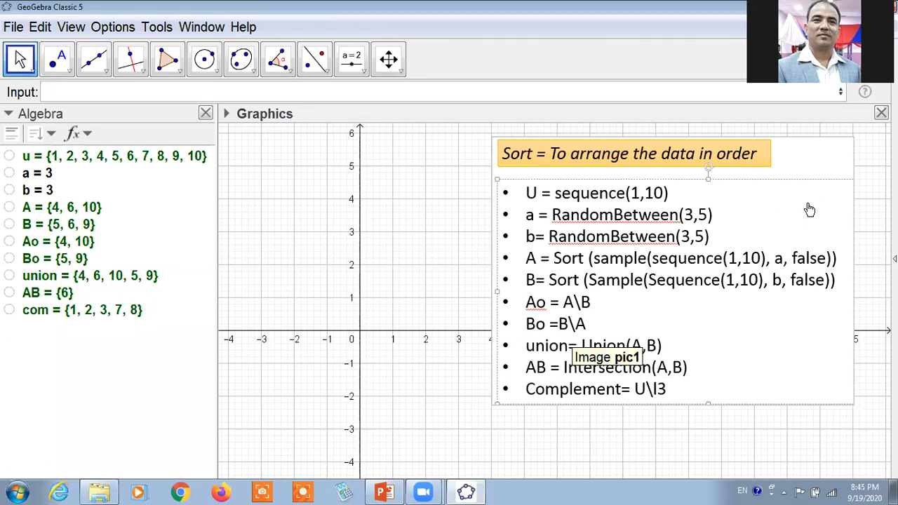
pyautogui.press('Delete')
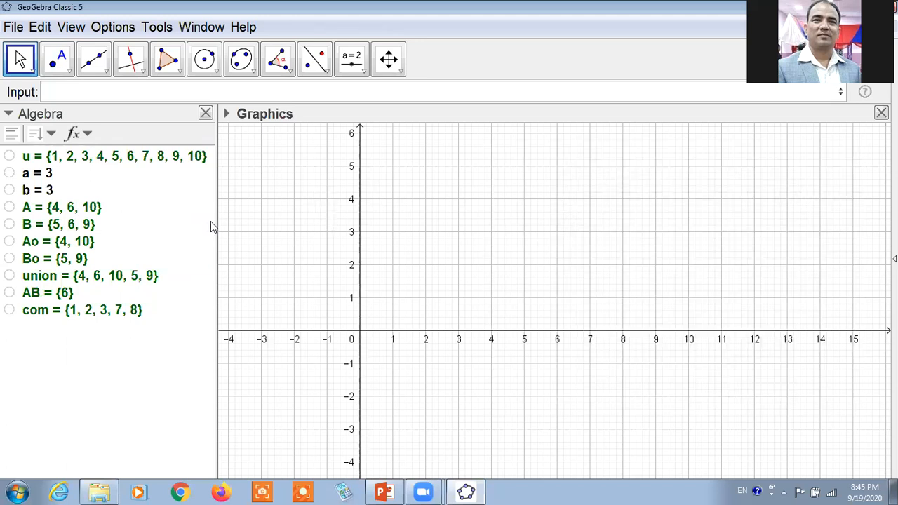
pyautogui.moveTo(217, 229); pyautogui.dragTo(181, 228)
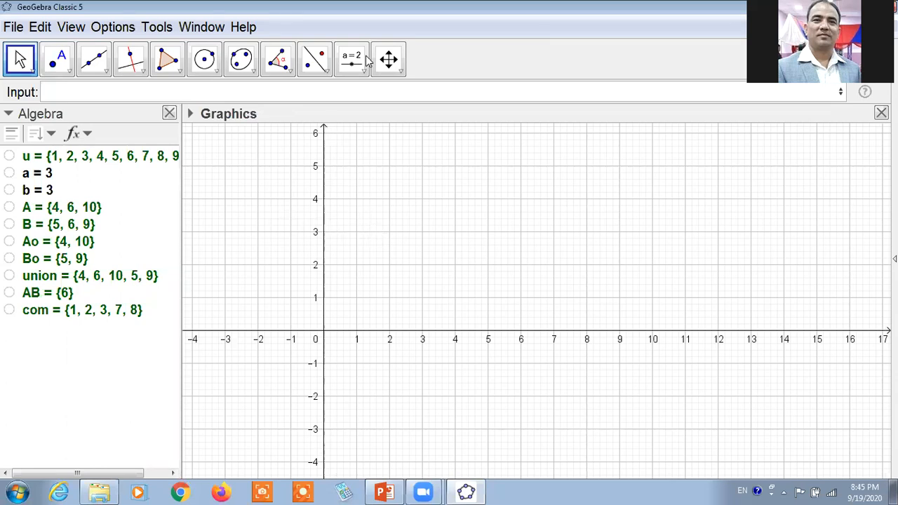
pyautogui.hotkey('ctrl', 'm')
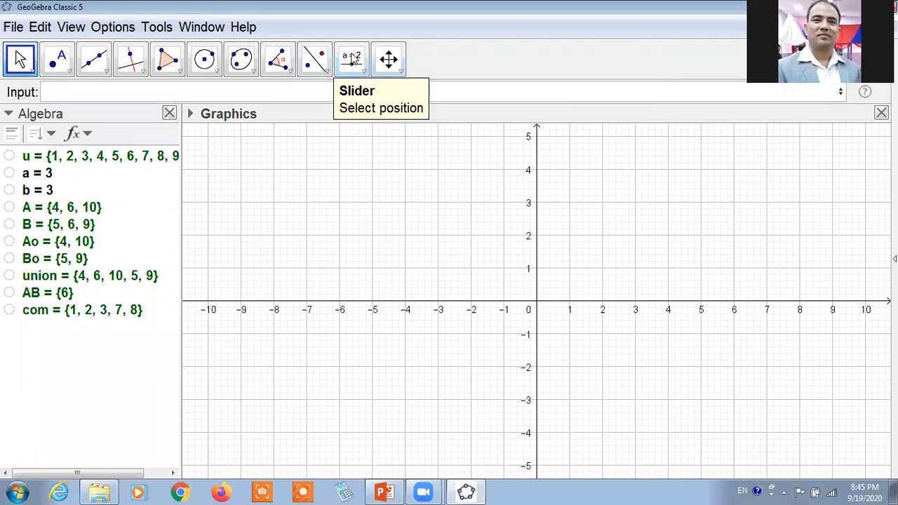
# Start a new text object in the Graphics view with the LaTeX formula option enabled.
pyautogui.click(363, 46)
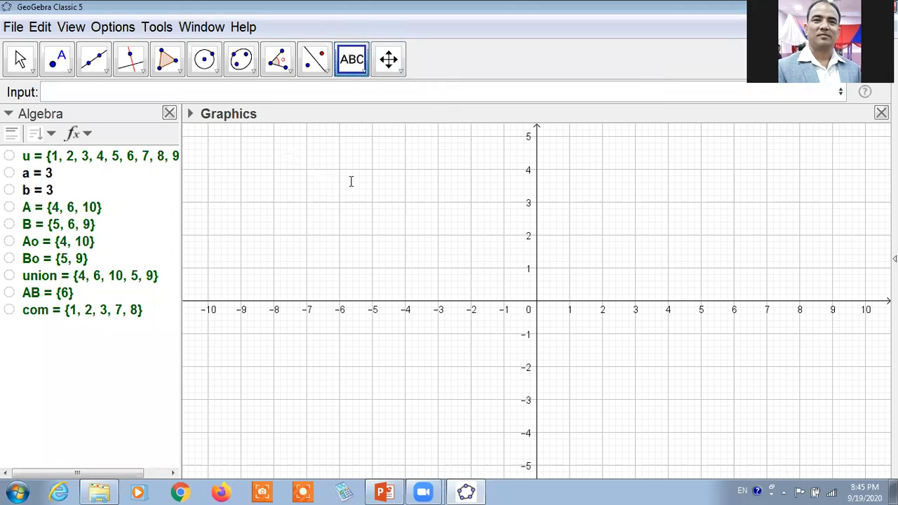
pyautogui.click(472, 214)
pyautogui.moveTo(664, 181); pyautogui.dragTo(703, 181)
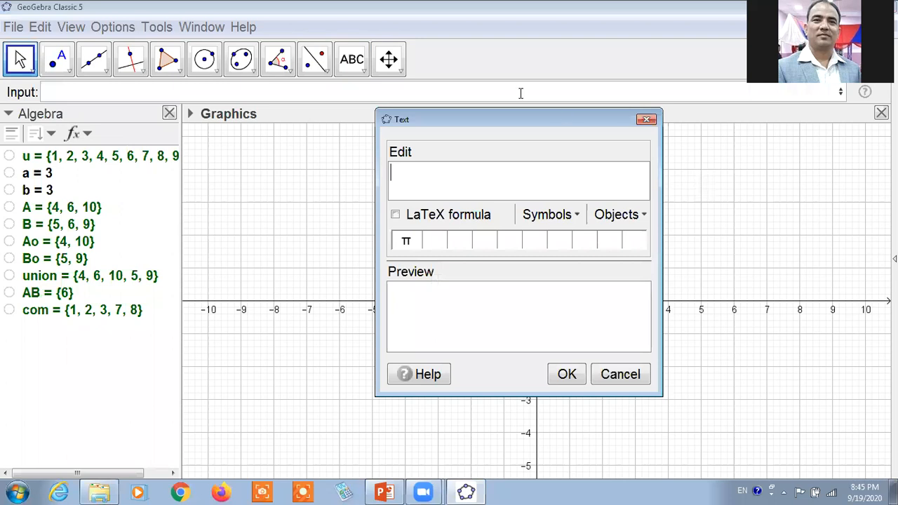
pyautogui.click(436, 142)
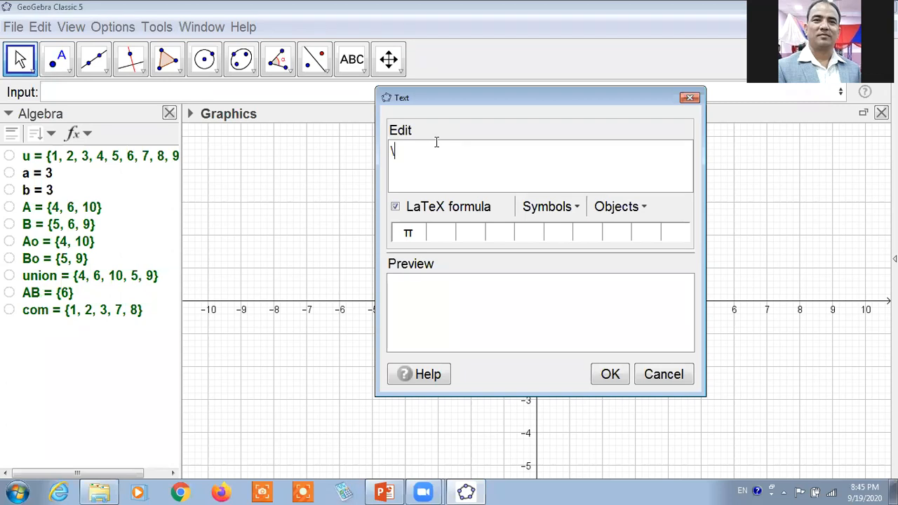
# Begin the LaTeX text with \text{ If U=.
pyautogui.write('\\text{ i')
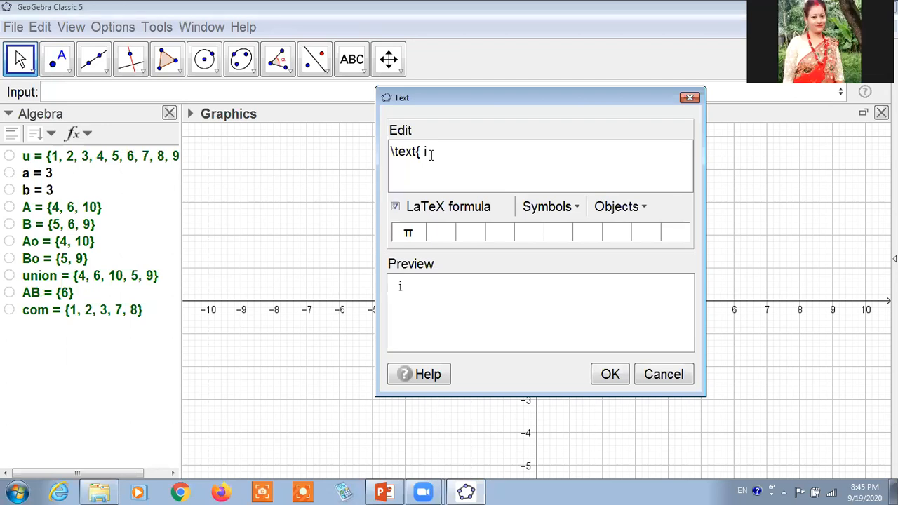
pyautogui.press('BackSpace')
pyautogui.write('K')
pyautogui.press('BackSpace')
pyautogui.write('If')
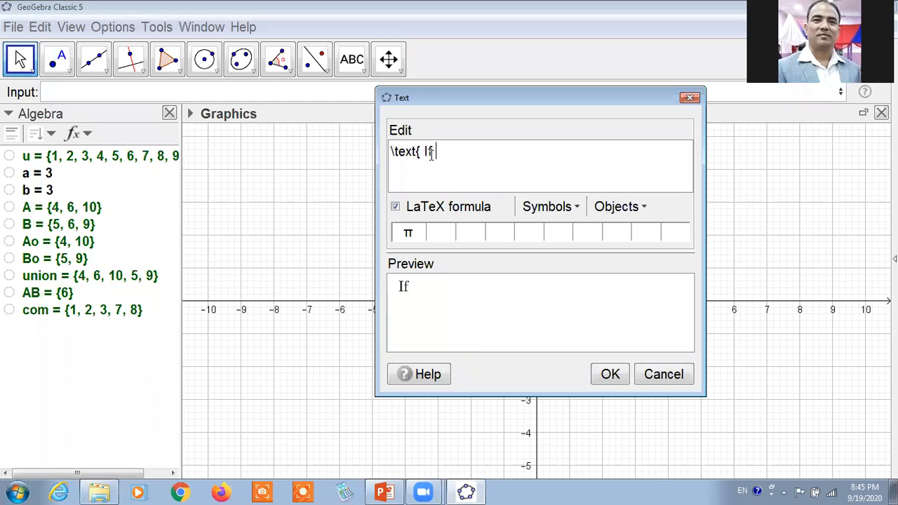
pyautogui.write(' U=')
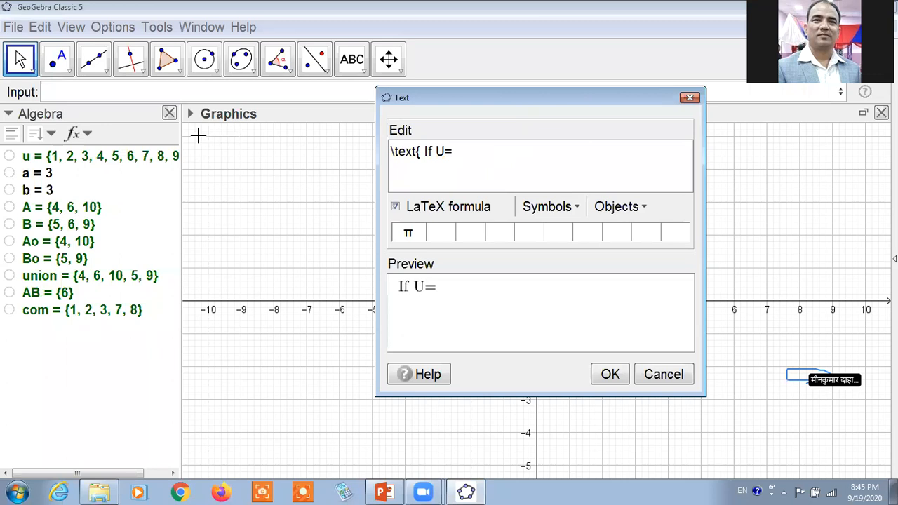
# Widen the Algebra view, then insert the list u as a linked object after "U=" and continue with ", A=".
pyautogui.moveTo(179, 152); pyautogui.dragTo(226, 174)
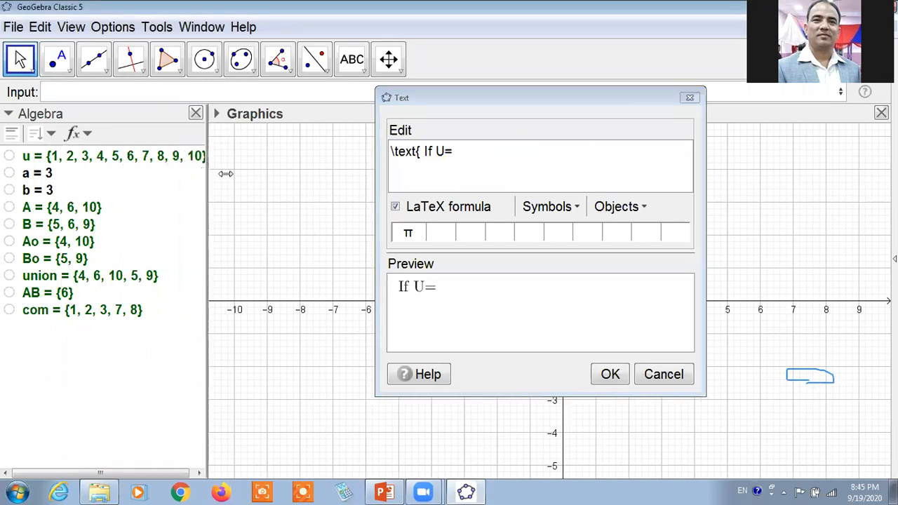
pyautogui.click(464, 154)
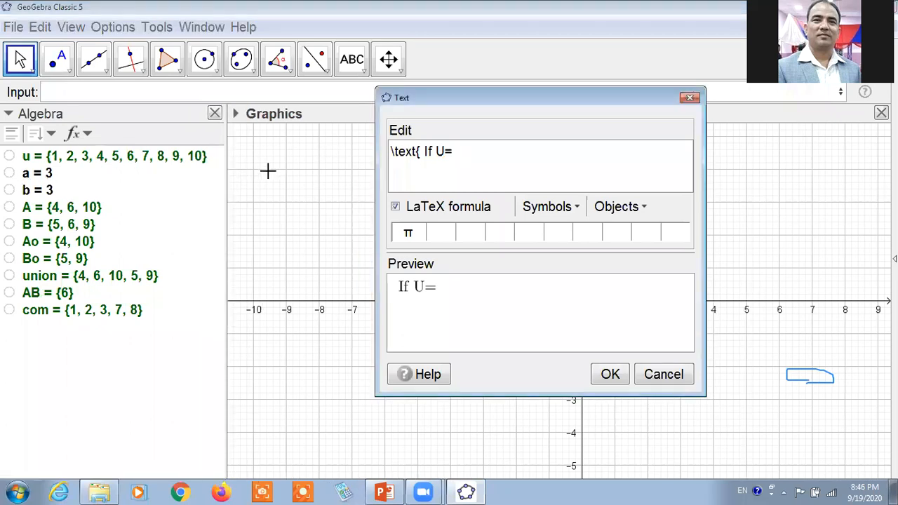
pyautogui.moveTo(173, 160); pyautogui.dragTo(498, 160)
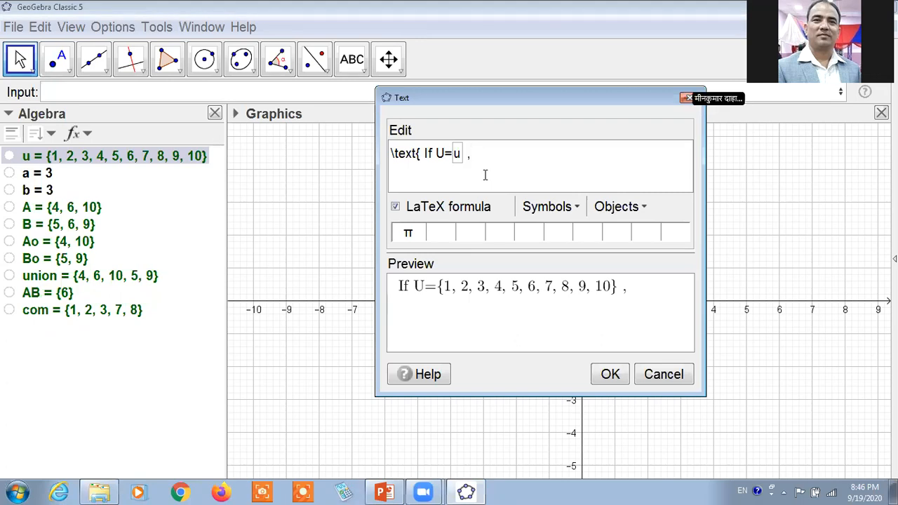
pyautogui.write('=')
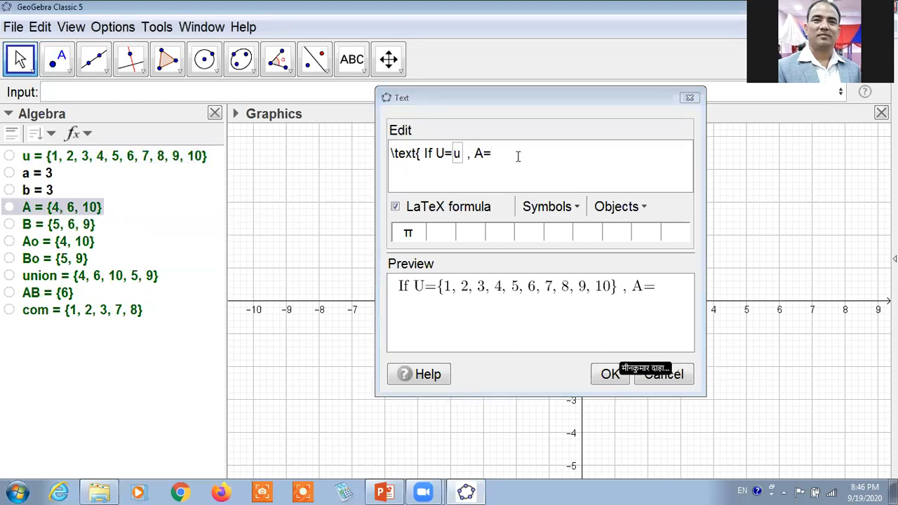
# Insert the lists A and B as linked objects after "A=" and "and B=", ending with the word "then".
pyautogui.click(67, 208)
pyautogui.write('an')
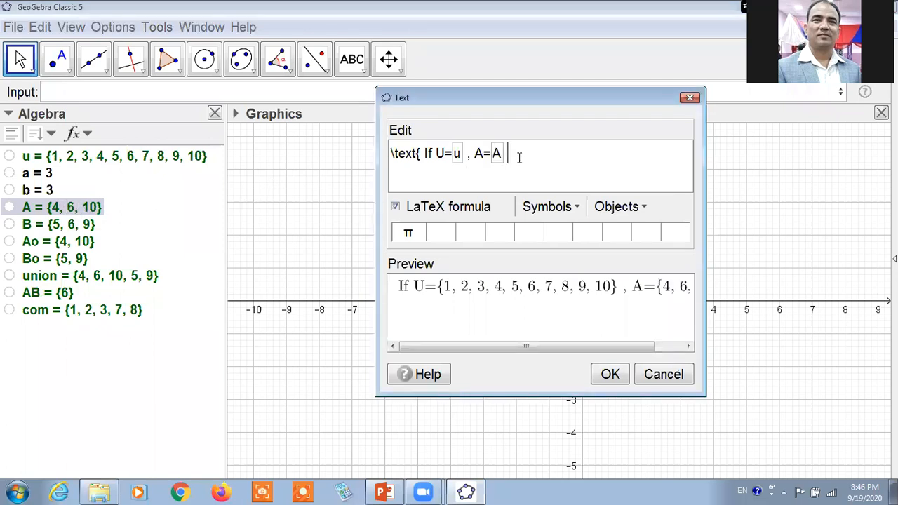
pyautogui.write('d')
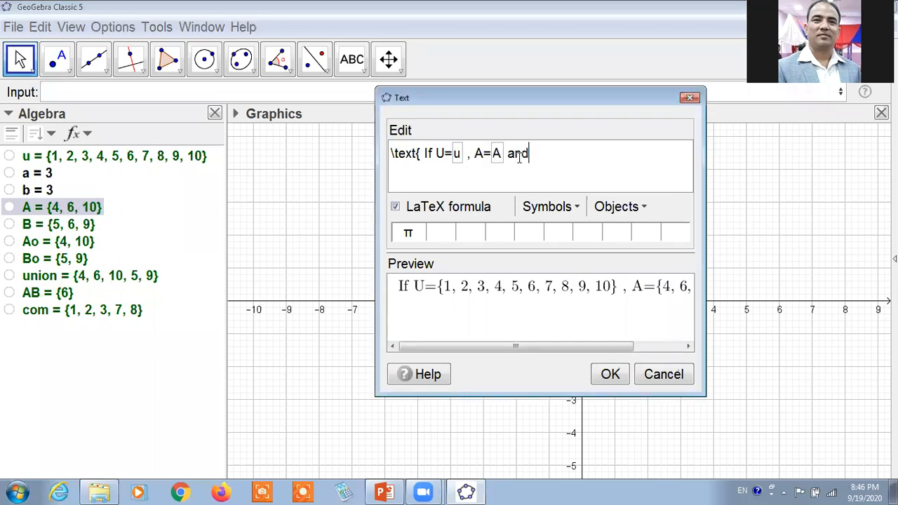
pyautogui.write(' B=')
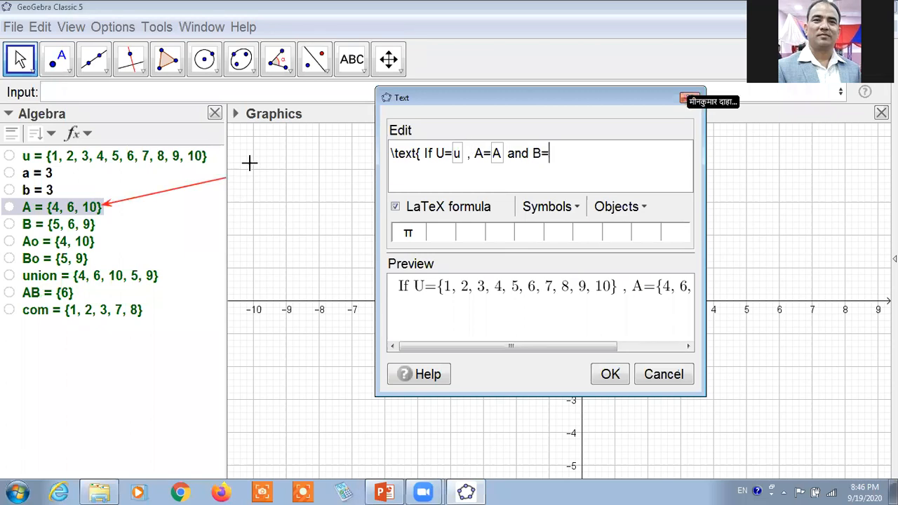
pyautogui.click(77, 230)
pyautogui.write('then ')
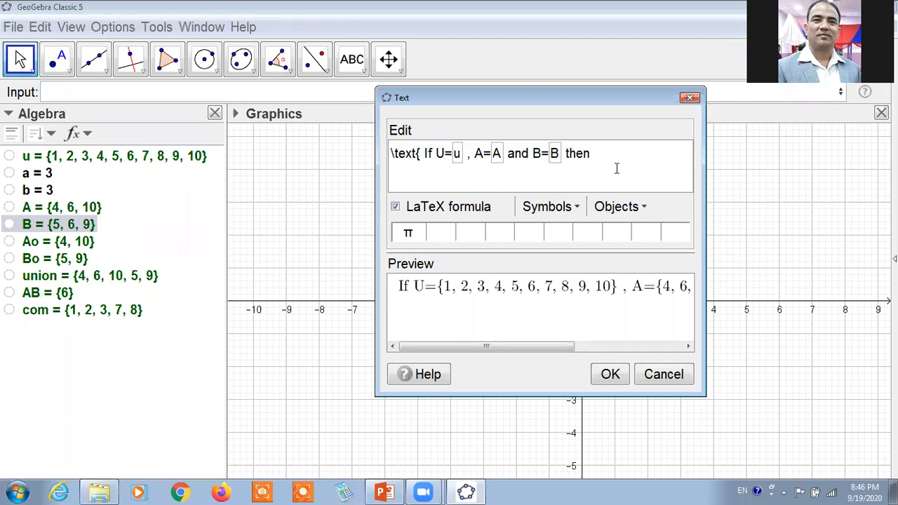
pyautogui.write('find ')
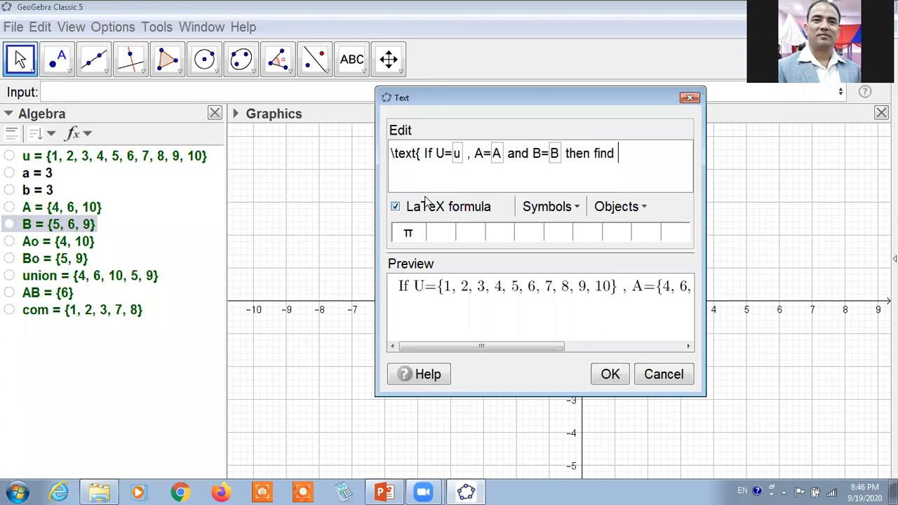
pyautogui.write('A \\cup')
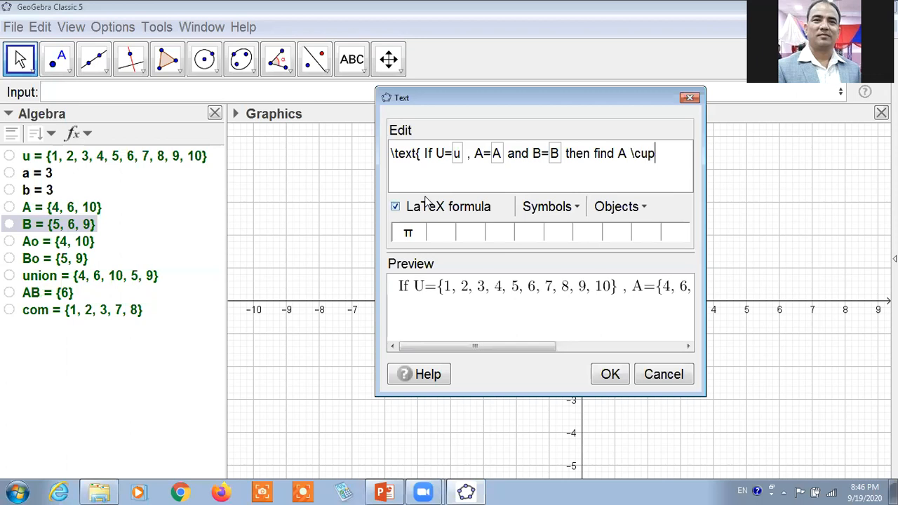
pyautogui.write(' B')
# Continue the text with "find A \cup B" and widen the text dialog.
pyautogui.moveTo(703, 165); pyautogui.dragTo(868, 173)
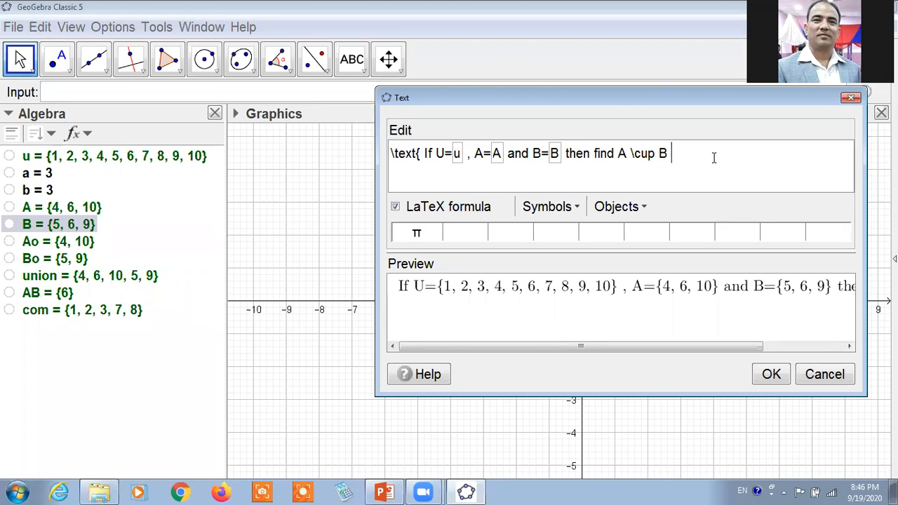
# Extend the list of tasks in the text with ", A\cap B, A\minus B".
pyautogui.press('BackSpace')
pyautogui.write(', A\\cap B')
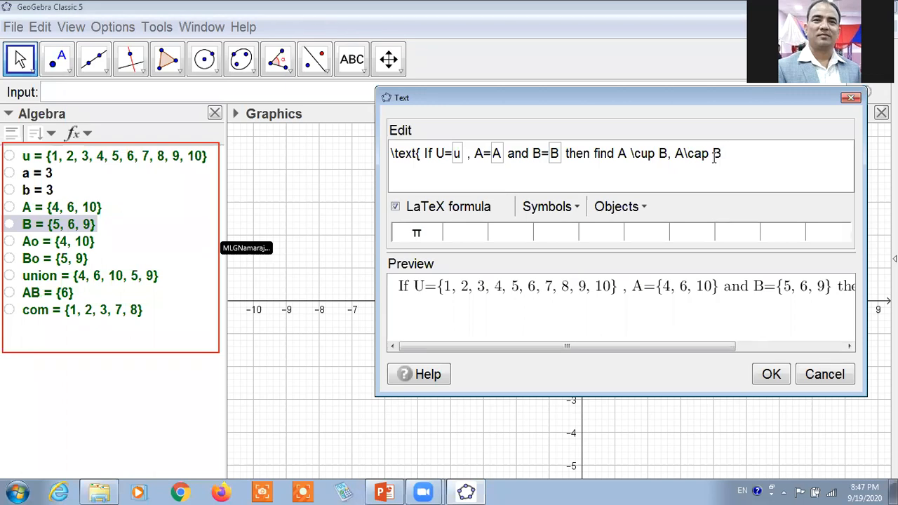
pyautogui.press('BackSpace')
pyautogui.write(', A')
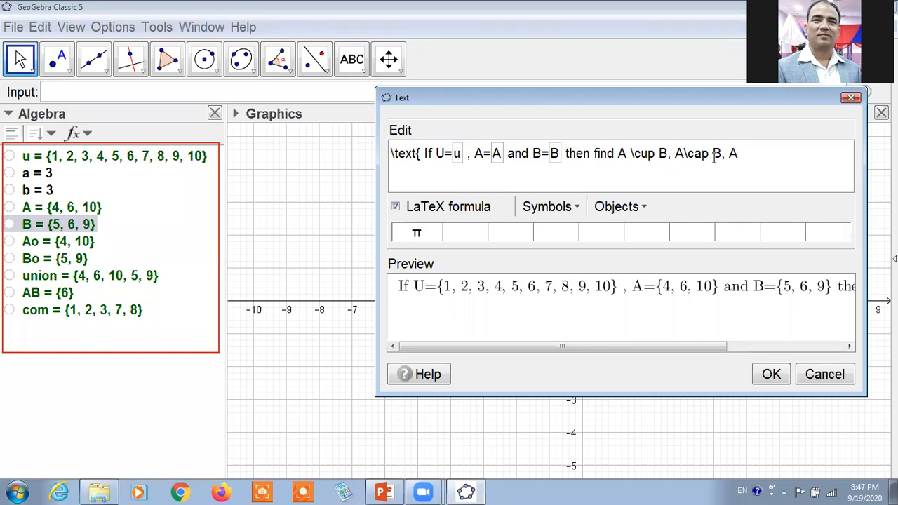
pyautogui.write('\\minu')
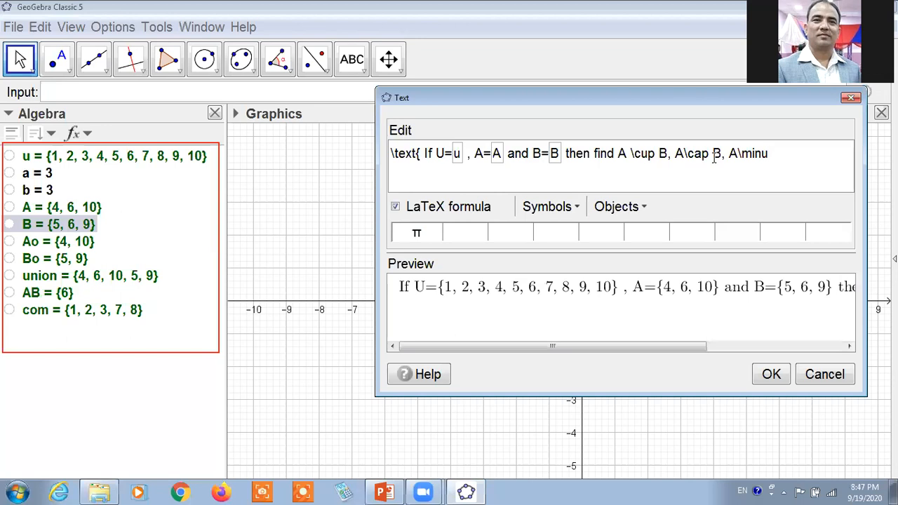
pyautogui.write('s B')
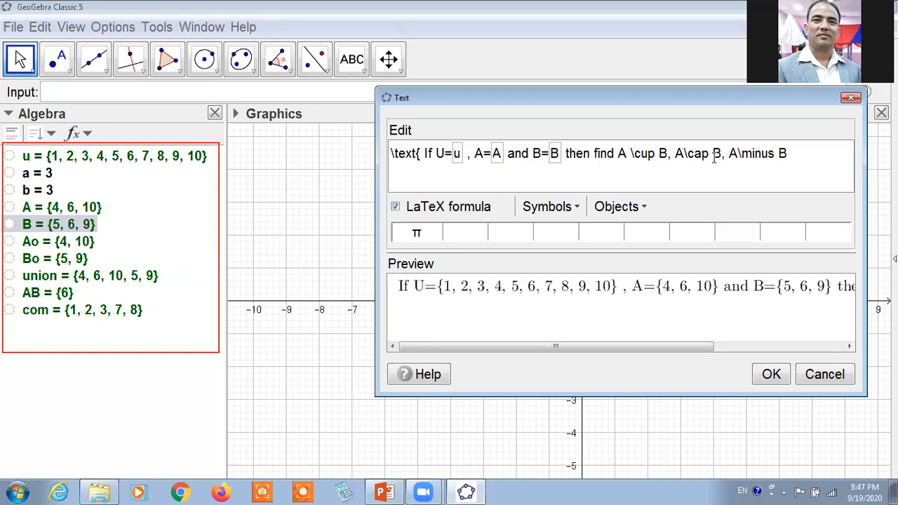
pyautogui.write('\\\\')
# Add a \\ line break and a second line reading "and \overline{A \cup B}".
pyautogui.moveTo(690, 102); pyautogui.dragTo(620, 105)
pyautogui.write('and')
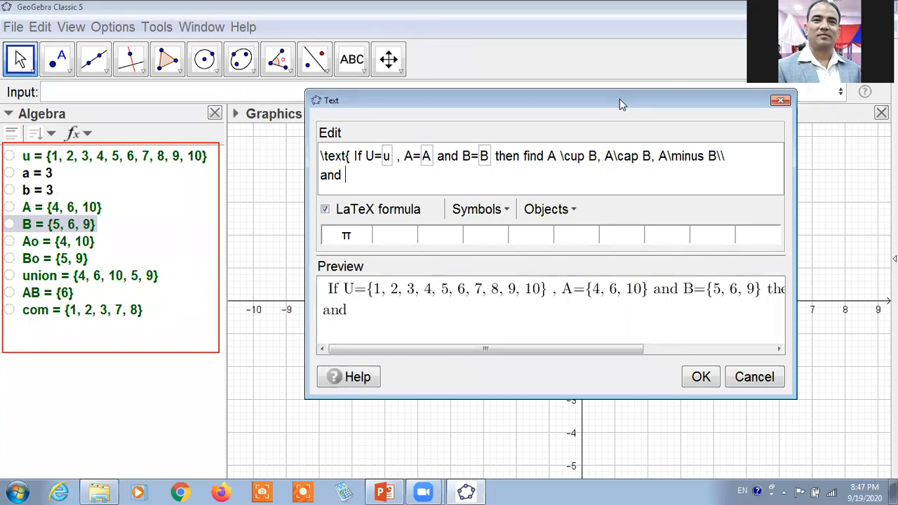
pyautogui.write(' \\overl')
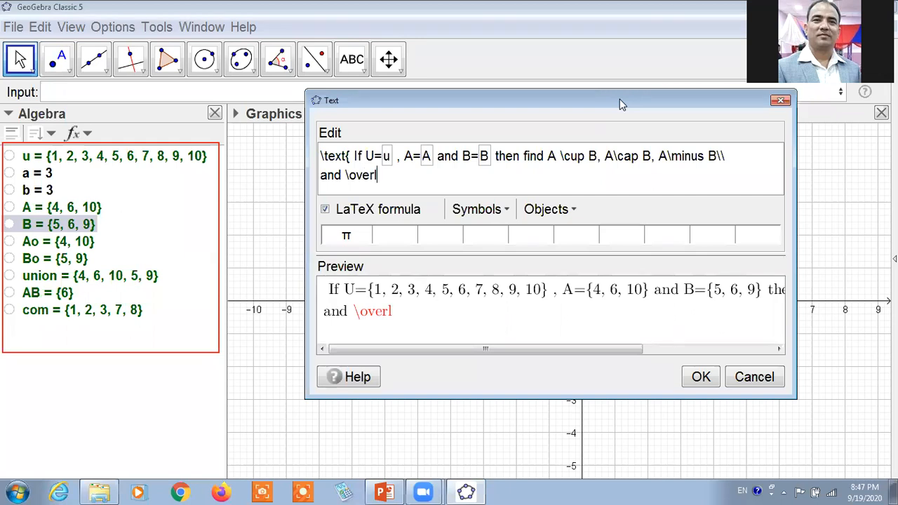
pyautogui.write('ing')
pyautogui.press('BackSpace')
pyautogui.write('e')
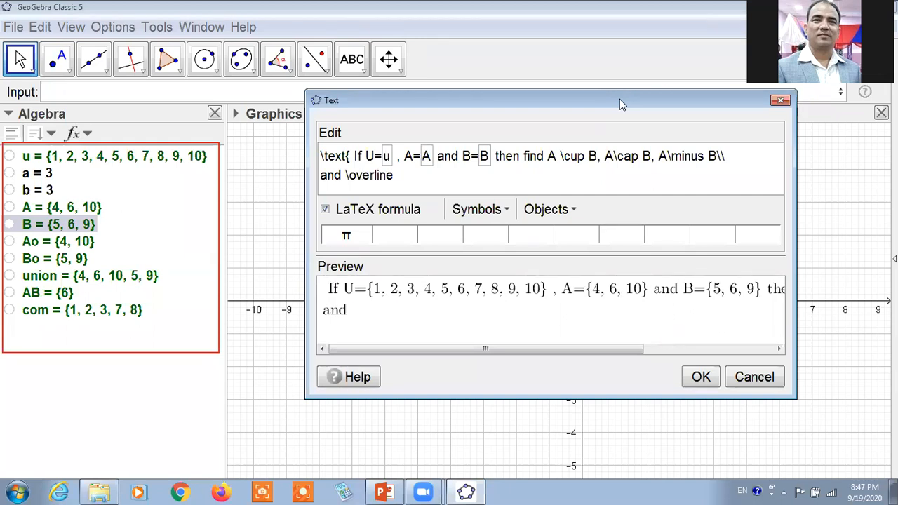
pyautogui.write('{A \\c')
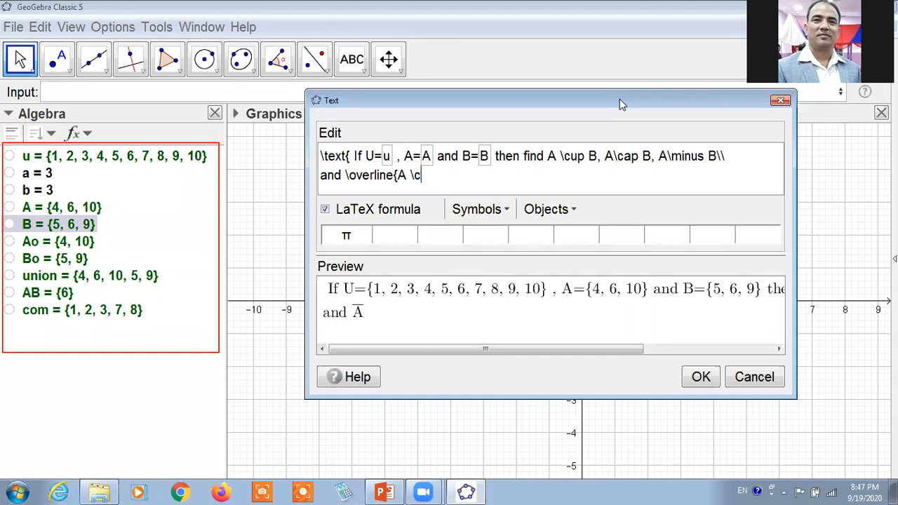
pyautogui.write('up B')
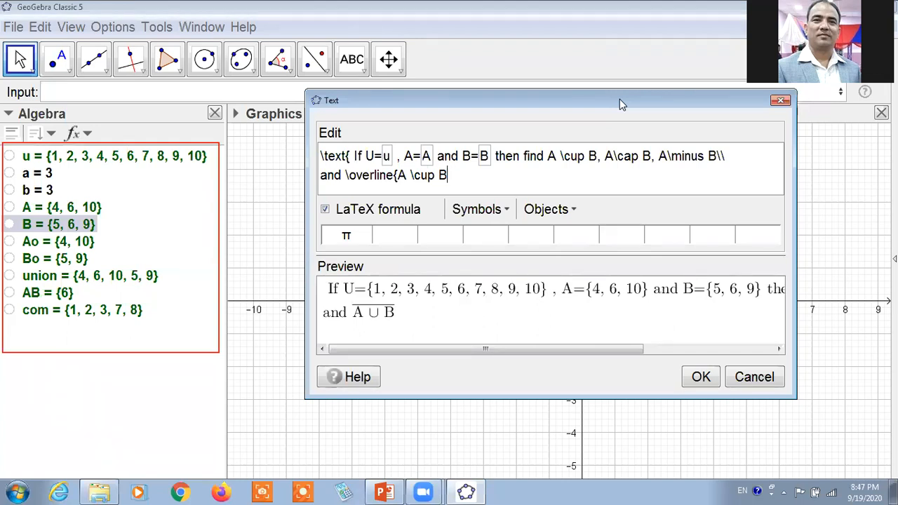
pyautogui.write('}')
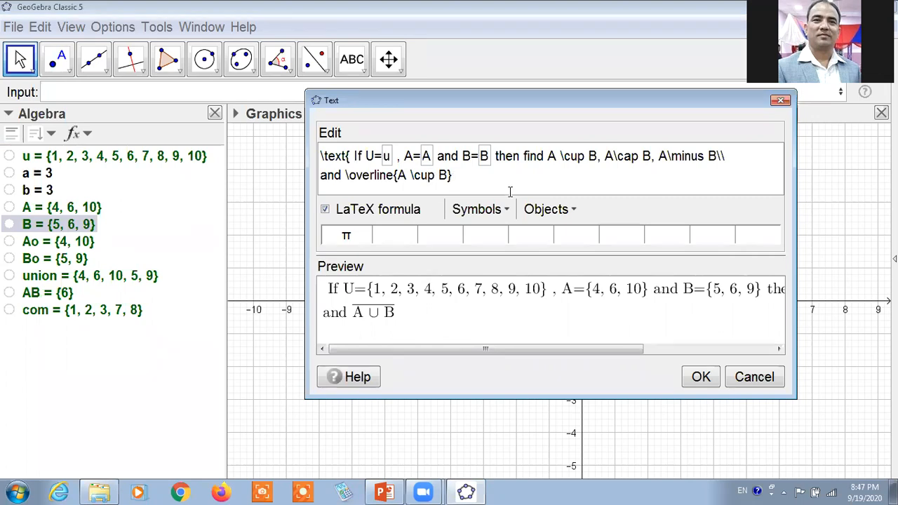
# Append ". Also show in venn diagram" to the second line and create the text object.
pyautogui.write('. Alsow')
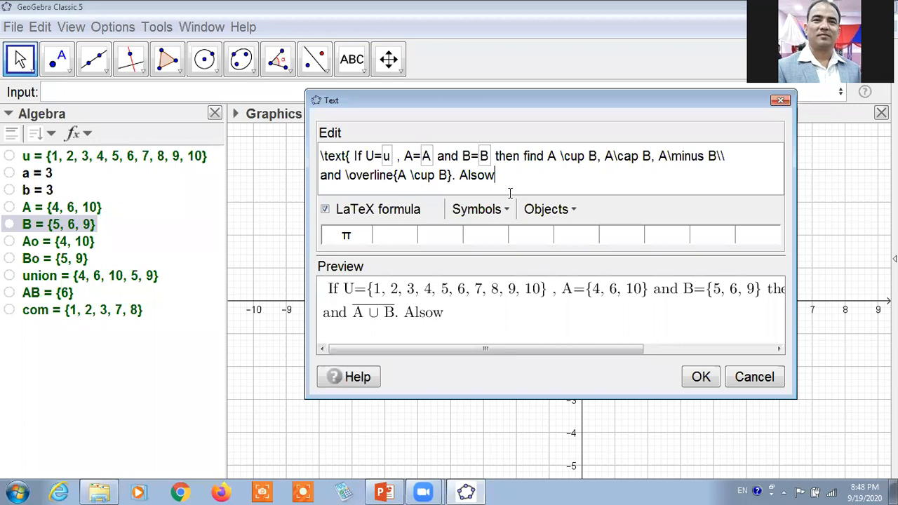
pyautogui.press('BackSpace')
pyautogui.write('show in venn diagram')
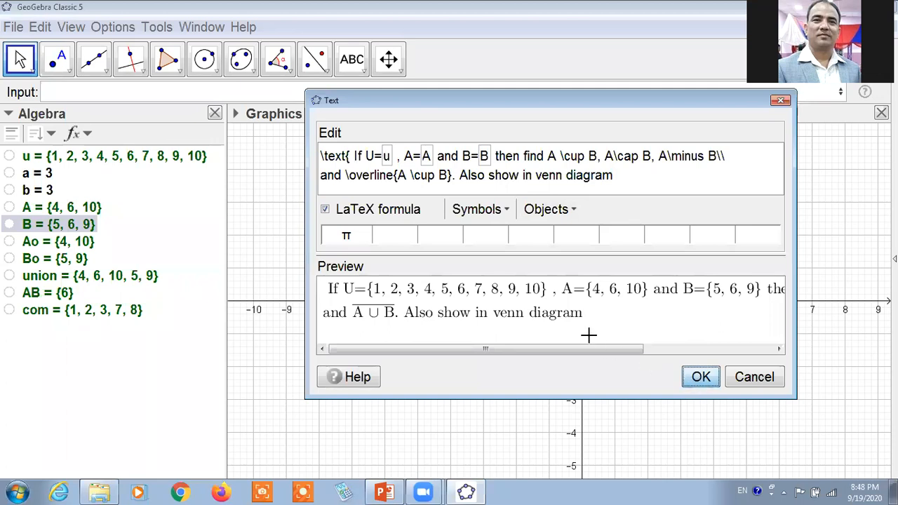
pyautogui.press('Return')
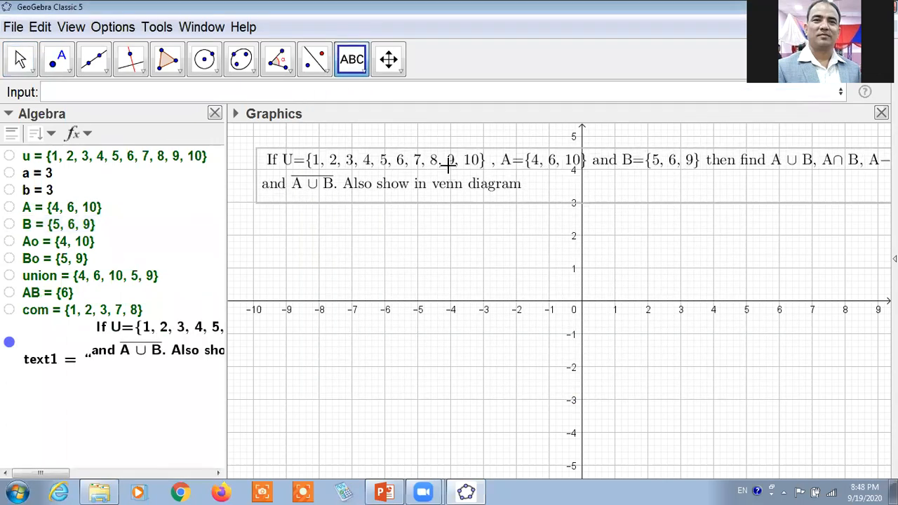
# Move the problem text to the upper-left corner of the Graphics view and adjust the Algebra view's width.
pyautogui.moveTo(448, 166); pyautogui.dragTo(443, 161)
pyautogui.moveTo(343, 196); pyautogui.dragTo(337, 190)
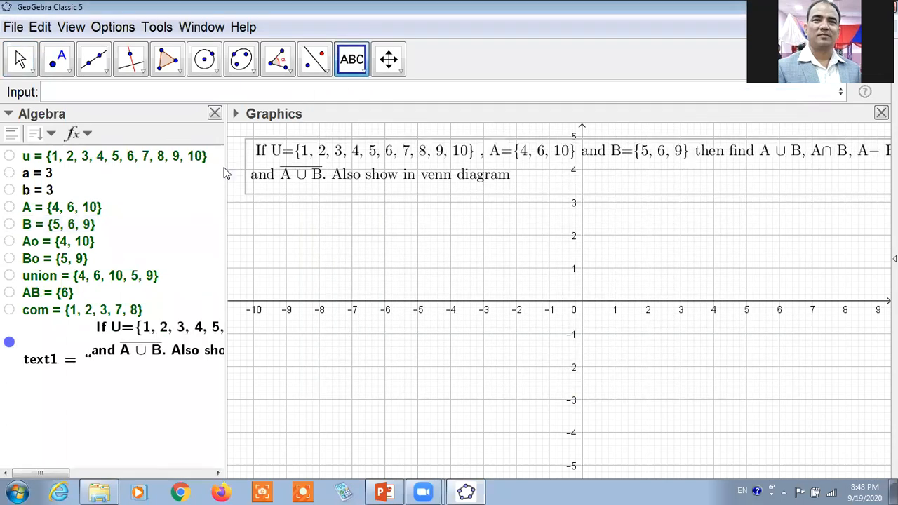
pyautogui.moveTo(226, 174); pyautogui.dragTo(158, 172)
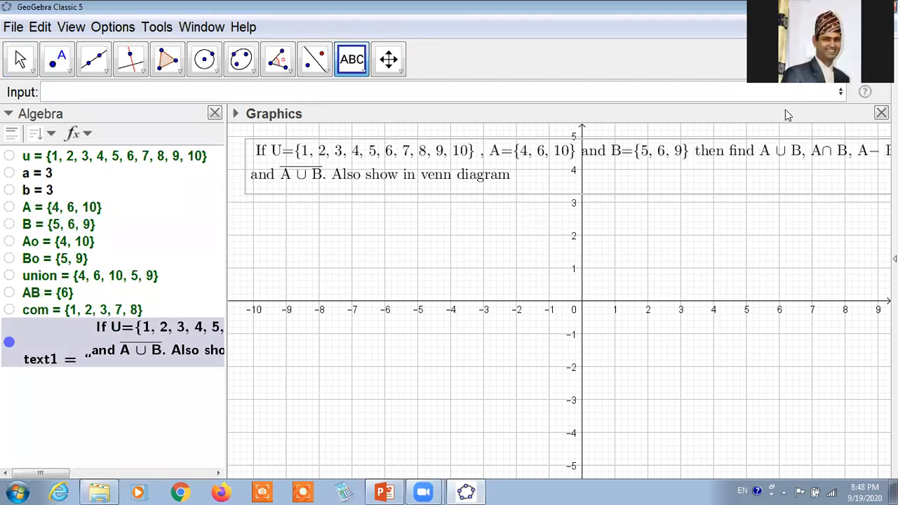
pyautogui.click(582, 118)
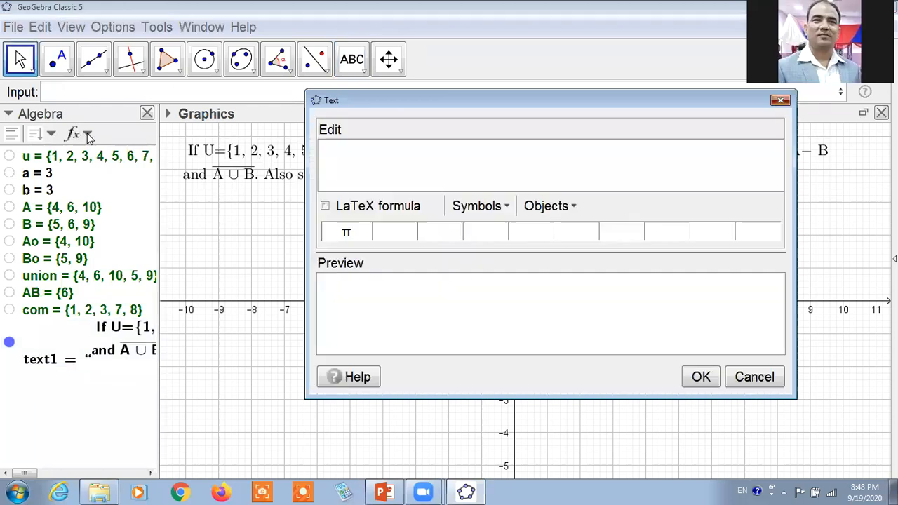
pyautogui.press('Escape')
pyautogui.moveTo(176, 210); pyautogui.dragTo(217, 225)
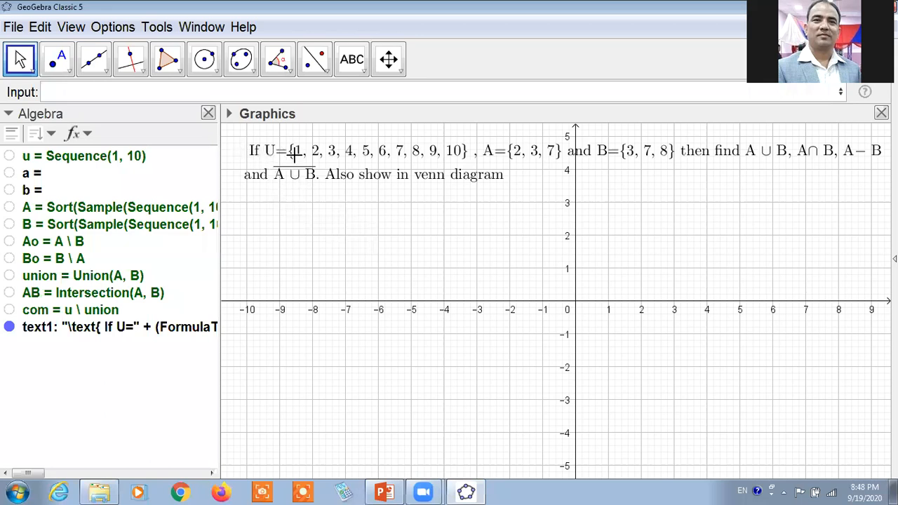
# Hide the axes and the grid in the Graphics view.
pyautogui.click(229, 114)
pyautogui.click(233, 133)
pyautogui.click(255, 134)
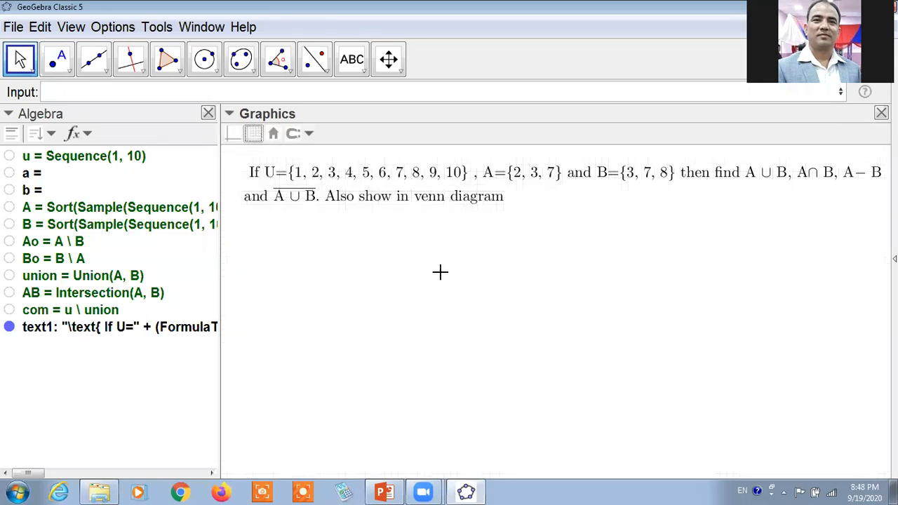
# Start a LaTeX text below the problem text with the first line "\text{Solution," ending in a \\ line break.
pyautogui.click(353, 65)
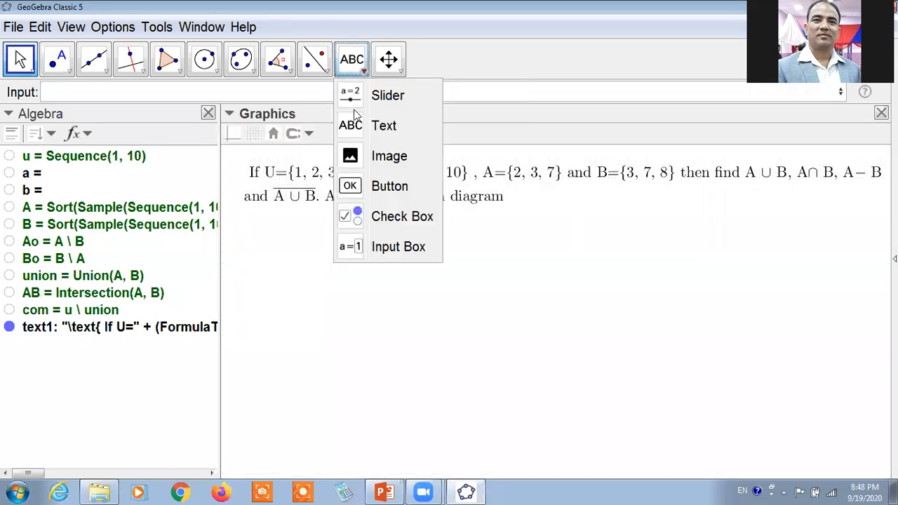
pyautogui.click(359, 126)
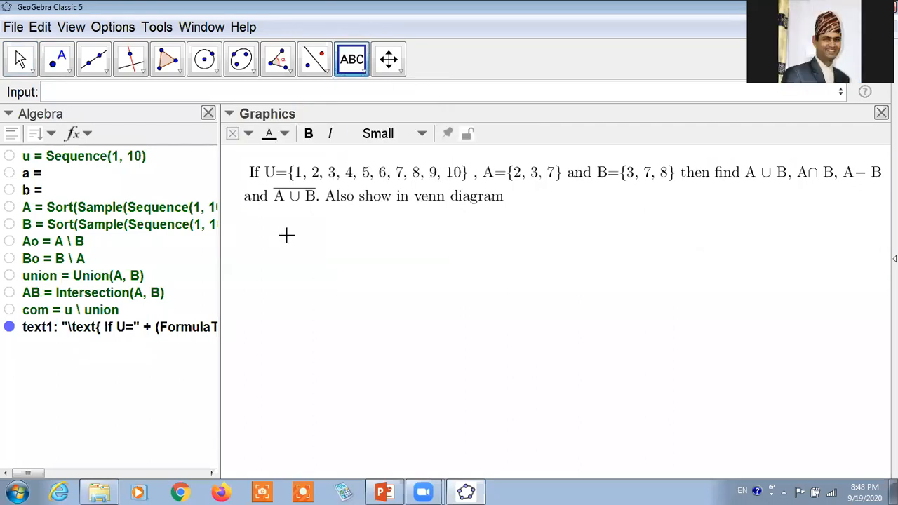
pyautogui.click(286, 235)
pyautogui.moveTo(438, 106); pyautogui.dragTo(379, 156)
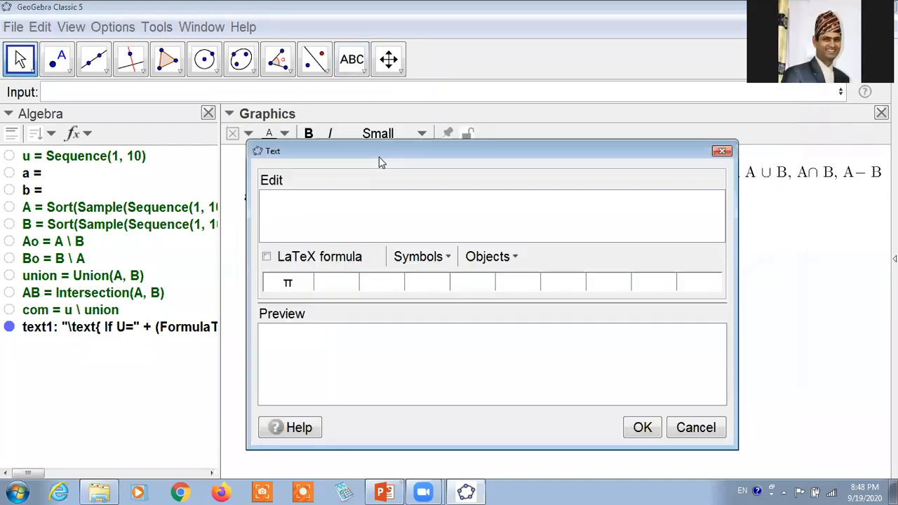
pyautogui.write('Solution')
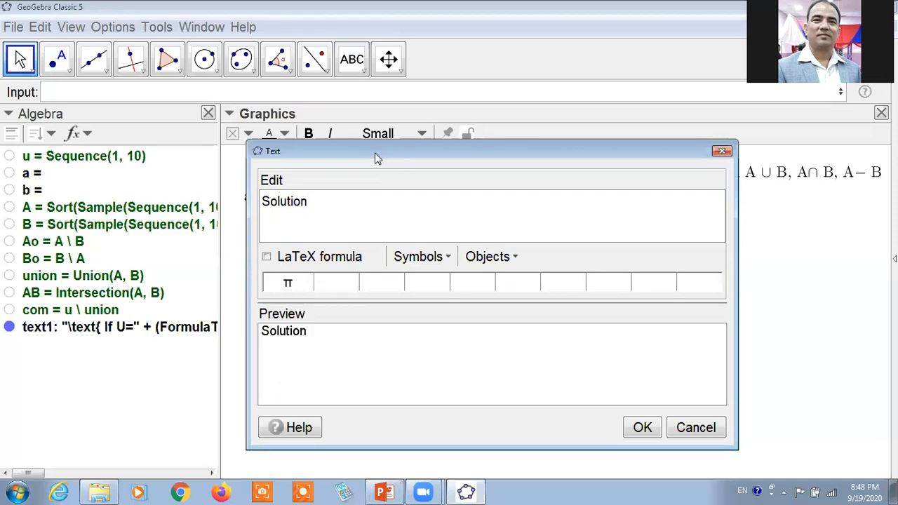
pyautogui.write('\\')
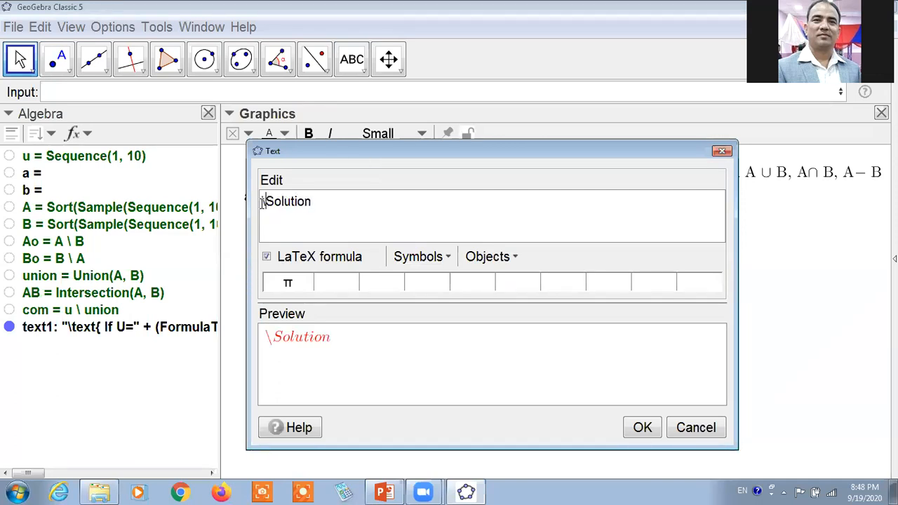
pyautogui.write('text')
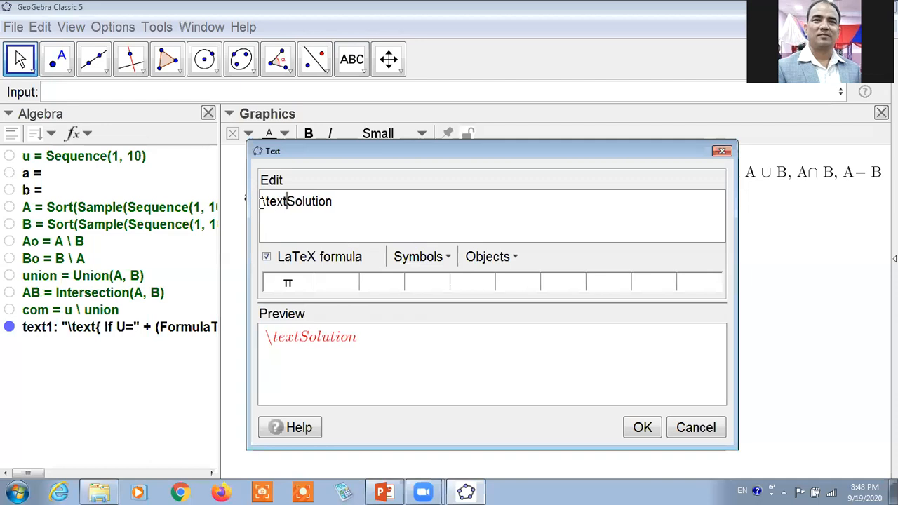
pyautogui.write('{')
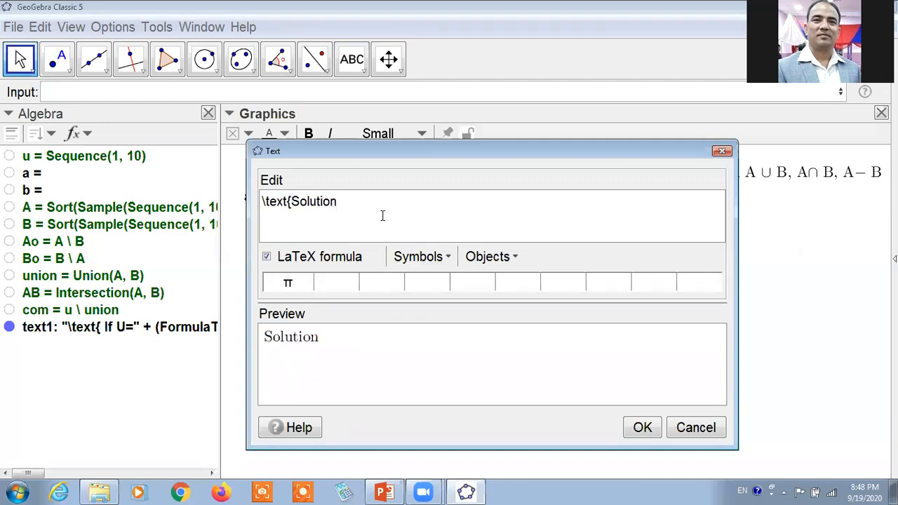
pyautogui.write(',\\\\')
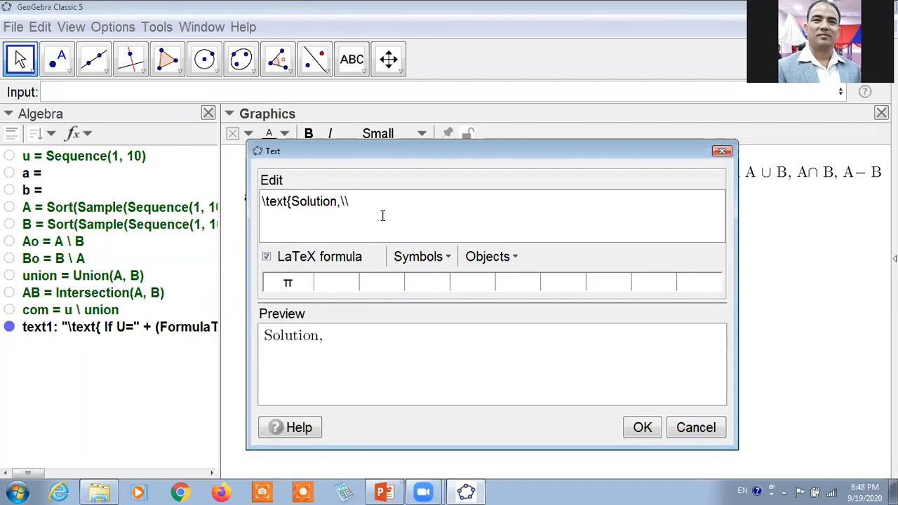
# Add a second line reading "A \cup B=" followed by the linked lists A and B joined by \cup.
pyautogui.press('Return')
pyautogui.write('Au')
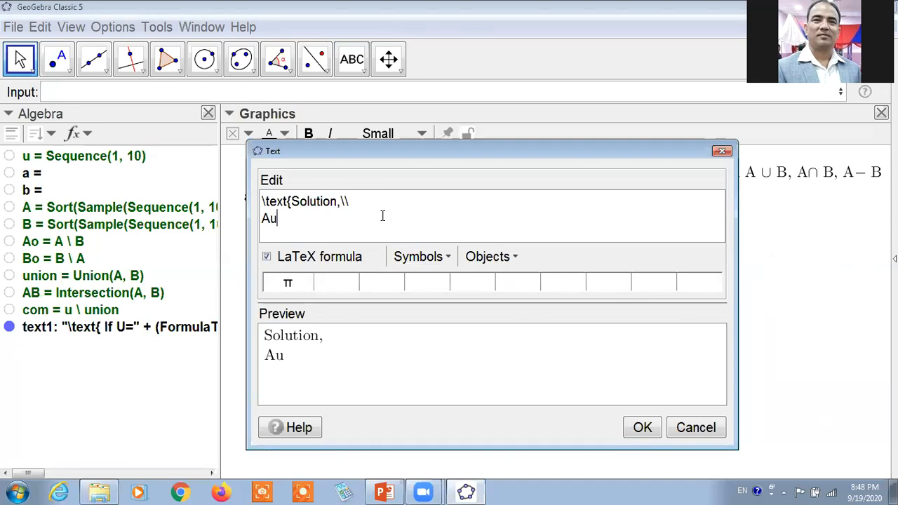
pyautogui.press('BackSpace')
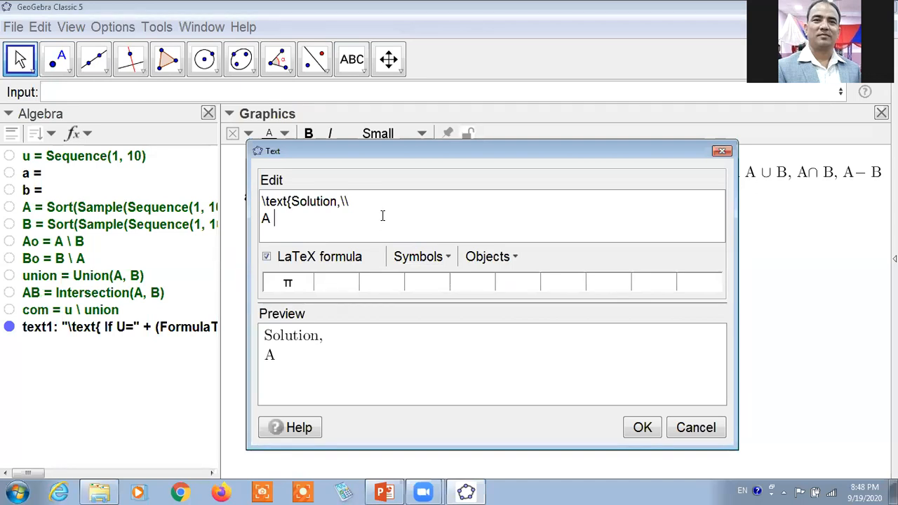
pyautogui.write('\\cup  B')
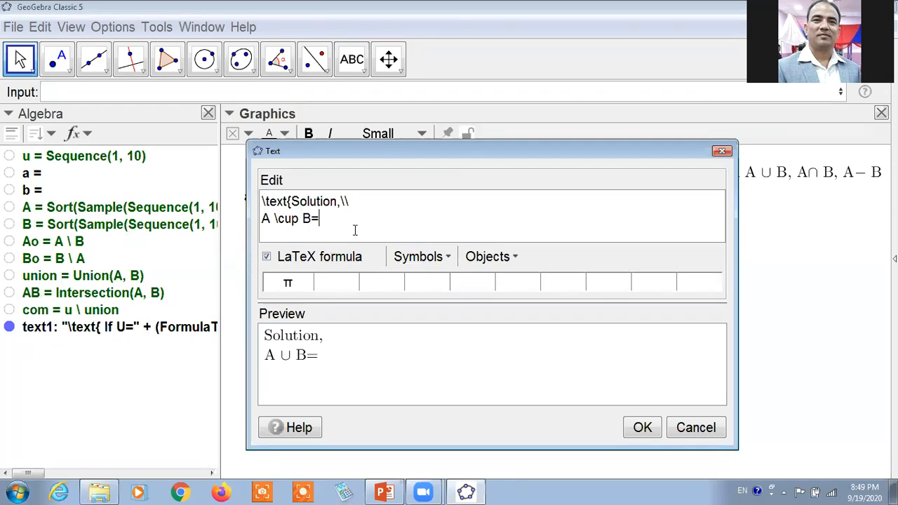
pyautogui.write('\\cupB')
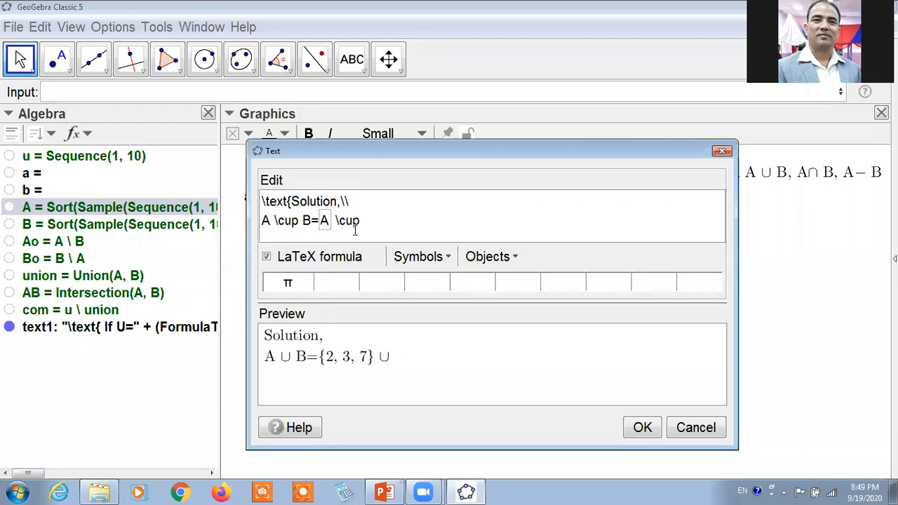
pyautogui.click(120, 231)
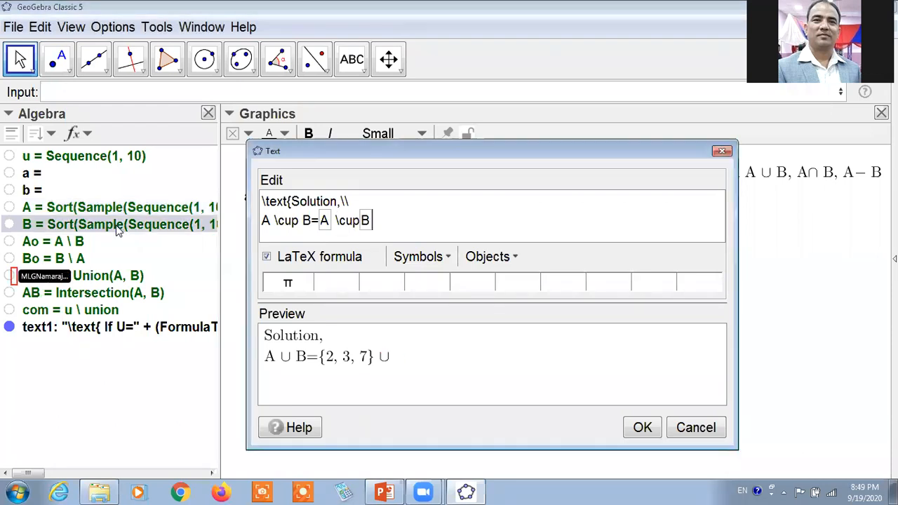
# End the union line with a \\ line break and add a third line with an "=" aligned under the one above.
pyautogui.click(401, 226)
pyautogui.write('\\')
pyautogui.press('Return')
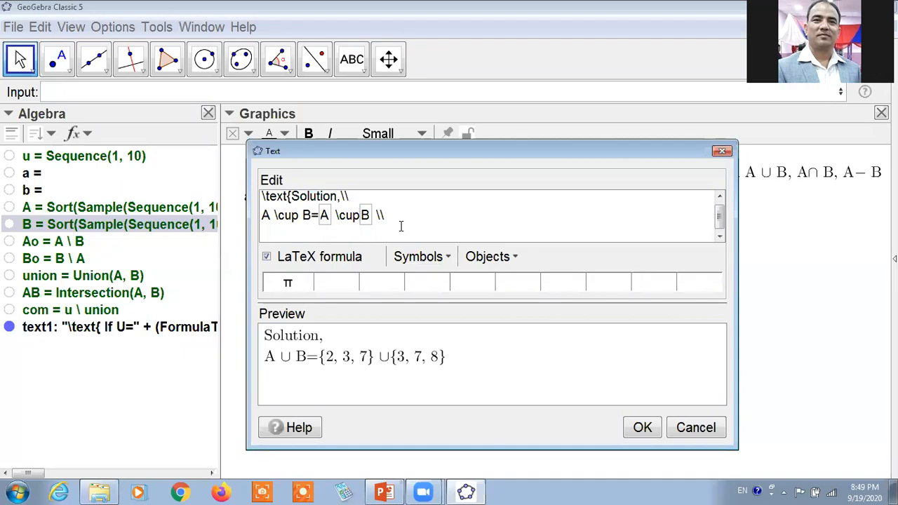
pyautogui.write('=')
pyautogui.click(315, 216)
pyautogui.click(266, 234)
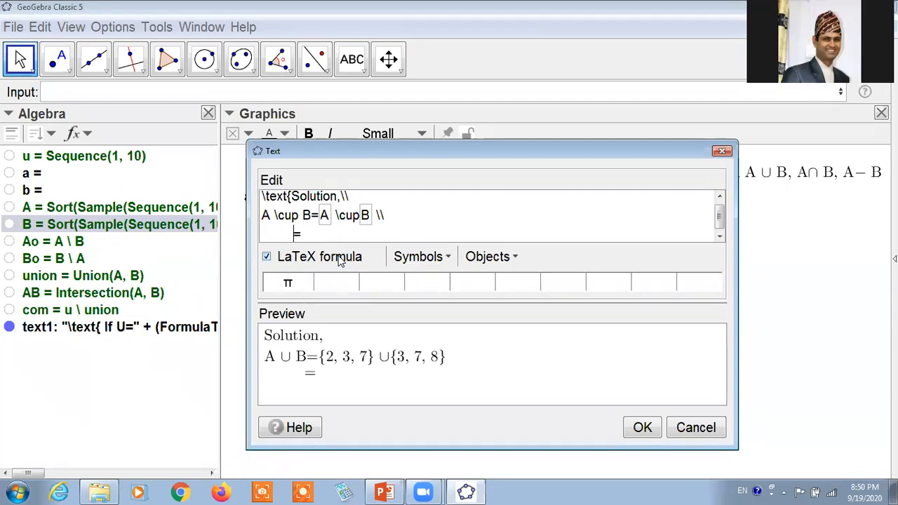
pyautogui.press('BackSpace')
pyautogui.press('BackSpace')
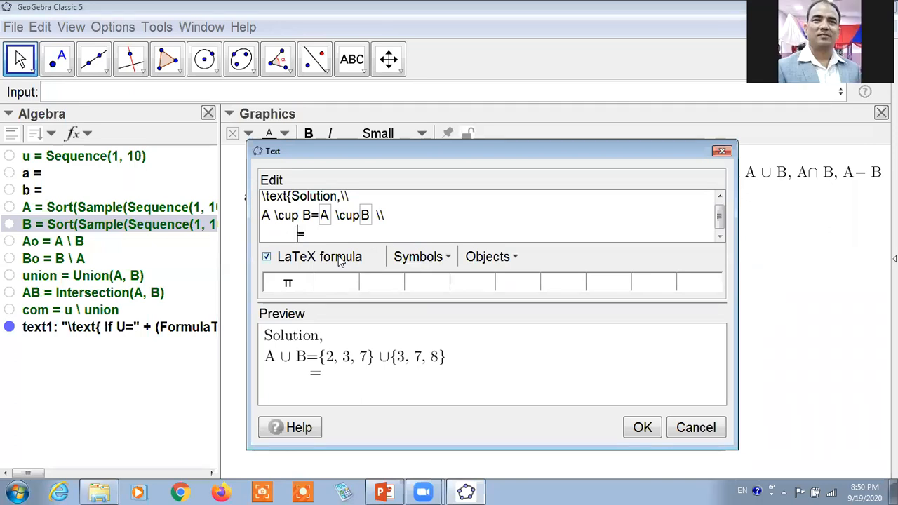
# Create the solution text, dismiss the new empty text dialog, and delete the solution text.
pyautogui.click(646, 422)
pyautogui.click(820, 184)
pyautogui.click(728, 153)
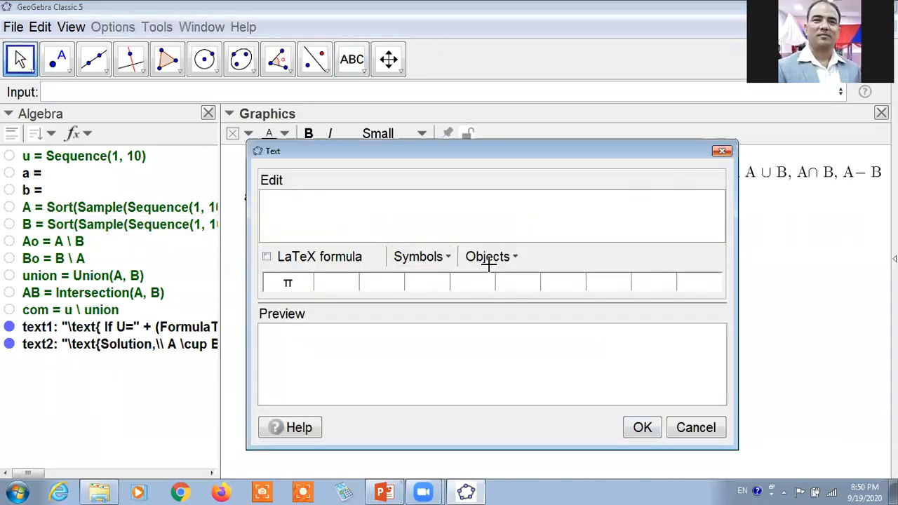
pyautogui.press('Delete')
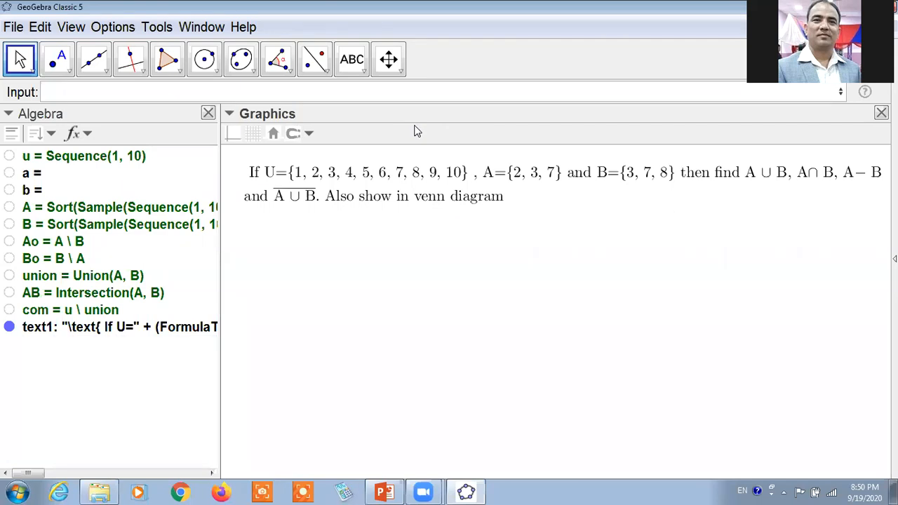
# Start a new LaTeX text in the Graphics view with the first line "\text{ Solution \\".
pyautogui.click(352, 59)
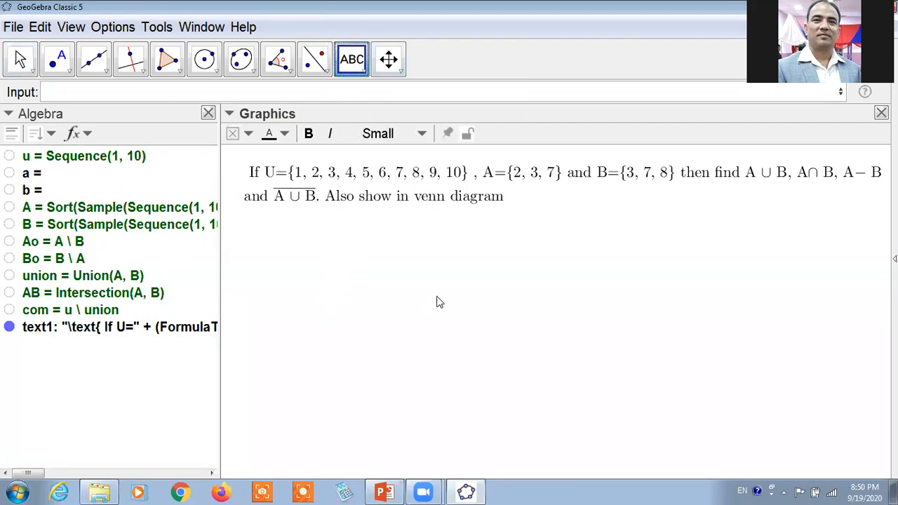
pyautogui.click(437, 302)
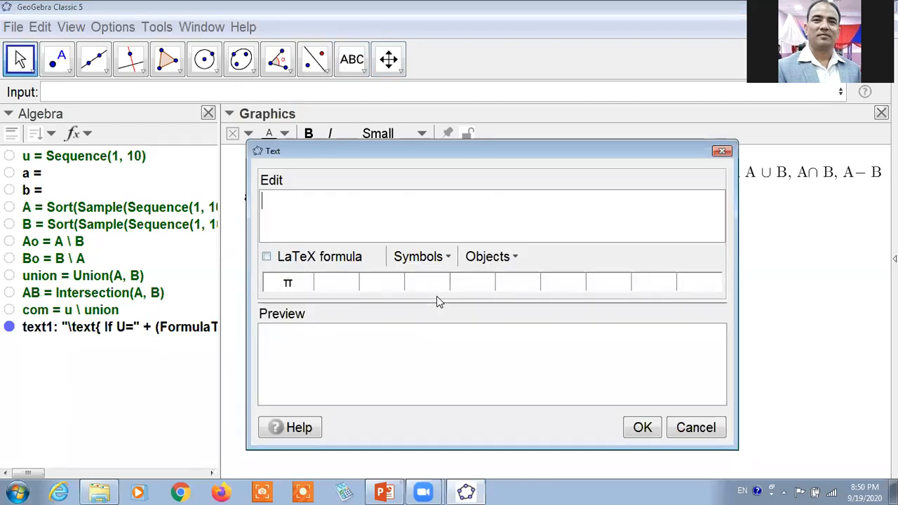
pyautogui.write('\\text{')
pyautogui.write('Solution')
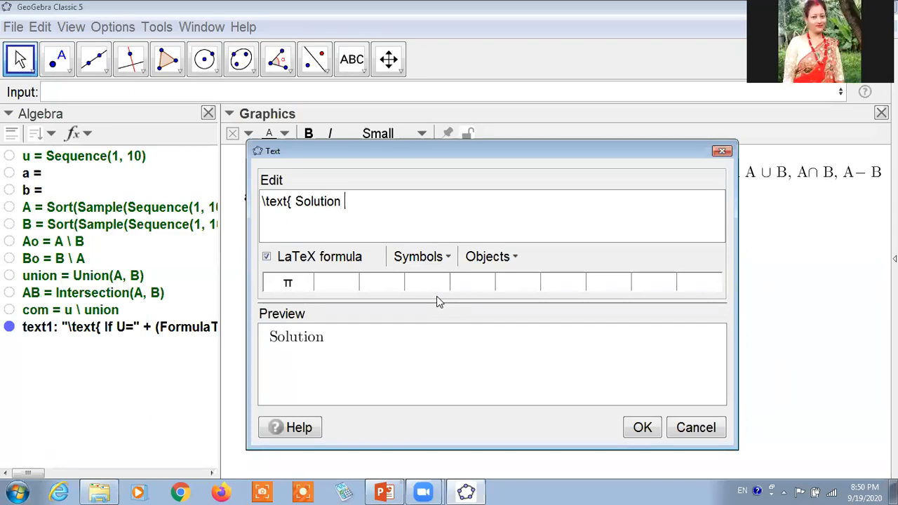
pyautogui.write(' \\\\')
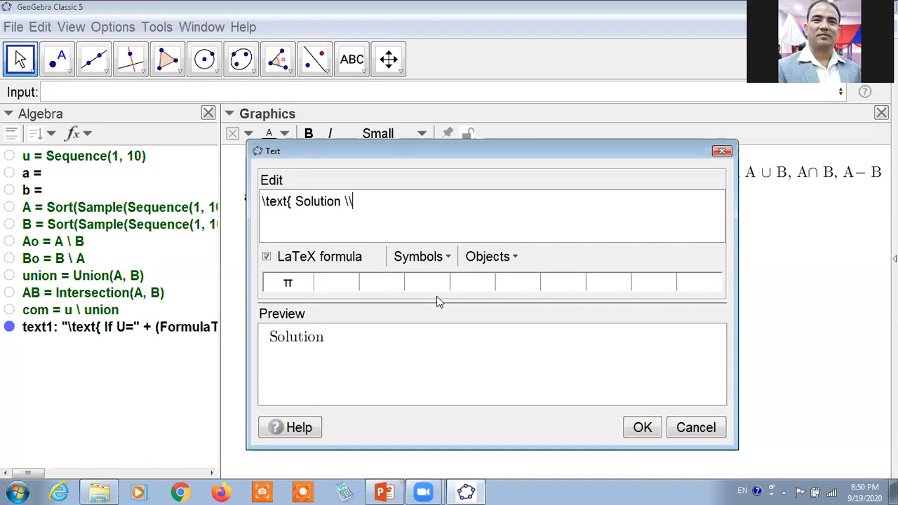
# Add a second line reading "A \cup B" to the solution text.
pyautogui.press('Return')
pyautogui.write('A \\')
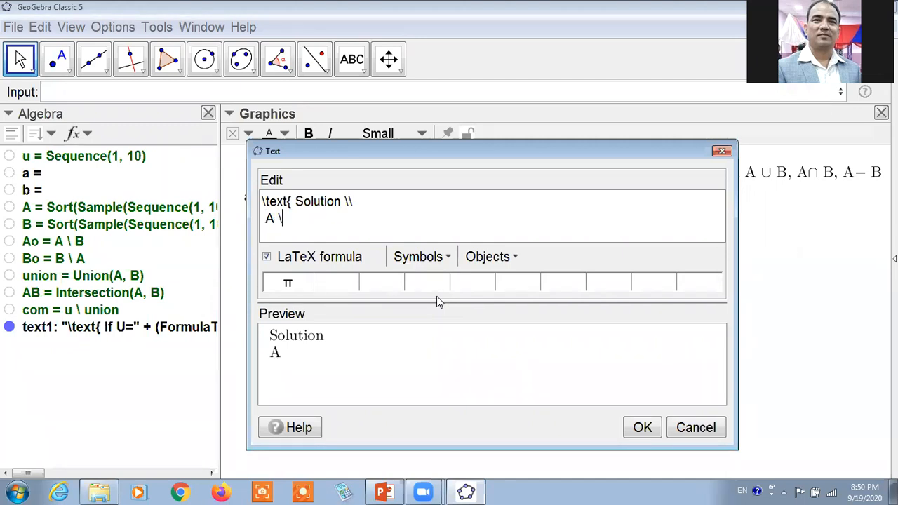
pyautogui.write('cup B')
pyautogui.click(452, 261)
pyautogui.moveTo(476, 350)
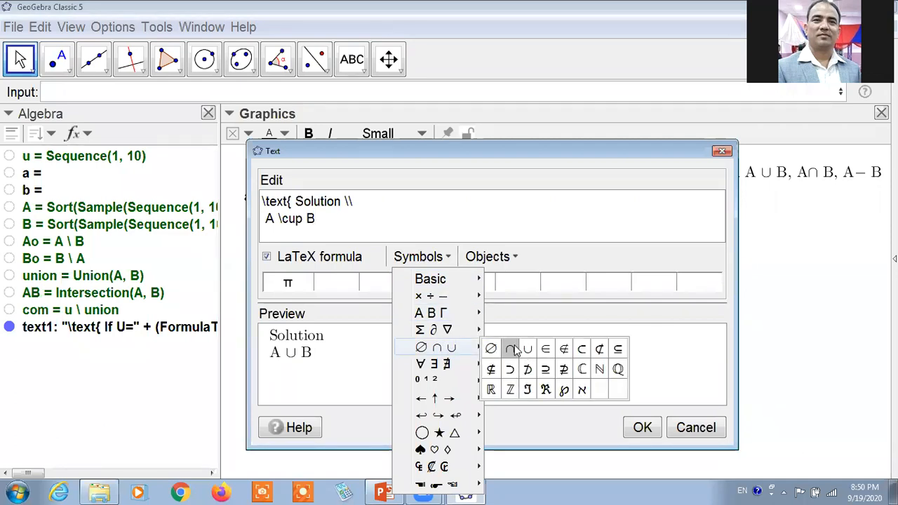
pyautogui.click(310, 232)
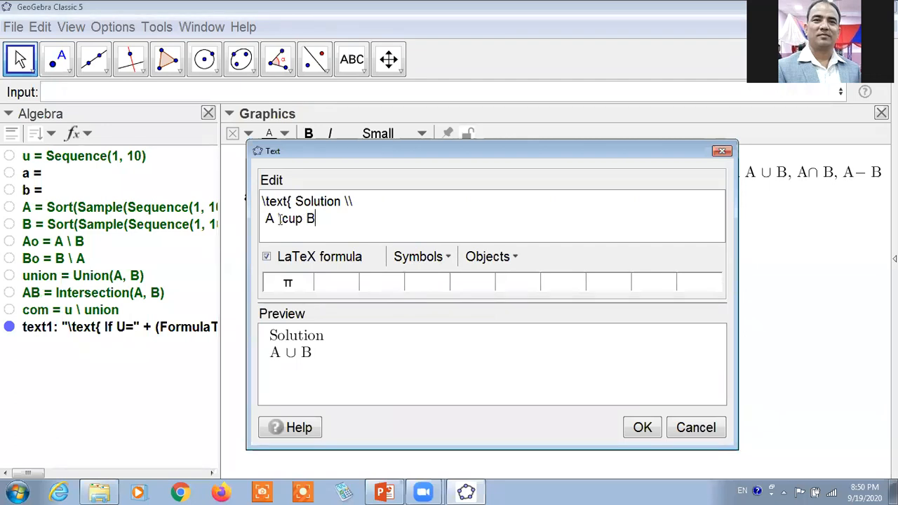
# Complete the union line with "=" and the linked lists A and B joined by \cup.
pyautogui.write('=')
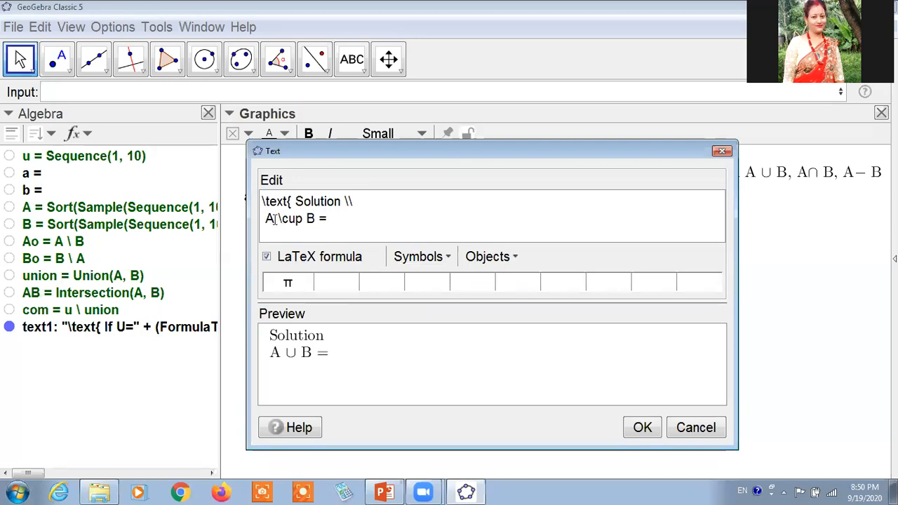
pyautogui.click(55, 210)
pyautogui.write('\\cup')
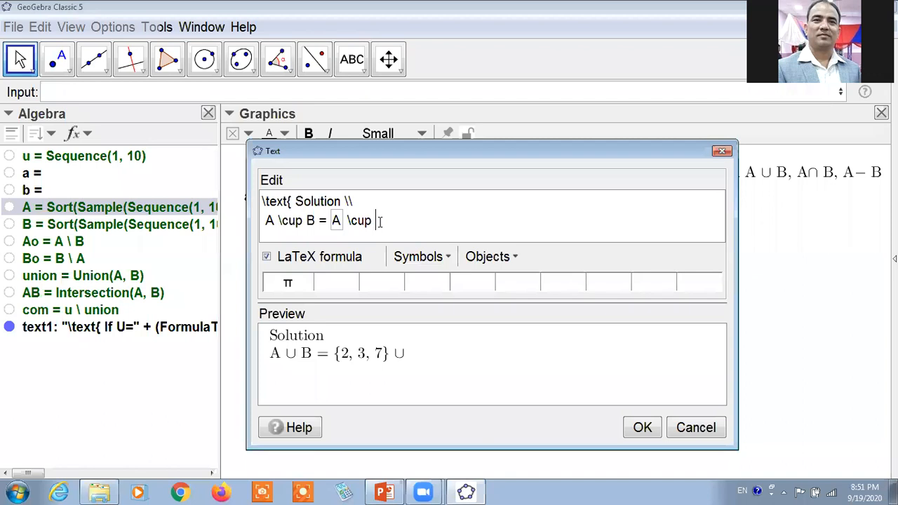
pyautogui.click(99, 225)
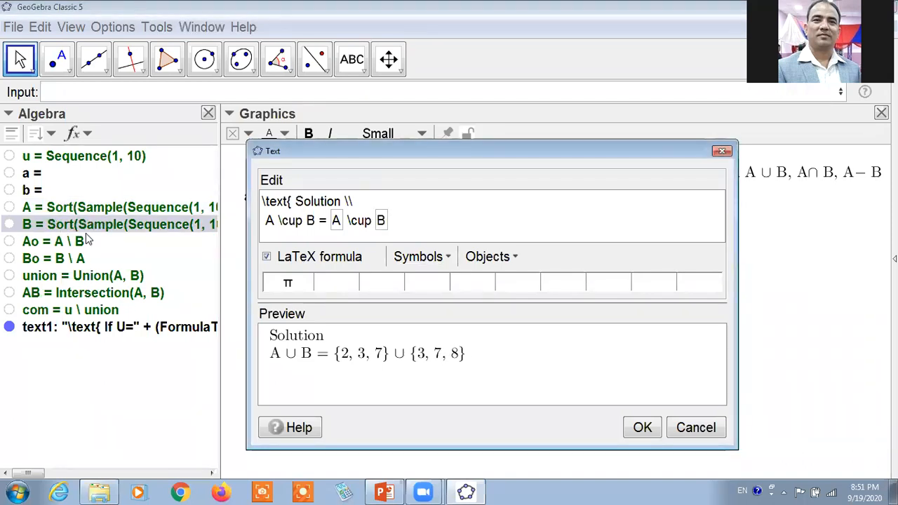
# End the union line with a \\ line break and begin a third line with "=".
pyautogui.write('\\\\')
pyautogui.press('Return')
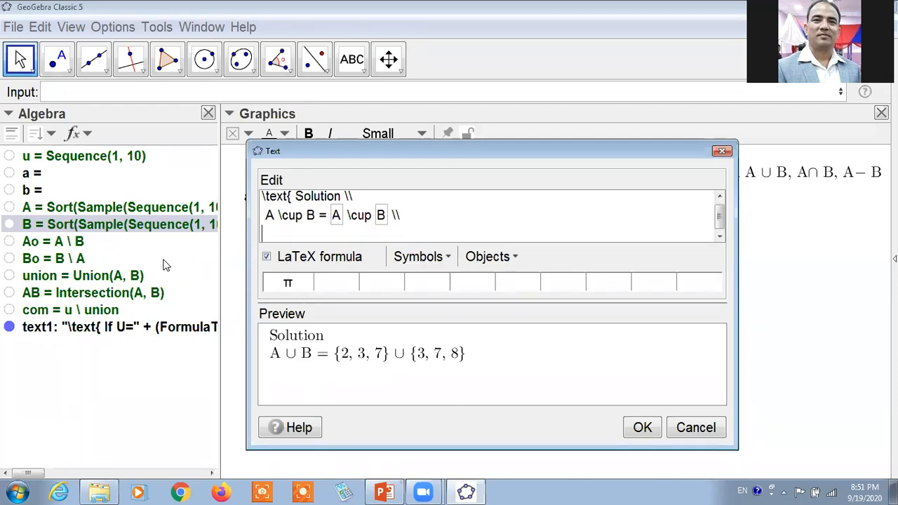
pyautogui.write('=')
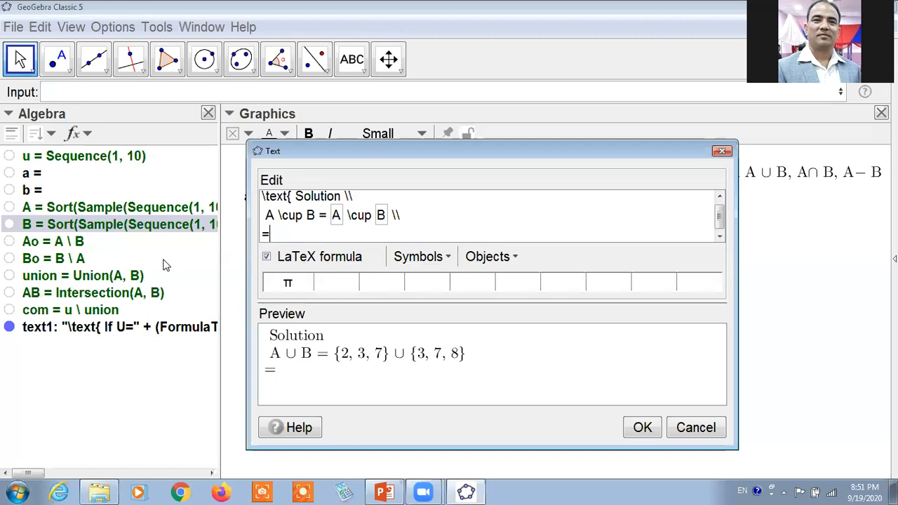
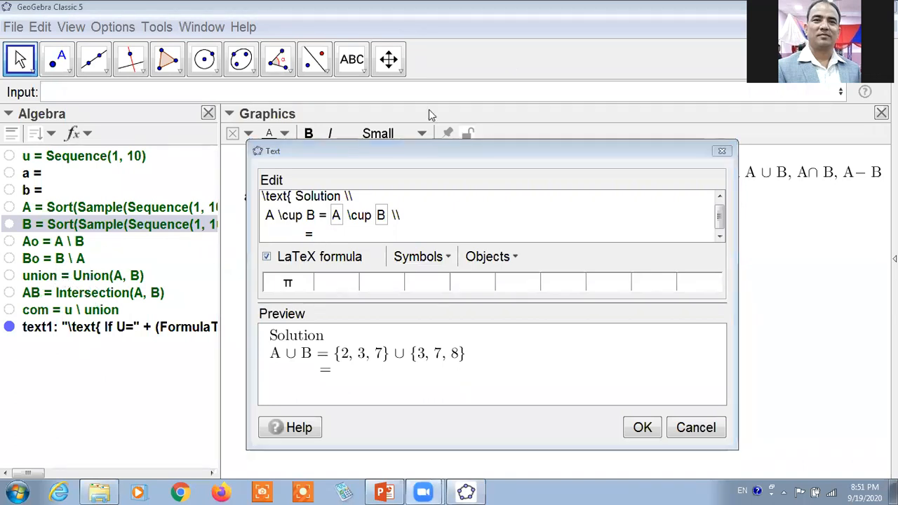
# Insert the linked list union after the "=" on the third line of the solution text.
pyautogui.moveTo(148, 274); pyautogui.dragTo(180, 268)
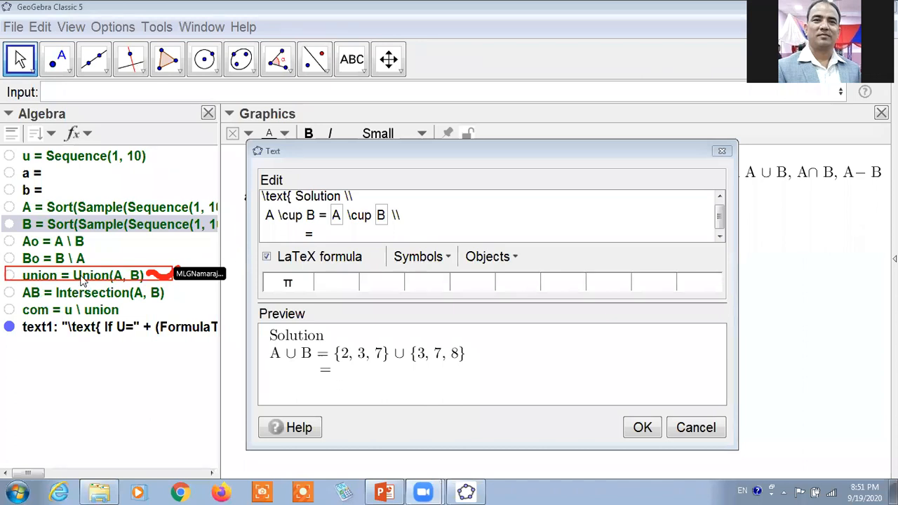
pyautogui.click(105, 276)
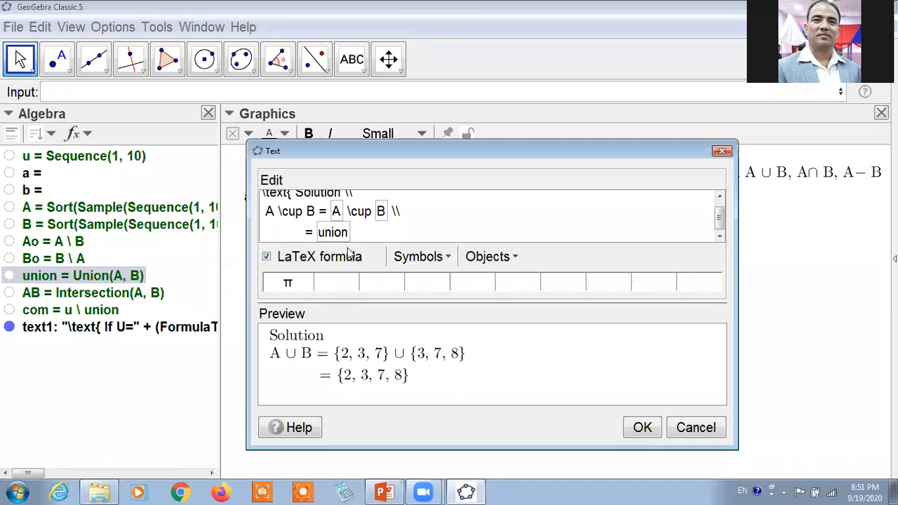
pyautogui.click(516, 259)
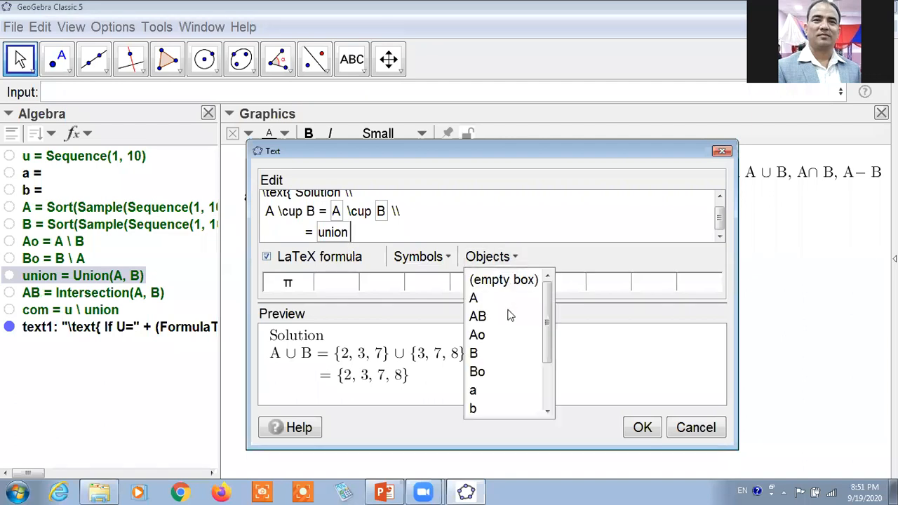
pyautogui.click(550, 376)
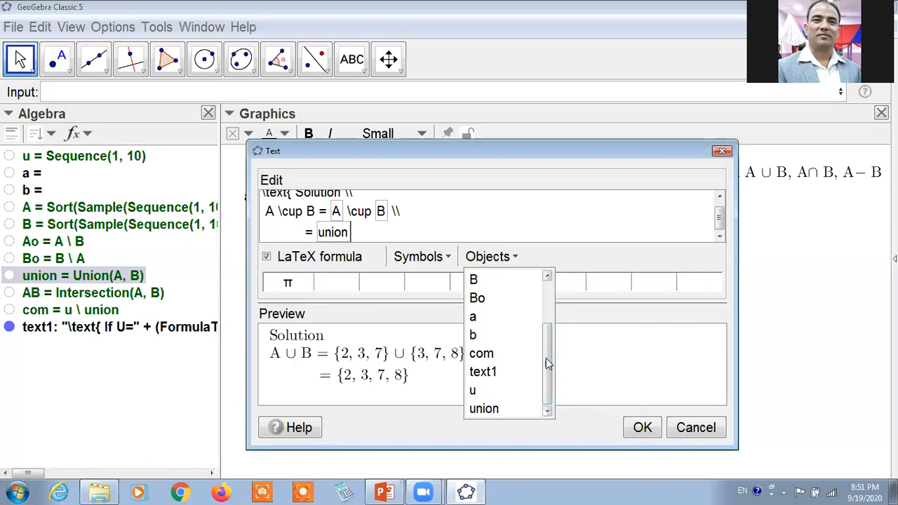
pyautogui.scroll(1, 549, 386)
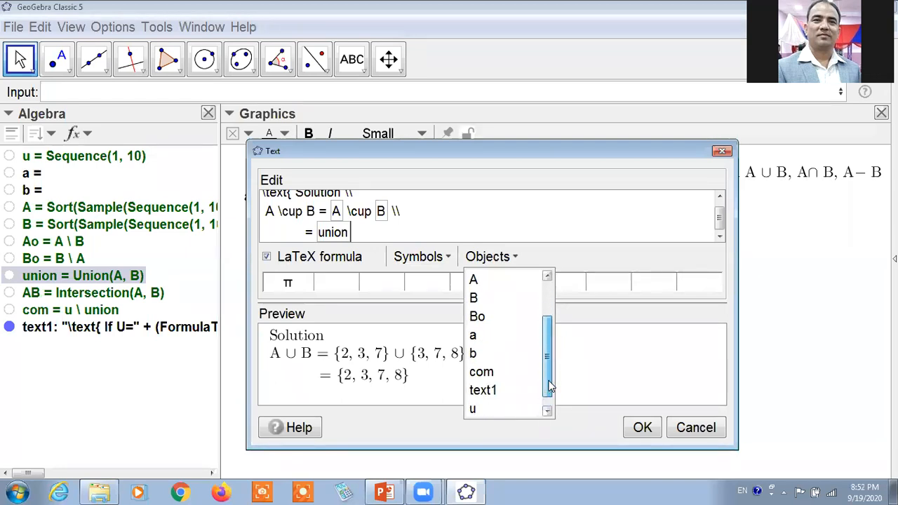
pyautogui.scroll(-1, 549, 386)
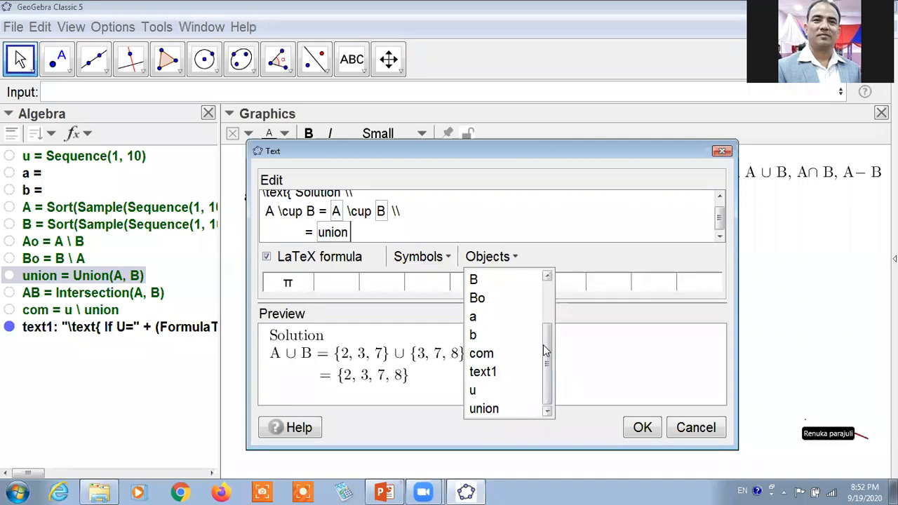
pyautogui.scroll(4, 552, 302)
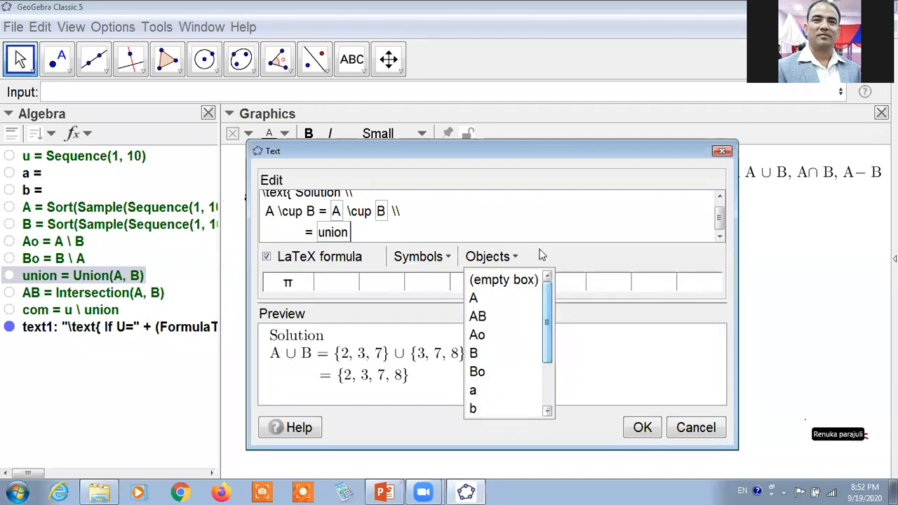
pyautogui.click(609, 356)
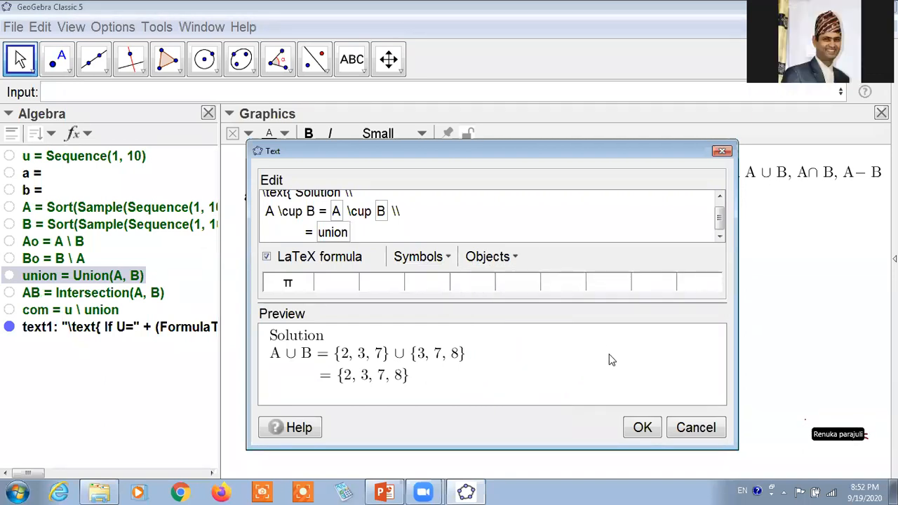
# Confirm the A ∪ B solution text and move it directly below the problem statement.
pyautogui.click(644, 428)
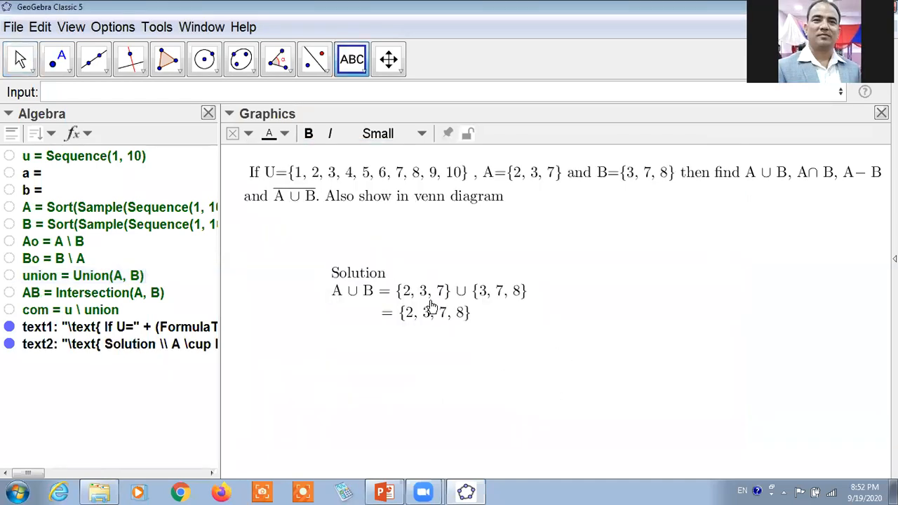
pyautogui.moveTo(353, 269); pyautogui.dragTo(274, 232)
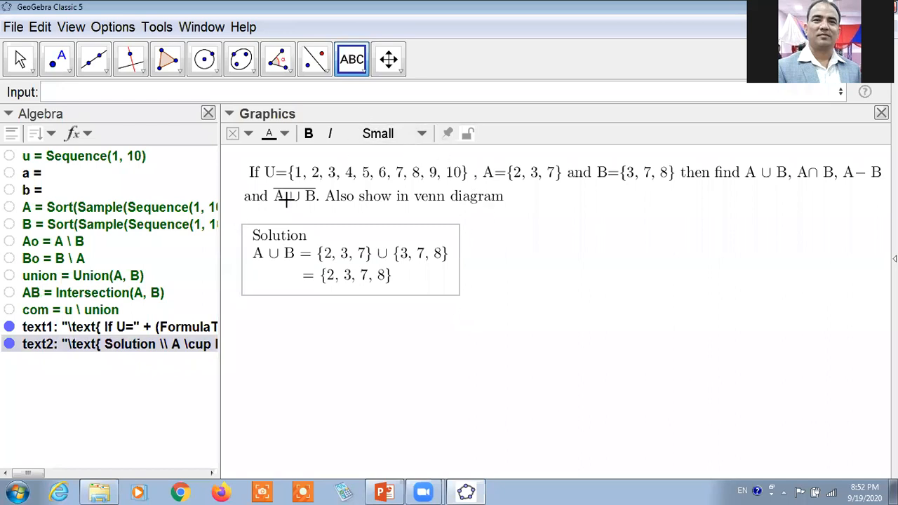
# Start a new LaTeX text in the Graphics view with the line "\text{ A \cap B =".
pyautogui.click(357, 69)
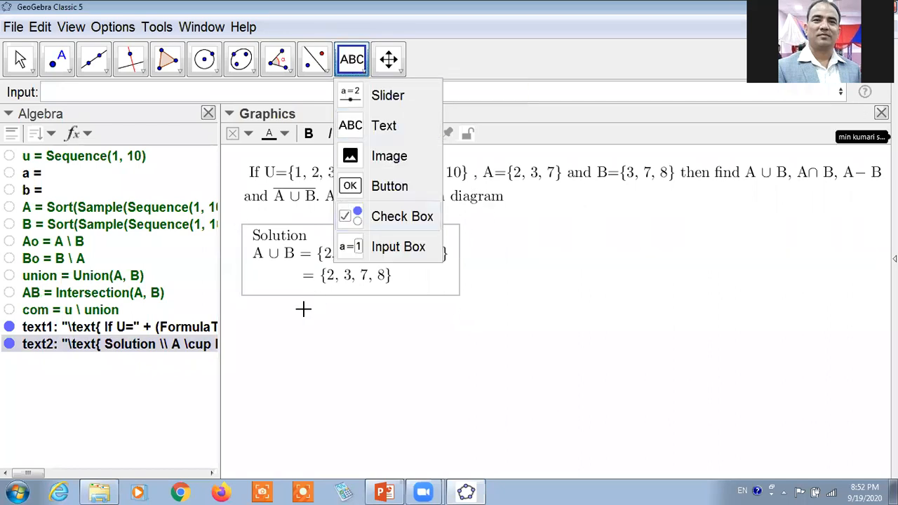
pyautogui.click(307, 275)
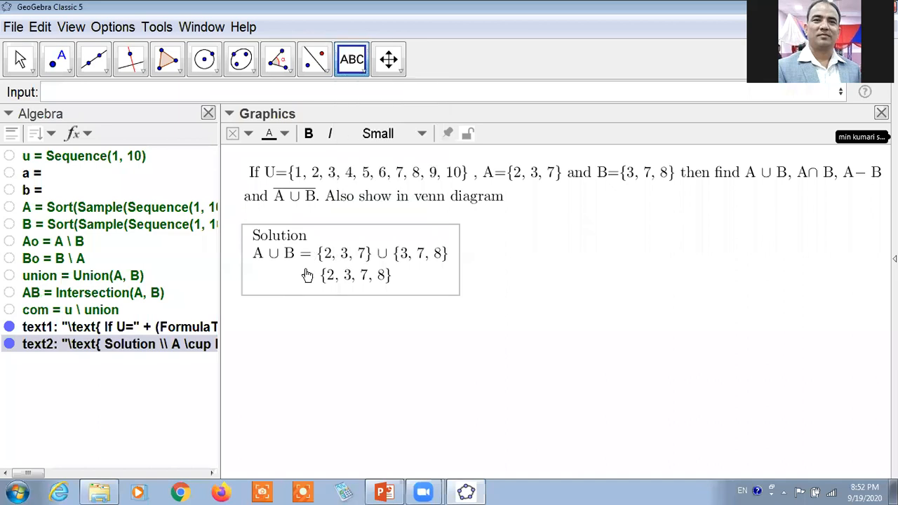
pyautogui.click(307, 275)
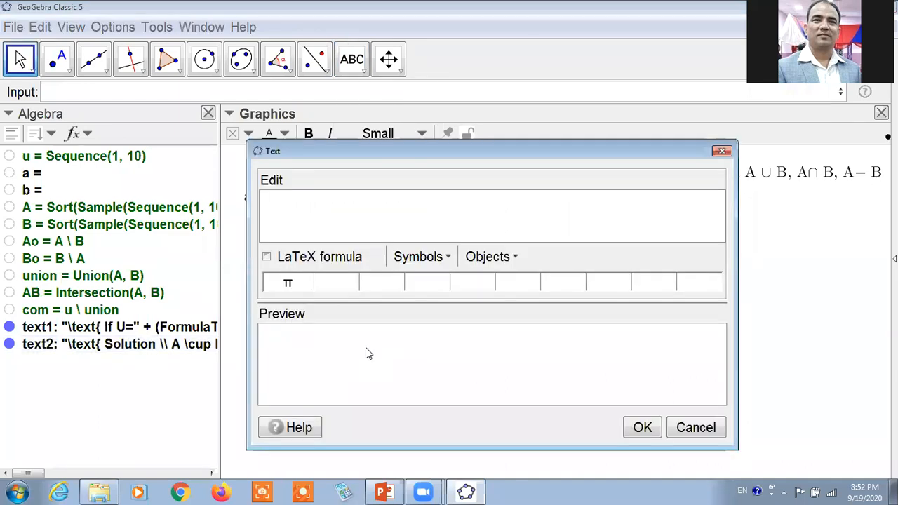
pyautogui.write('\\text{ A')
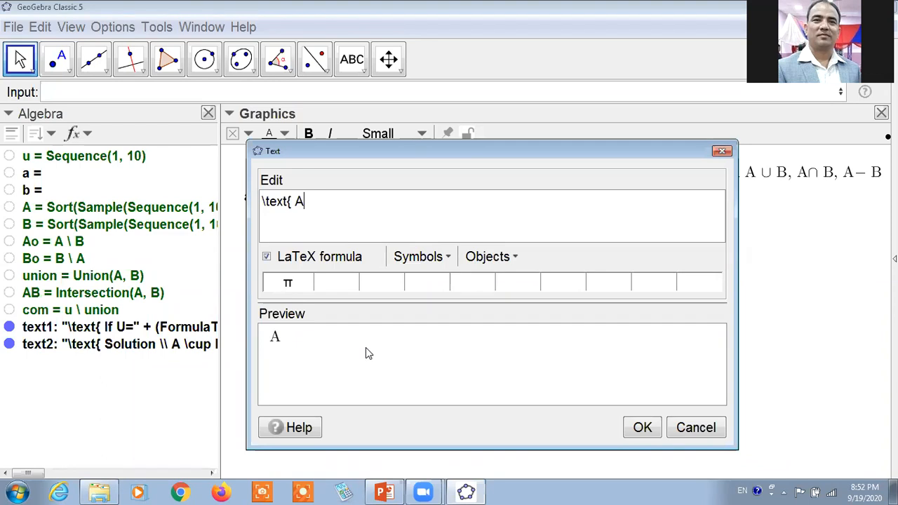
pyautogui.write(' \\cap B')
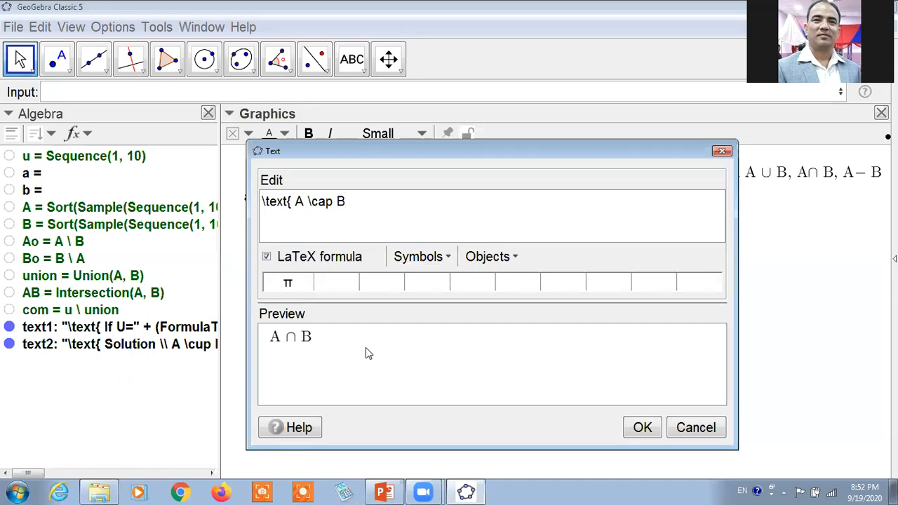
pyautogui.write(' =')
pyautogui.click(430, 257)
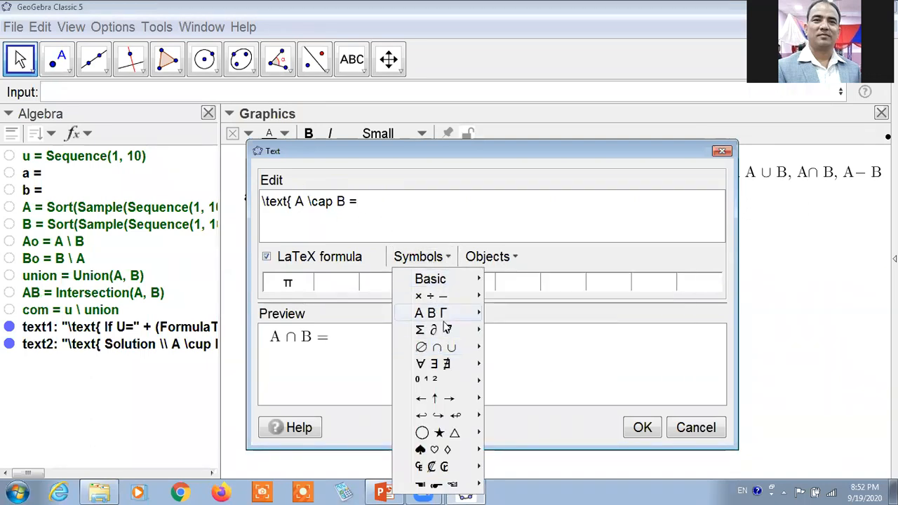
pyautogui.moveTo(452, 351)
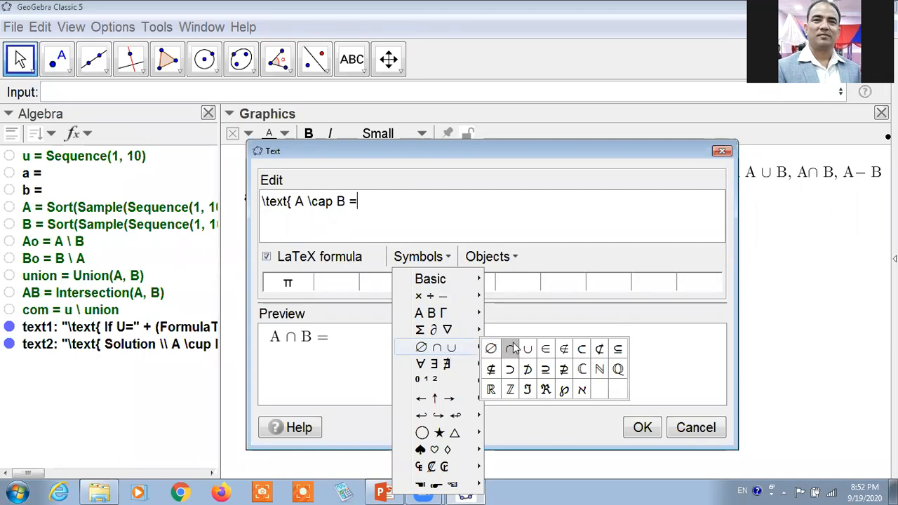
pyautogui.click(544, 251)
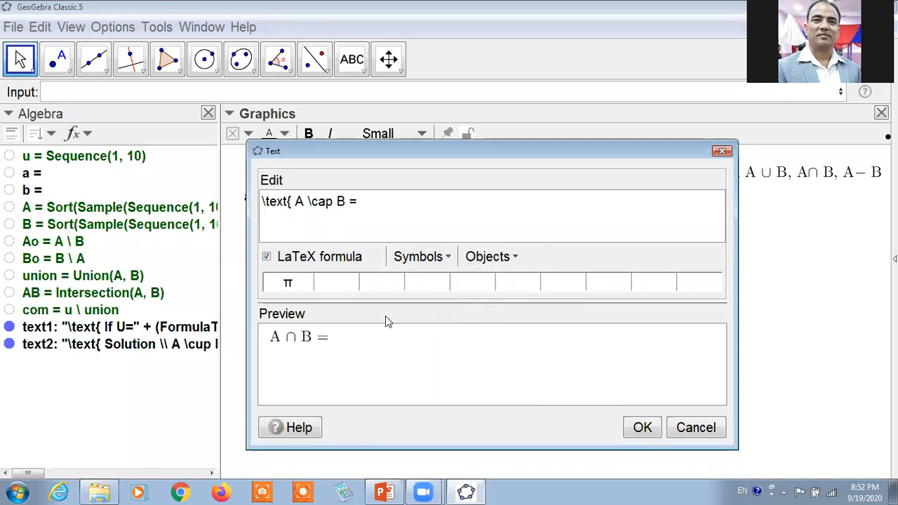
# Complete the intersection line with the linked lists A and B joined by \cap.
pyautogui.click(43, 210)
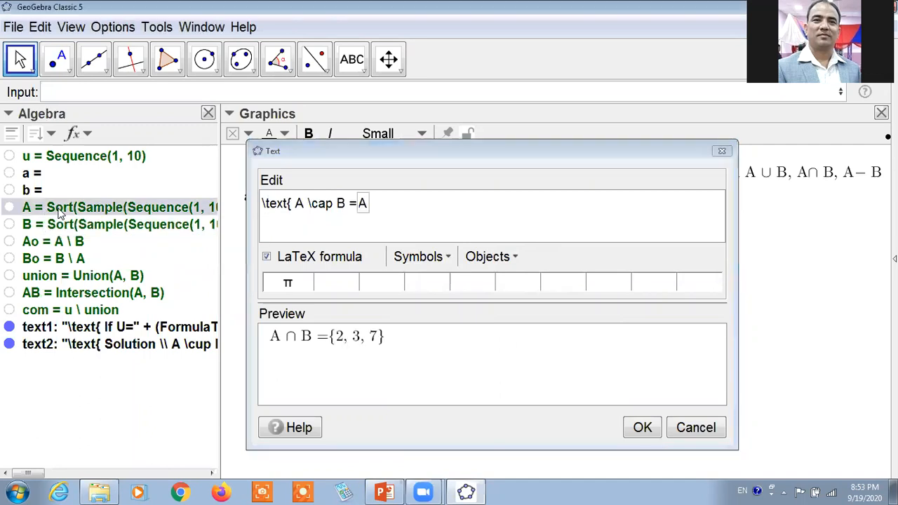
pyautogui.click(322, 241)
pyautogui.write('\\')
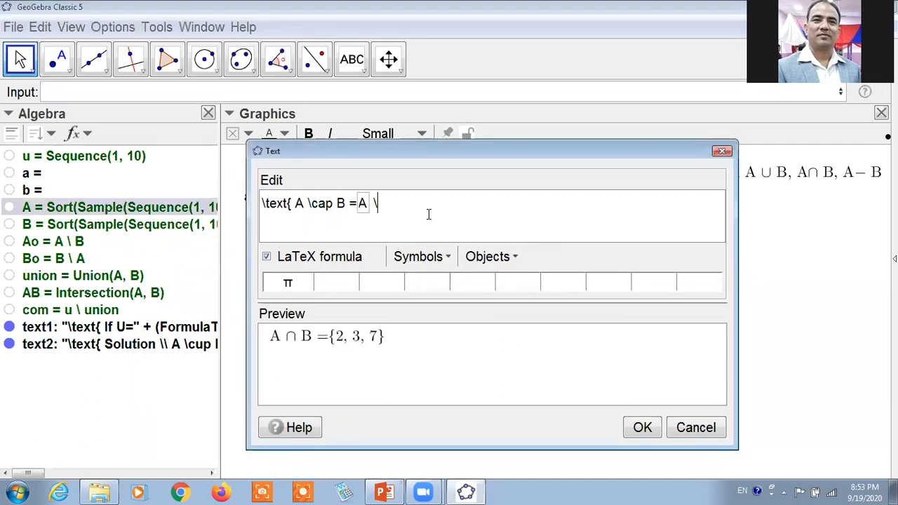
pyautogui.write('cap')
pyautogui.click(168, 229)
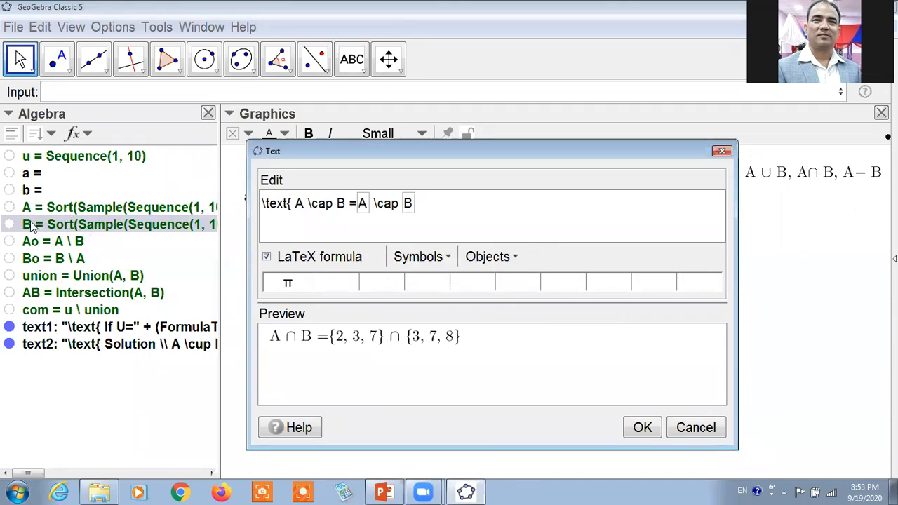
# End the intersection line with a \\ line break and begin a second line with "=".
pyautogui.click(514, 259)
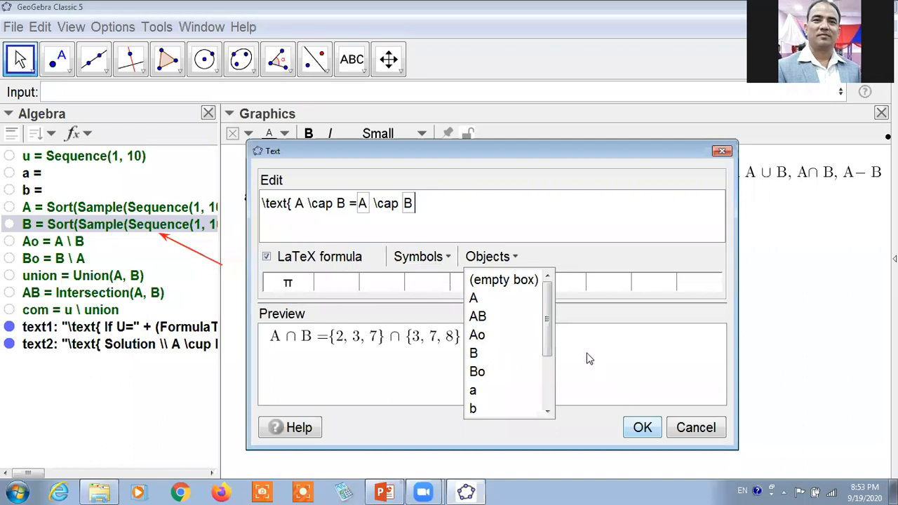
pyautogui.click(503, 227)
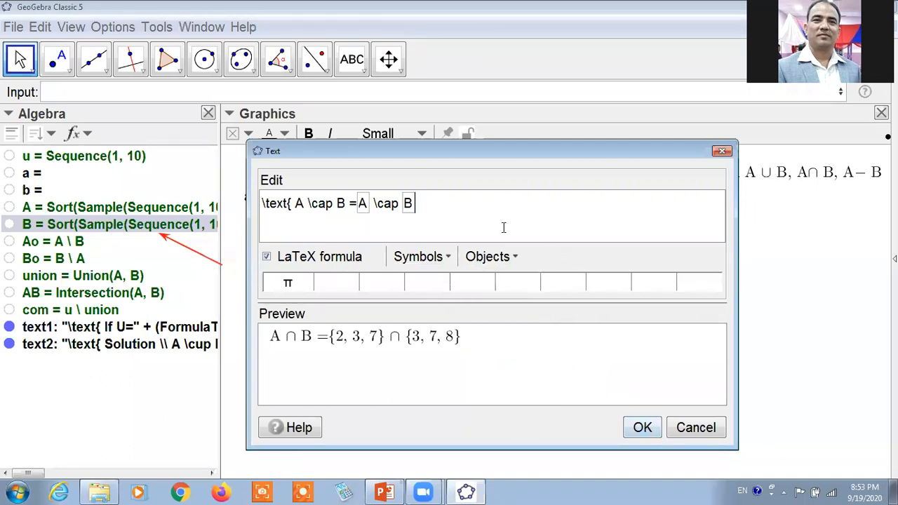
pyautogui.write('\\\\')
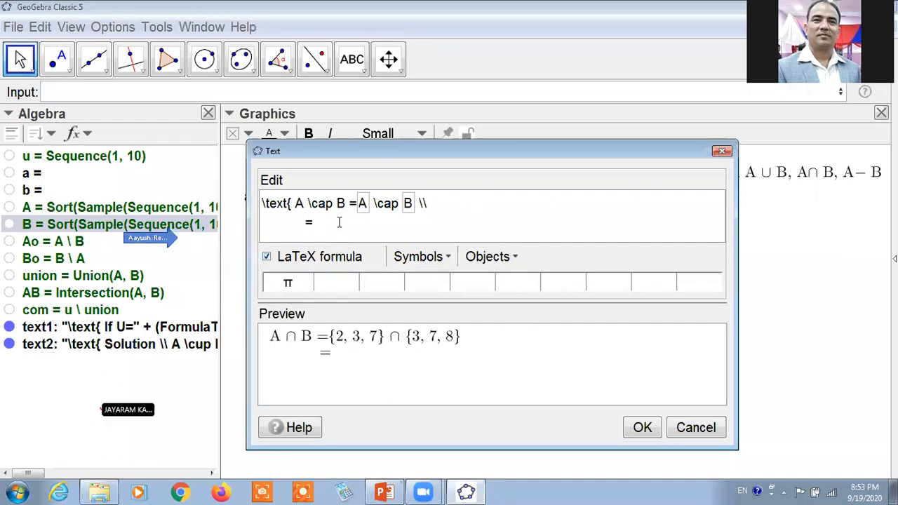
pyautogui.click(496, 87)
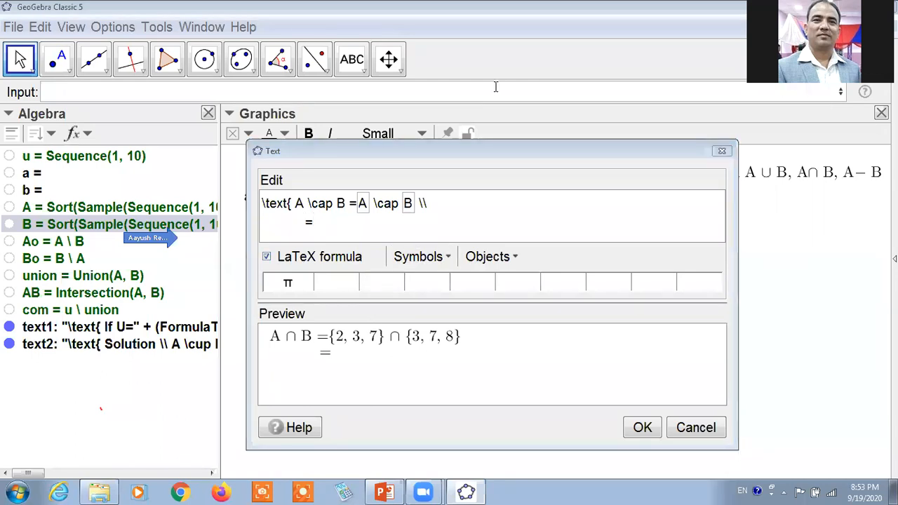
pyautogui.moveTo(224, 254)
pyautogui.mouseDown()
pyautogui.moveTo(155, 289)
pyautogui.moveTo(203, 293)
pyautogui.mouseUp()
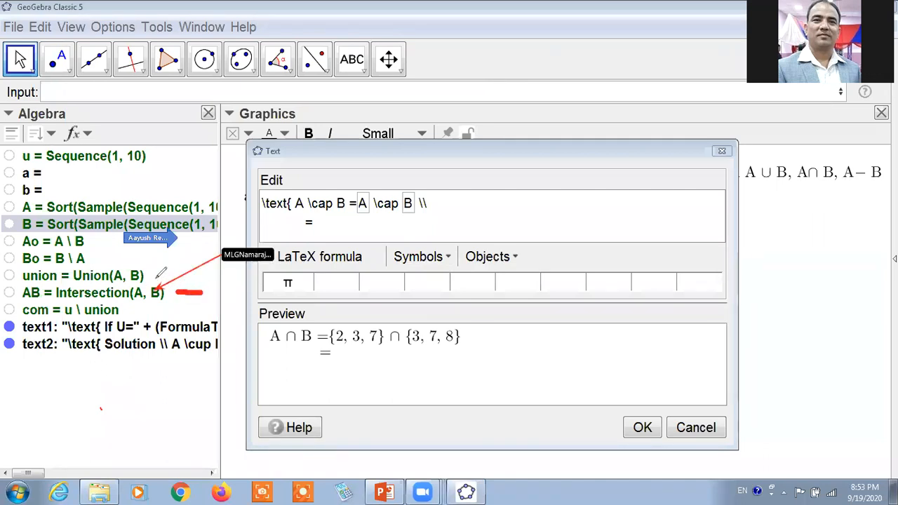
pyautogui.moveTo(21, 283)
pyautogui.mouseDown()
pyautogui.moveTo(174, 280)
pyautogui.moveTo(18, 288)
pyautogui.moveTo(28, 305)
pyautogui.moveTo(151, 306)
pyautogui.moveTo(188, 289)
pyautogui.moveTo(168, 283)
pyautogui.mouseUp()
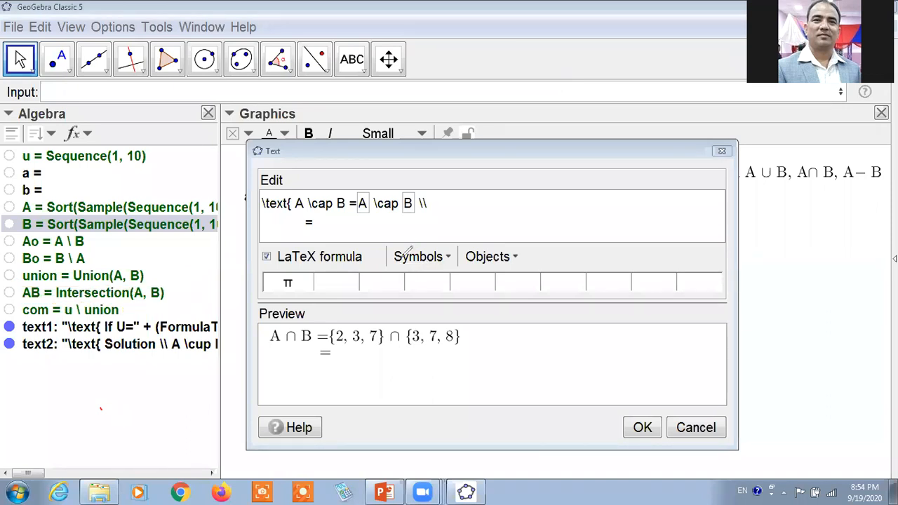
pyautogui.click(658, 76)
# Finish the second line with the linked list AB and align the confirmed text beneath the A ∪ B solution.
pyautogui.click(347, 358)
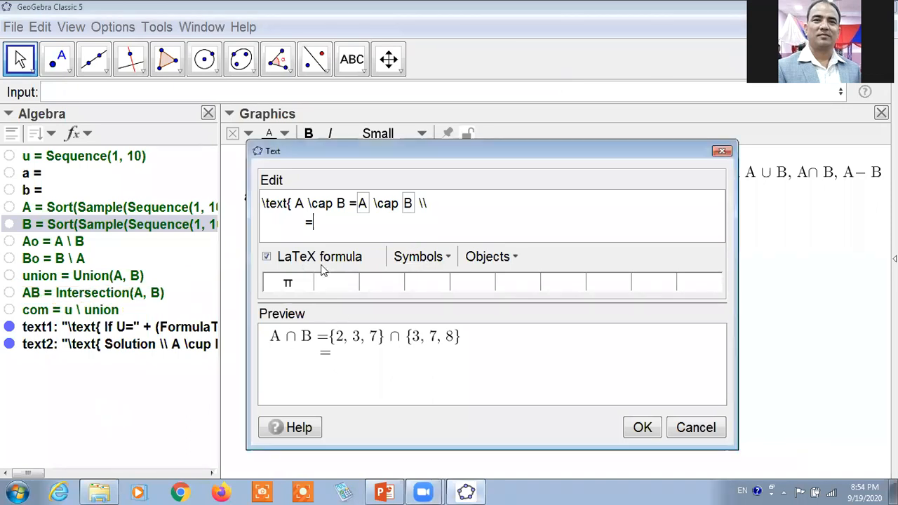
pyautogui.click(68, 299)
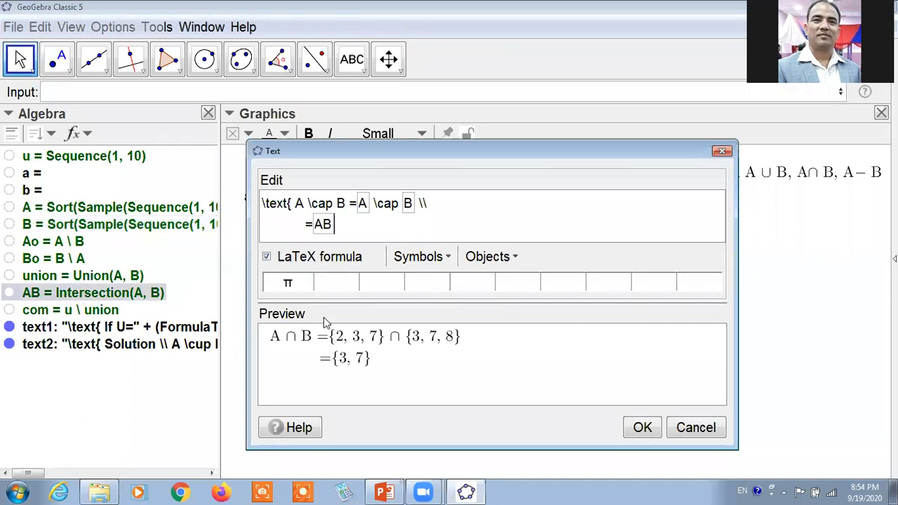
pyautogui.click(643, 428)
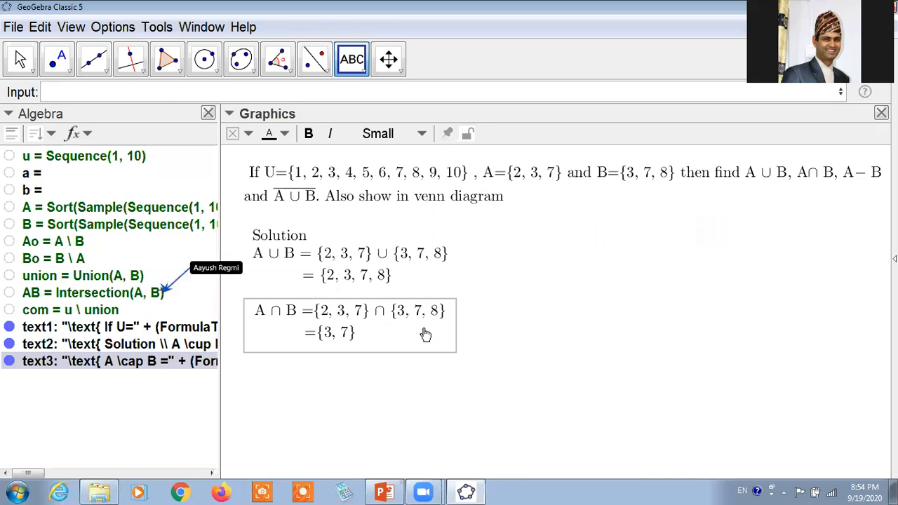
pyautogui.moveTo(423, 341); pyautogui.dragTo(420, 346)
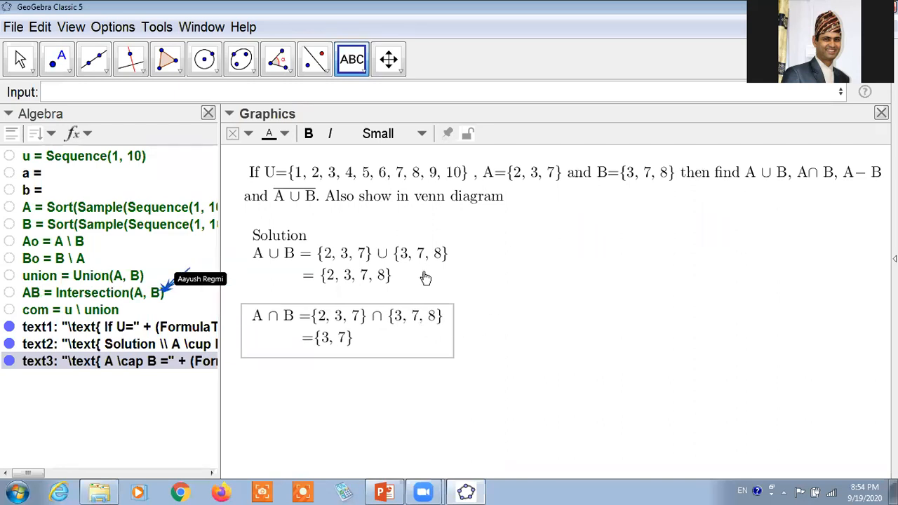
# Start a new LaTeX text below the A ∩ B solution and resize its dialog to uncover more of the problem statement.
pyautogui.click(405, 387)
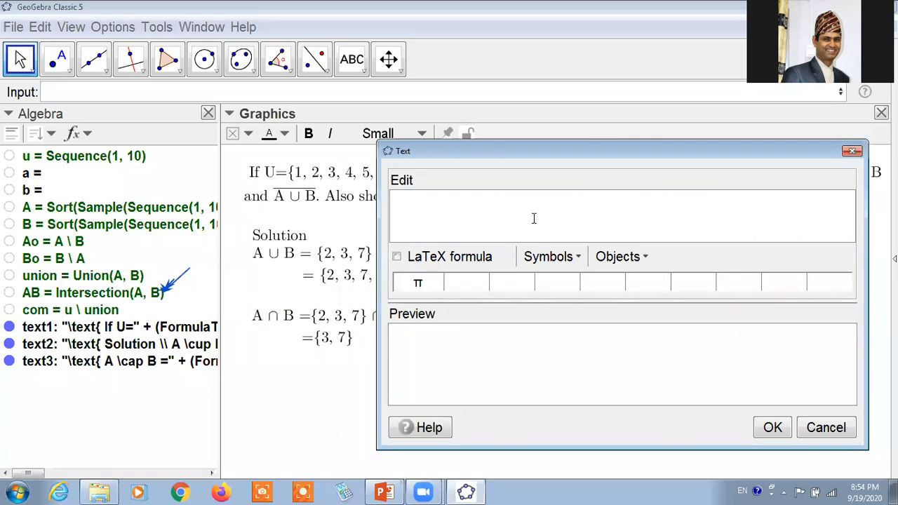
pyautogui.click(397, 257)
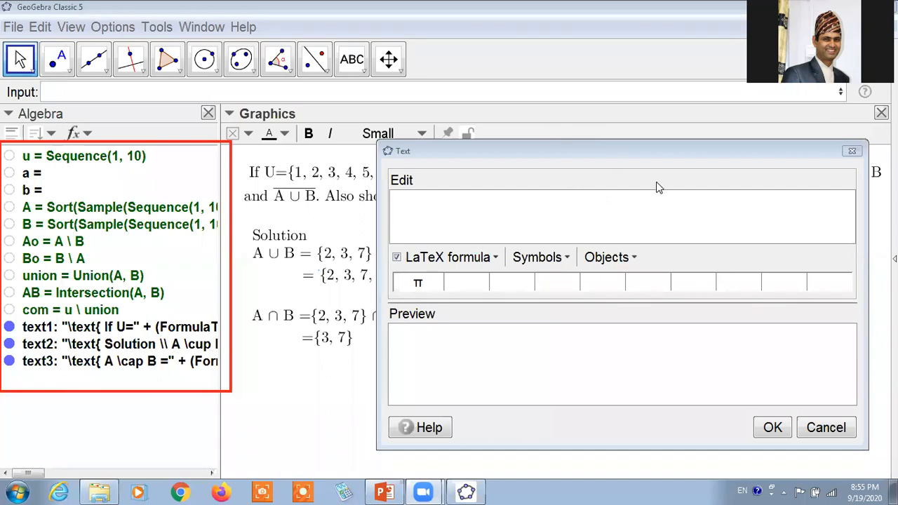
pyautogui.click(794, 194)
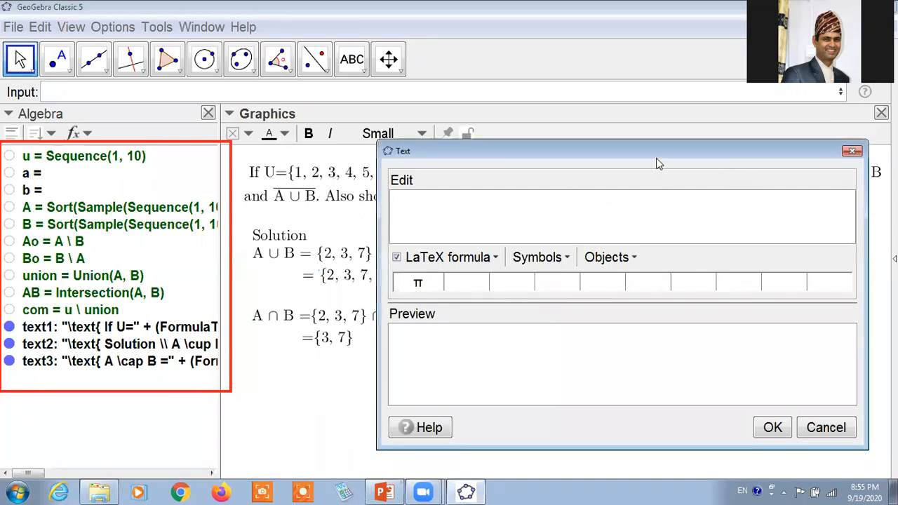
pyautogui.moveTo(866, 213); pyautogui.dragTo(774, 214)
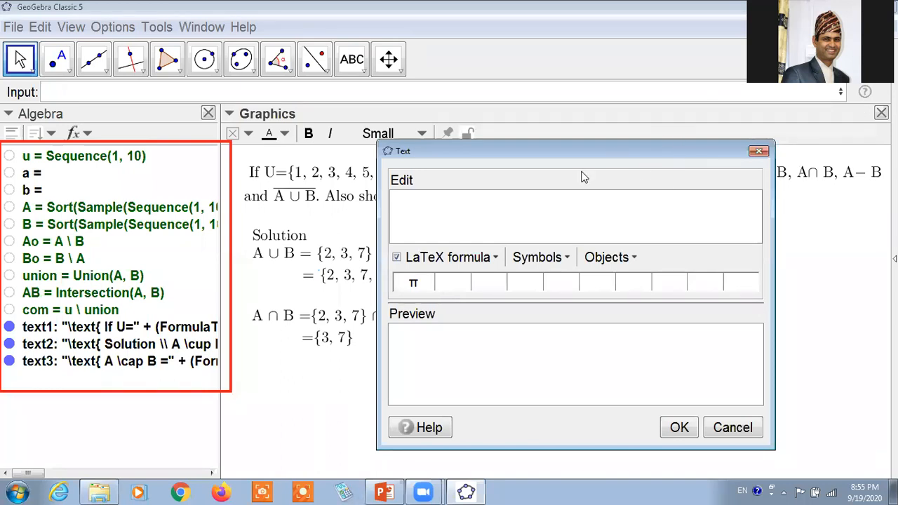
pyautogui.click(344, 214)
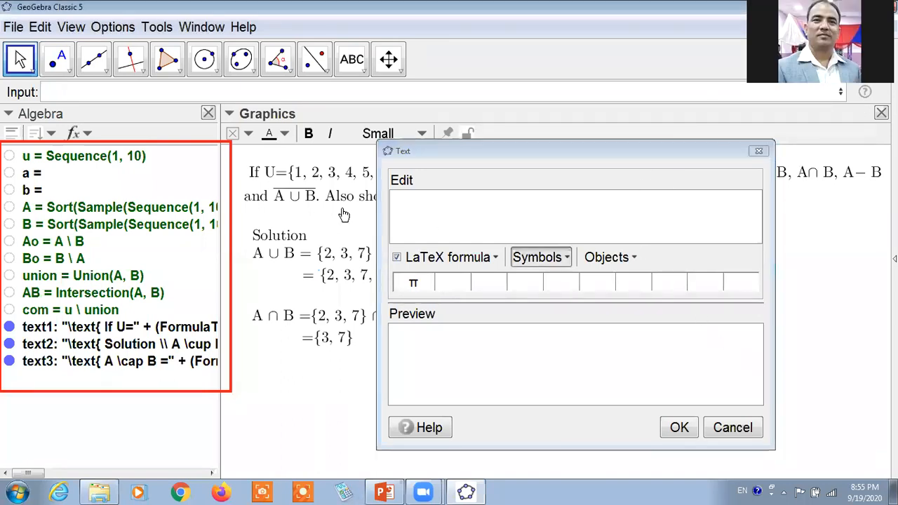
pyautogui.click(249, 237)
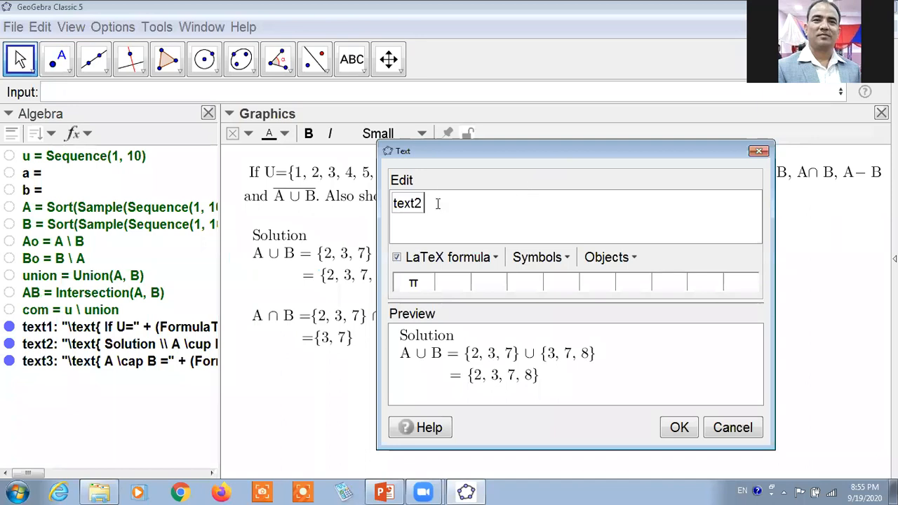
pyautogui.press('BackSpace')
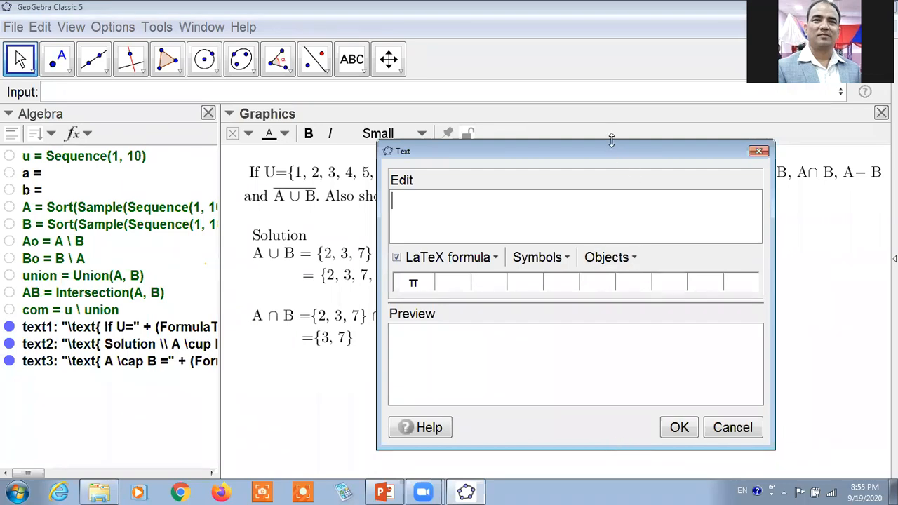
pyautogui.moveTo(611, 141); pyautogui.dragTo(610, 92)
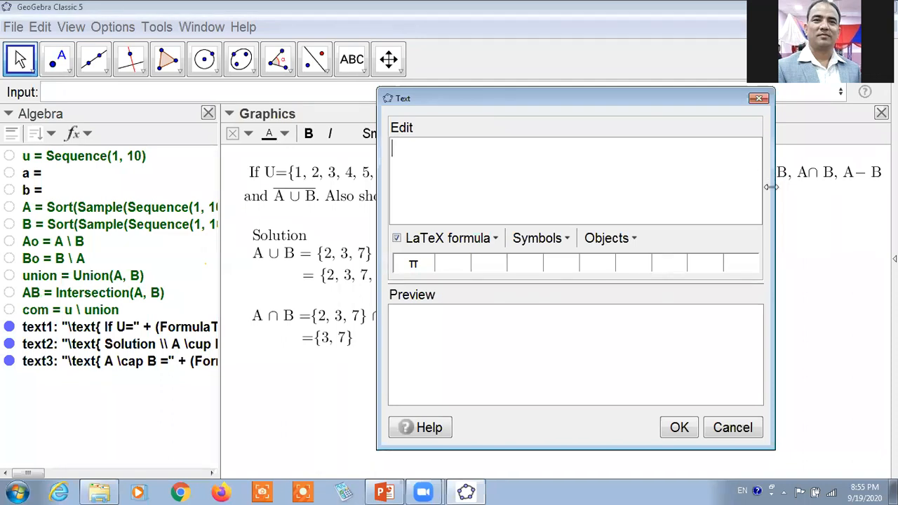
pyautogui.moveTo(771, 187); pyautogui.dragTo(749, 186)
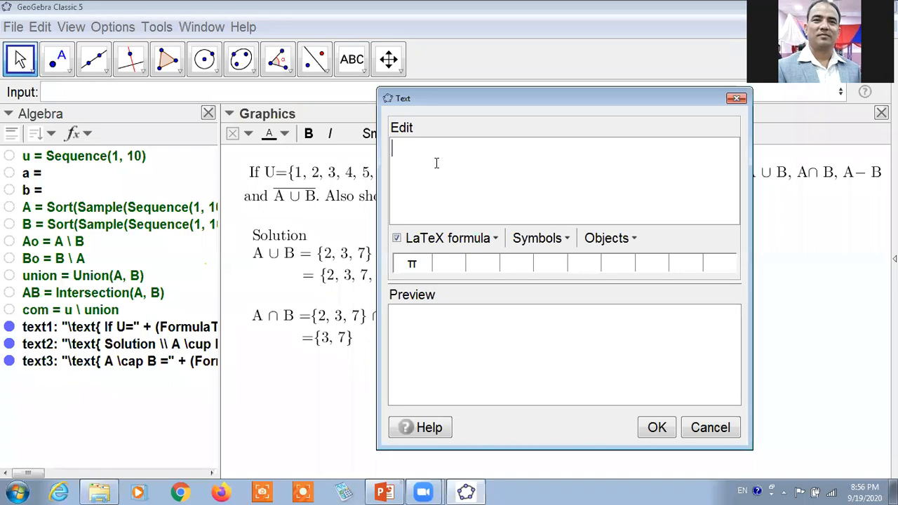
# Enter "A \minus B=" as the beginning of the difference formula.
pyautogui.write('A \\minus B= A')
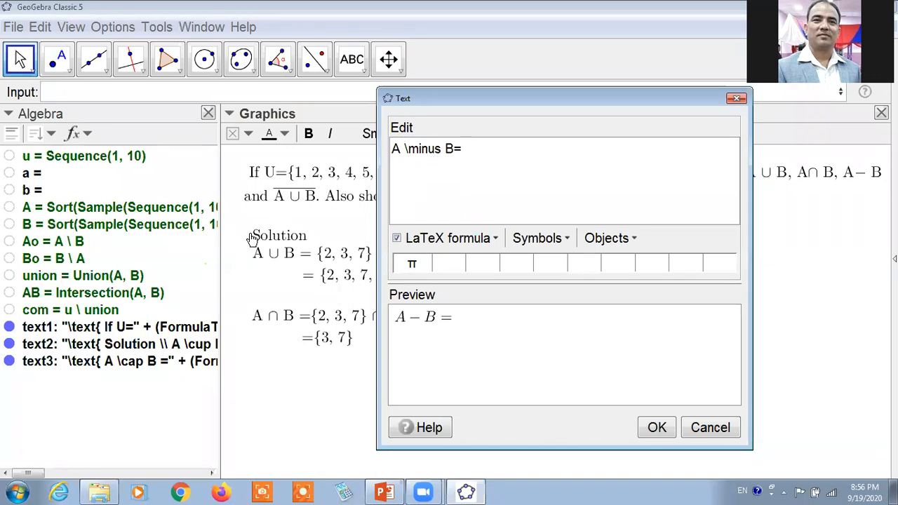
# Complete the difference line with the linked lists A and B joined by \minus.
pyautogui.click(61, 210)
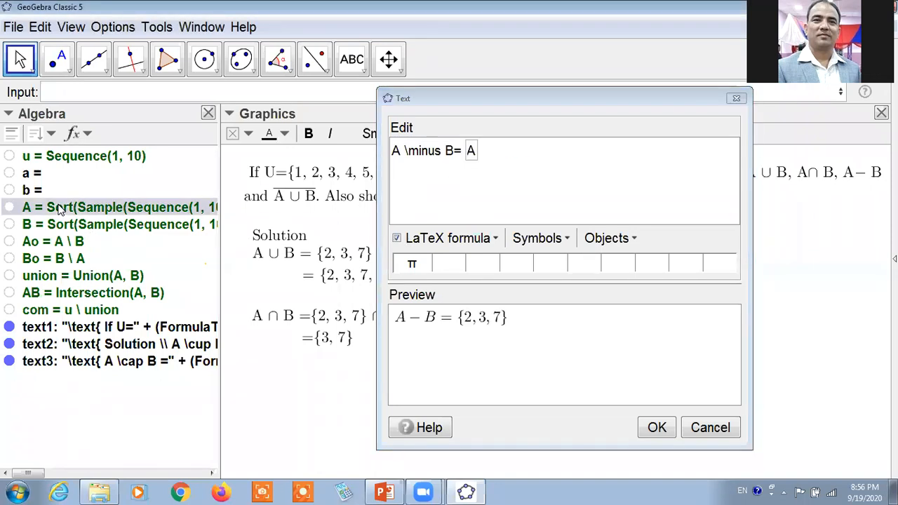
pyautogui.click(526, 150)
pyautogui.write('\\m')
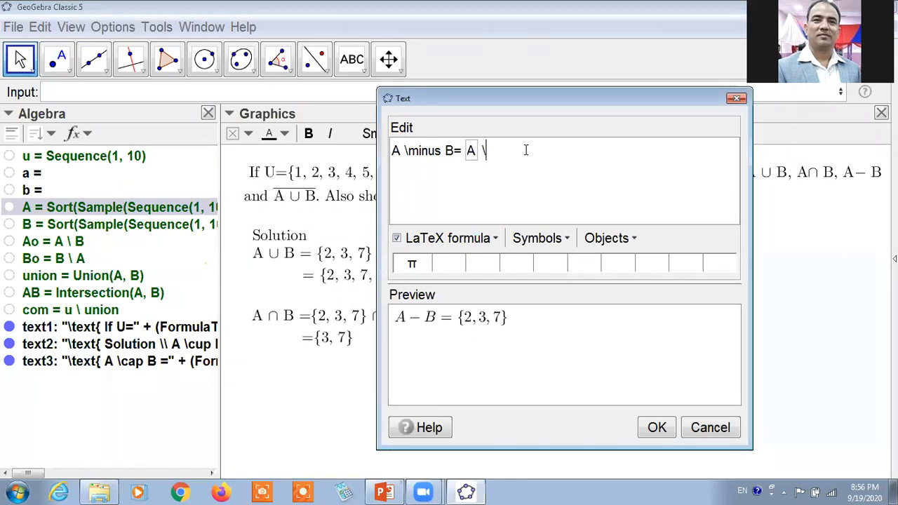
pyautogui.write('inus')
pyautogui.click(131, 226)
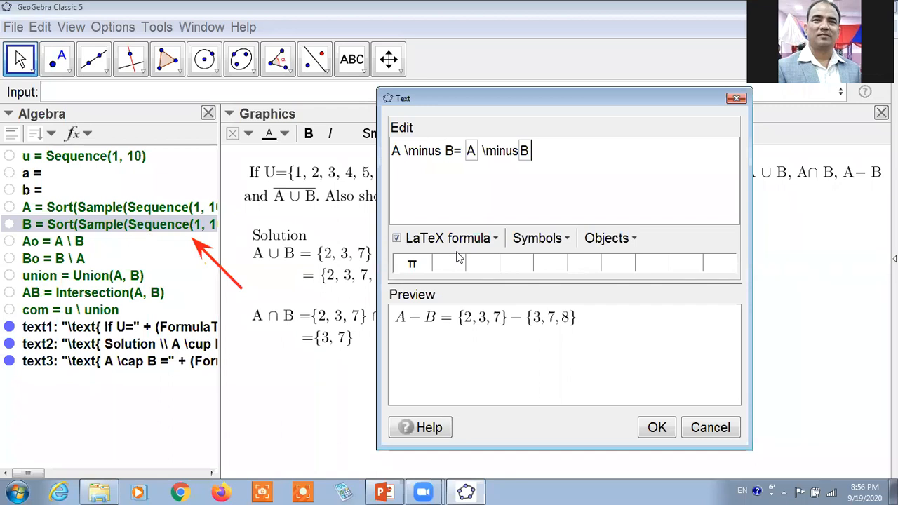
# End the difference line with a \\ line break and begin a second line with "=".
pyautogui.click(635, 239)
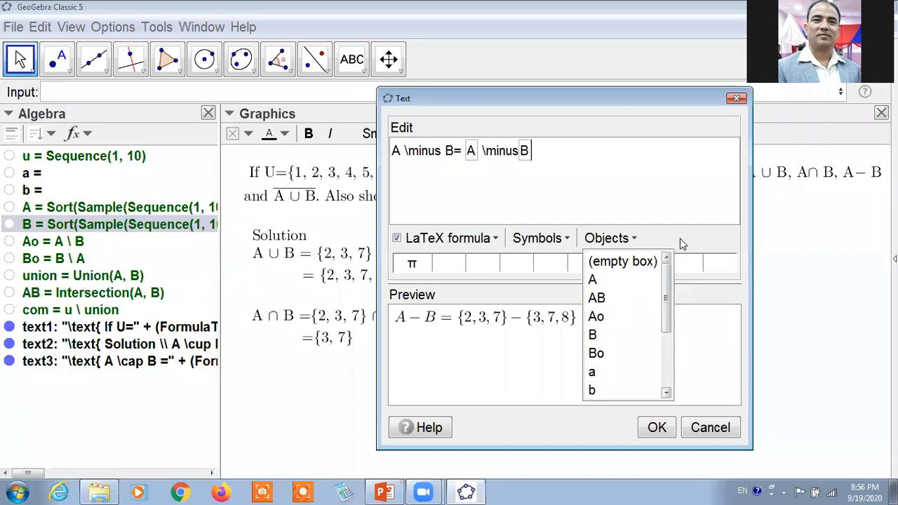
pyautogui.click(559, 161)
pyautogui.write('\\\\ ')
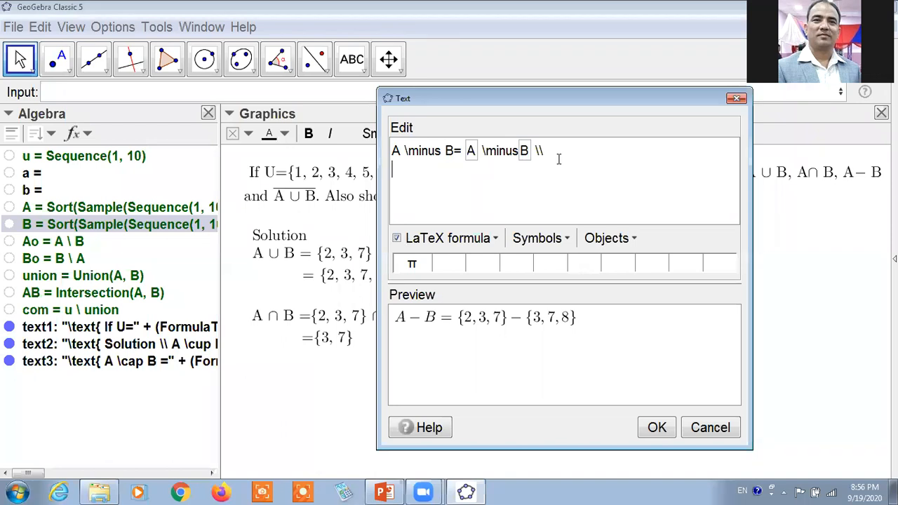
pyautogui.write('=')
# Prefix the difference formula with "\text{" and indent the second line so its equals sign sits beneath the first one.
pyautogui.press('Up')
pyautogui.write('\\')
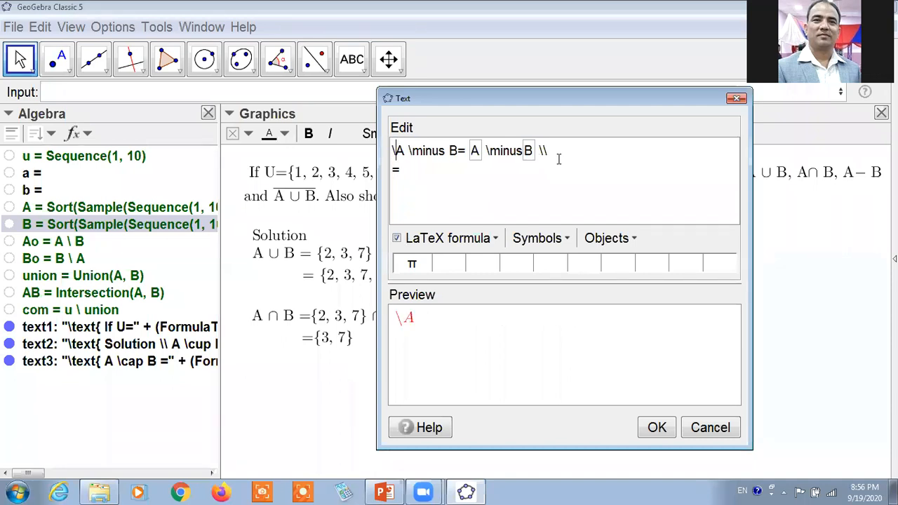
pyautogui.write('text{')
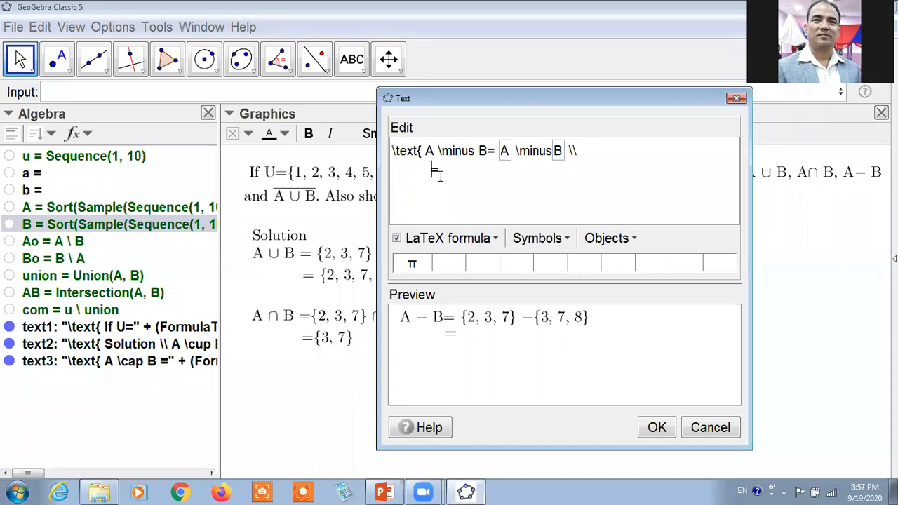
pyautogui.press('BackSpace')
pyautogui.click(137, 249)
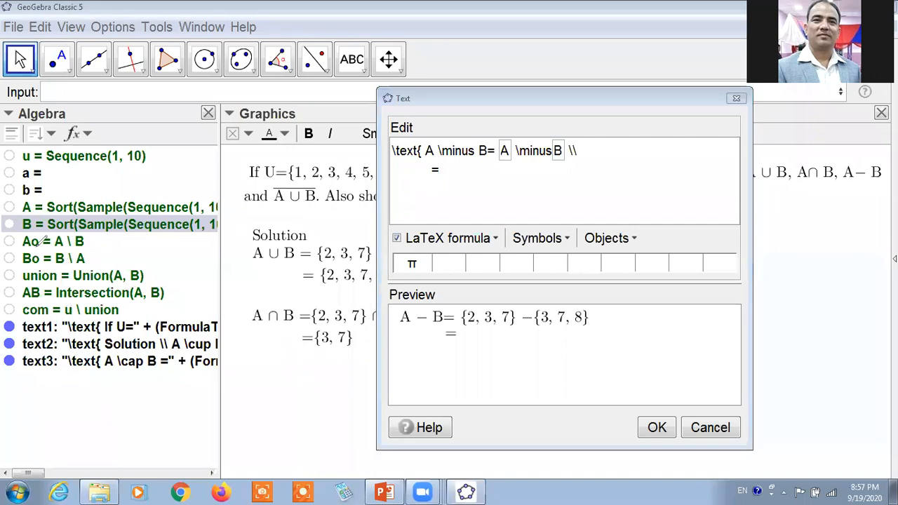
pyautogui.moveTo(239, 247); pyautogui.dragTo(80, 241)
pyautogui.moveTo(12, 245); pyautogui.dragTo(96, 249)
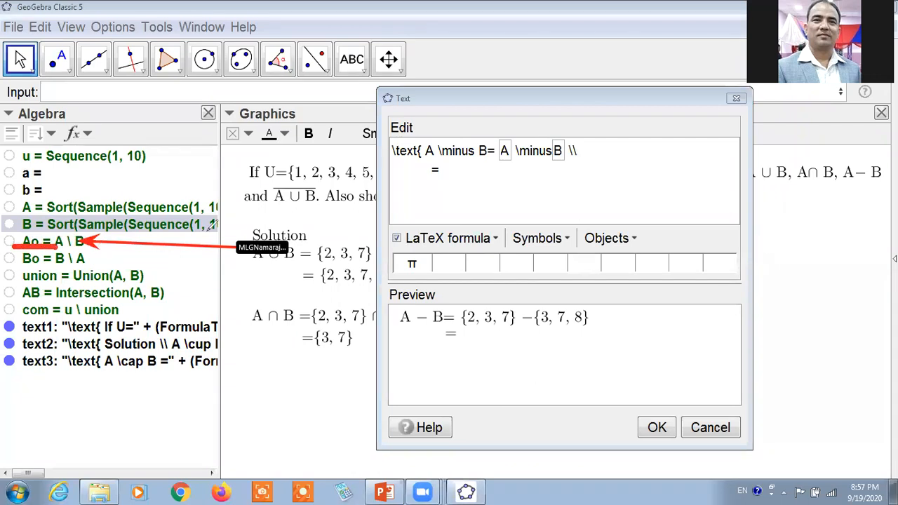
pyautogui.click(646, 89)
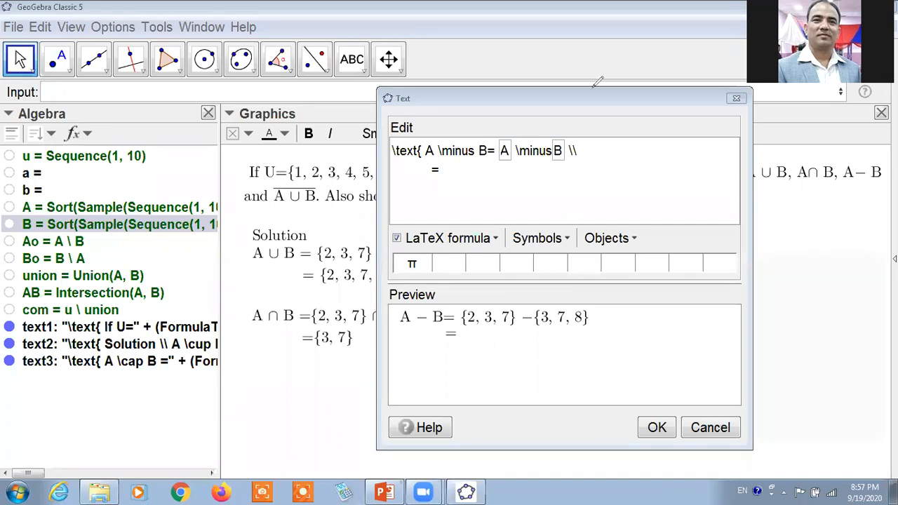
# Finish the second line with the linked list Ao and align the confirmed text beneath the A ∩ B solution.
pyautogui.click(483, 172)
pyautogui.click(30, 246)
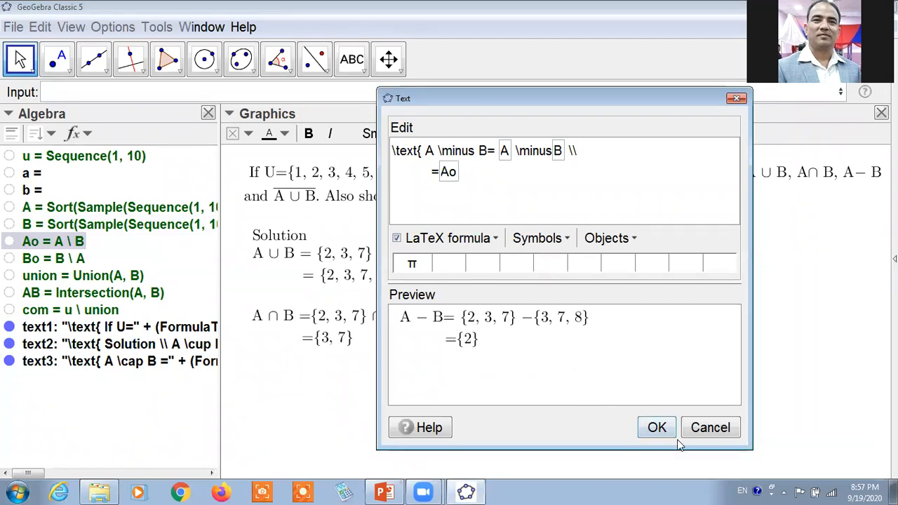
pyautogui.click(661, 427)
pyautogui.moveTo(417, 398); pyautogui.dragTo(320, 381)
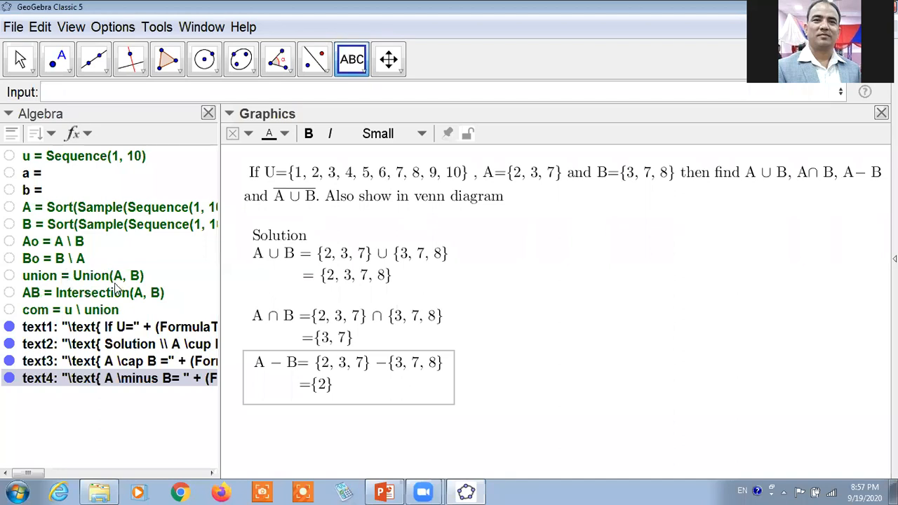
# Start a new LaTeX text in the Graphics view with "\text{ \overline{".
pyautogui.click(354, 67)
pyautogui.click(521, 247)
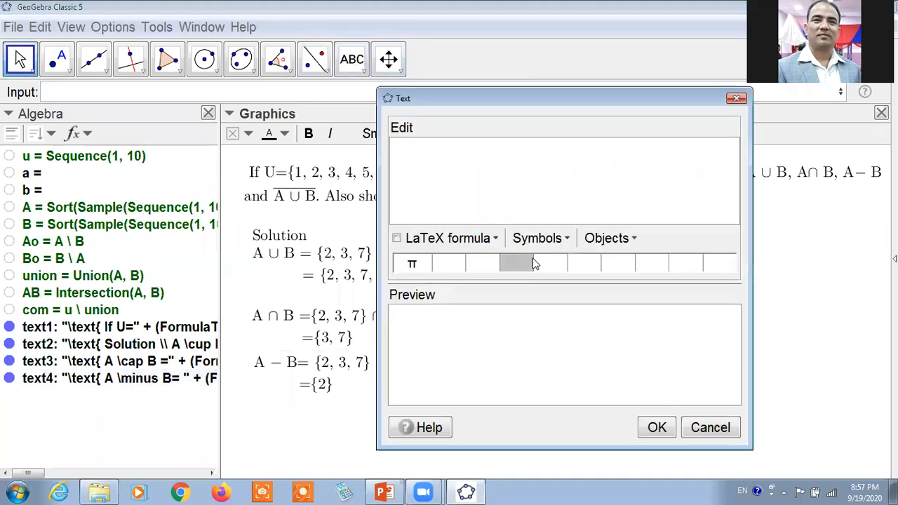
pyautogui.write('\\text{ \\overline')
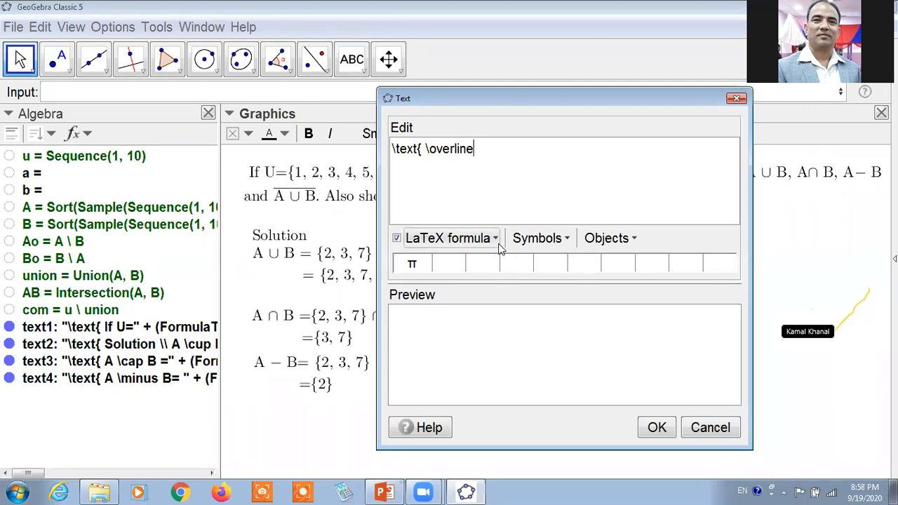
pyautogui.write('{')
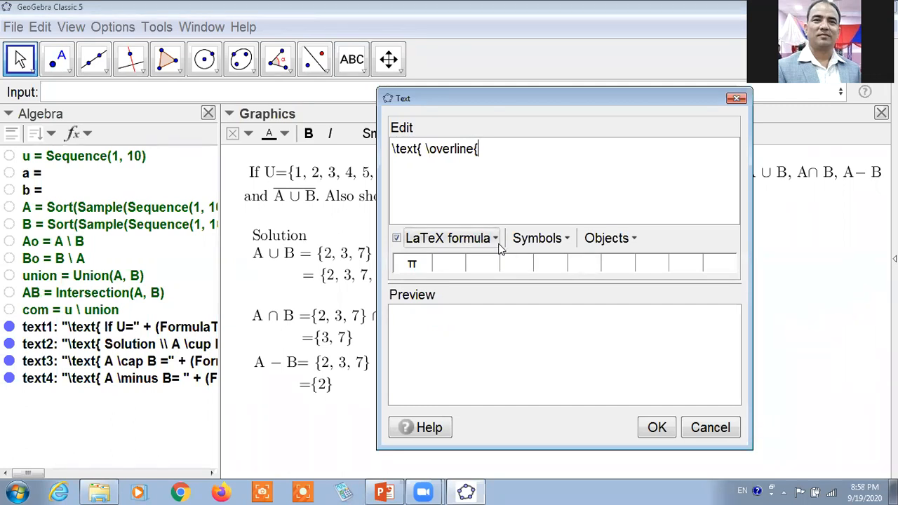
pyautogui.write('}')
# Fill the overline braces with "A \cup B" and add "=" after them.
pyautogui.press('Left')
pyautogui.write('A \\cup')
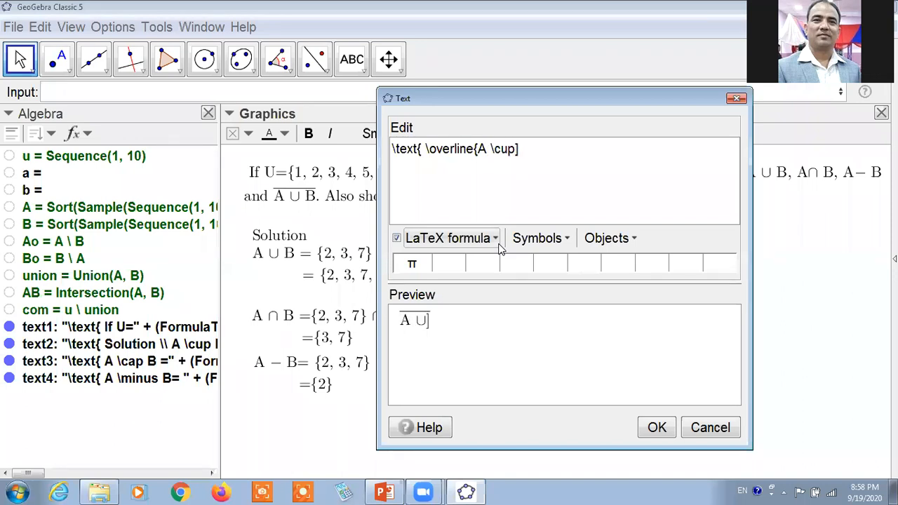
pyautogui.write(' B')
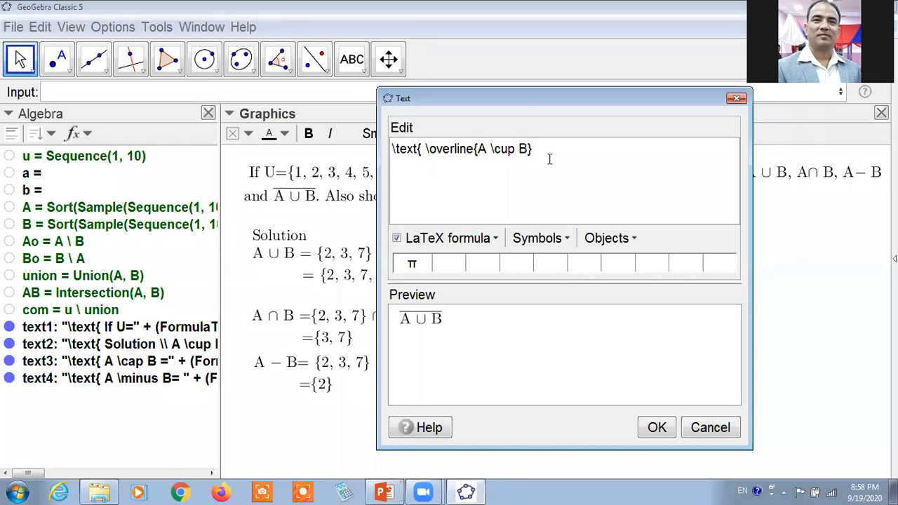
pyautogui.write('=')
pyautogui.click(522, 55)
pyautogui.moveTo(554, 139)
pyautogui.mouseDown()
pyautogui.moveTo(556, 172)
pyautogui.moveTo(576, 185)
pyautogui.moveTo(584, 139)
pyautogui.mouseUp()
pyautogui.moveTo(595, 158)
pyautogui.mouseDown()
pyautogui.moveTo(629, 163)
pyautogui.moveTo(647, 181)
pyautogui.moveTo(662, 143)
pyautogui.moveTo(678, 172)
pyautogui.moveTo(677, 155)
pyautogui.moveTo(671, 160)
pyautogui.moveTo(719, 146)
pyautogui.moveTo(736, 187)
pyautogui.moveTo(727, 184)
pyautogui.mouseUp()
pyautogui.moveTo(733, 133); pyautogui.dragTo(734, 194)
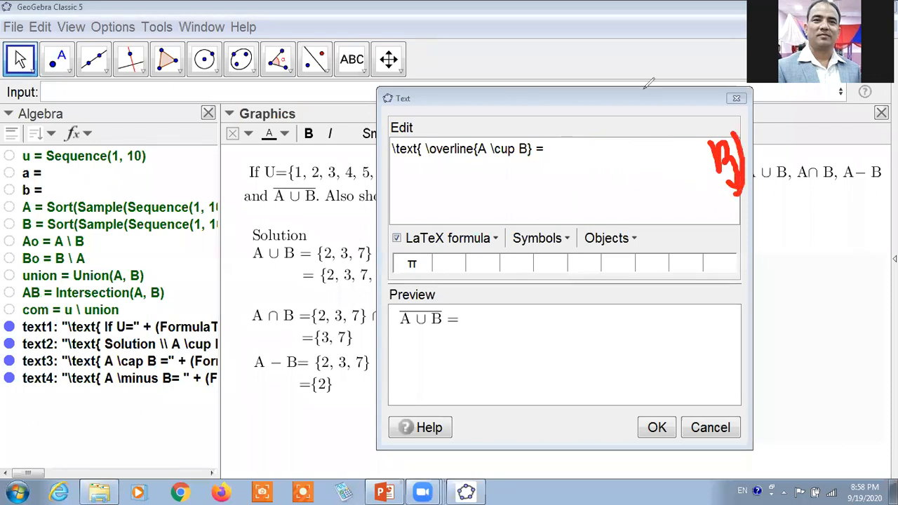
# Complete the complement line with "U- ( A\cup B)" after the equals sign.
pyautogui.click(571, 154)
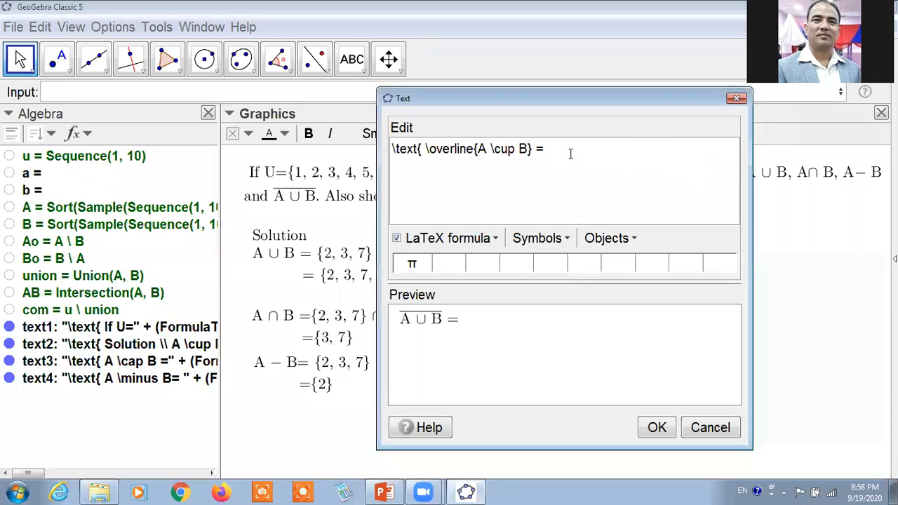
pyautogui.write('U- (')
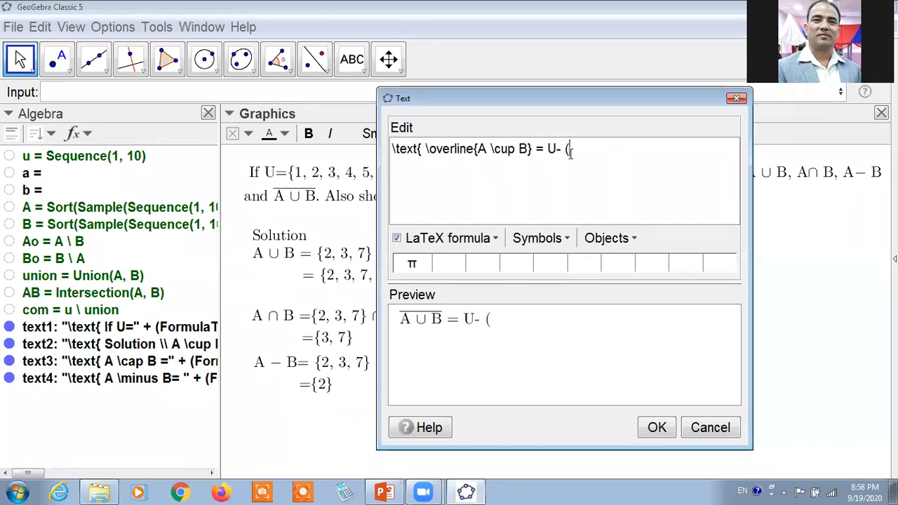
pyautogui.write('A\\cupB')
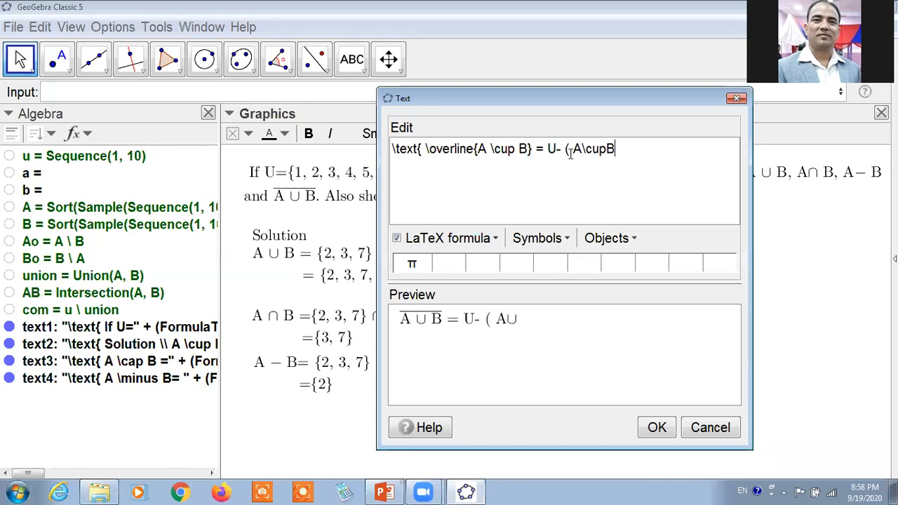
pyautogui.press('BackSpace')
pyautogui.write('B)')
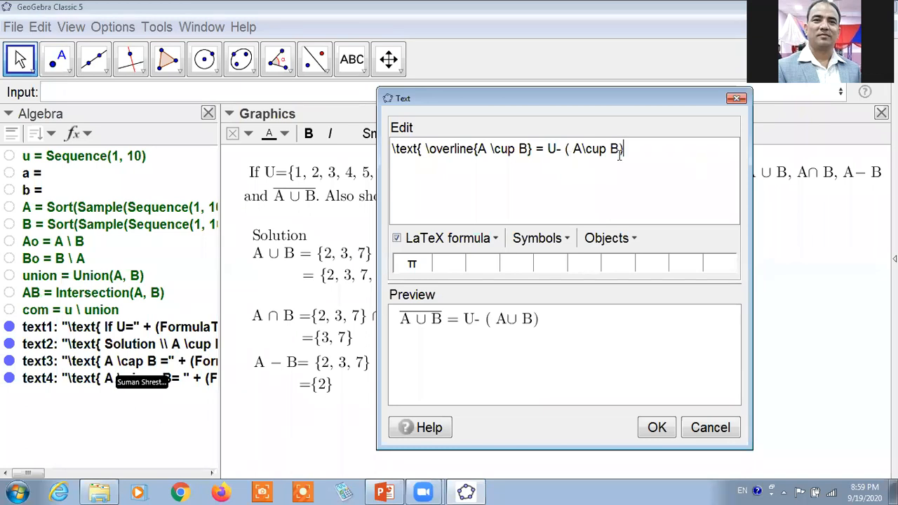
pyautogui.write(' \\\\')
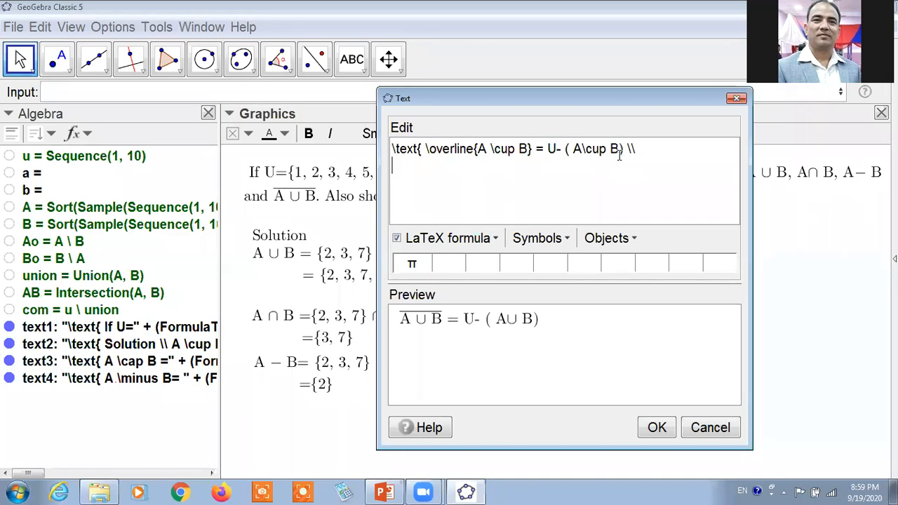
pyautogui.write('=')
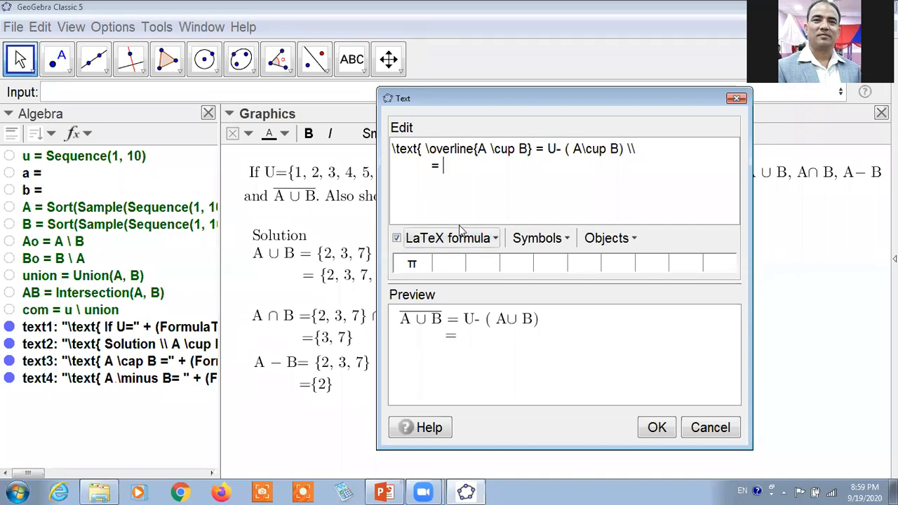
# Add a second line to the complement solution reading "= u \minus union", with u and union as linked objects.
pyautogui.click(634, 240)
pyautogui.moveTo(669, 318); pyautogui.dragTo(670, 393)
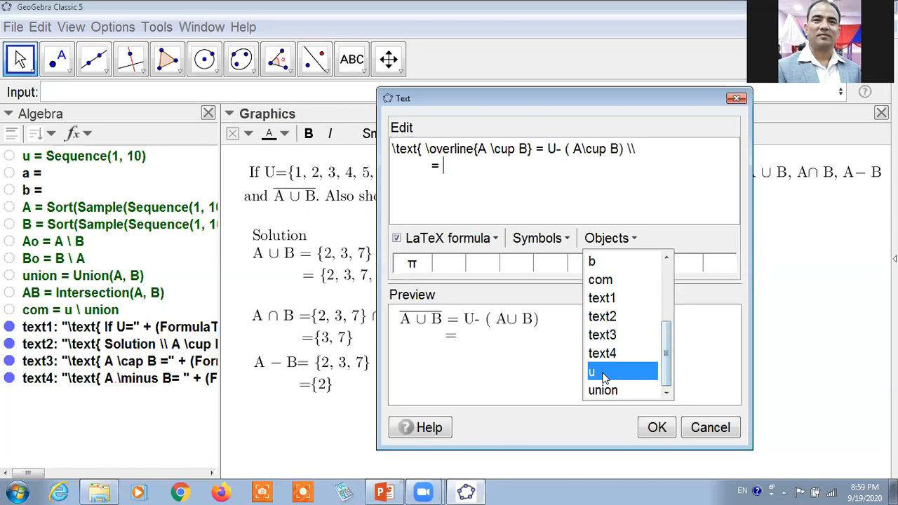
pyautogui.click(603, 370)
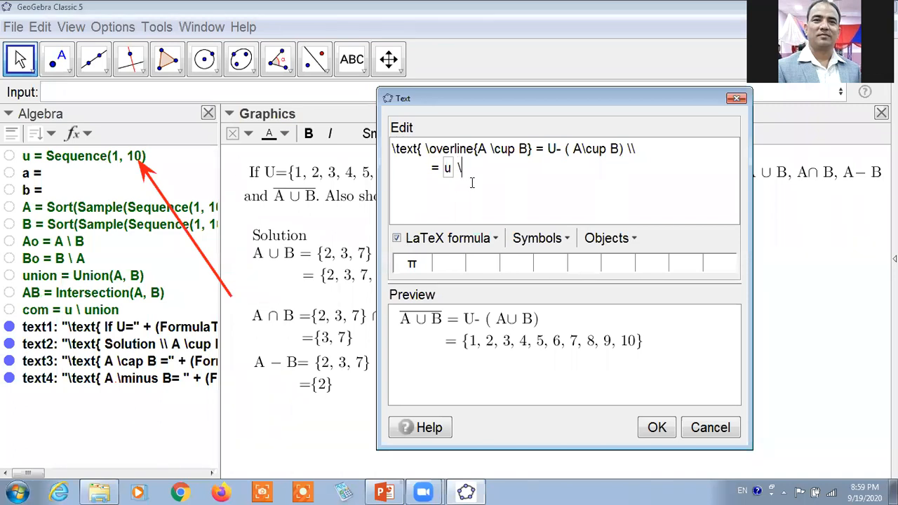
pyautogui.write('minus')
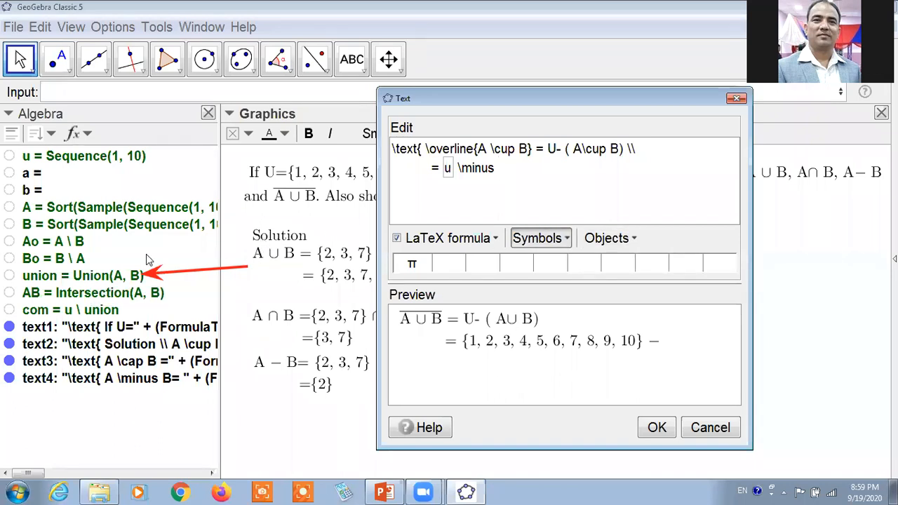
pyautogui.click(79, 277)
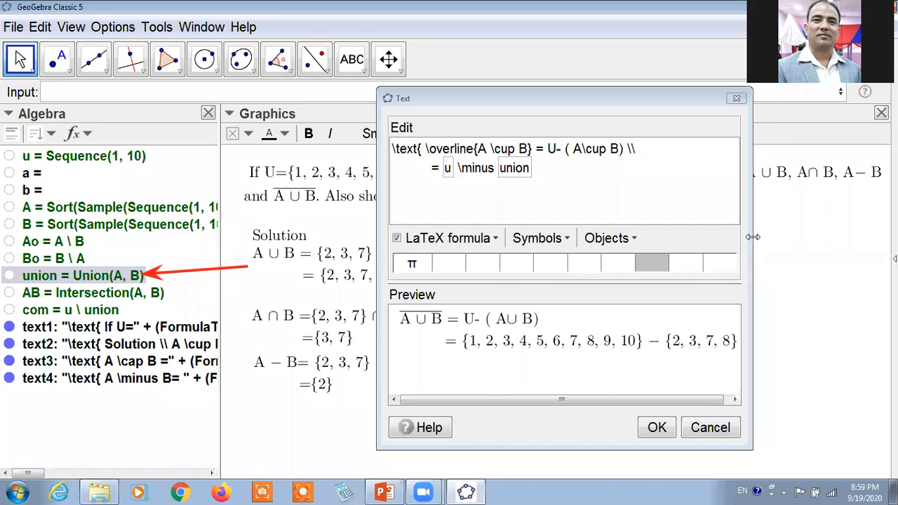
# End the second line with "\\" and start a third line with "=".
pyautogui.click(550, 190)
pyautogui.write('\\\\')
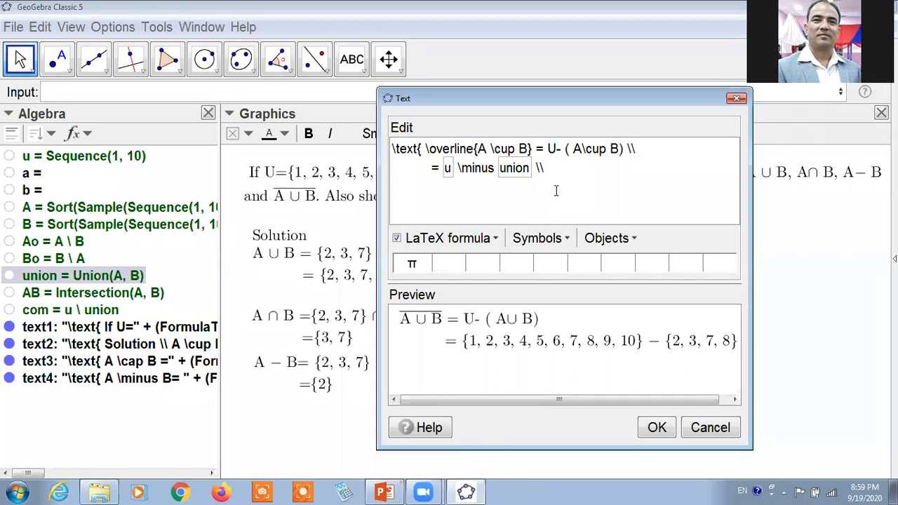
pyautogui.press('Return')
pyautogui.write('=')
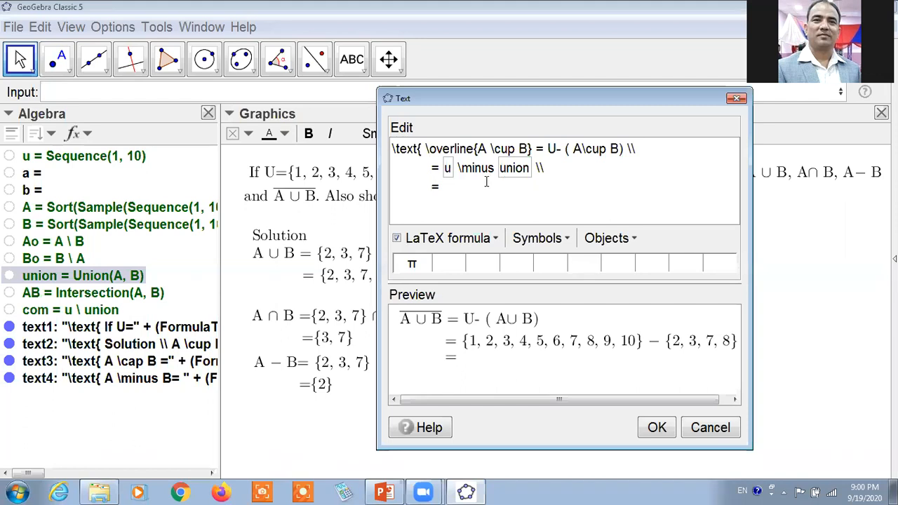
pyautogui.click(582, 59)
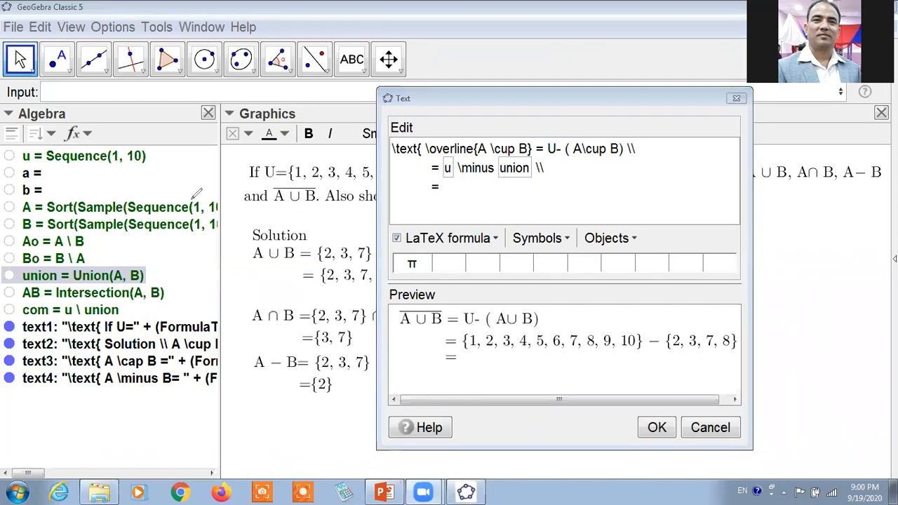
pyautogui.moveTo(126, 313); pyautogui.dragTo(180, 311)
pyautogui.click(121, 309)
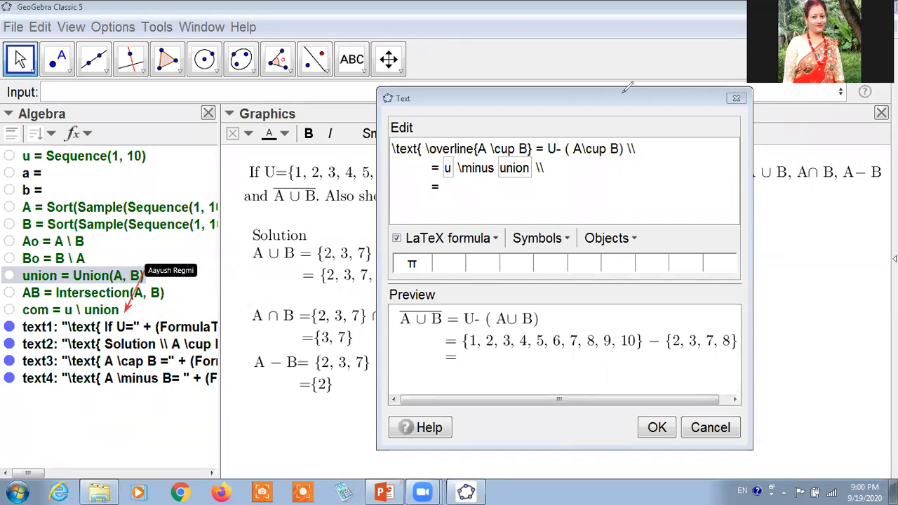
pyautogui.click(635, 240)
pyautogui.moveTo(667, 384); pyautogui.dragTo(616, 383)
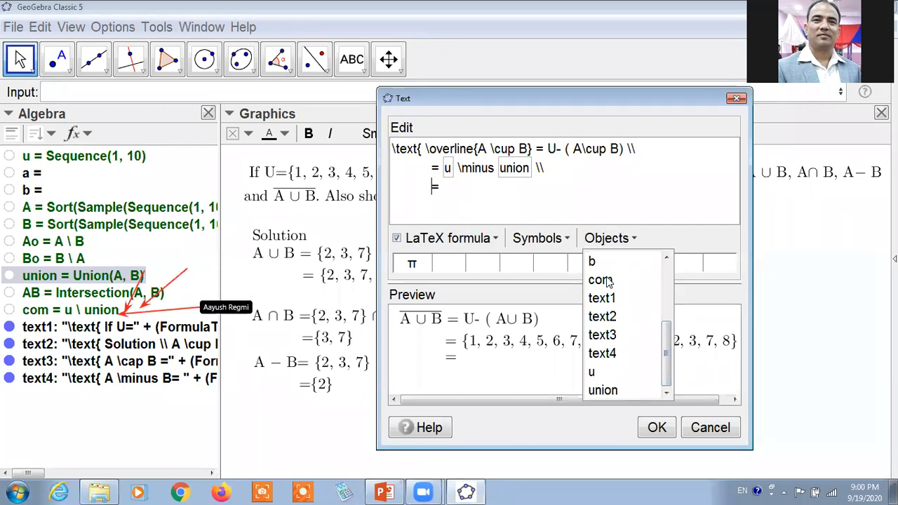
pyautogui.click(608, 280)
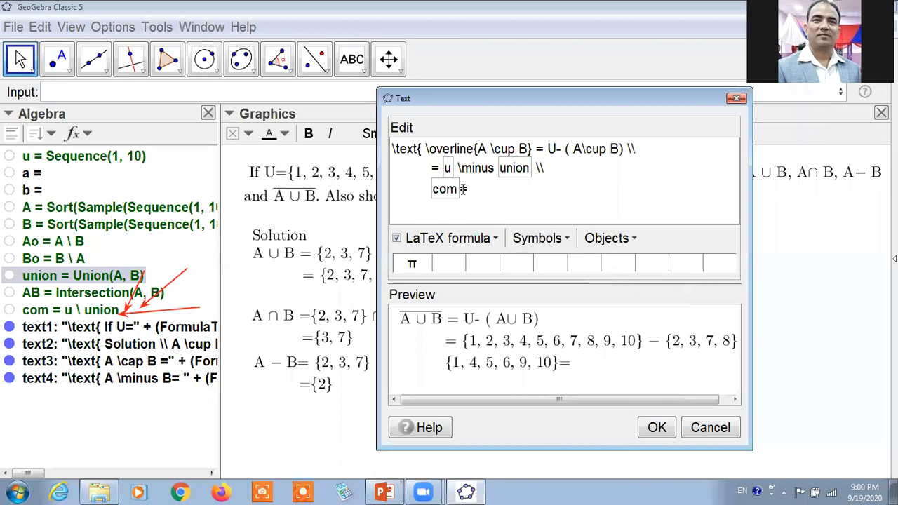
pyautogui.press('BackSpace')
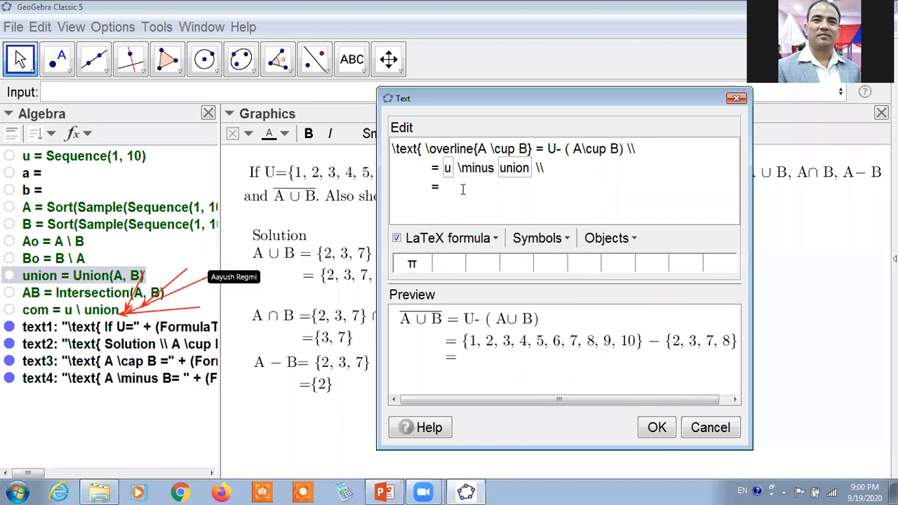
# Insert the linked list com after the last equals sign and place the confirmed text beneath the A − B solution.
pyautogui.click(115, 309)
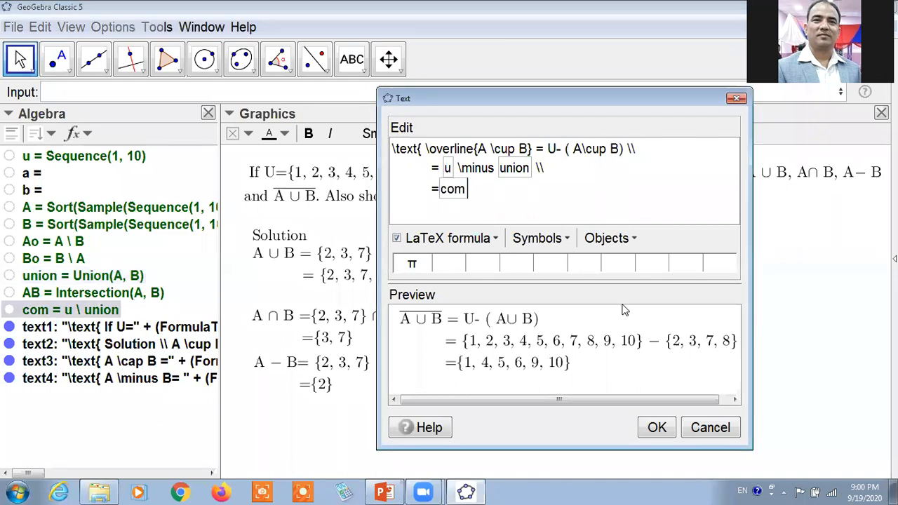
pyautogui.click(657, 427)
pyautogui.moveTo(616, 313); pyautogui.dragTo(327, 463)
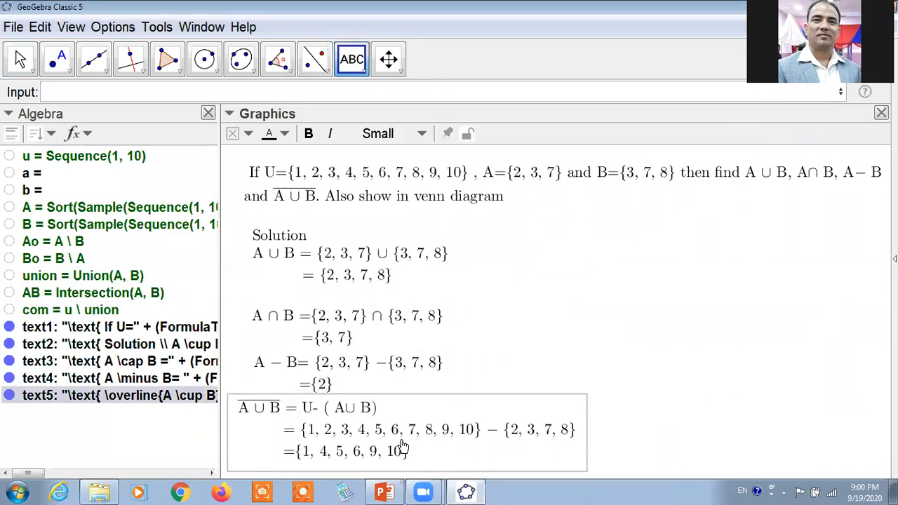
pyautogui.click(554, 338)
pyautogui.press('Escape')
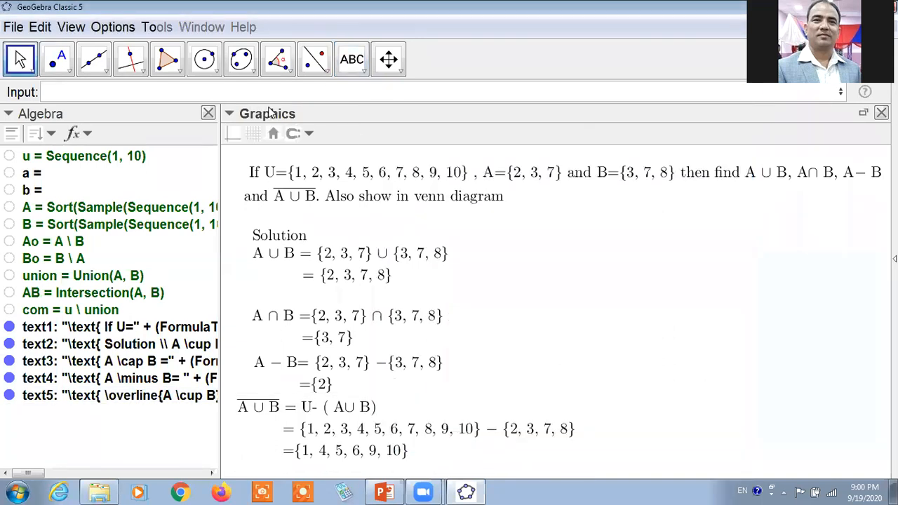
# Show the coordinate axes and widen the Graphics view by narrowing the Algebra view.
pyautogui.click(233, 138)
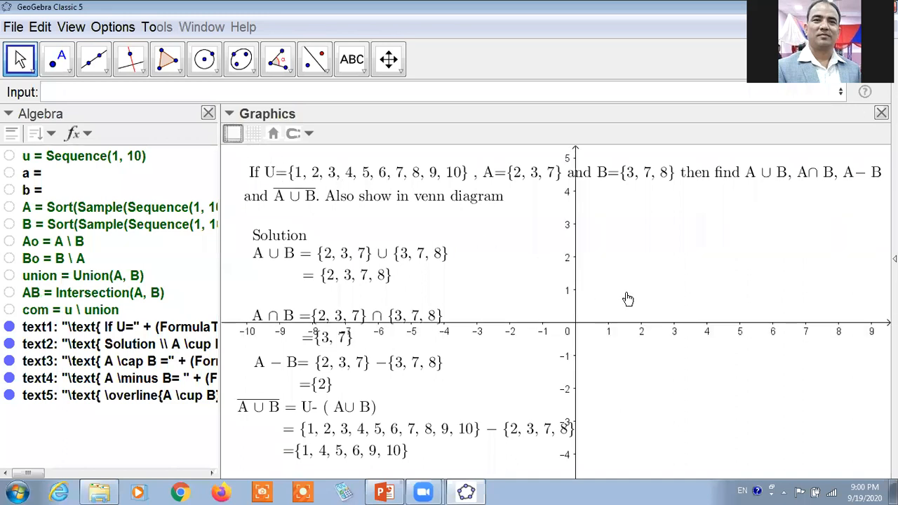
pyautogui.moveTo(220, 147); pyautogui.dragTo(142, 151)
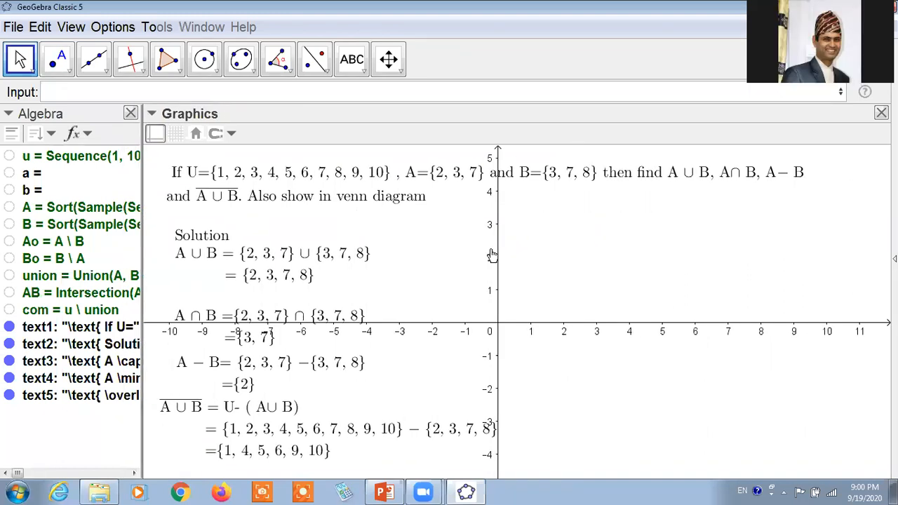
# Switch to PowerPoint to examine the "To make Venn diagram in Sets" slide for the circle inequalities, and return to GeoGebra.
pyautogui.click(387, 489)
pyautogui.scroll(-10, 138, 382)
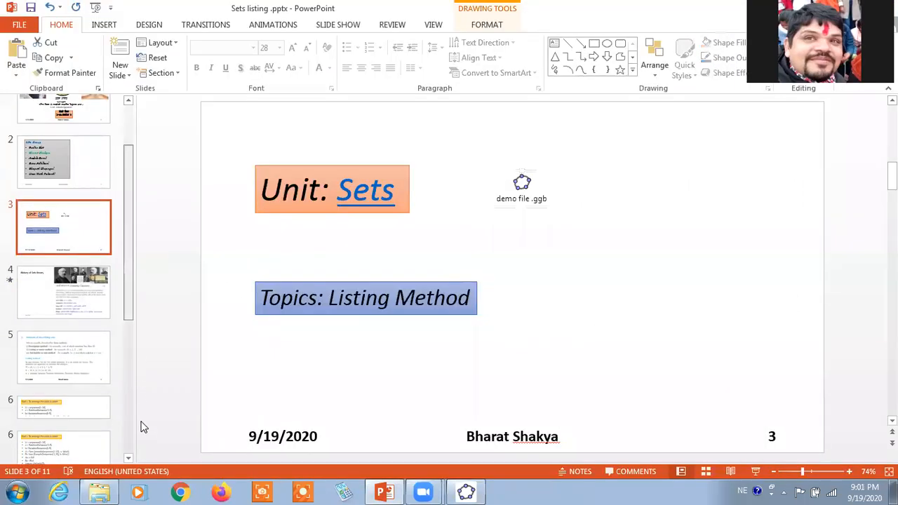
pyautogui.click(61, 186)
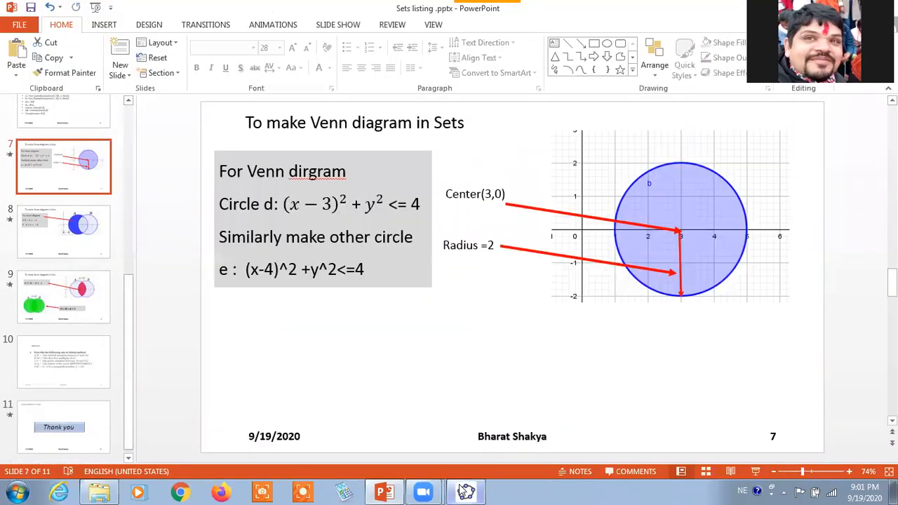
pyautogui.click(464, 492)
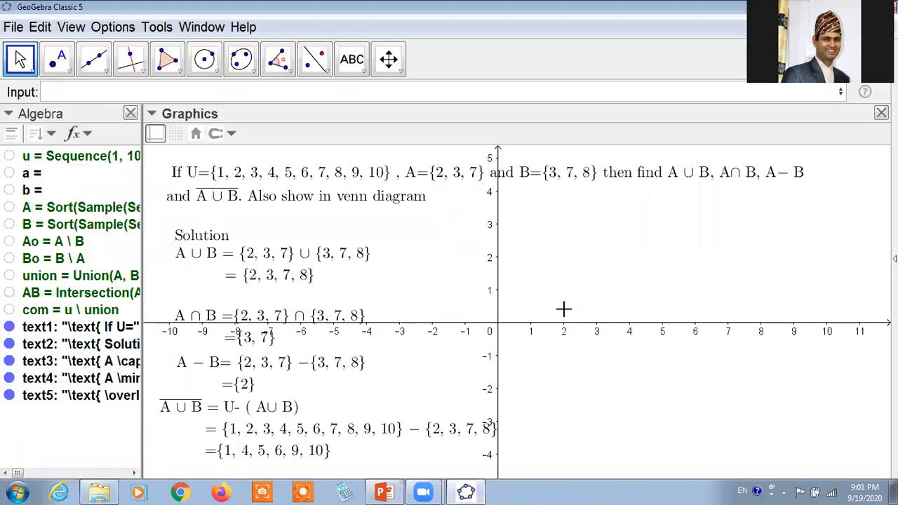
pyautogui.moveTo(558, 297); pyautogui.dragTo(550, 280)
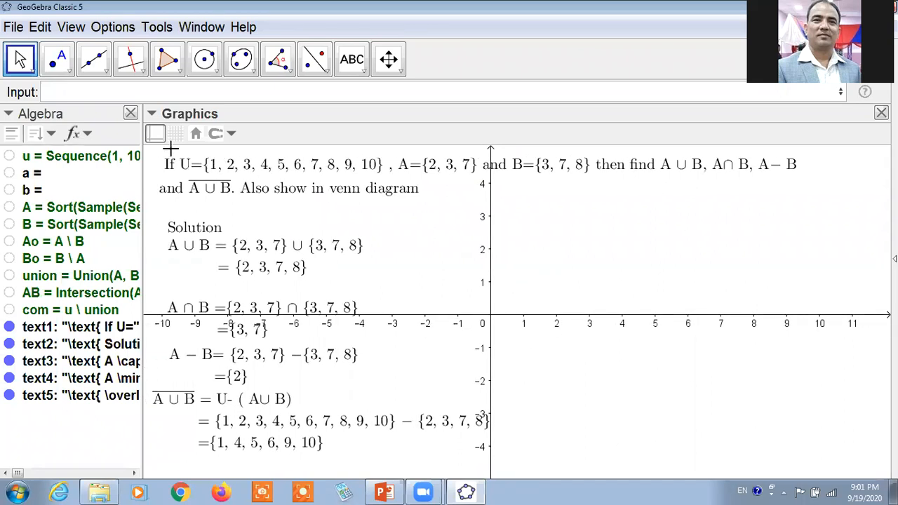
pyautogui.click(386, 491)
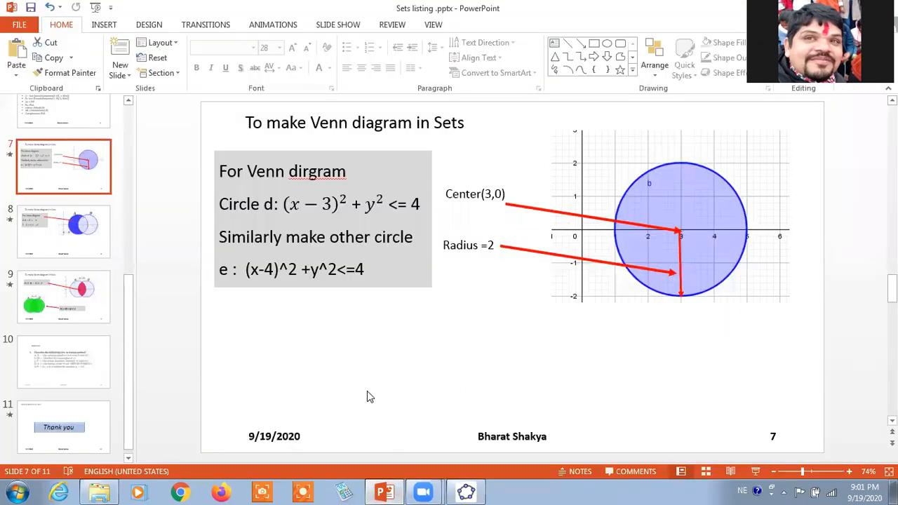
pyautogui.click(395, 492)
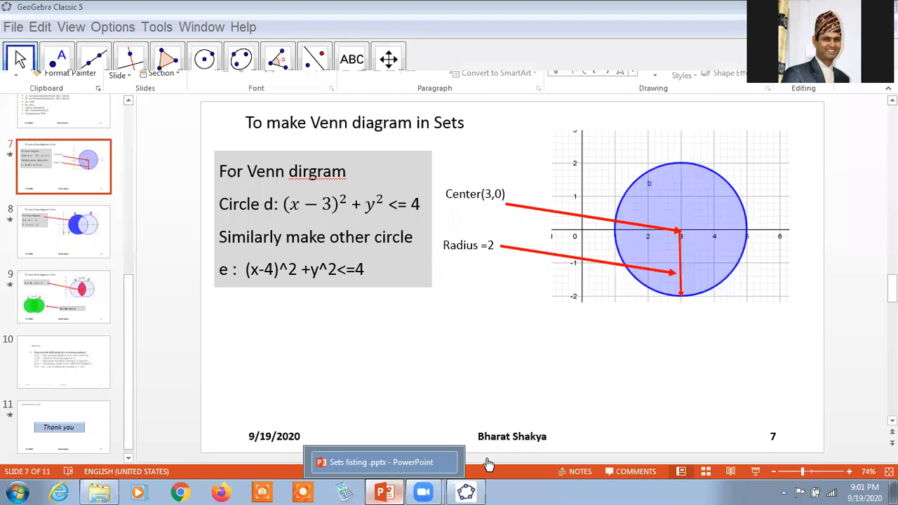
# Pin the problem statement and the solution texts down to A ∩ B to the screen.
pyautogui.click(351, 178)
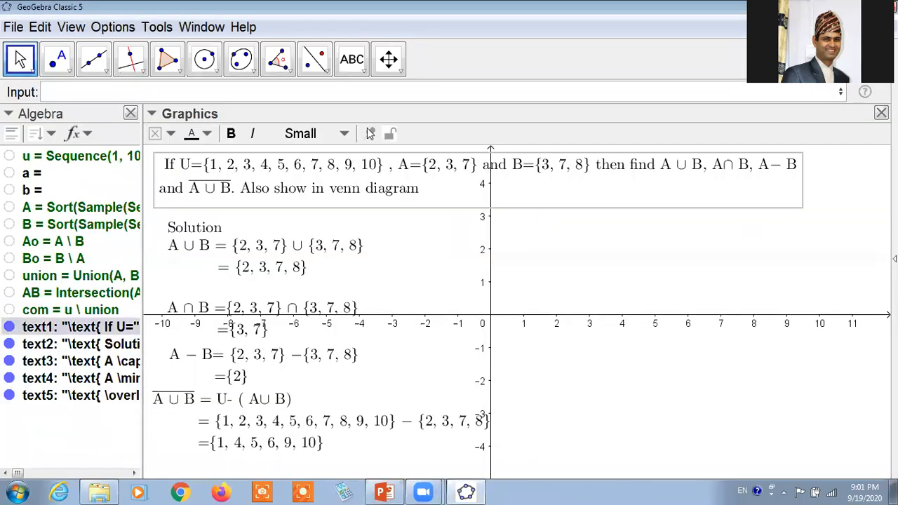
pyautogui.click(372, 136)
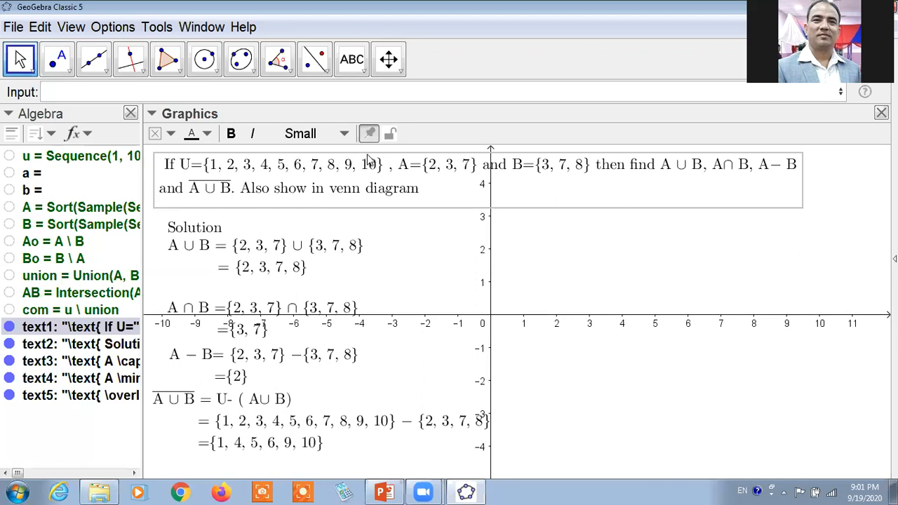
pyautogui.click(344, 235)
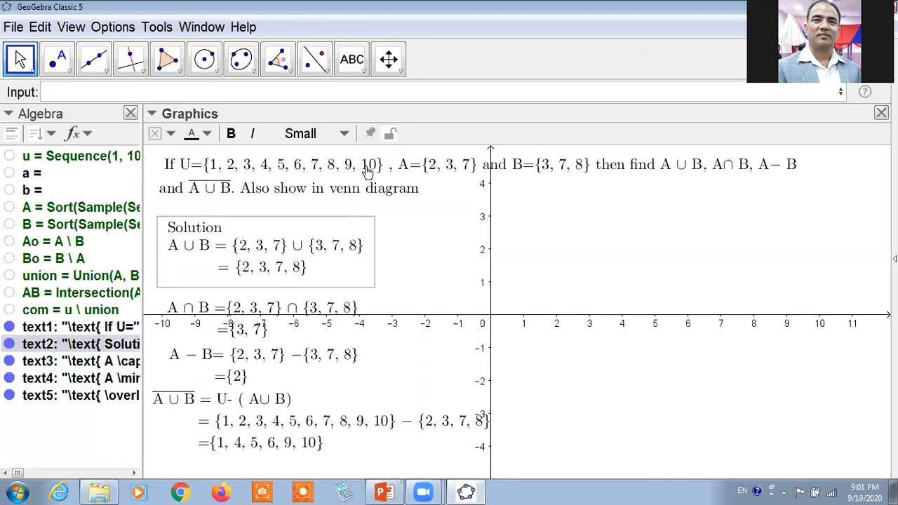
pyautogui.click(282, 316)
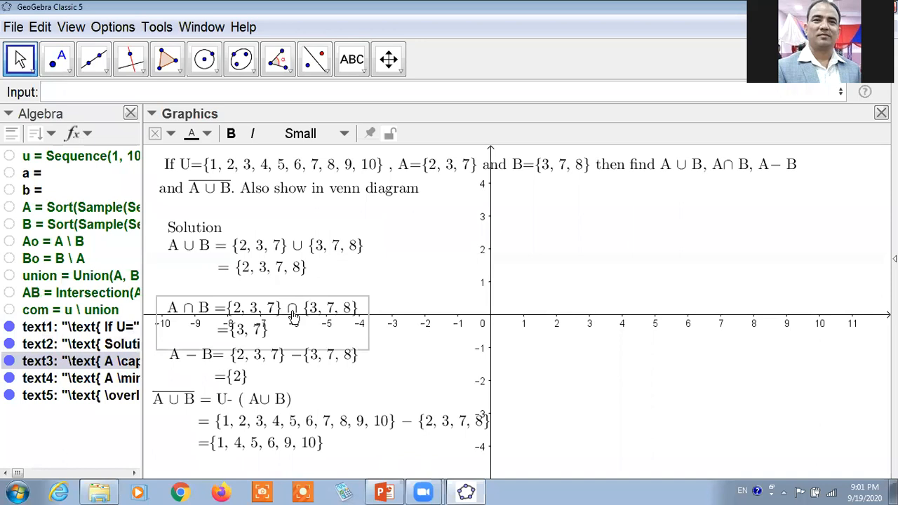
pyautogui.click(370, 135)
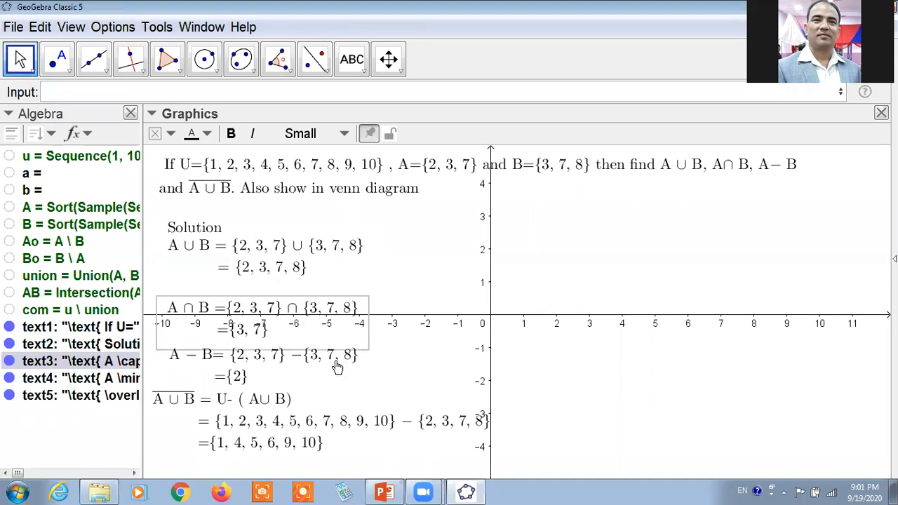
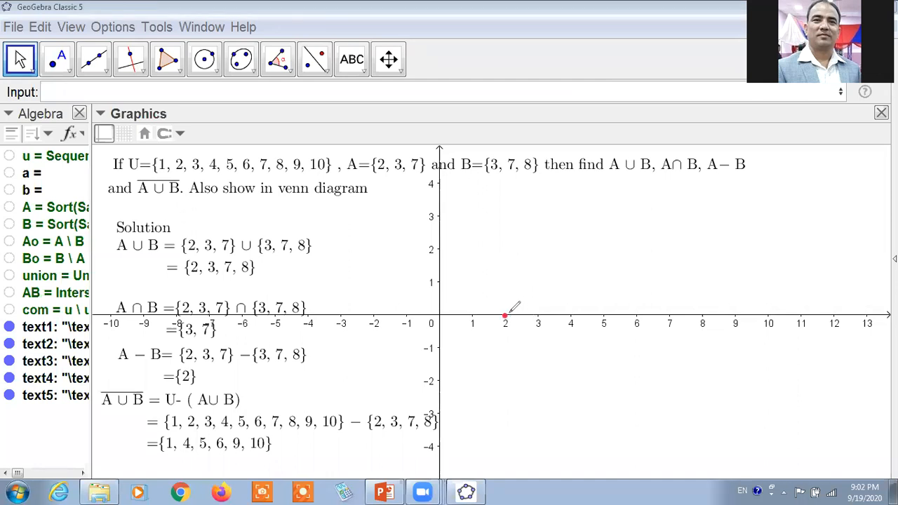
# Mark 2 and 5 on the x-axis with the annotation pen and handwrite the coordinates (2,0) and (5,0) above them.
pyautogui.moveTo(495, 272)
pyautogui.mouseDown()
pyautogui.moveTo(495, 297)
pyautogui.moveTo(519, 296)
pyautogui.mouseUp()
pyautogui.moveTo(546, 260); pyautogui.dragTo(560, 289)
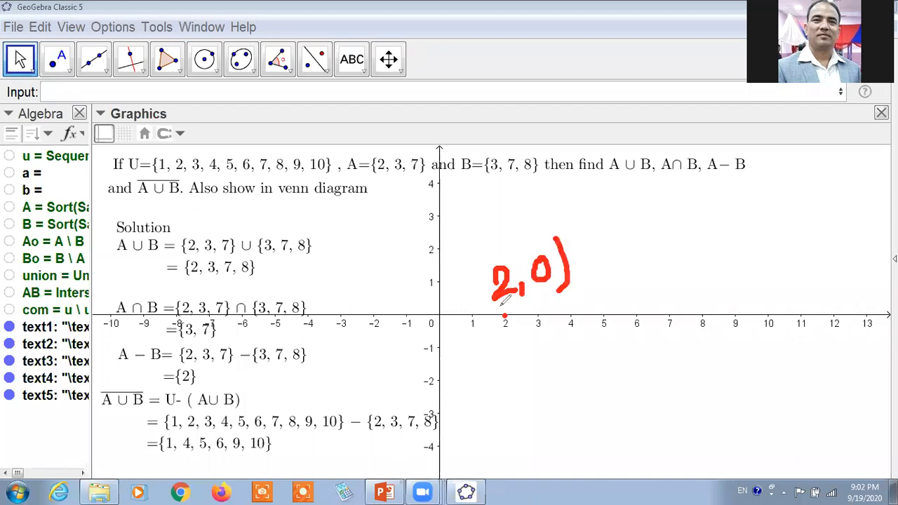
pyautogui.moveTo(474, 252); pyautogui.dragTo(497, 308)
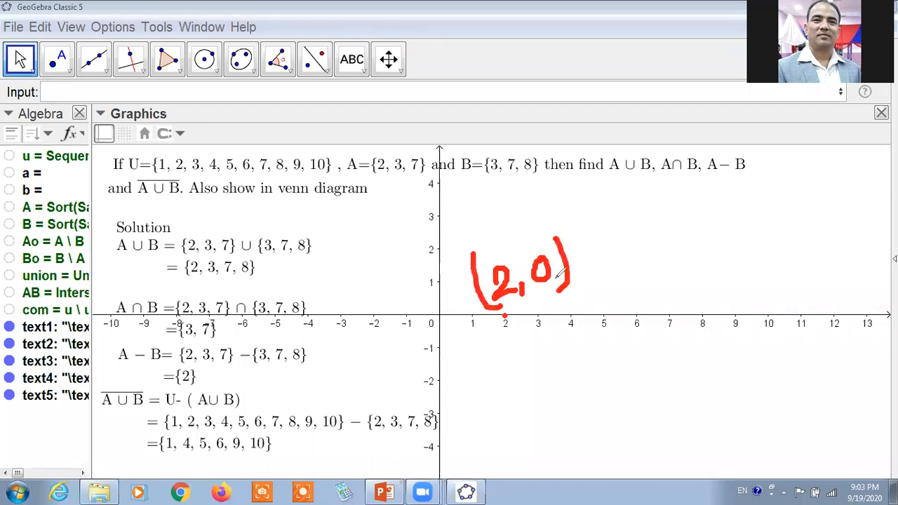
pyautogui.click(602, 314)
pyautogui.moveTo(598, 286)
pyautogui.mouseDown()
pyautogui.moveTo(615, 282)
pyautogui.moveTo(600, 311)
pyautogui.moveTo(632, 310)
pyautogui.mouseUp()
pyautogui.moveTo(650, 278)
pyautogui.mouseDown()
pyautogui.moveTo(662, 299)
pyautogui.moveTo(653, 277)
pyautogui.mouseUp()
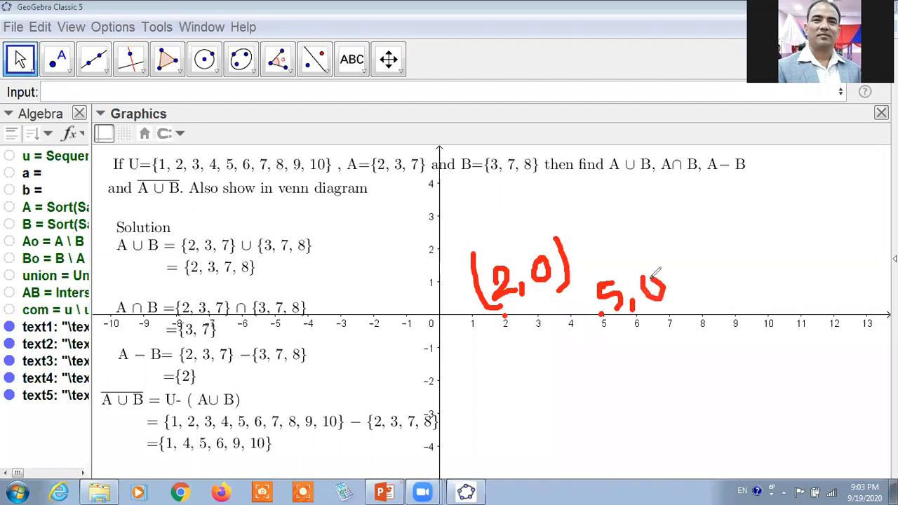
pyautogui.moveTo(588, 275); pyautogui.dragTo(594, 308)
pyautogui.moveTo(670, 271); pyautogui.dragTo(676, 303)
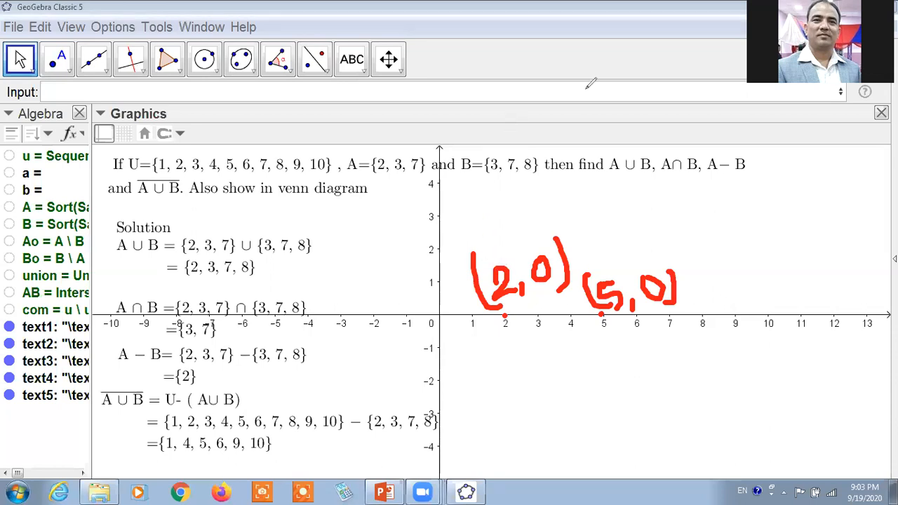
# Define the expression (x-2)²+y² without a right-hand side.
pyautogui.click(313, 118)
pyautogui.write('(')
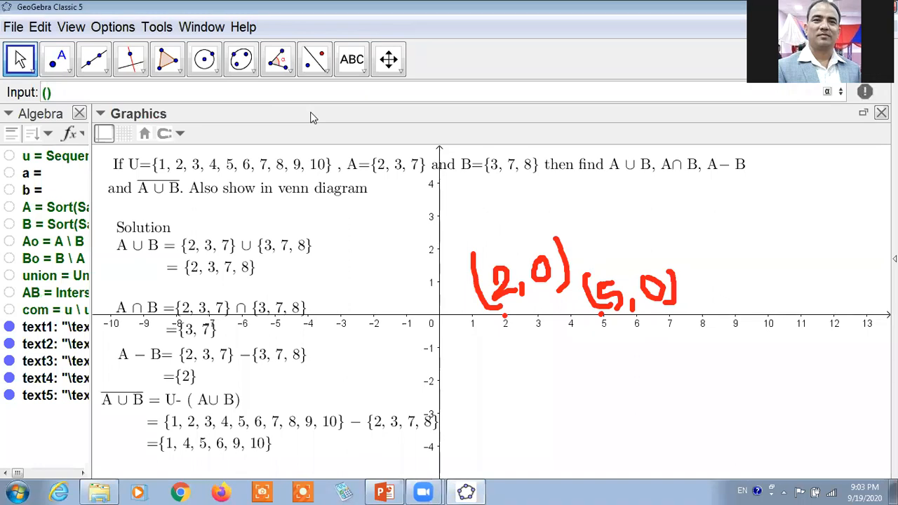
pyautogui.write('x')
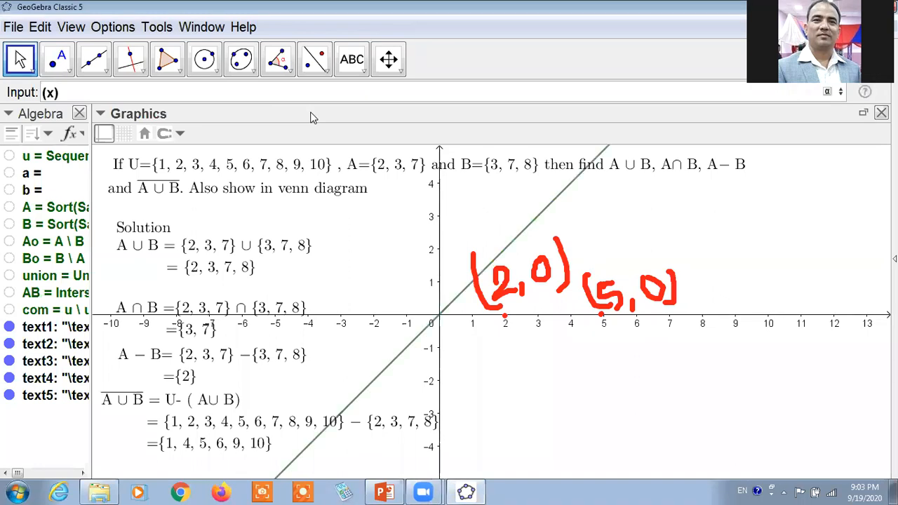
pyautogui.write('-2')
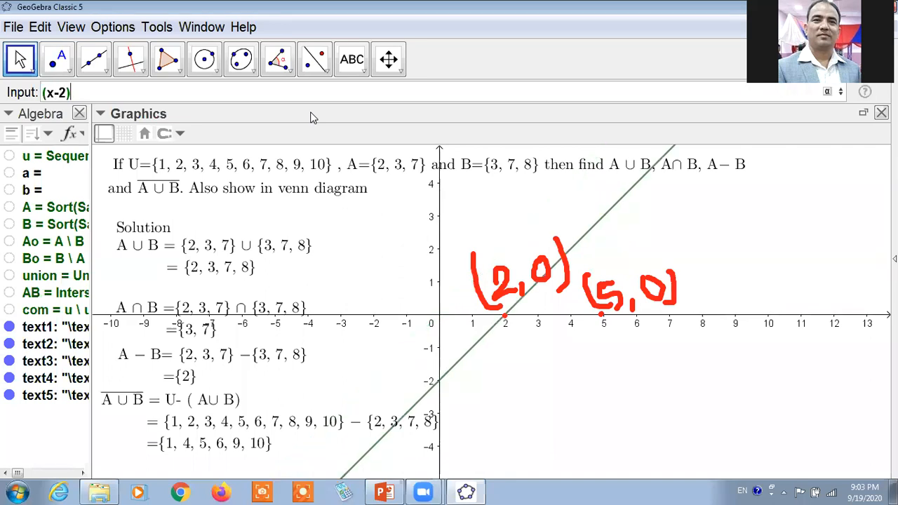
pyautogui.write('^2')
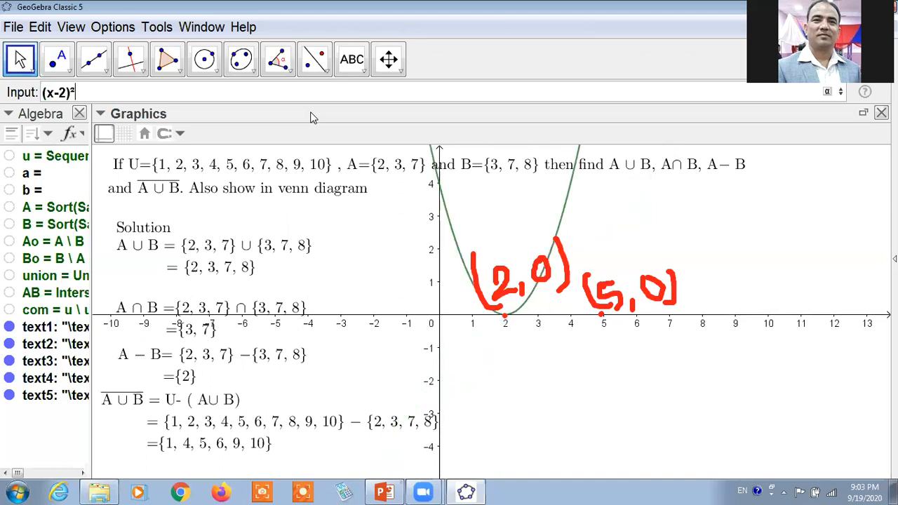
pyautogui.write('+y²')
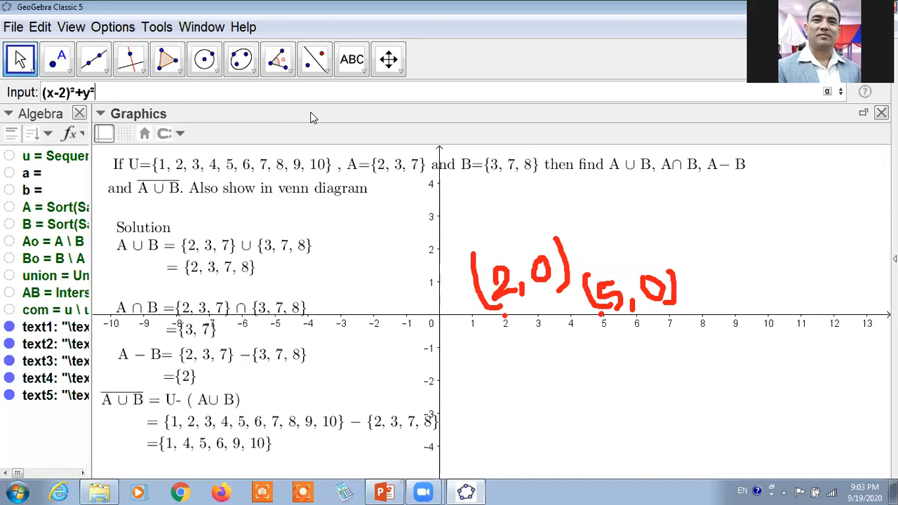
pyautogui.write('=')
pyautogui.press('Return')
# Handwrite a ≤ sign and sketch a hatched circle below the x-axis with the annotation pen.
pyautogui.click(733, 202)
pyautogui.moveTo(734, 201); pyautogui.dragTo(781, 247)
pyautogui.moveTo(710, 270); pyautogui.dragTo(784, 268)
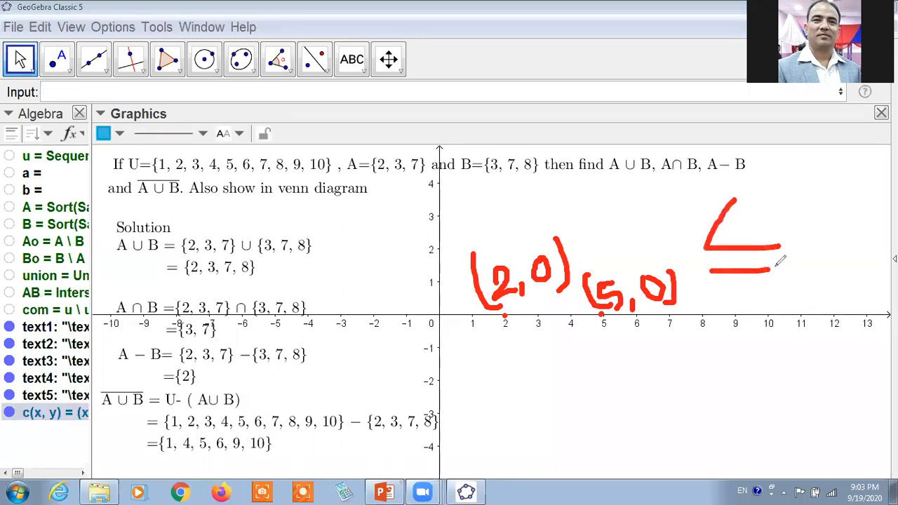
pyautogui.moveTo(677, 347)
pyautogui.mouseDown()
pyautogui.moveTo(597, 437)
pyautogui.moveTo(720, 363)
pyautogui.moveTo(677, 346)
pyautogui.moveTo(575, 423)
pyautogui.mouseUp()
pyautogui.click(637, 355)
pyautogui.moveTo(675, 367)
pyautogui.mouseDown()
pyautogui.moveTo(583, 418)
pyautogui.moveTo(704, 375)
pyautogui.mouseUp()
pyautogui.moveTo(719, 401); pyautogui.dragTo(663, 438)
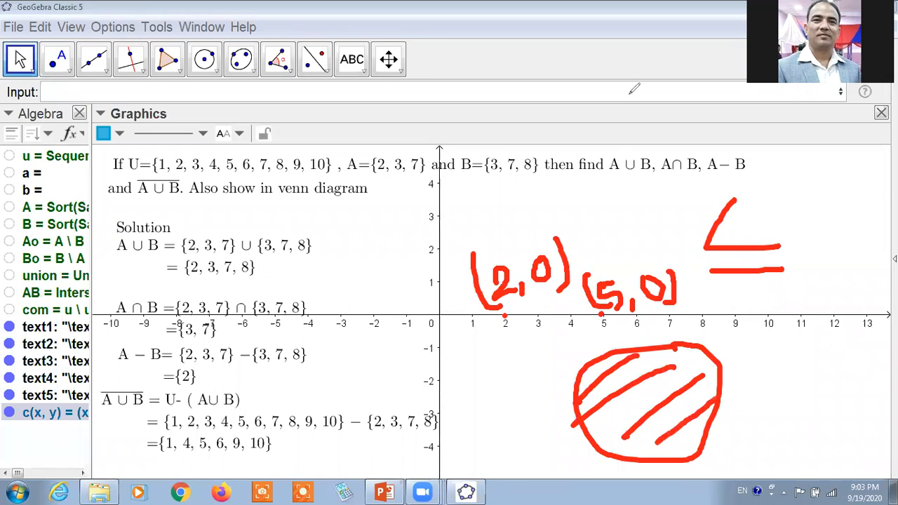
pyautogui.click(609, 111)
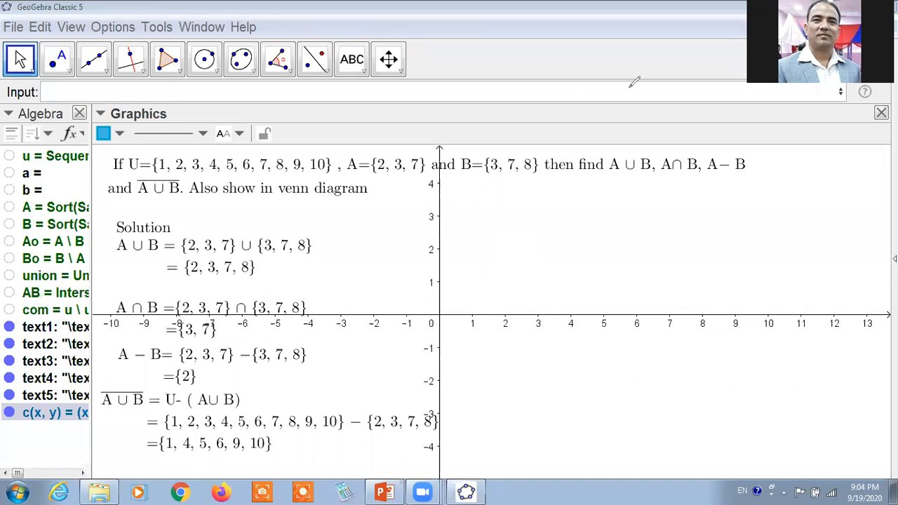
# Delete the function c(x, y) = (x - 2)² + y² from the object list.
pyautogui.click(85, 420)
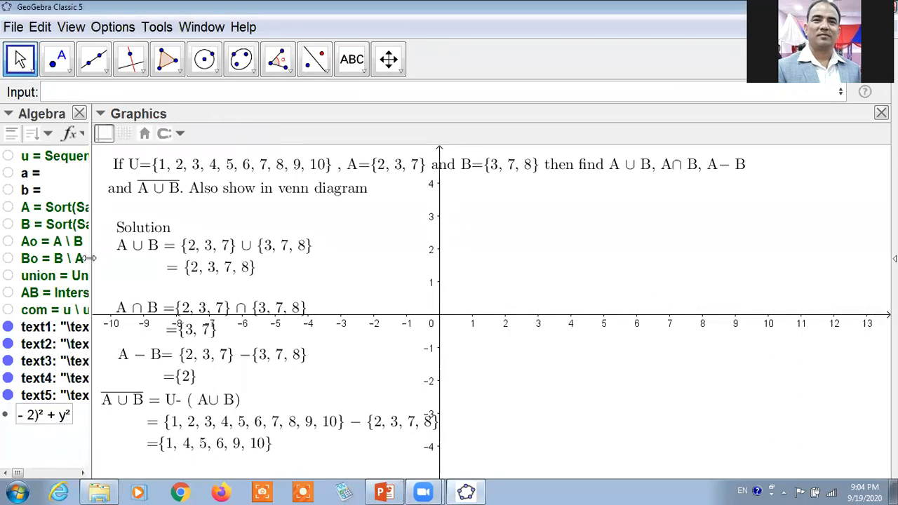
pyautogui.click(42, 433)
pyautogui.click(40, 413)
pyautogui.press('Delete')
# Plot the first Venn circle as a shaded region with the inequality (x-2)²+y² ≤ 4.
pyautogui.click(93, 91)
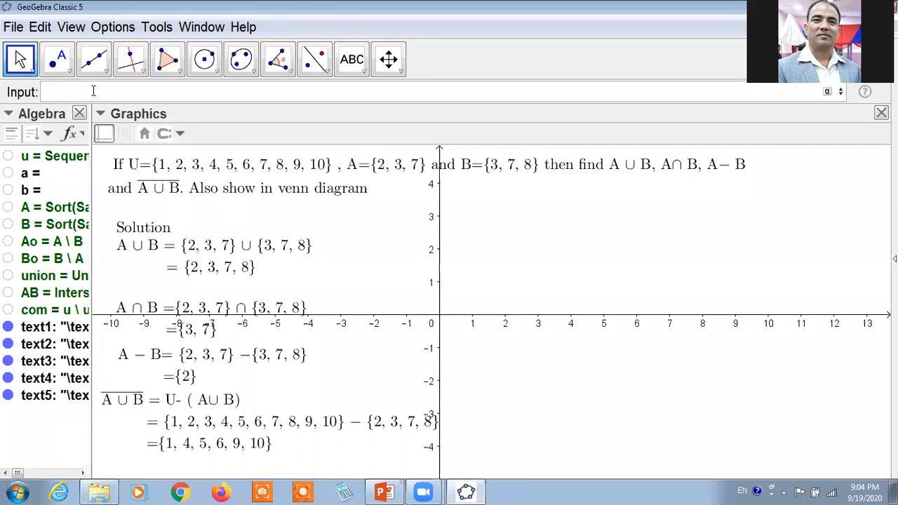
pyautogui.write('(x)')
pyautogui.write('-')
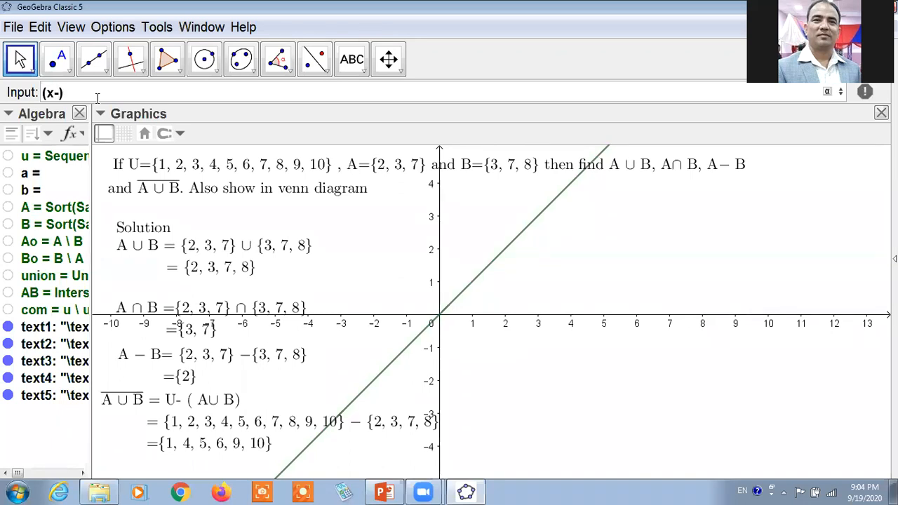
pyautogui.write('2')
pyautogui.write('^2+')
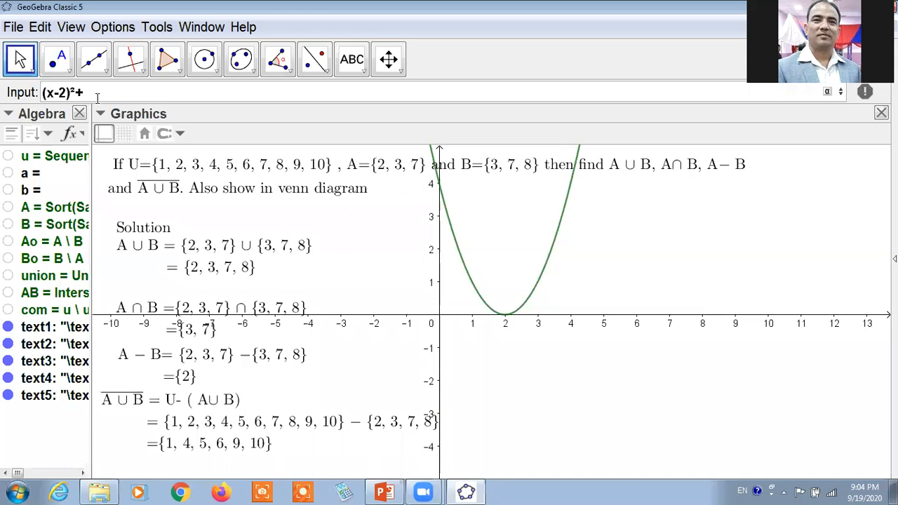
pyautogui.write('y²')
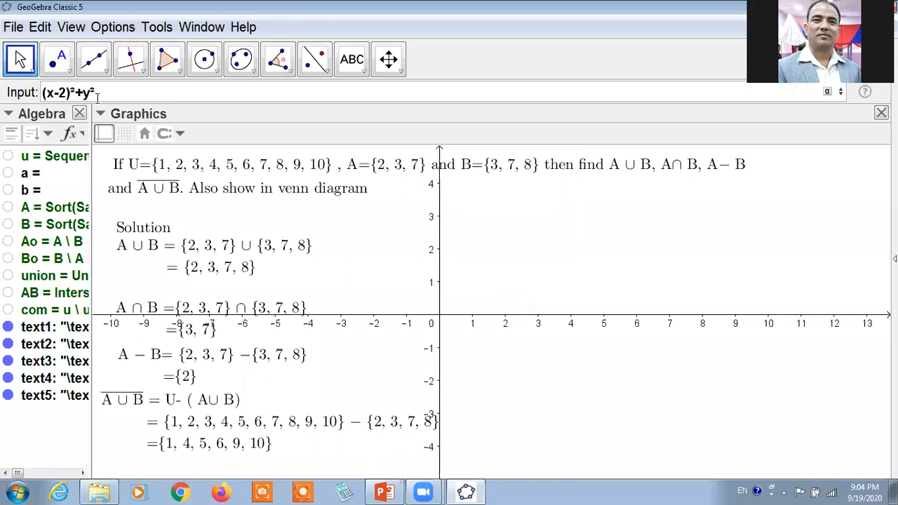
pyautogui.write('<=')
pyautogui.write('4')
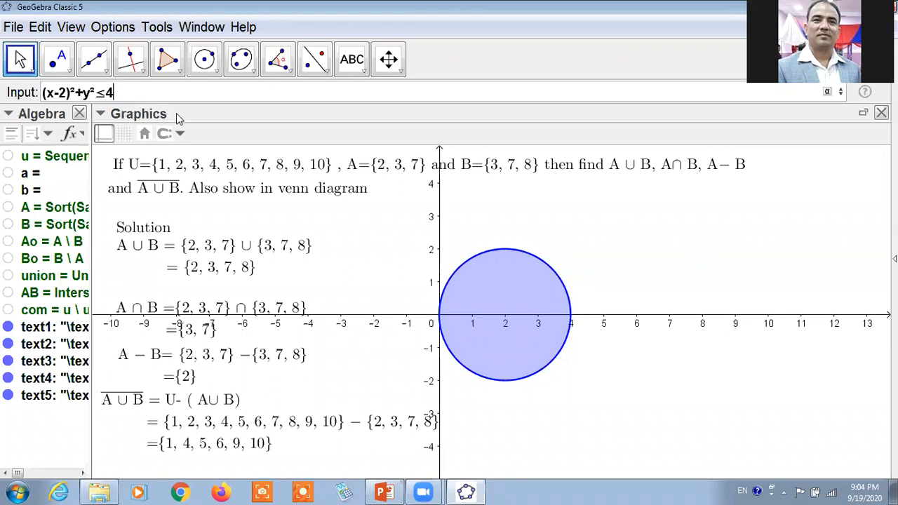
pyautogui.press('Return')
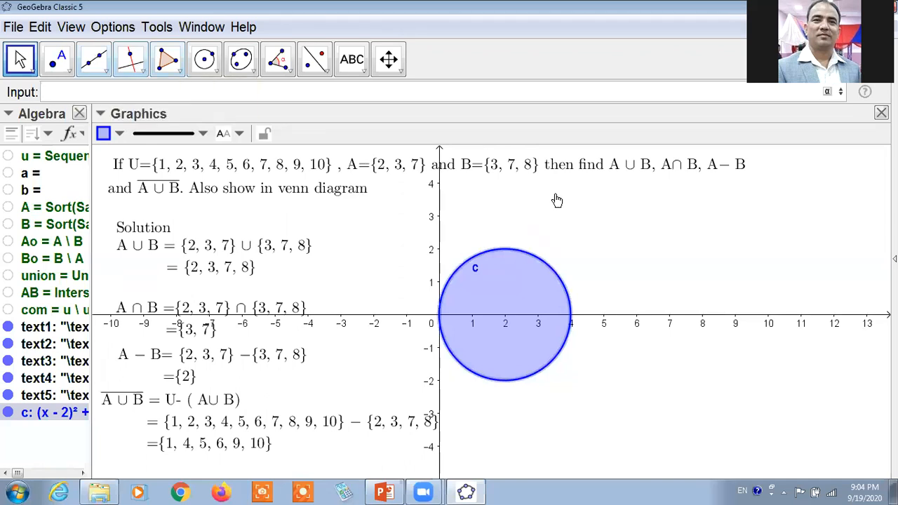
# Handwrite the coordinates (4,0) beside the circle's rightmost point with the annotation pen.
pyautogui.click(532, 76)
pyautogui.moveTo(577, 255); pyautogui.dragTo(599, 293)
pyautogui.moveTo(617, 249)
pyautogui.mouseDown()
pyautogui.moveTo(619, 274)
pyautogui.moveTo(630, 272)
pyautogui.mouseUp()
pyautogui.moveTo(638, 236); pyautogui.dragTo(640, 289)
pyautogui.moveTo(569, 255)
pyautogui.mouseDown()
pyautogui.moveTo(561, 275)
pyautogui.moveTo(571, 299)
pyautogui.mouseUp()
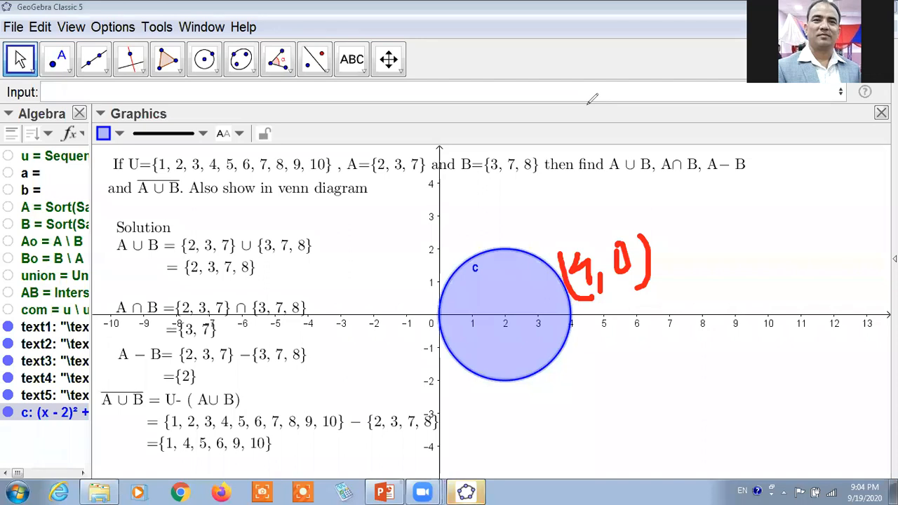
# Plot the second, overlapping Venn circle with the inequality (x-4)²+y² ≤ 4.
pyautogui.click(136, 92)
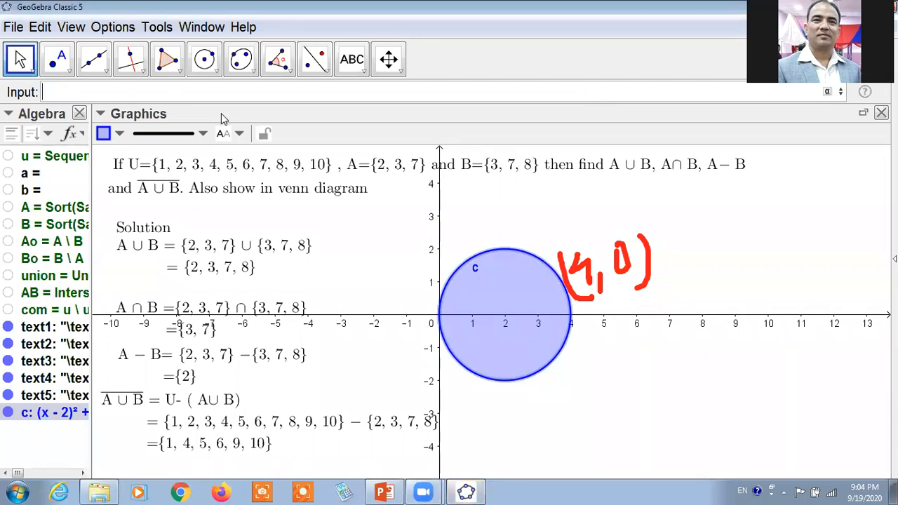
pyautogui.write('(x-')
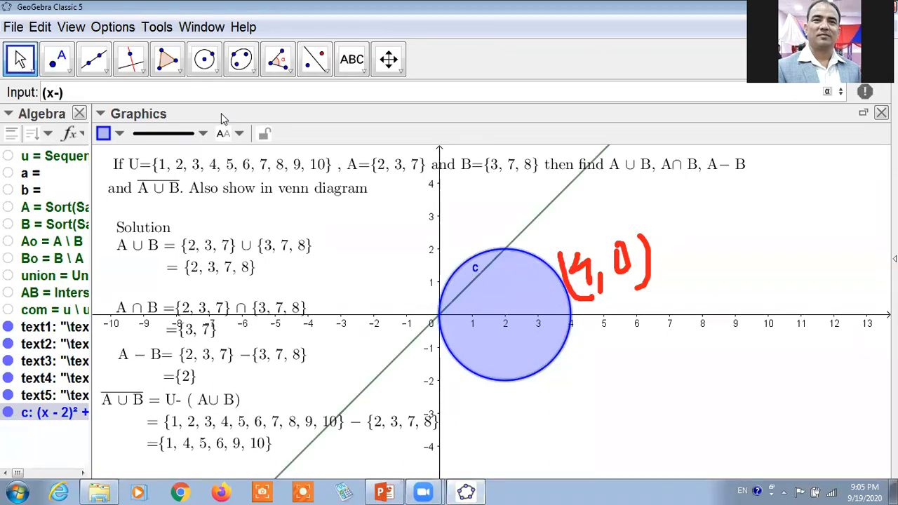
pyautogui.write('4')
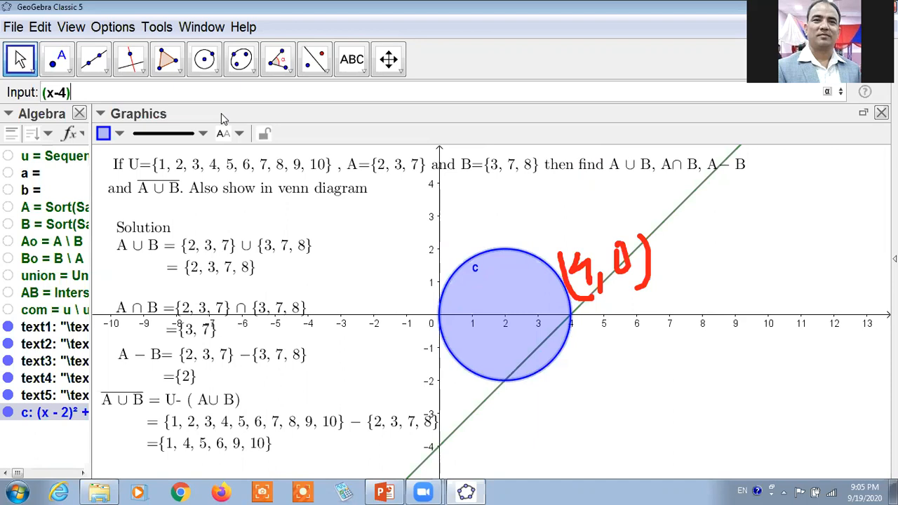
pyautogui.write('^2')
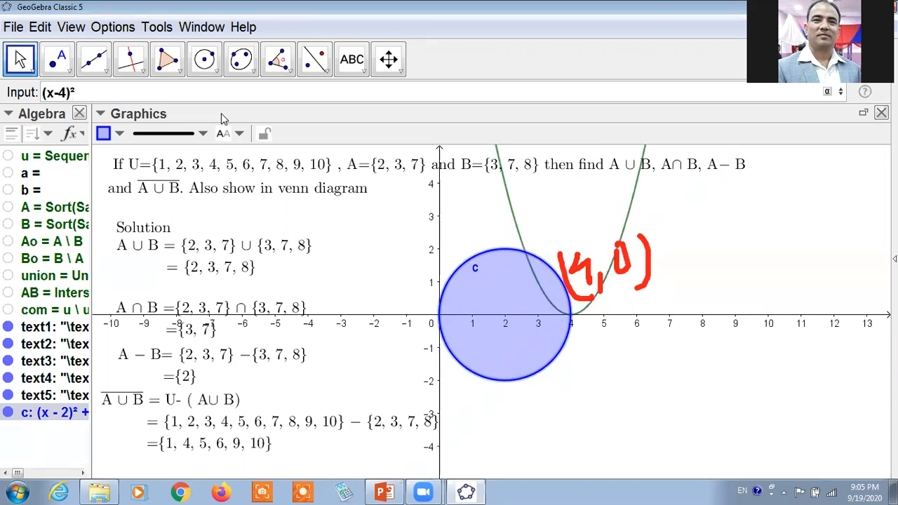
pyautogui.write('+y')
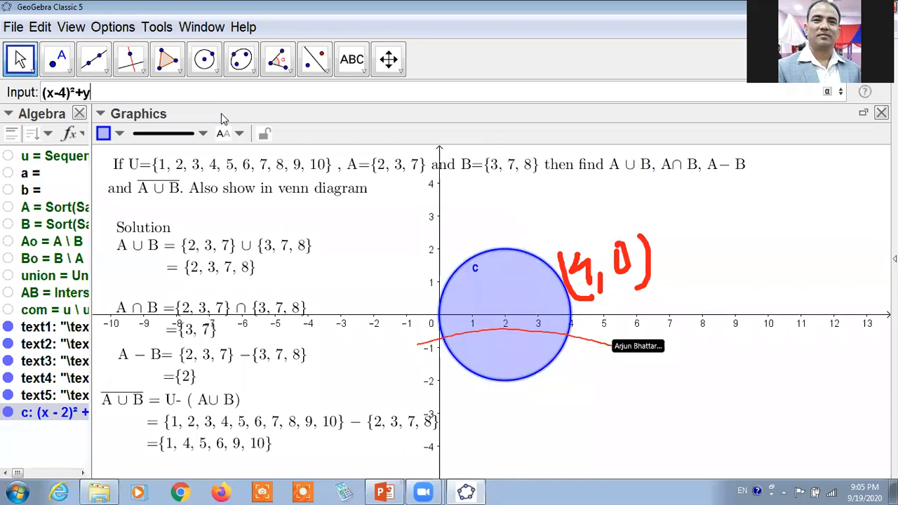
pyautogui.write('²')
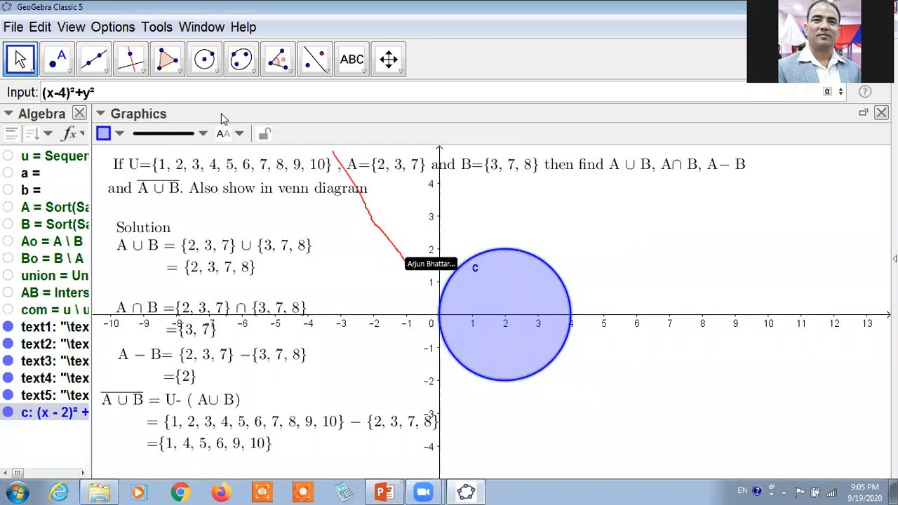
pyautogui.write('<=')
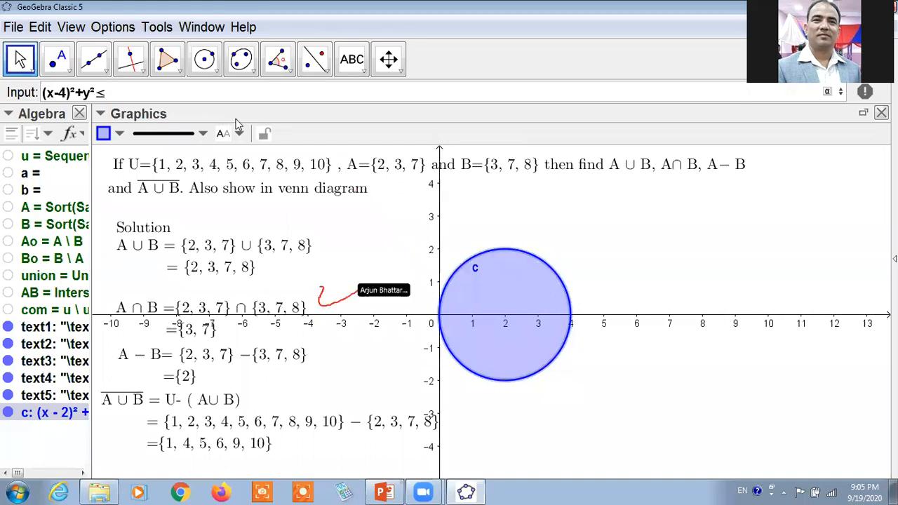
pyautogui.write('4')
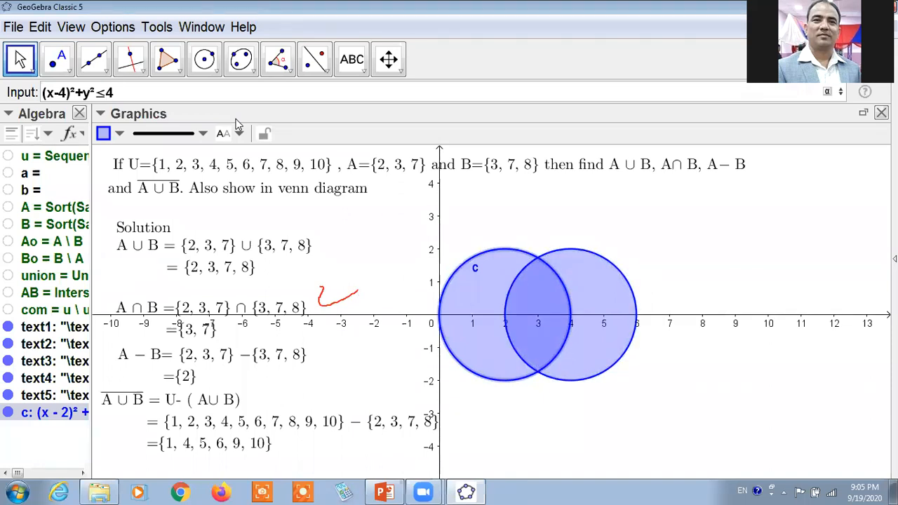
pyautogui.press('Return')
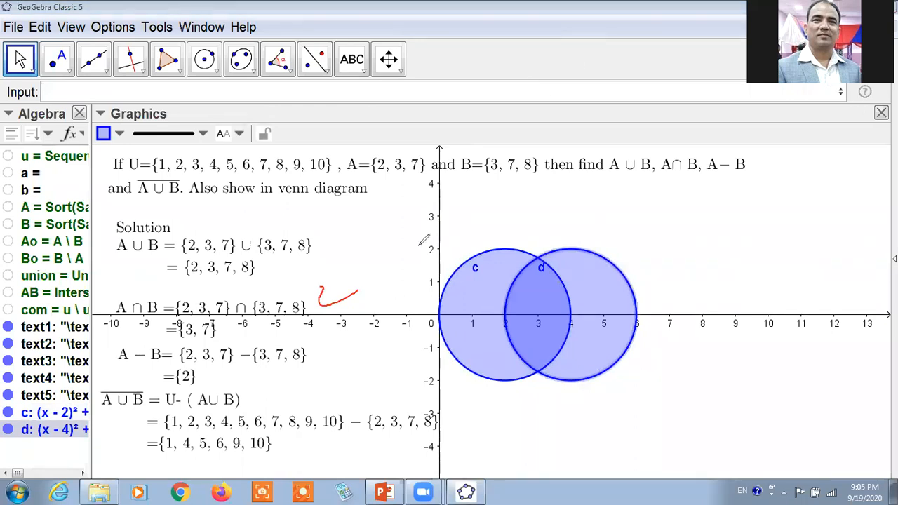
# Sketch a rectangle around both circles with the annotation pen, from about x = -1 to 8 and y = -3 to 3.
pyautogui.moveTo(407, 214)
pyautogui.mouseDown()
pyautogui.moveTo(708, 210)
pyautogui.moveTo(703, 418)
pyautogui.moveTo(482, 411)
pyautogui.moveTo(405, 335)
pyautogui.moveTo(404, 316)
pyautogui.mouseUp()
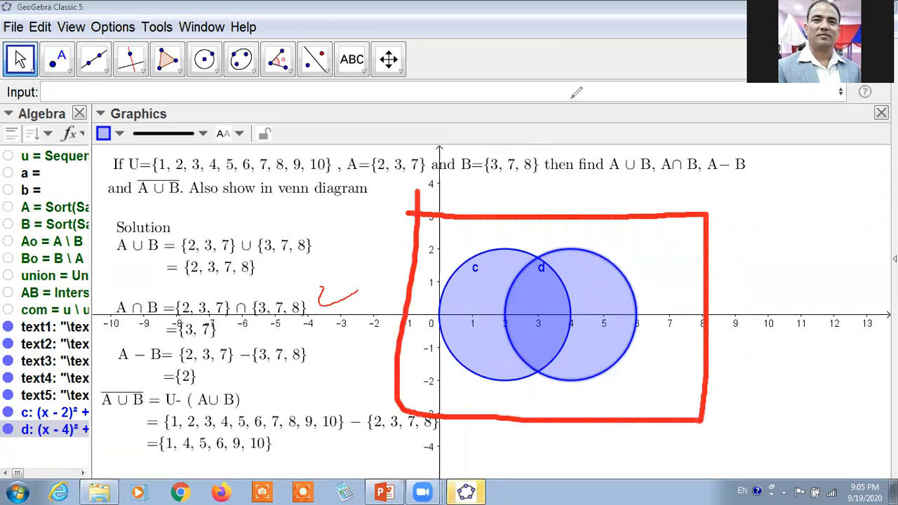
pyautogui.click(89, 92)
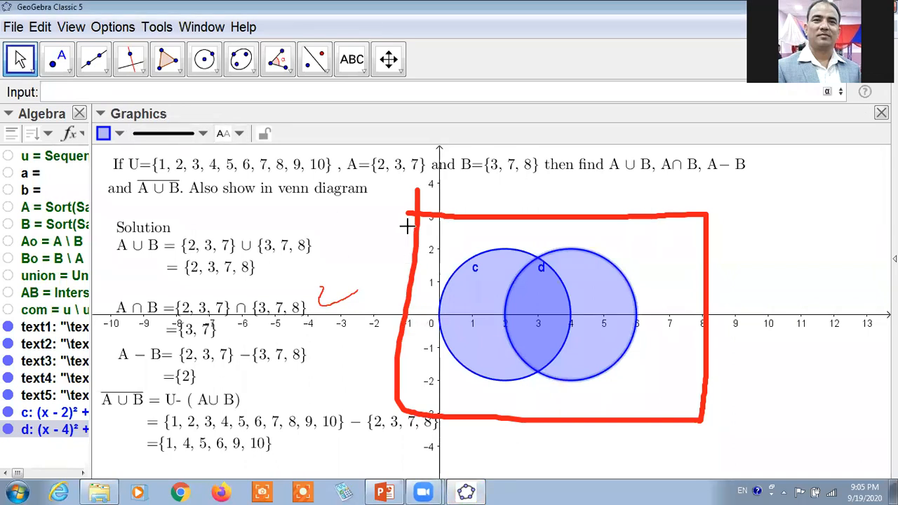
pyautogui.click(525, 82)
pyautogui.moveTo(419, 160); pyautogui.dragTo(417, 190)
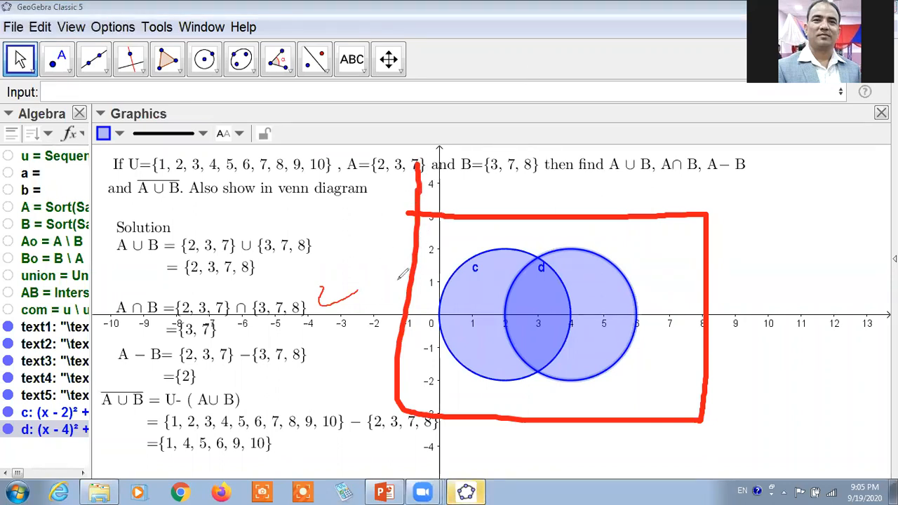
# Label the sketched rectangle's sides by hand as x = -1, x = 8, y = 3 and y = -3, and return to the input bar.
pyautogui.click(354, 258)
pyautogui.moveTo(354, 257)
pyautogui.mouseDown()
pyautogui.moveTo(381, 269)
pyautogui.moveTo(405, 240)
pyautogui.mouseUp()
pyautogui.moveTo(714, 265); pyautogui.dragTo(738, 260)
pyautogui.moveTo(739, 255); pyautogui.dragTo(752, 253)
pyautogui.moveTo(740, 263)
pyautogui.mouseDown()
pyautogui.moveTo(755, 262)
pyautogui.moveTo(774, 233)
pyautogui.mouseUp()
pyautogui.click(526, 167)
pyautogui.moveTo(515, 186)
pyautogui.mouseDown()
pyautogui.moveTo(530, 203)
pyautogui.moveTo(561, 191)
pyautogui.moveTo(575, 200)
pyautogui.mouseUp()
pyautogui.moveTo(584, 185); pyautogui.dragTo(593, 206)
pyautogui.moveTo(580, 407)
pyautogui.mouseDown()
pyautogui.moveTo(601, 414)
pyautogui.moveTo(584, 440)
pyautogui.mouseUp()
pyautogui.moveTo(609, 411)
pyautogui.mouseDown()
pyautogui.moveTo(631, 414)
pyautogui.moveTo(669, 394)
pyautogui.moveTo(657, 406)
pyautogui.mouseUp()
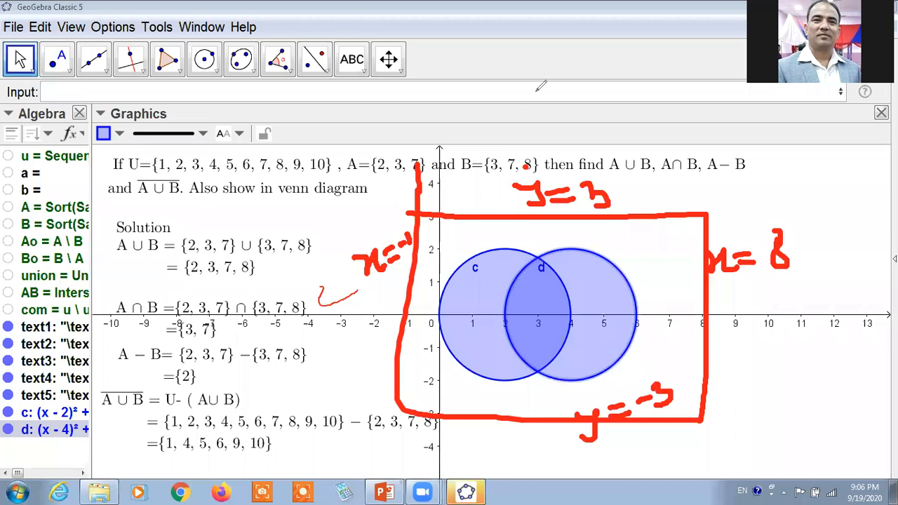
pyautogui.click(158, 89)
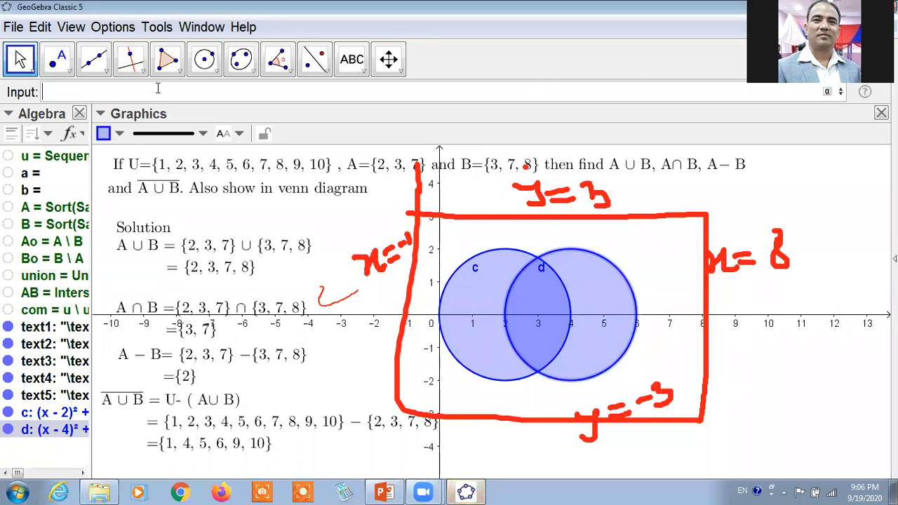
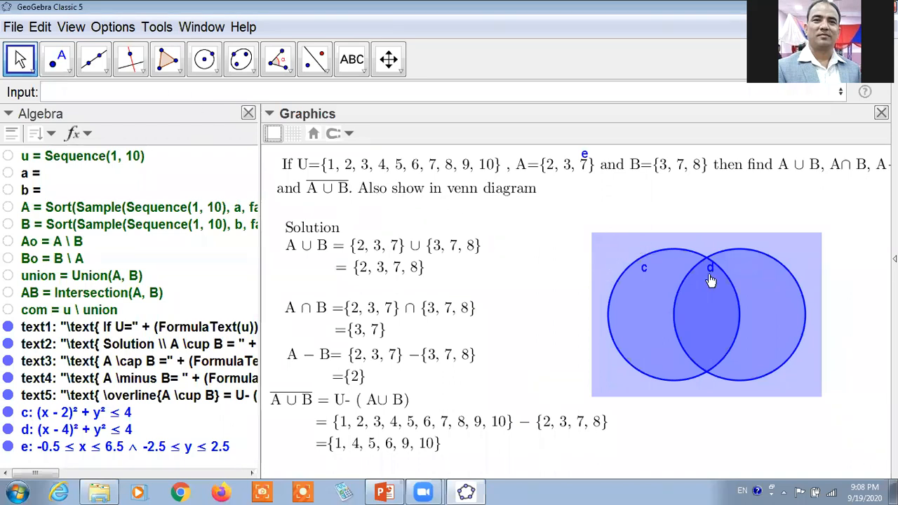
# Create the corner points of the bounding rectangle inequality e with the command Vertex(e).
pyautogui.click(170, 98)
pyautogui.write('v')
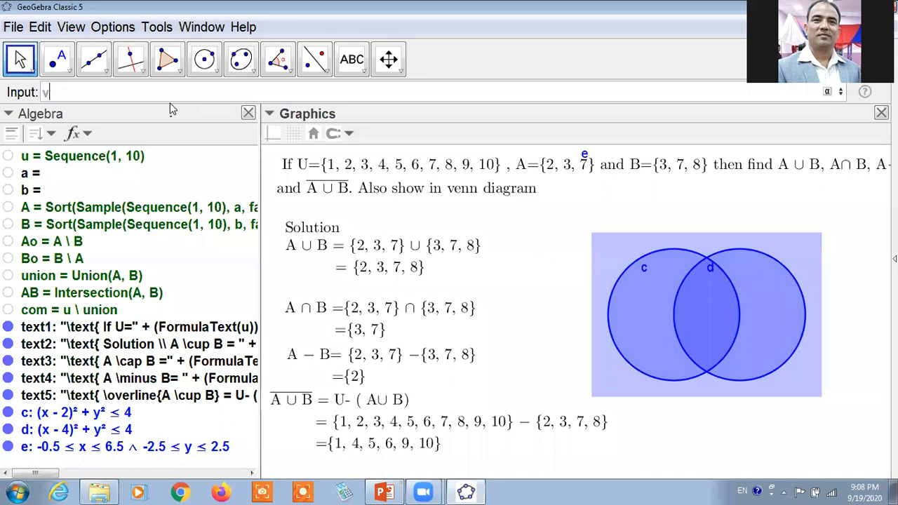
pyautogui.write('er')
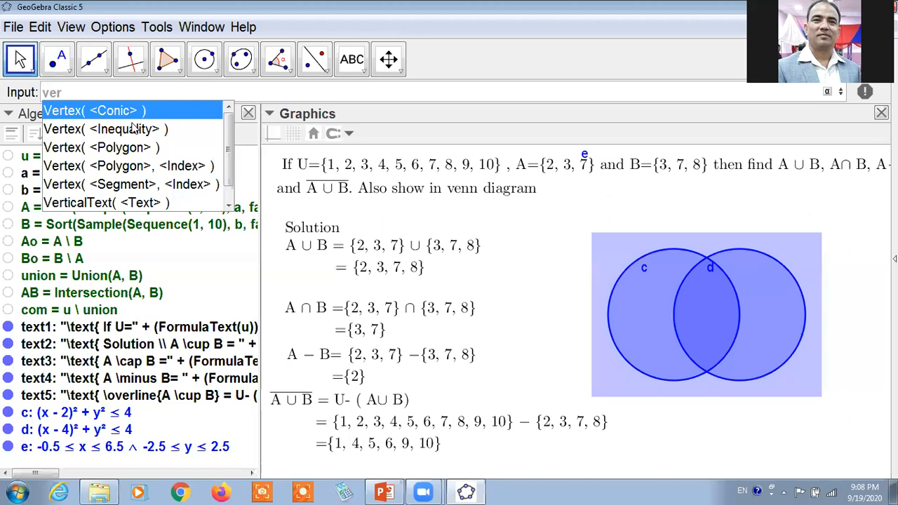
pyautogui.press('Return')
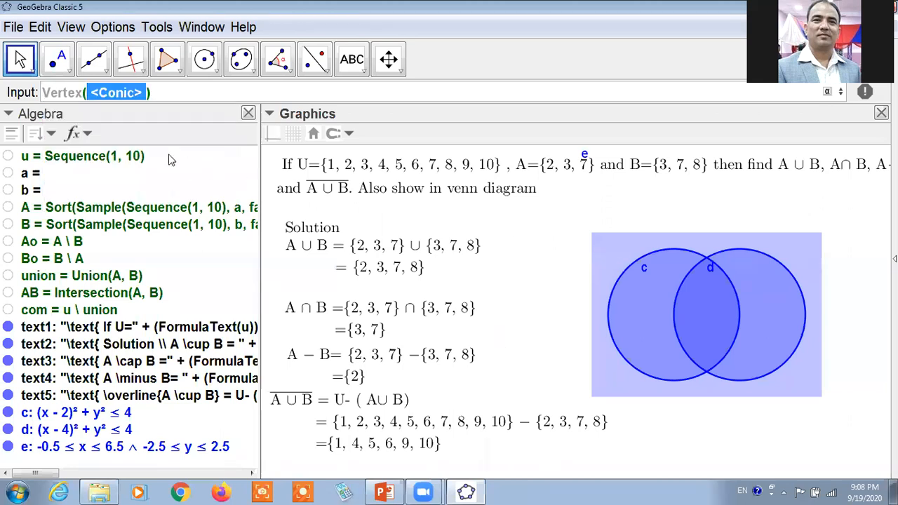
pyautogui.write('e')
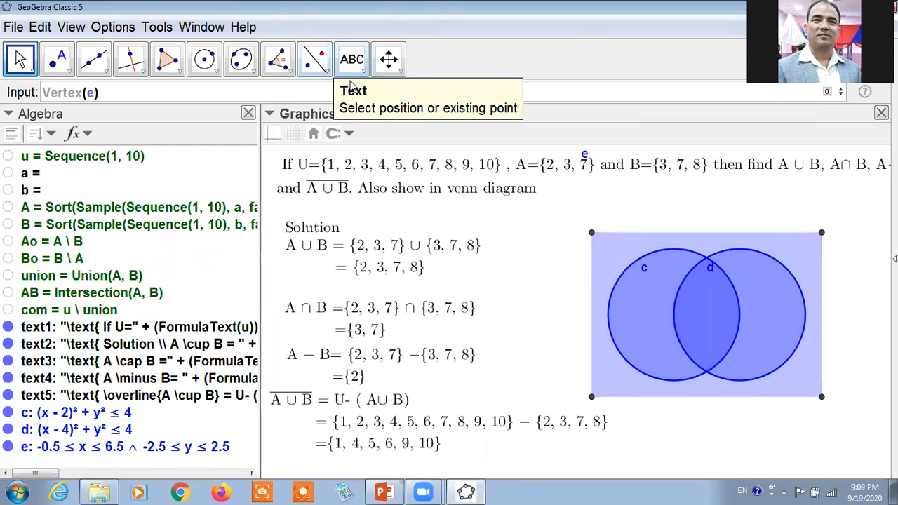
pyautogui.write('/')
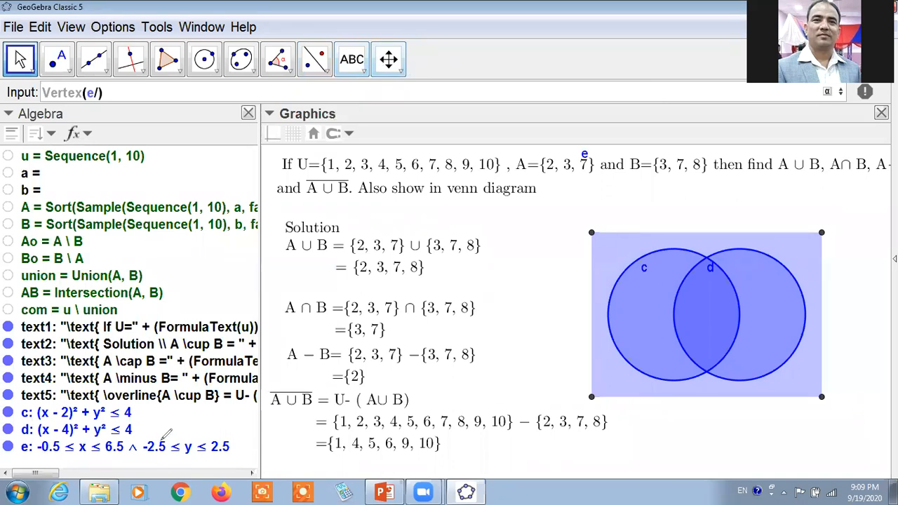
pyautogui.press('Return')
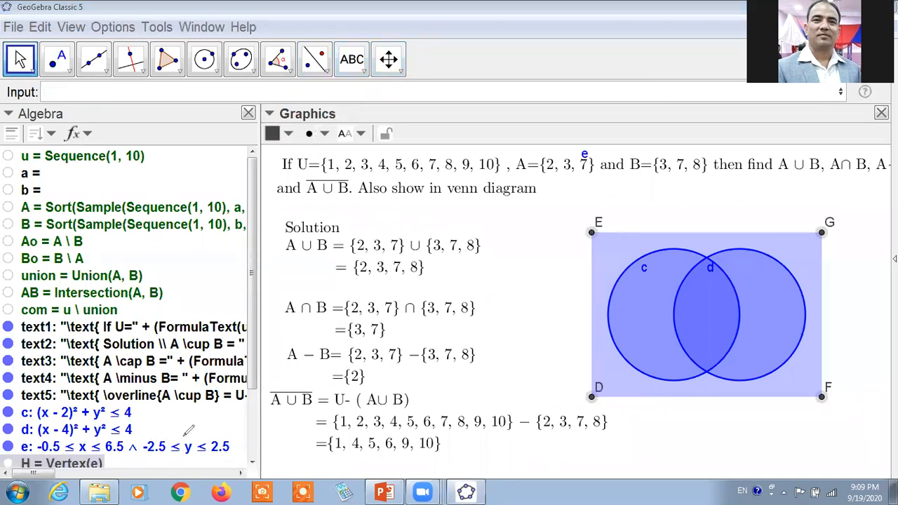
# Underscore the rectangle inequality with the annotation pen, clear the mark, and review the Vertex(e) point's definition without changing it.
pyautogui.moveTo(181, 438); pyautogui.dragTo(240, 437)
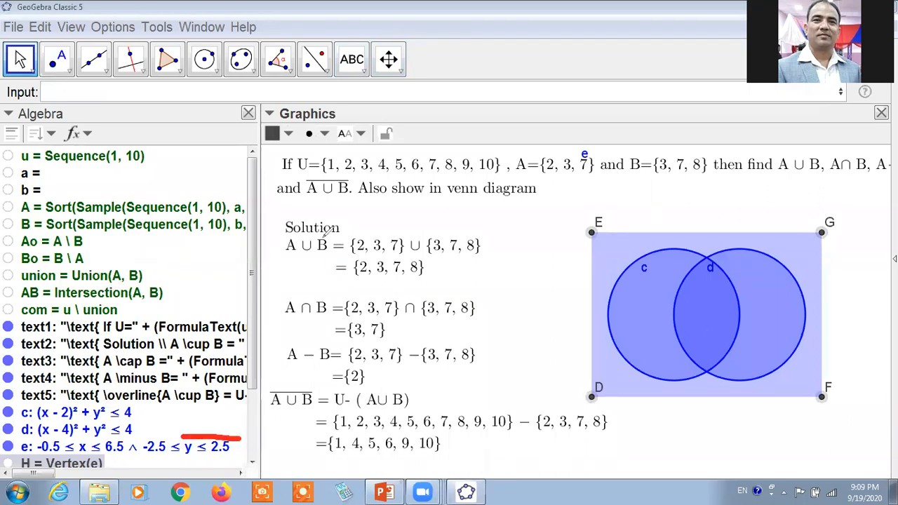
pyautogui.click(688, 56)
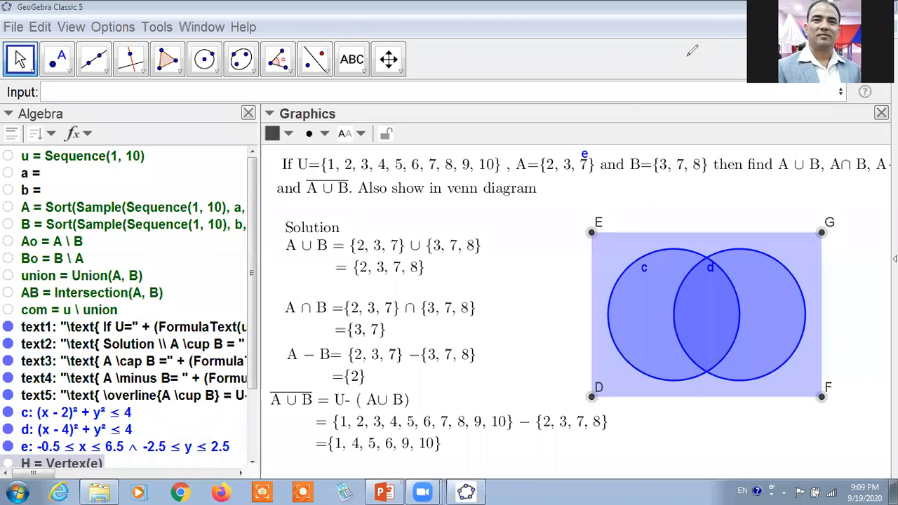
pyautogui.doubleClick(95, 465)
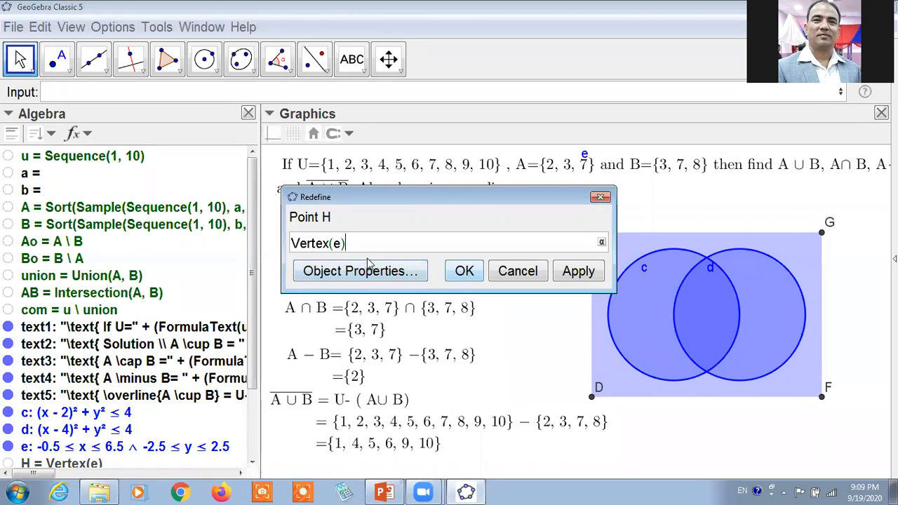
pyautogui.click(605, 198)
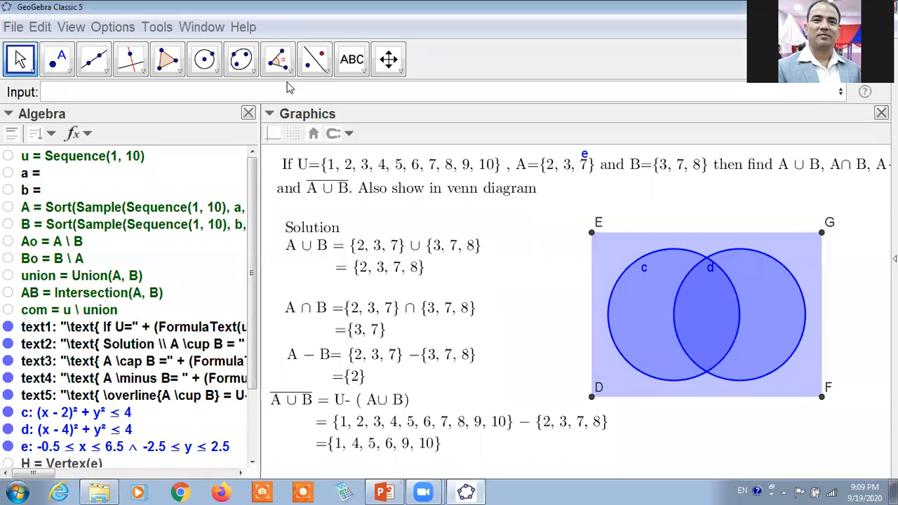
# Draw segments E–G, G–F, F–D and D–E as the four borders of the rectangle around the Venn circles.
pyautogui.click(93, 63)
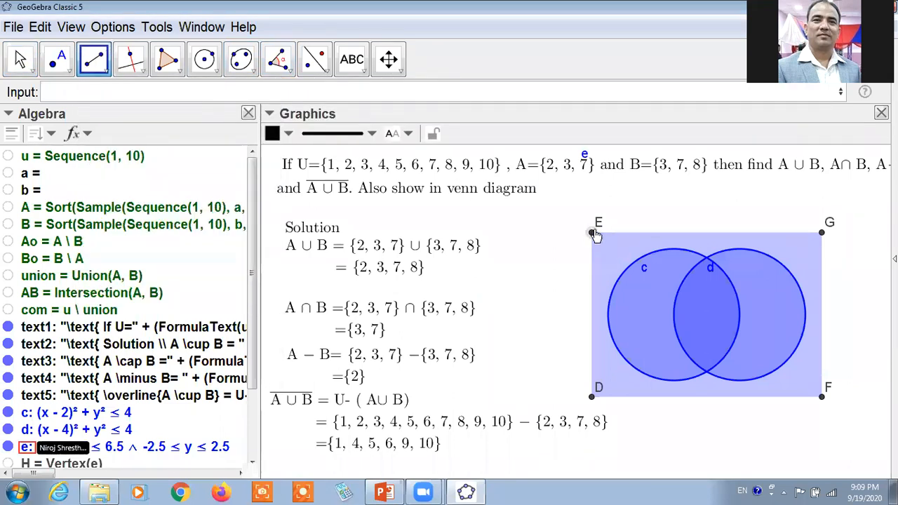
pyautogui.click(593, 233)
pyautogui.click(820, 233)
pyautogui.click(820, 234)
pyautogui.click(820, 233)
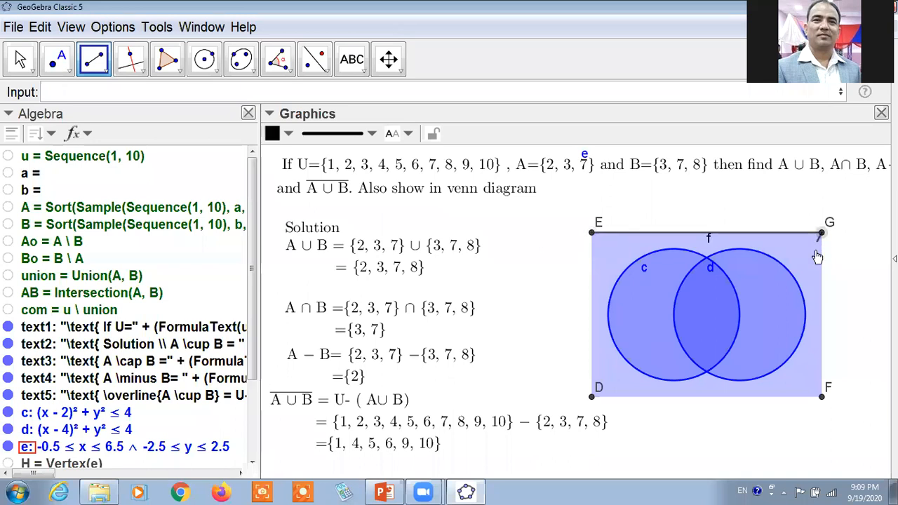
pyautogui.click(822, 398)
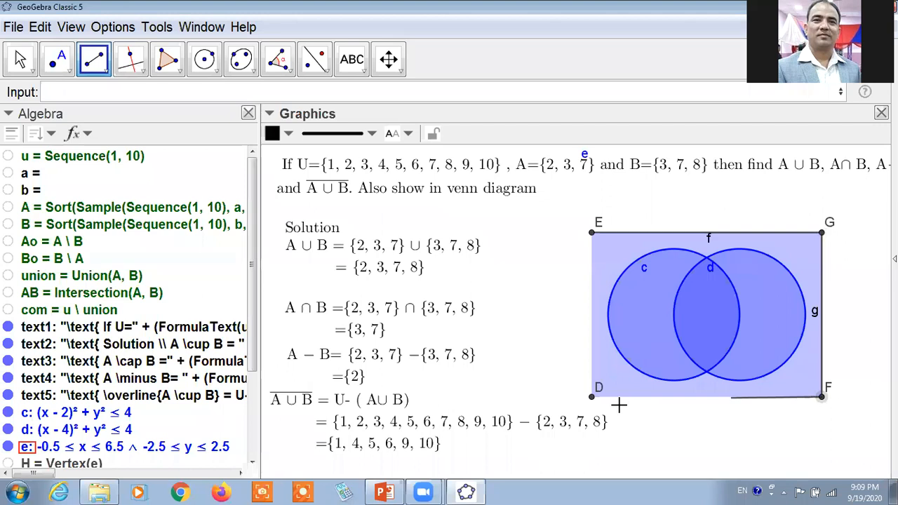
pyautogui.click(592, 397)
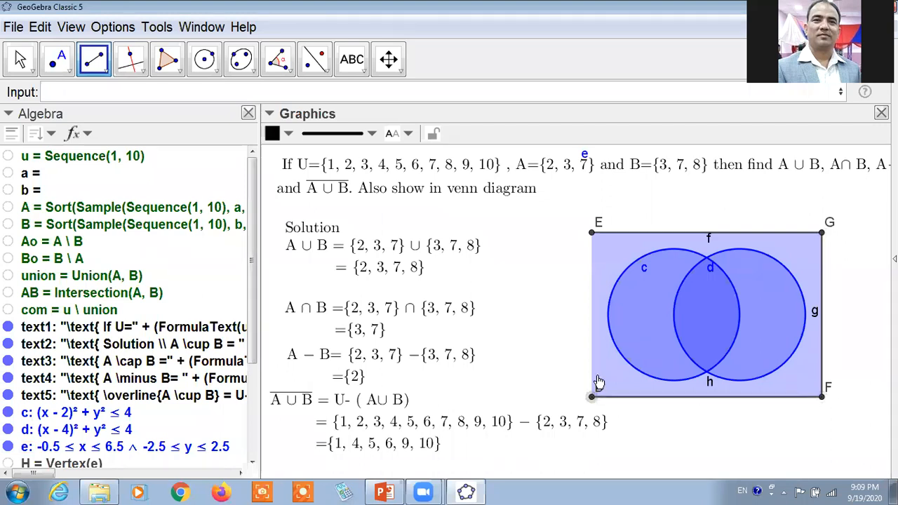
pyautogui.click(592, 233)
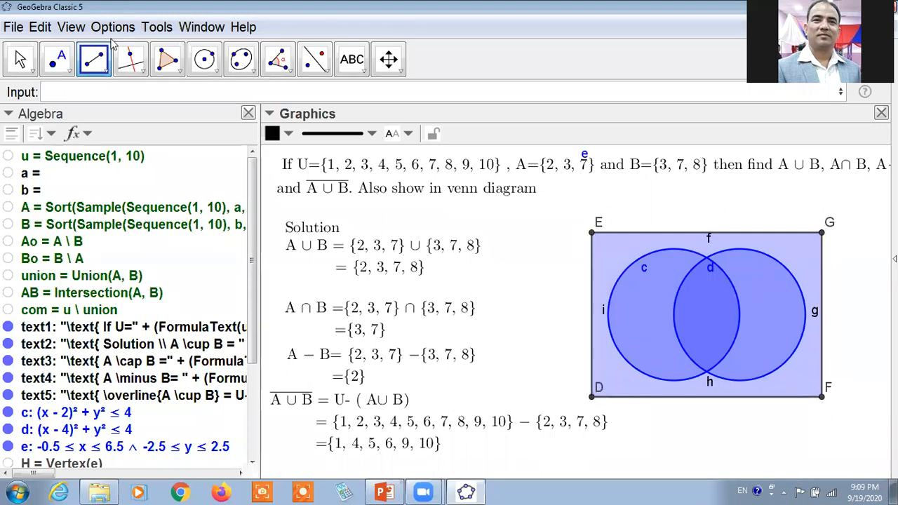
pyautogui.click(22, 57)
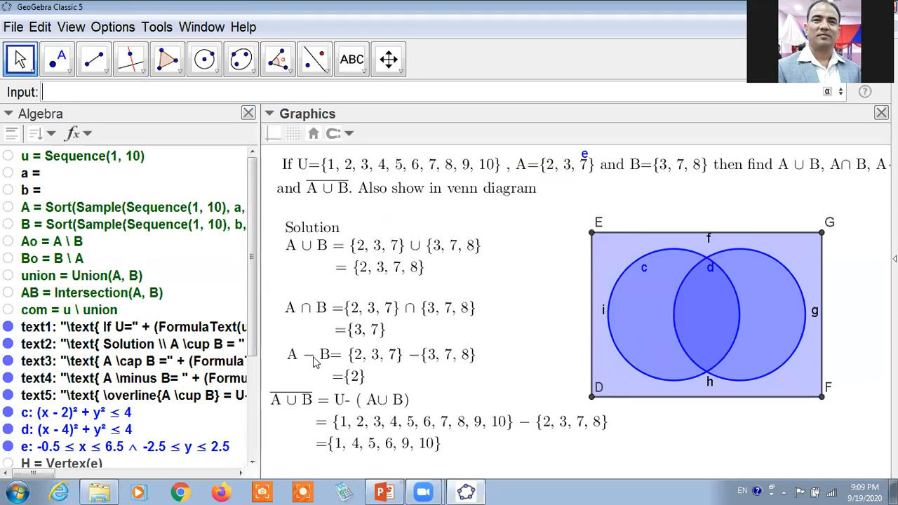
# Switch to the PowerPoint slide on Venn diagrams, mark the formula A-B = d ∧ ¬ e, return to GeoGebra and clear the mark.
pyautogui.click(79, 253)
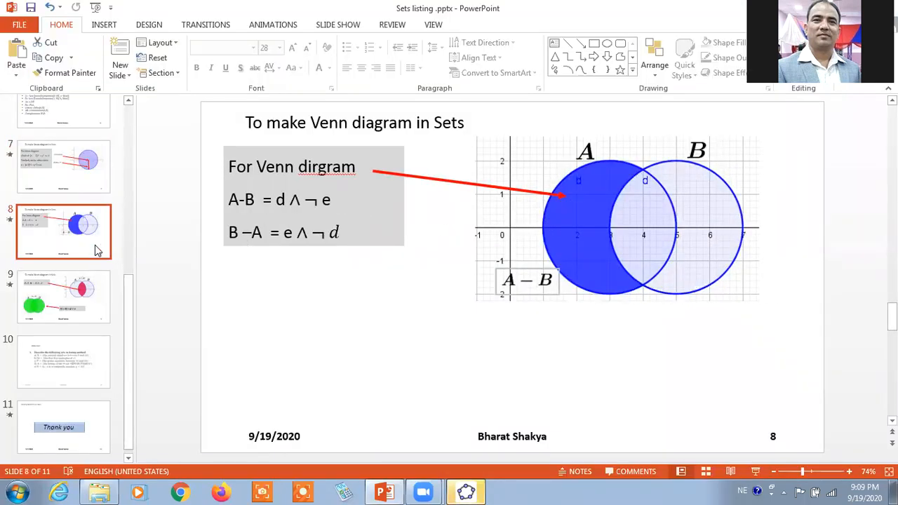
pyautogui.click(502, 27)
pyautogui.moveTo(278, 185)
pyautogui.mouseDown()
pyautogui.moveTo(379, 195)
pyautogui.moveTo(374, 213)
pyautogui.mouseUp()
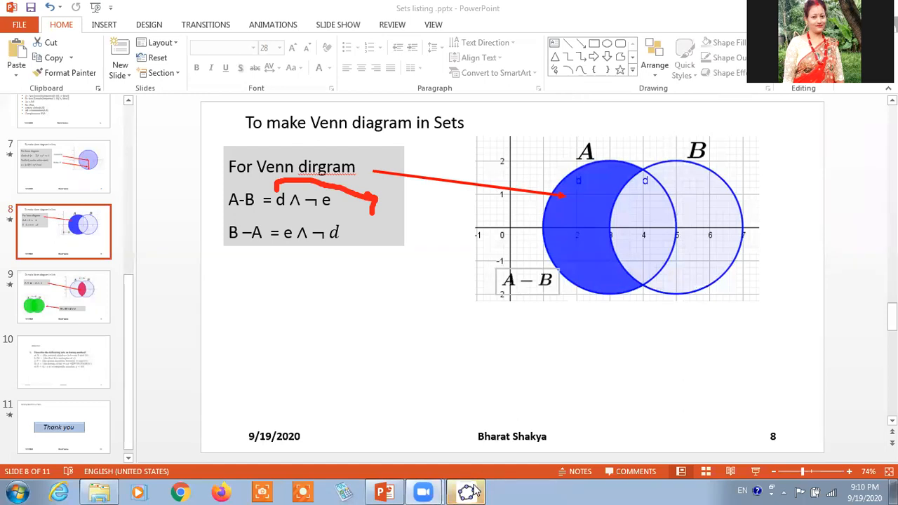
pyautogui.hotkey('alt', 'Tab')
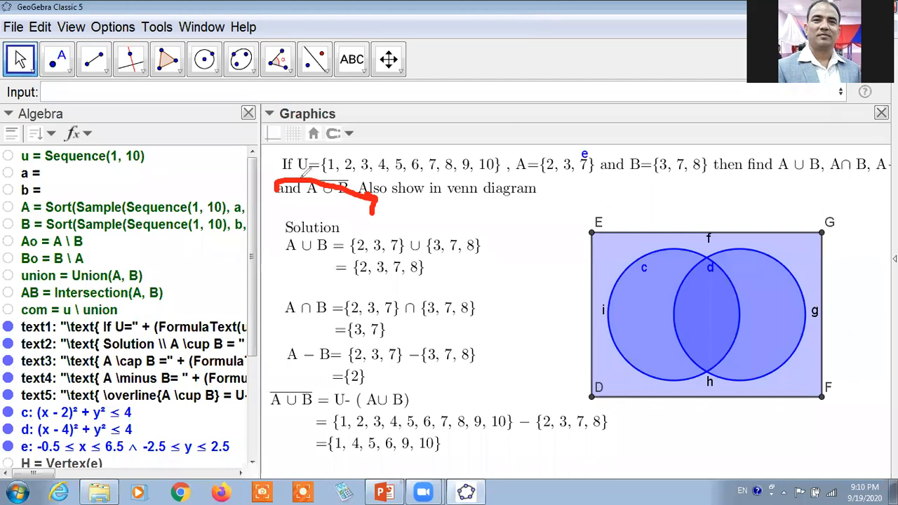
pyautogui.click(565, 94)
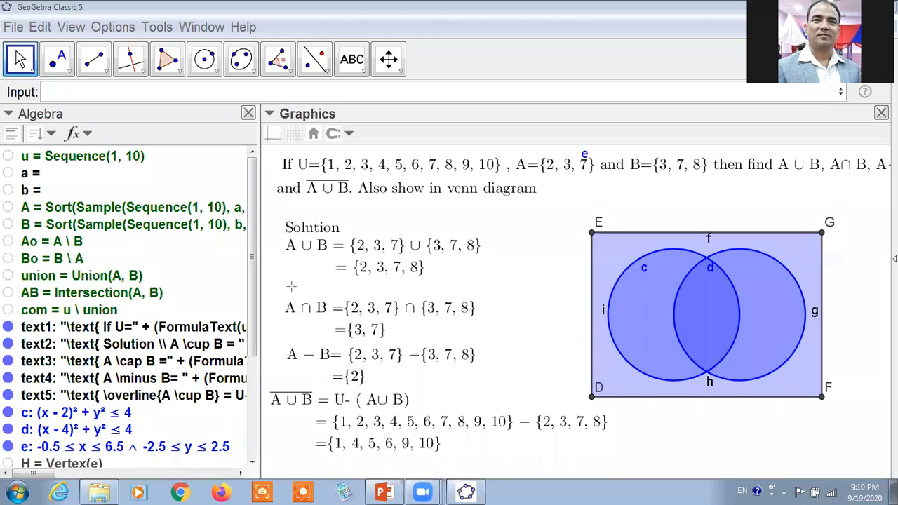
# Point annotation arrows at the axes and grid toggles, and demonstrate switching the coordinate axes on and off.
pyautogui.moveTo(291, 285); pyautogui.dragTo(270, 140)
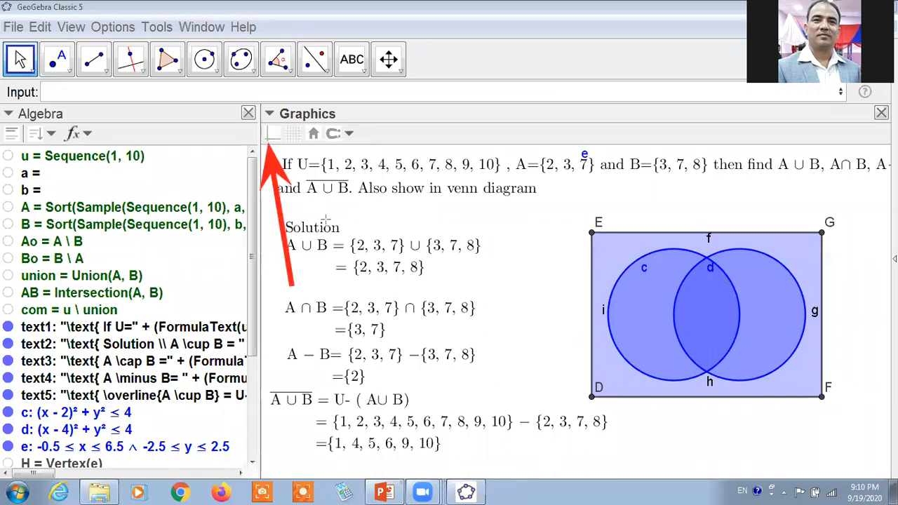
pyautogui.moveTo(351, 268); pyautogui.dragTo(298, 140)
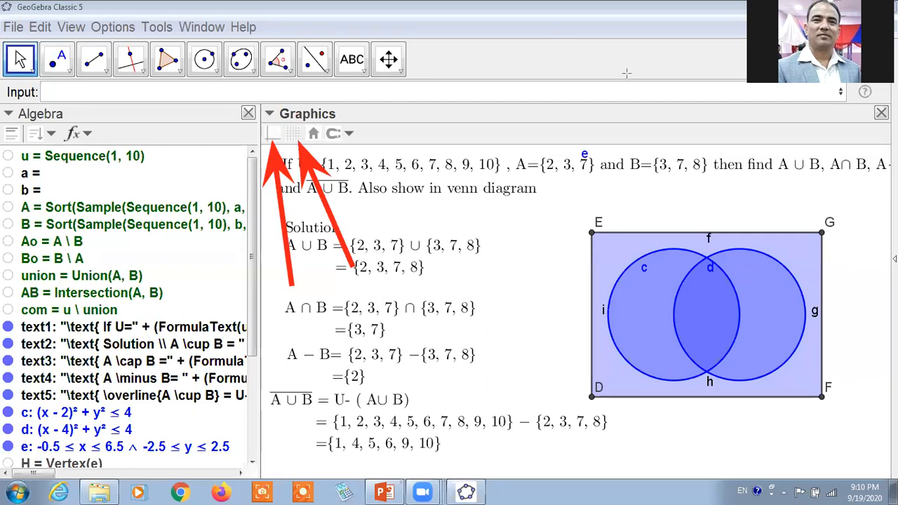
pyautogui.click(273, 135)
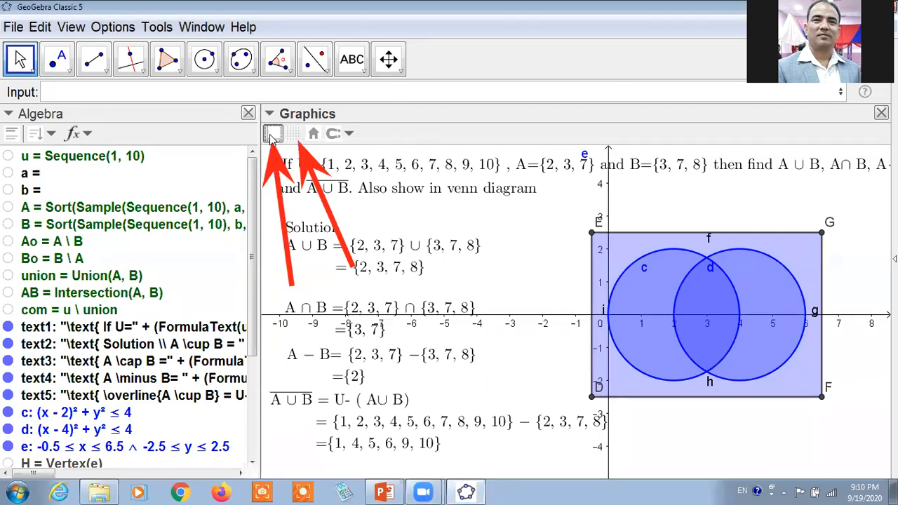
pyautogui.click(274, 135)
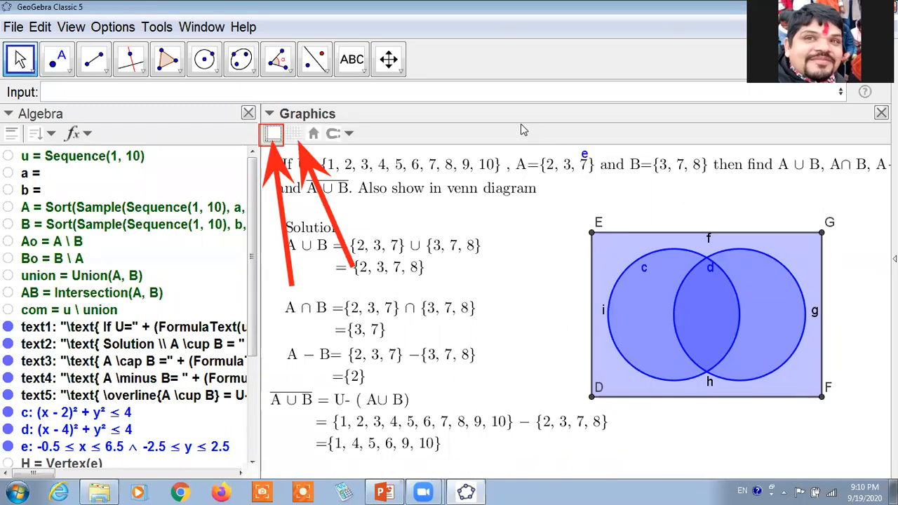
# Select the bounding rectangle's shaded region, view its colour choices, and deselect it without changing the colour.
pyautogui.click(605, 251)
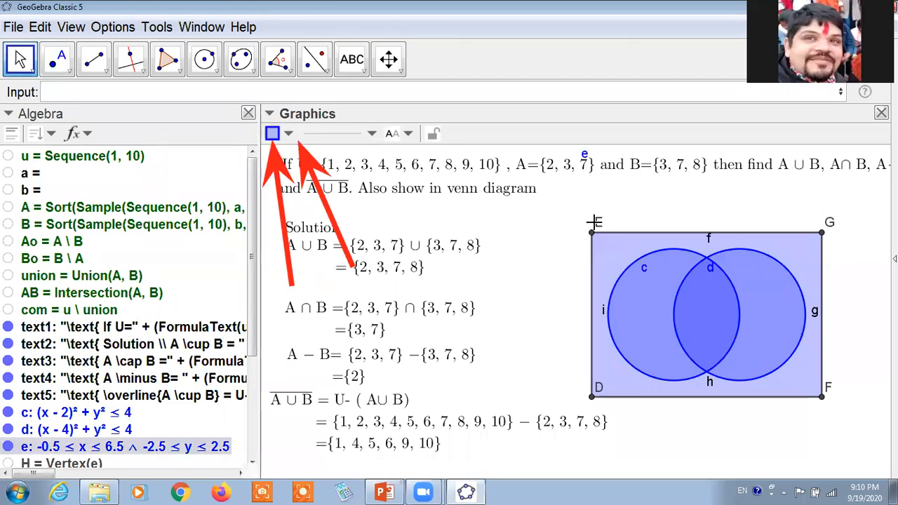
pyautogui.click(595, 229)
pyautogui.click(602, 247)
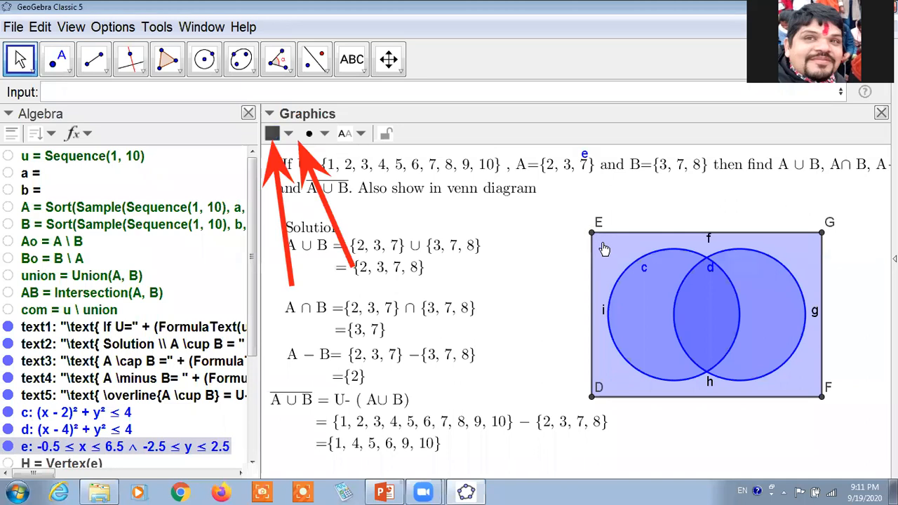
pyautogui.click(291, 134)
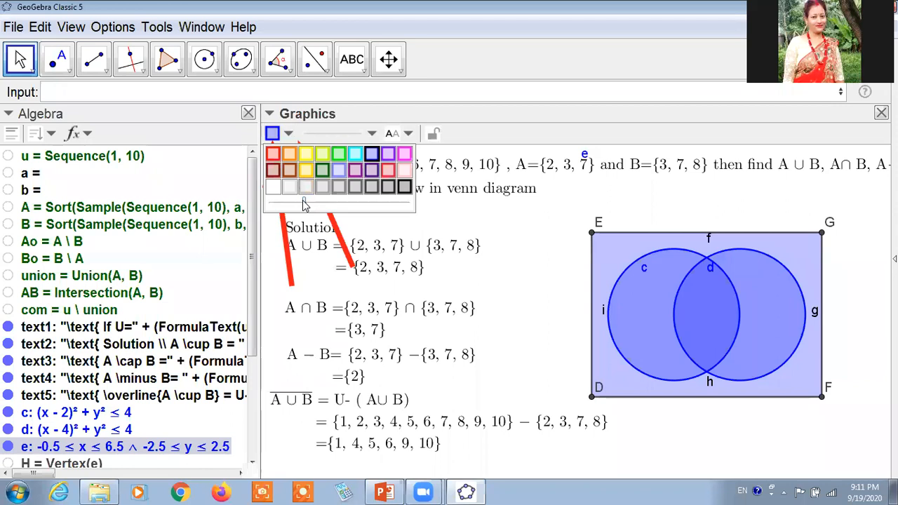
pyautogui.click(487, 233)
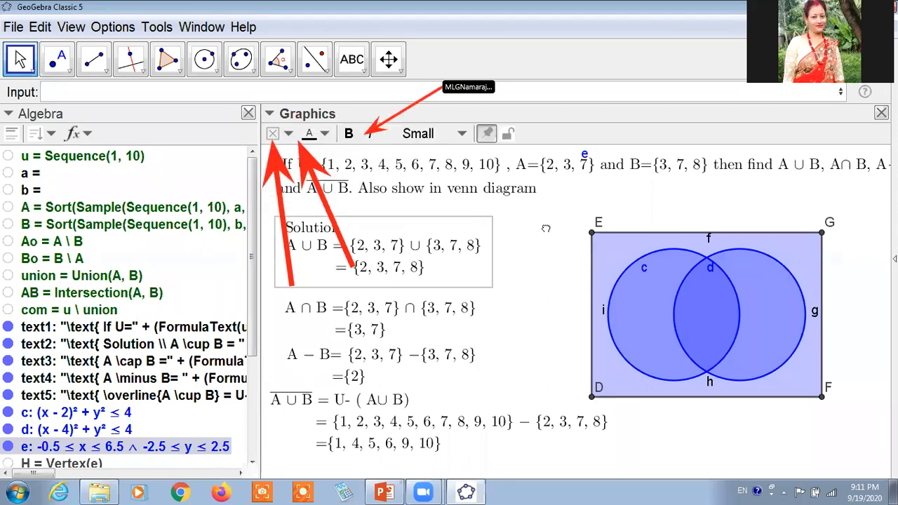
pyautogui.click(498, 216)
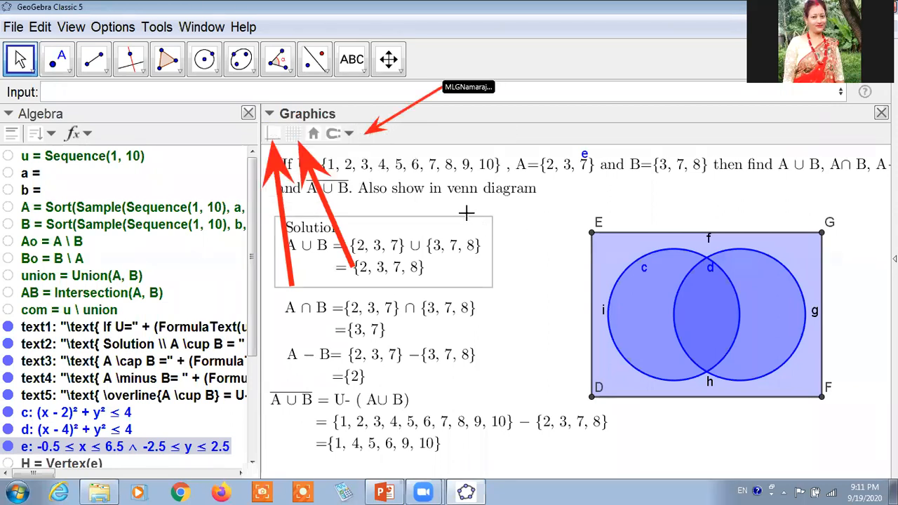
# Show the coordinate axes in the Graphics view, keeping the grid off.
pyautogui.click(300, 137)
pyautogui.click(287, 136)
pyautogui.click(273, 133)
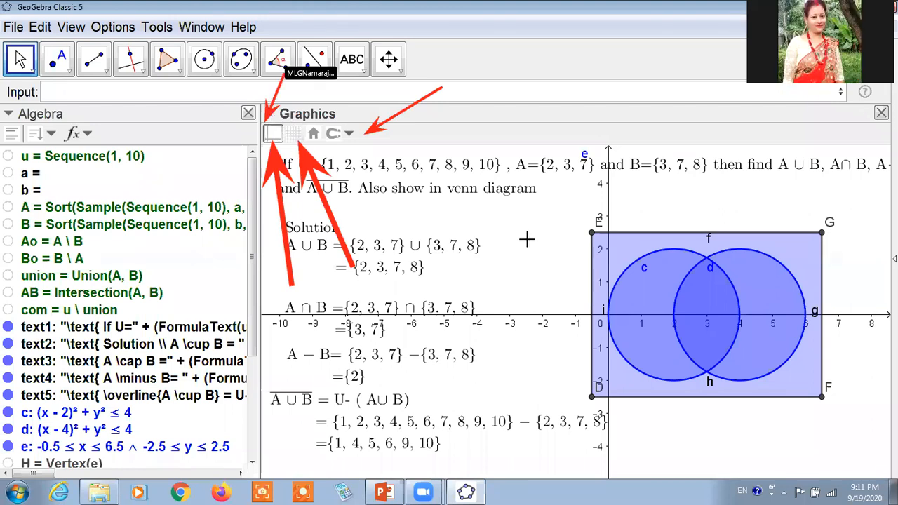
pyautogui.click(495, 242)
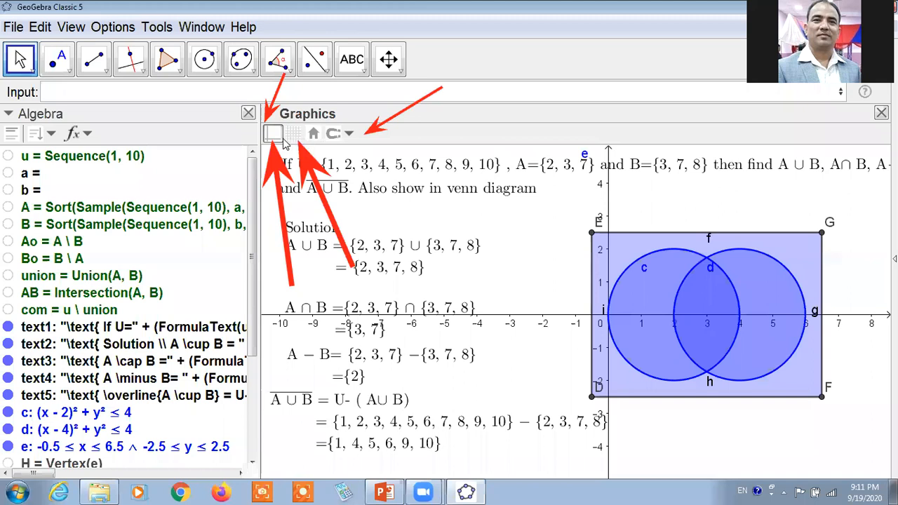
# Mark the border between the Algebra and Graphics views, undo the mark, narrow the Algebra view slightly, and select the rectangle's shaded region.
pyautogui.click(270, 115)
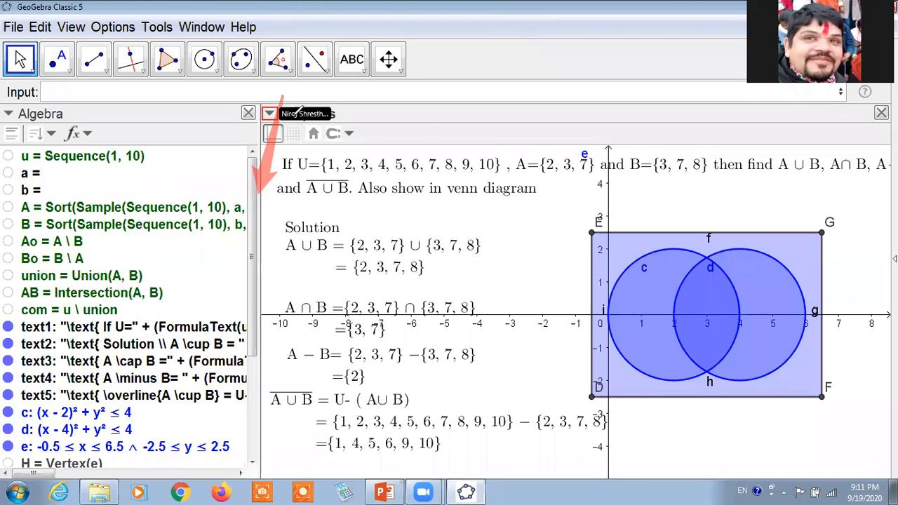
pyautogui.moveTo(243, 108); pyautogui.dragTo(286, 103)
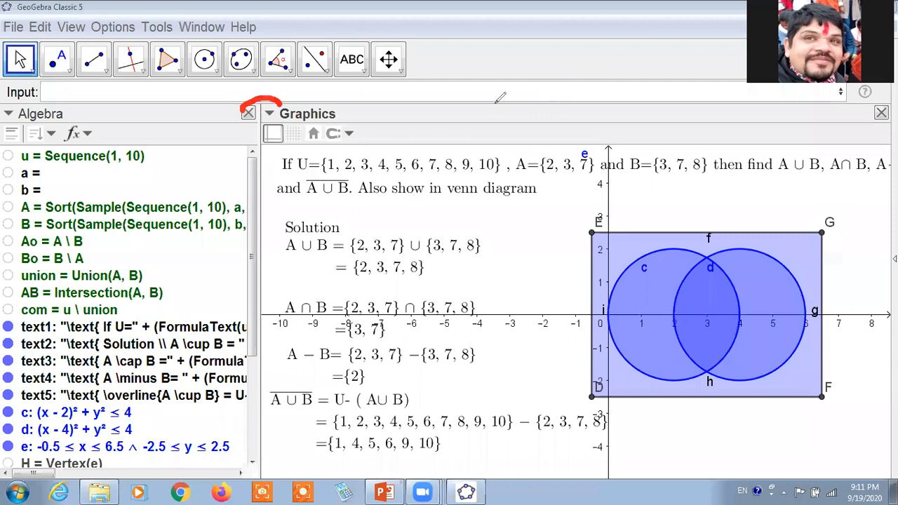
pyautogui.hotkey('ctrl', 'z')
pyautogui.moveTo(259, 141)
pyautogui.mouseDown()
pyautogui.moveTo(196, 136)
pyautogui.moveTo(253, 142)
pyautogui.mouseUp()
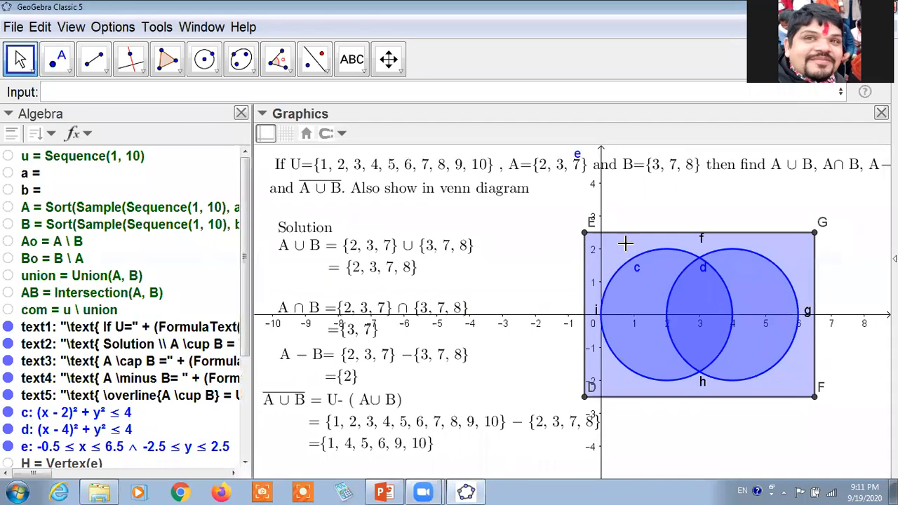
pyautogui.click(625, 243)
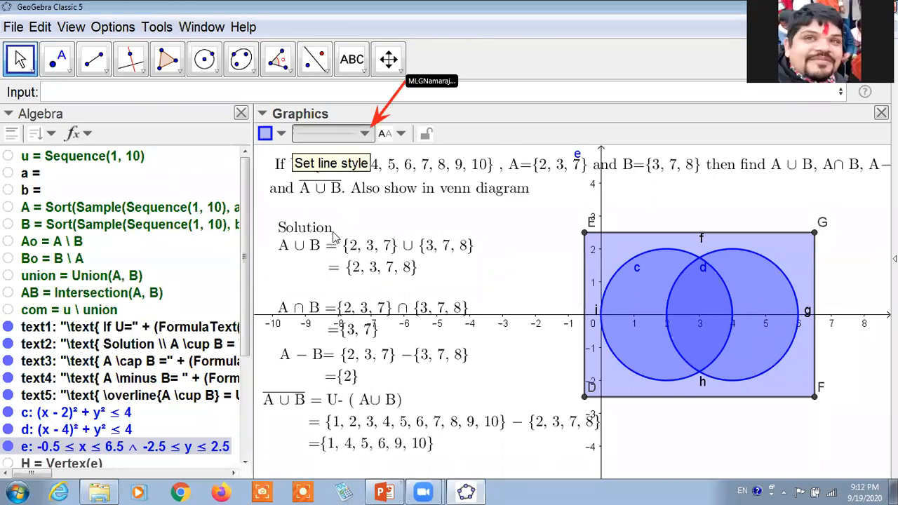
# Demonstrate the rectangle region's line thickness by raising it to the maximum and returning it to the minimum, keeping the solid line style.
pyautogui.click(336, 133)
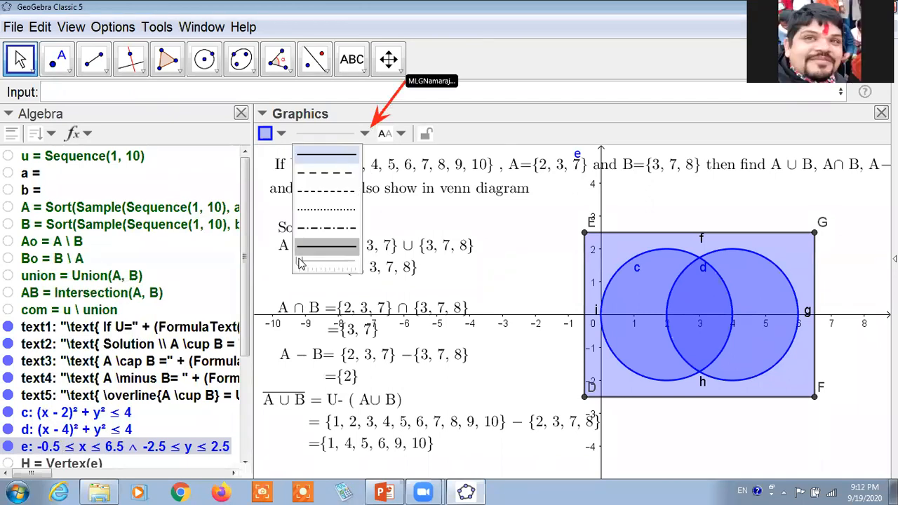
pyautogui.moveTo(298, 262)
pyautogui.mouseDown()
pyautogui.moveTo(366, 272)
pyautogui.moveTo(298, 271)
pyautogui.mouseUp()
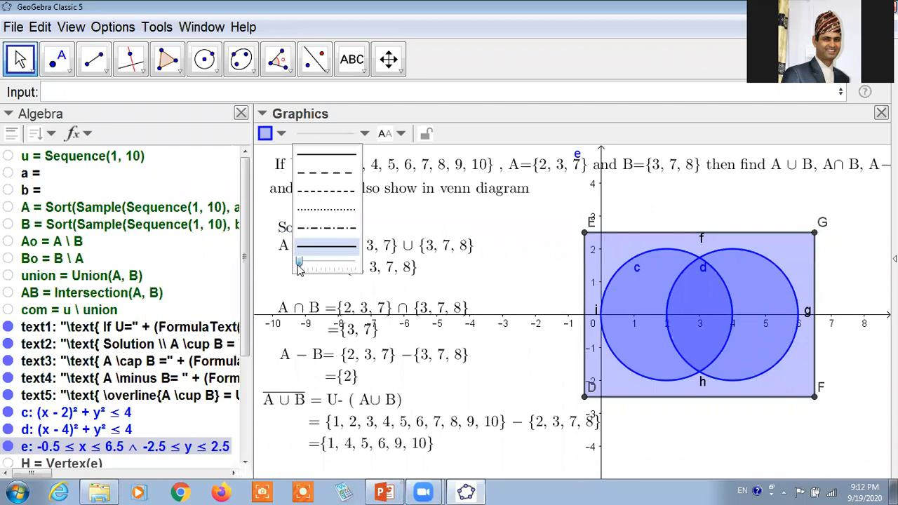
pyautogui.moveTo(301, 265); pyautogui.dragTo(356, 272)
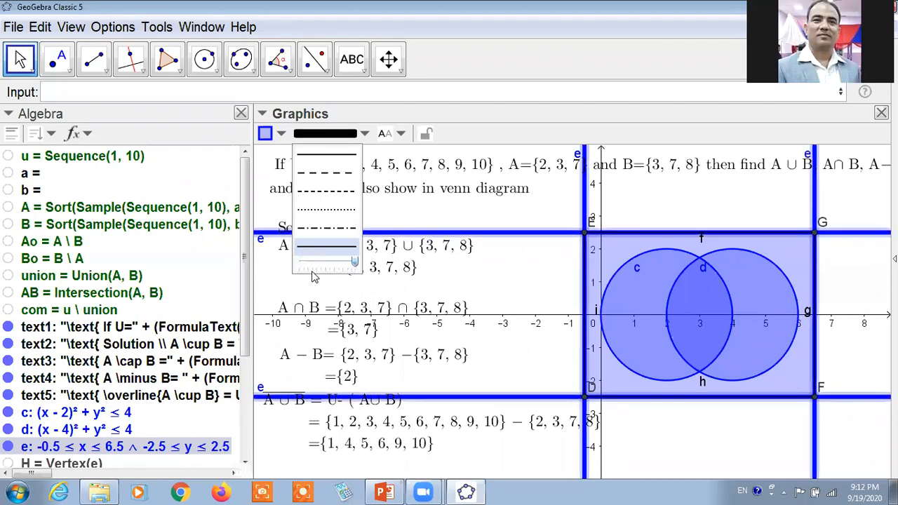
pyautogui.click(301, 263)
pyautogui.moveTo(305, 261); pyautogui.dragTo(300, 263)
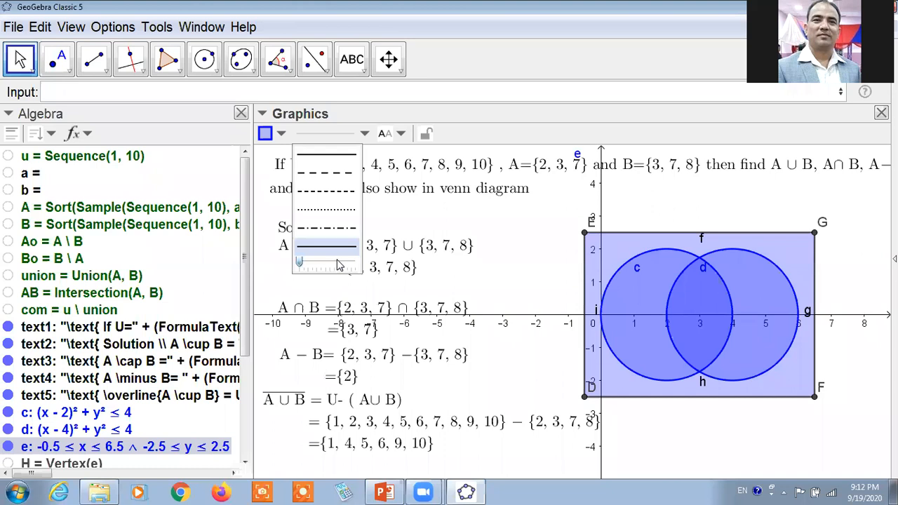
pyautogui.click(434, 230)
pyautogui.click(529, 225)
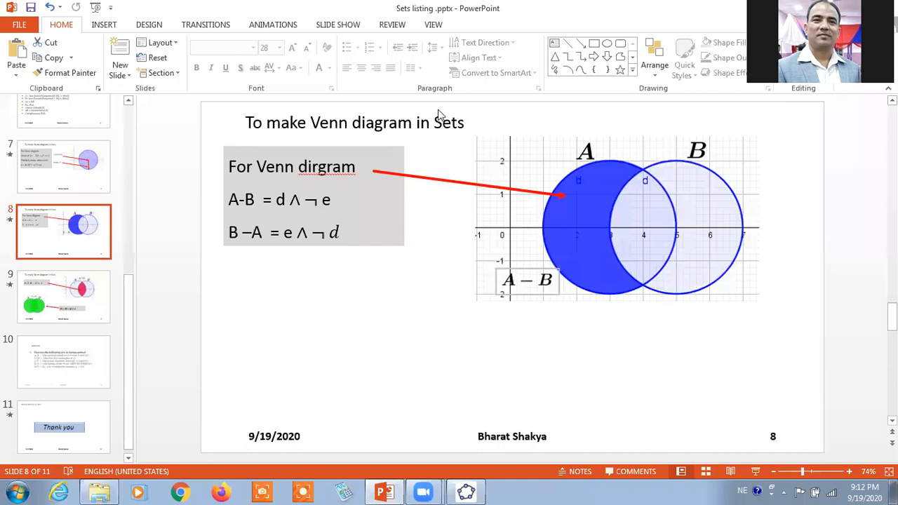
# On PowerPoint slide 8, annotate arrows from d and e to circles A and B, and handwrite "d ∧" below the formulas.
pyautogui.moveTo(277, 188)
pyautogui.mouseDown()
pyautogui.moveTo(415, 235)
pyautogui.moveTo(522, 249)
pyautogui.moveTo(555, 229)
pyautogui.mouseUp()
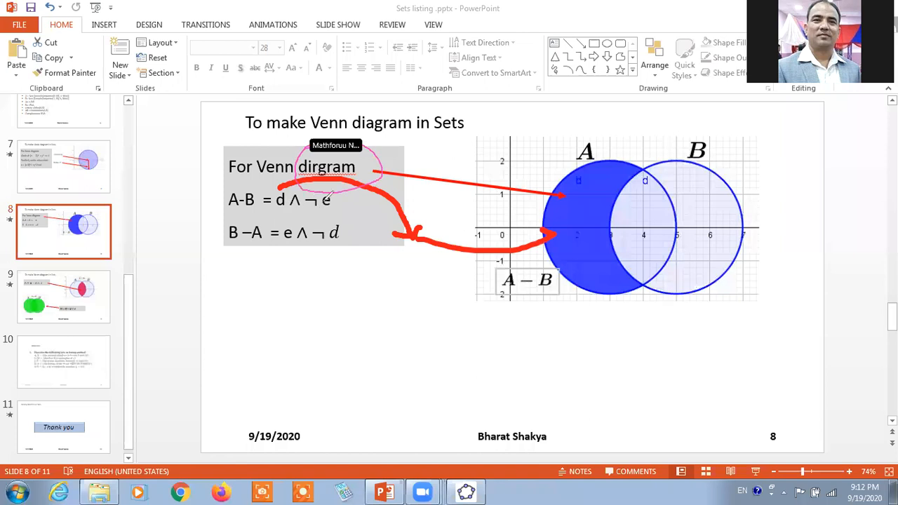
pyautogui.moveTo(332, 202)
pyautogui.mouseDown()
pyautogui.moveTo(369, 232)
pyautogui.moveTo(679, 305)
pyautogui.moveTo(700, 285)
pyautogui.moveTo(717, 304)
pyautogui.mouseUp()
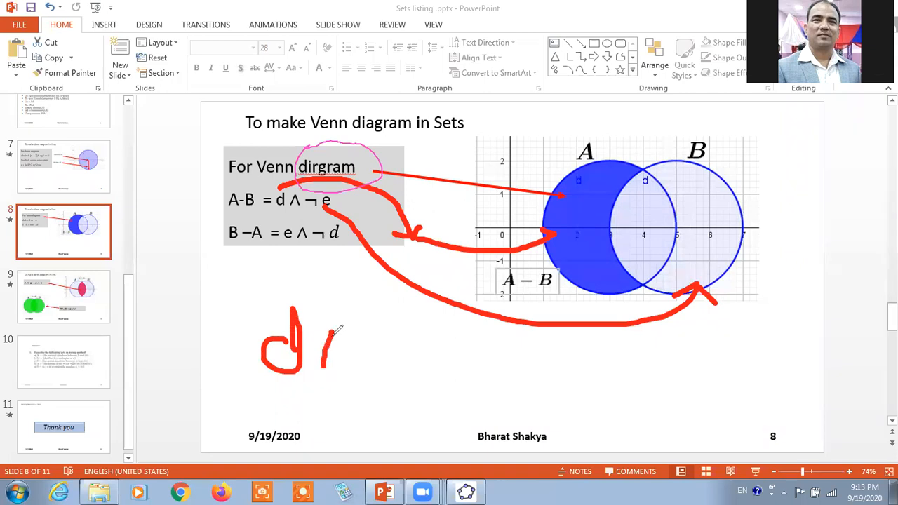
pyautogui.click(353, 337)
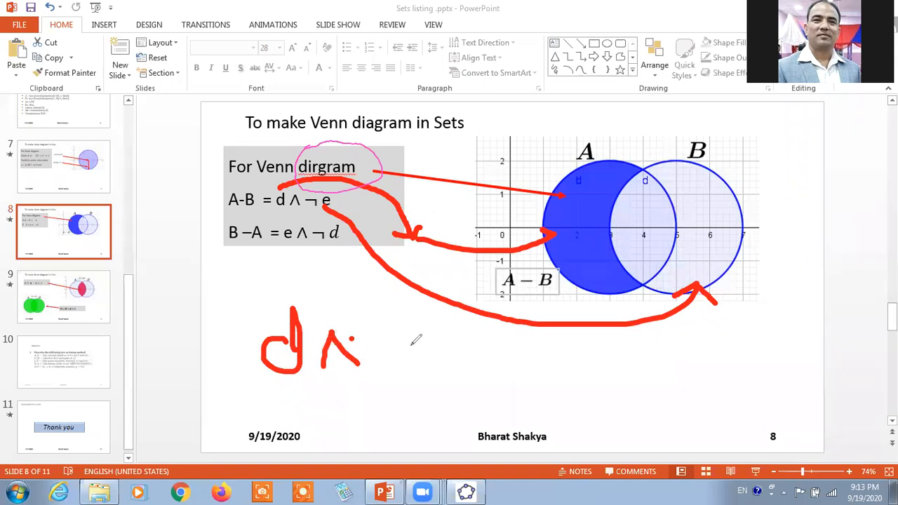
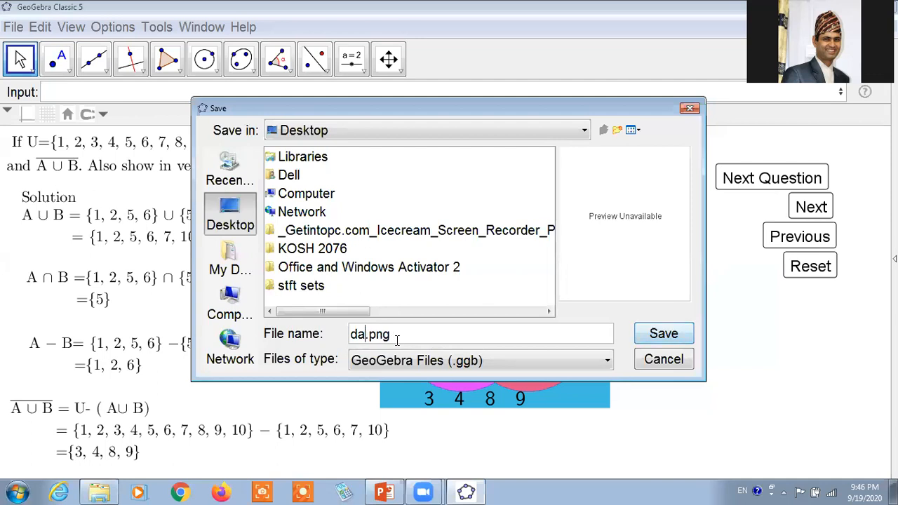
# Complete the file name as day3 and save the construction to the Desktop as a GeoGebra file.
pyautogui.write('y3')
pyautogui.click(664, 334)
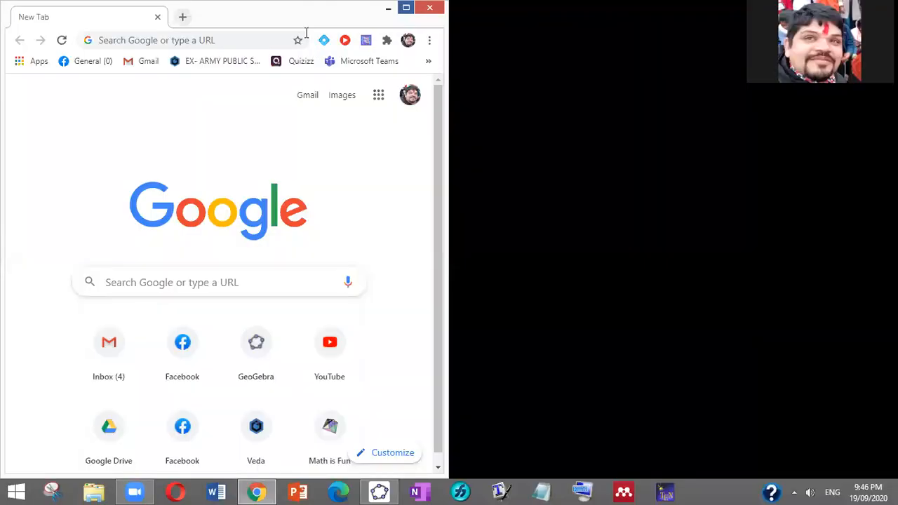
# In Chrome, maximize the window, enter classroom.google.com, outline the address with a red rectangle, and load the site.
pyautogui.click(406, 8)
pyautogui.click(304, 30)
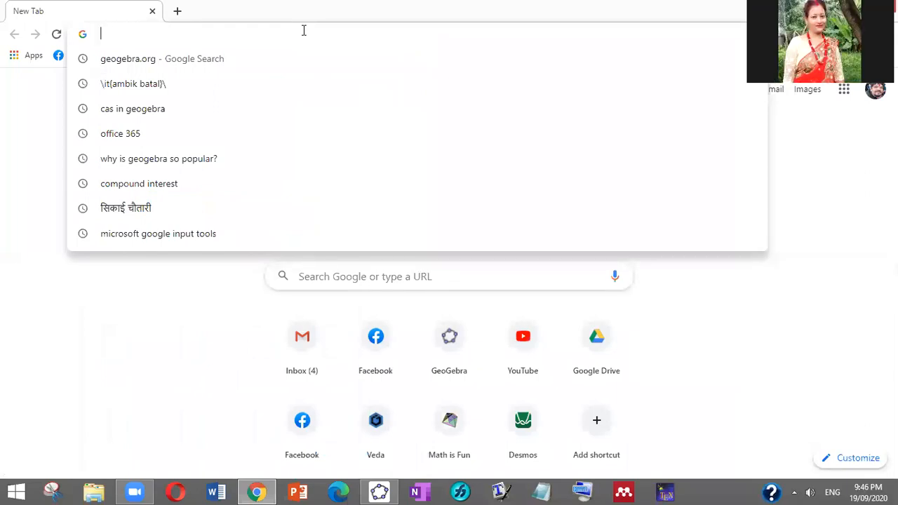
pyautogui.click(540, 5)
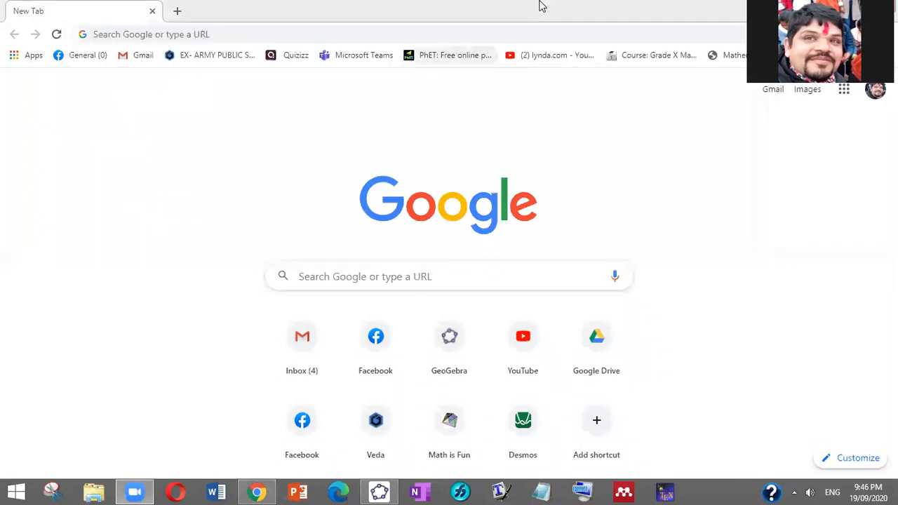
pyautogui.click(256, 36)
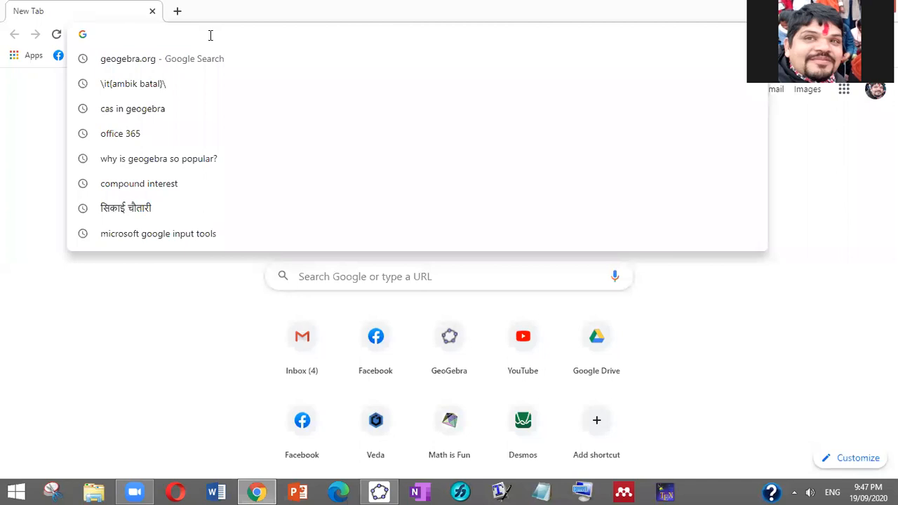
pyautogui.write('c')
pyautogui.press('Right')
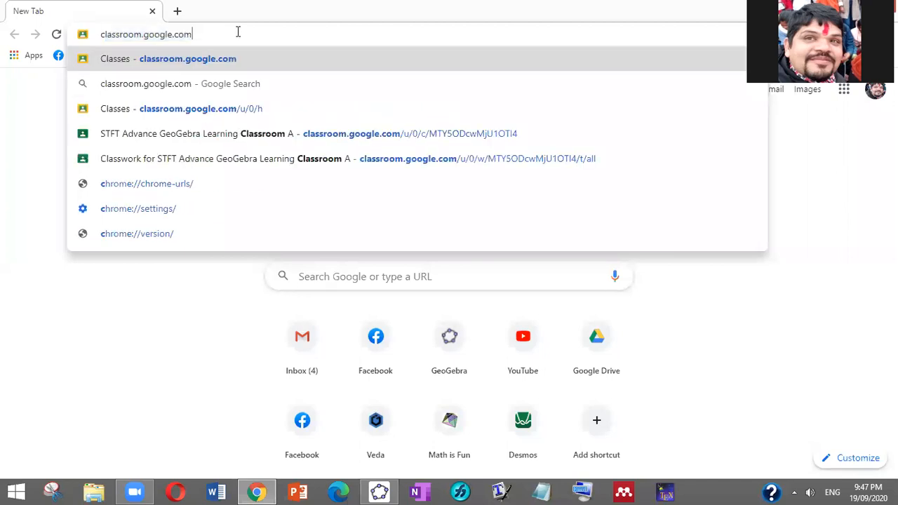
pyautogui.click(306, 66)
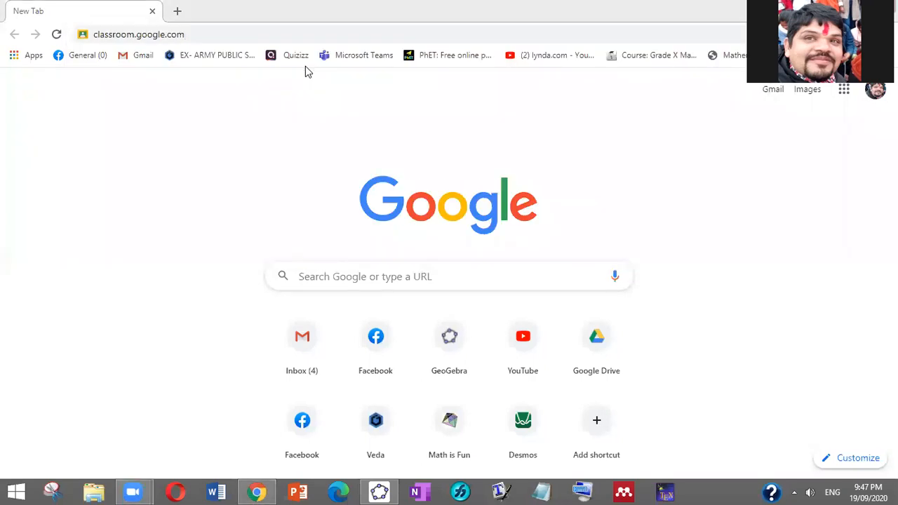
pyautogui.moveTo(59, 14)
pyautogui.mouseDown()
pyautogui.moveTo(185, 64)
pyautogui.moveTo(208, 54)
pyautogui.mouseUp()
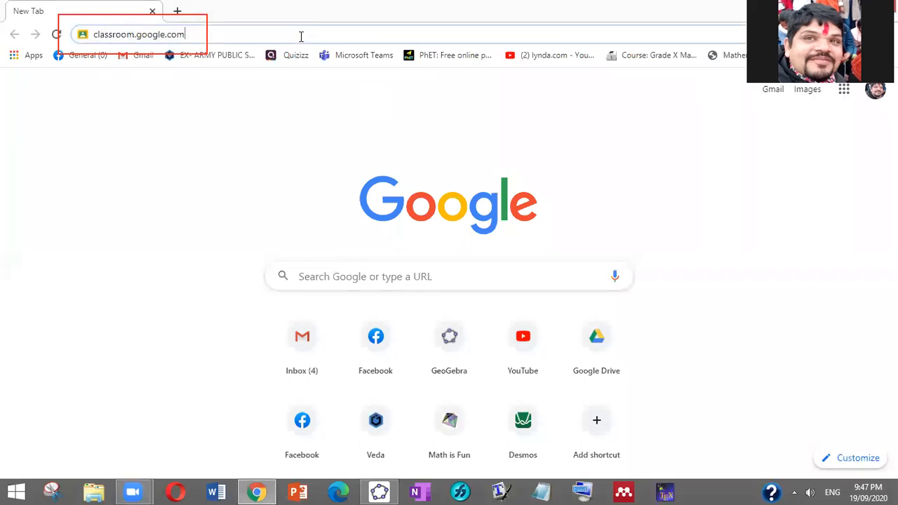
pyautogui.press('Return')
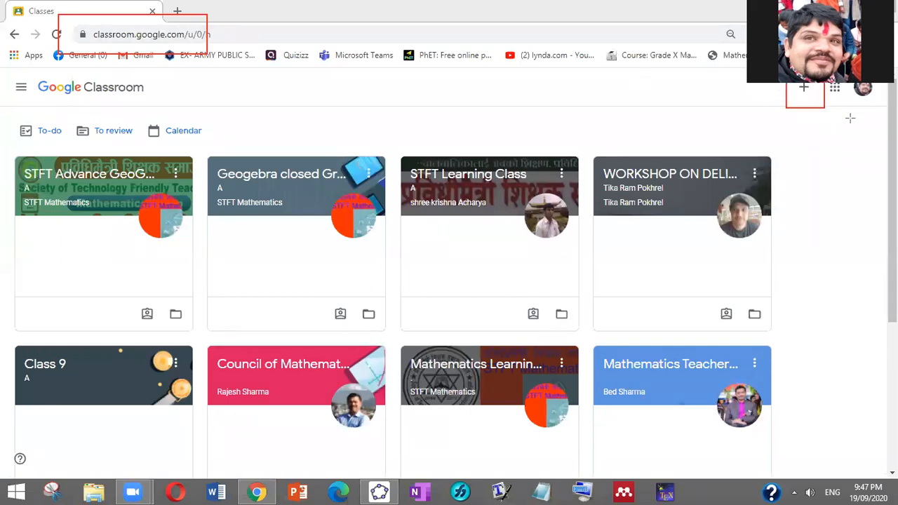
# Outline the plus control for adding a class, open the Join class form, and frame its class code field with two rectangles.
pyautogui.moveTo(835, 121); pyautogui.dragTo(834, 121)
pyautogui.click(801, 97)
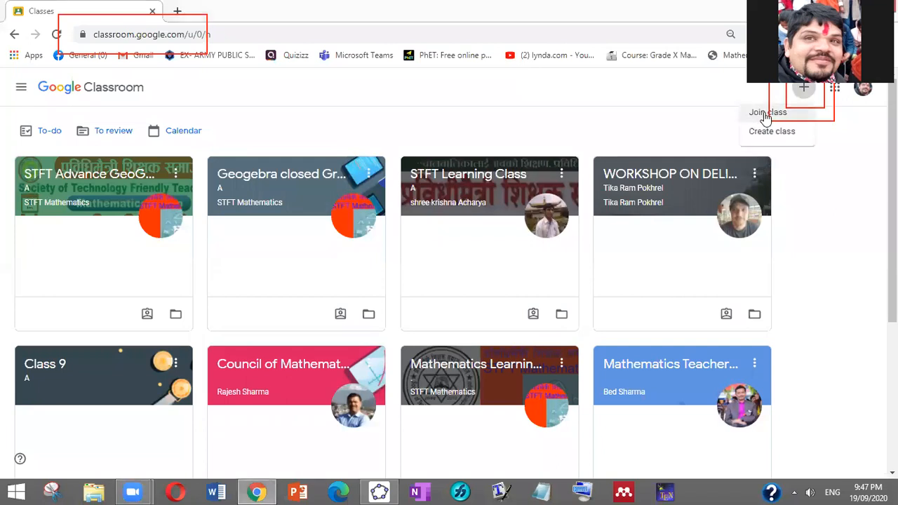
pyautogui.click(765, 116)
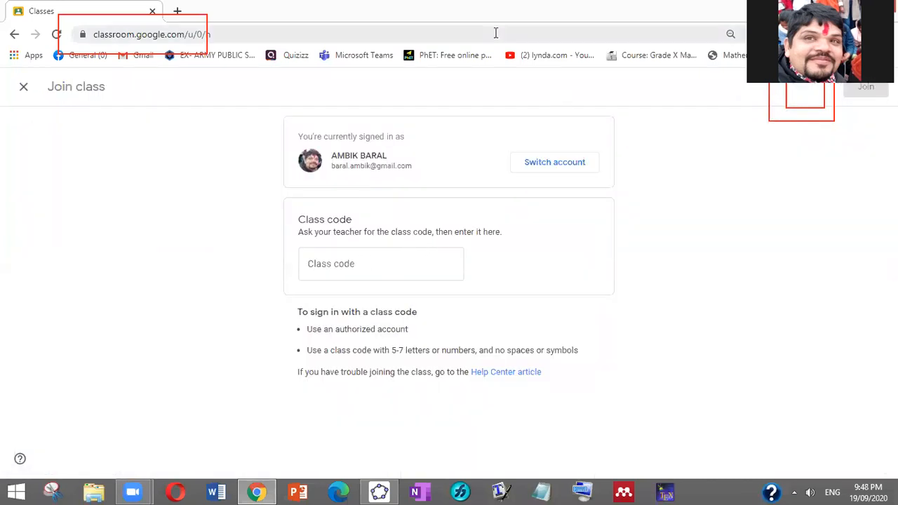
pyautogui.moveTo(289, 217)
pyautogui.mouseDown()
pyautogui.moveTo(428, 283)
pyautogui.moveTo(460, 287)
pyautogui.mouseUp()
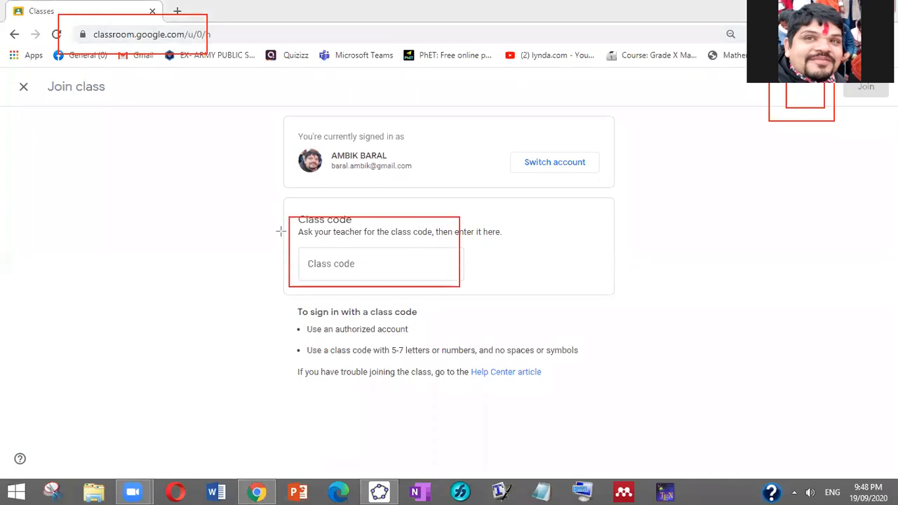
pyautogui.moveTo(291, 234)
pyautogui.mouseDown()
pyautogui.moveTo(369, 295)
pyautogui.moveTo(473, 298)
pyautogui.moveTo(461, 286)
pyautogui.mouseUp()
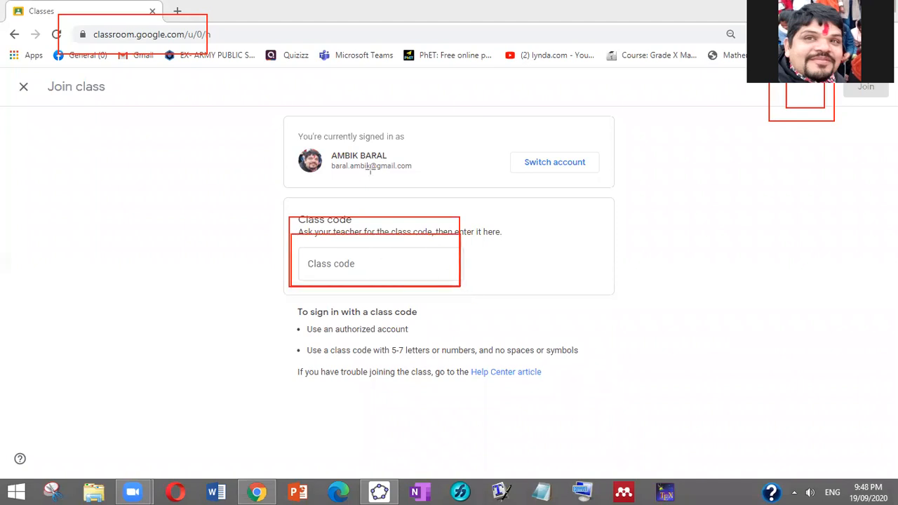
# Paste the class code, draw an arrow from it to Join, and submit the request to join the class.
pyautogui.click(364, 261)
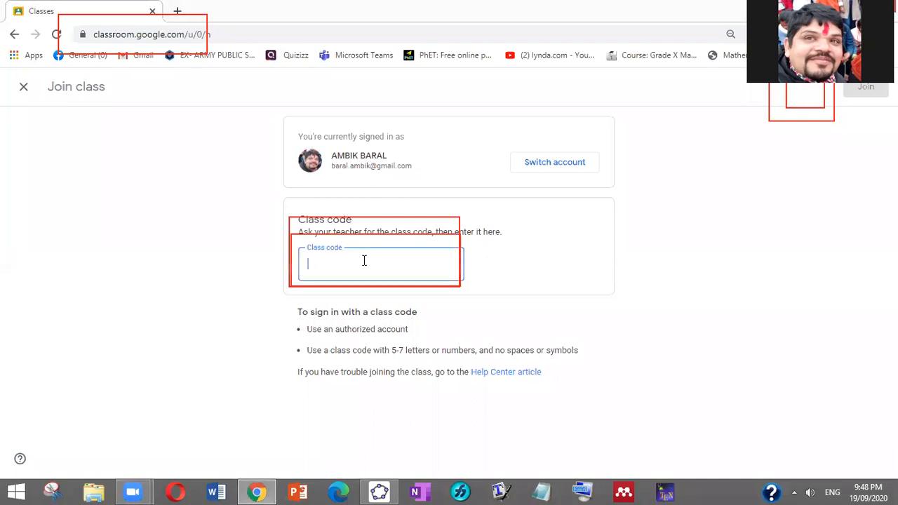
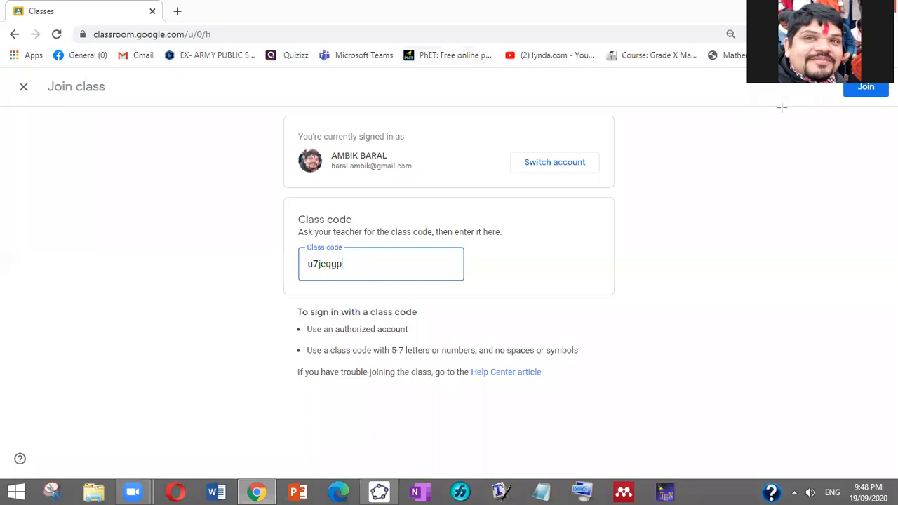
pyautogui.moveTo(354, 261); pyautogui.dragTo(838, 89)
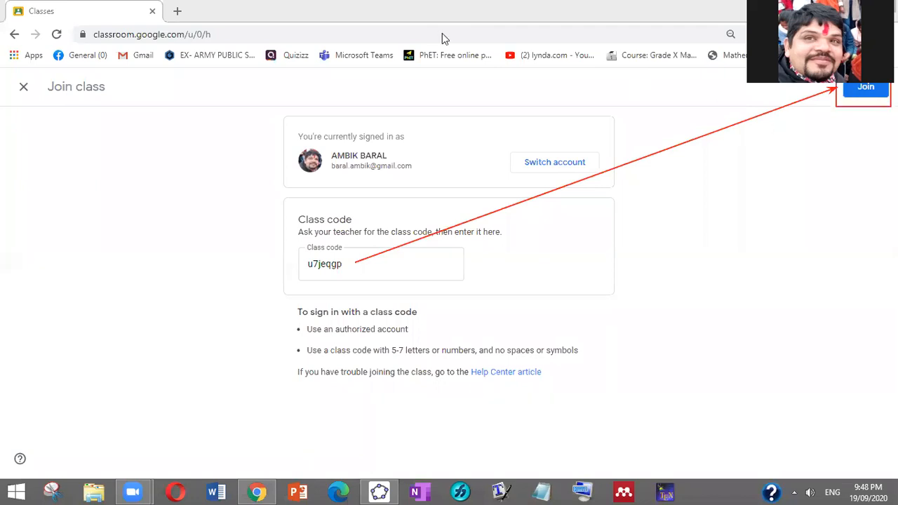
pyautogui.click(867, 89)
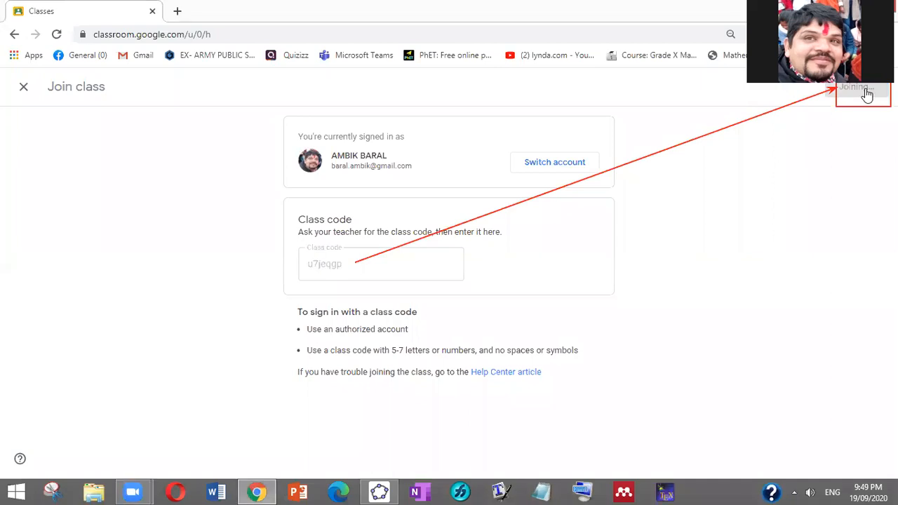